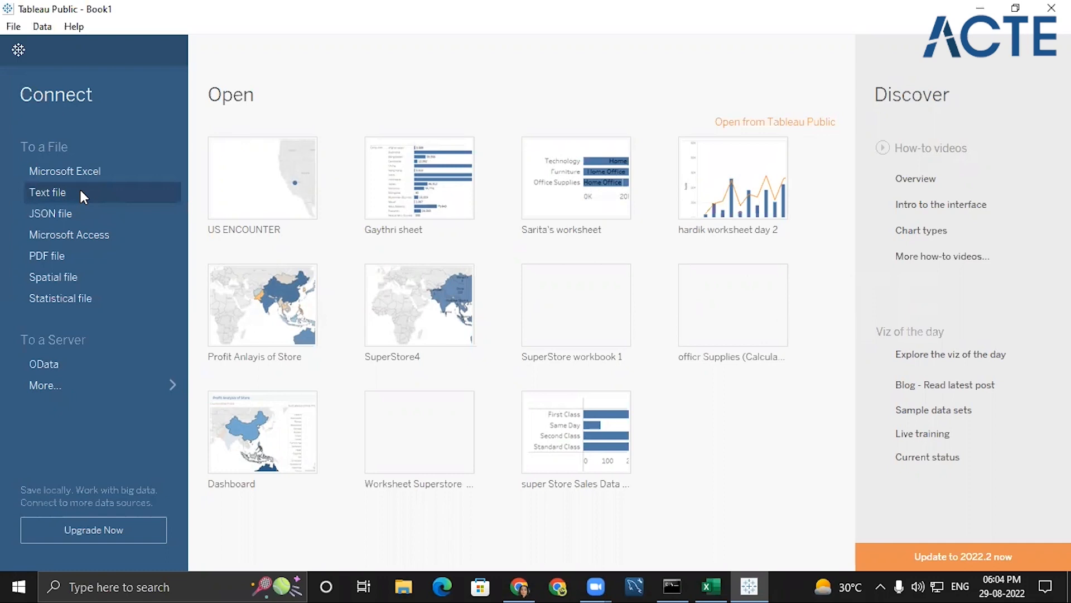
- Connect to the 2015 text file and add a second text file connection to 2016 from the US Encountet folder
left_click(81, 191)
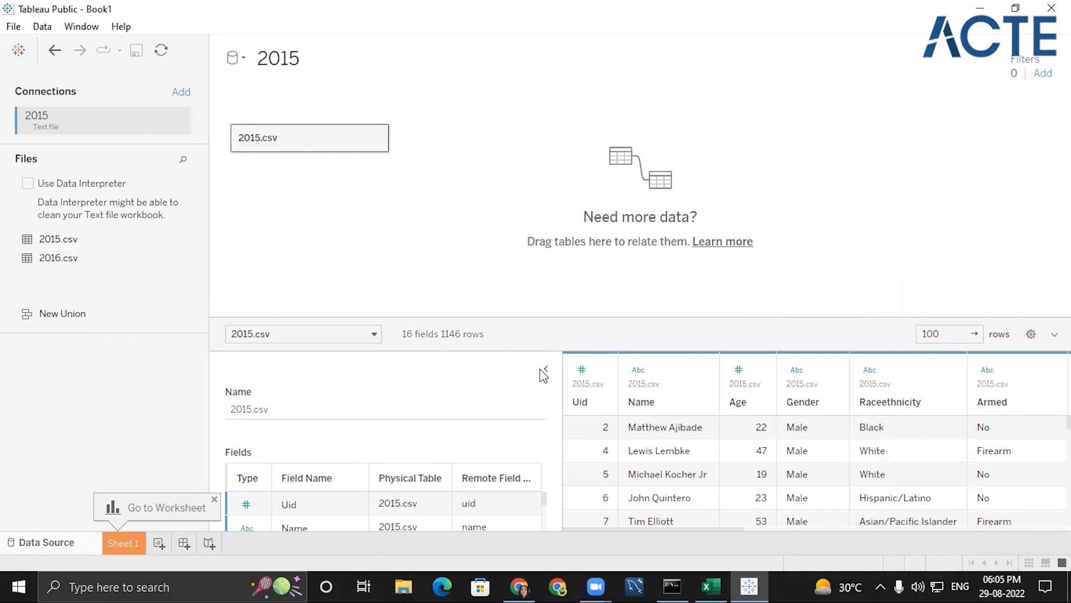
left_click(545, 368)
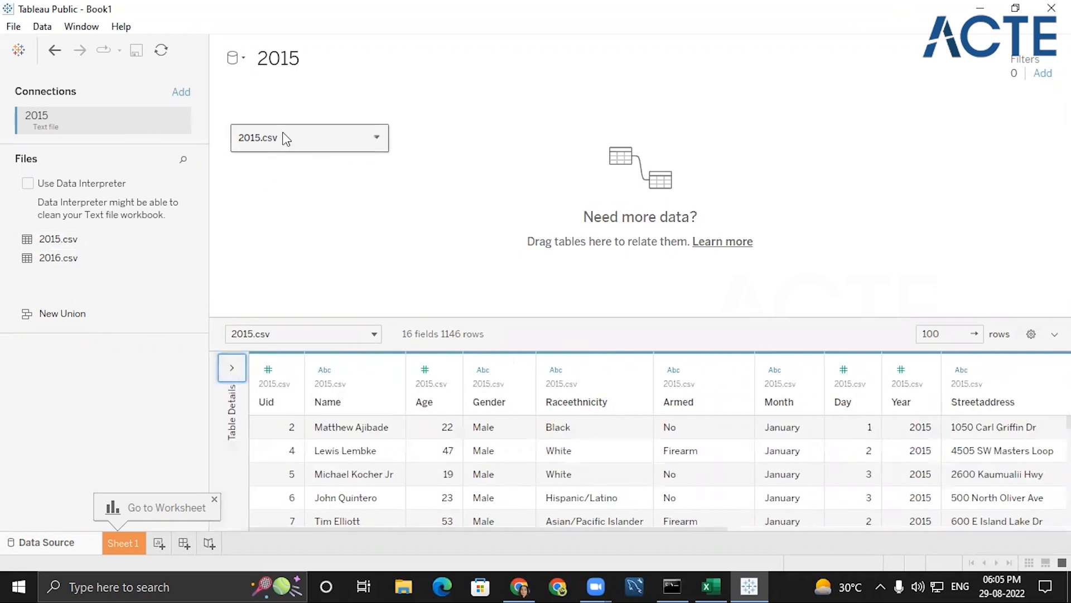
left_click(181, 92)
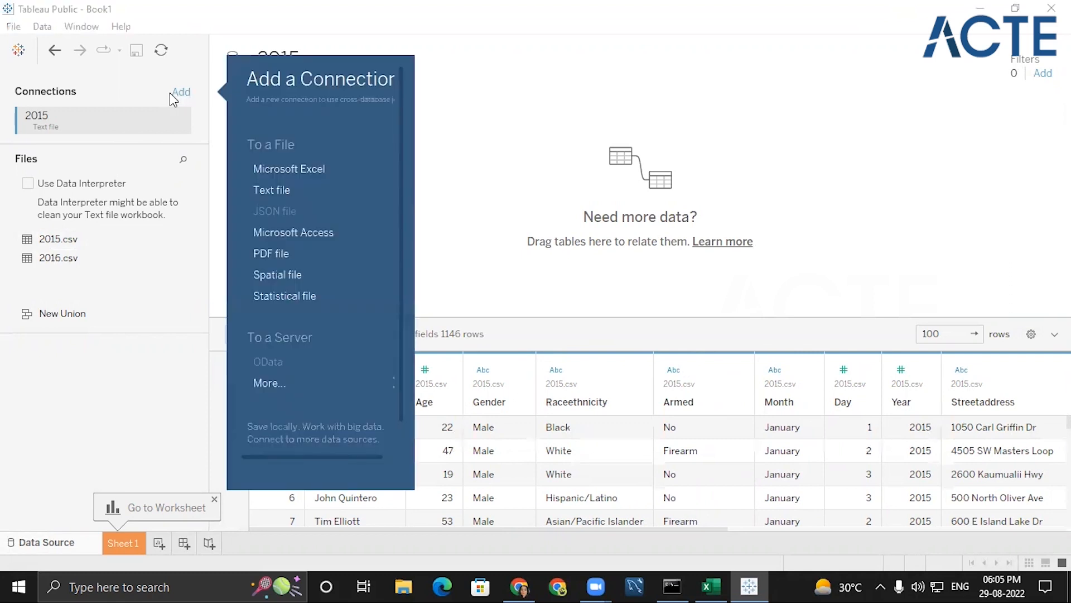
left_click(276, 190)
left_click(249, 130)
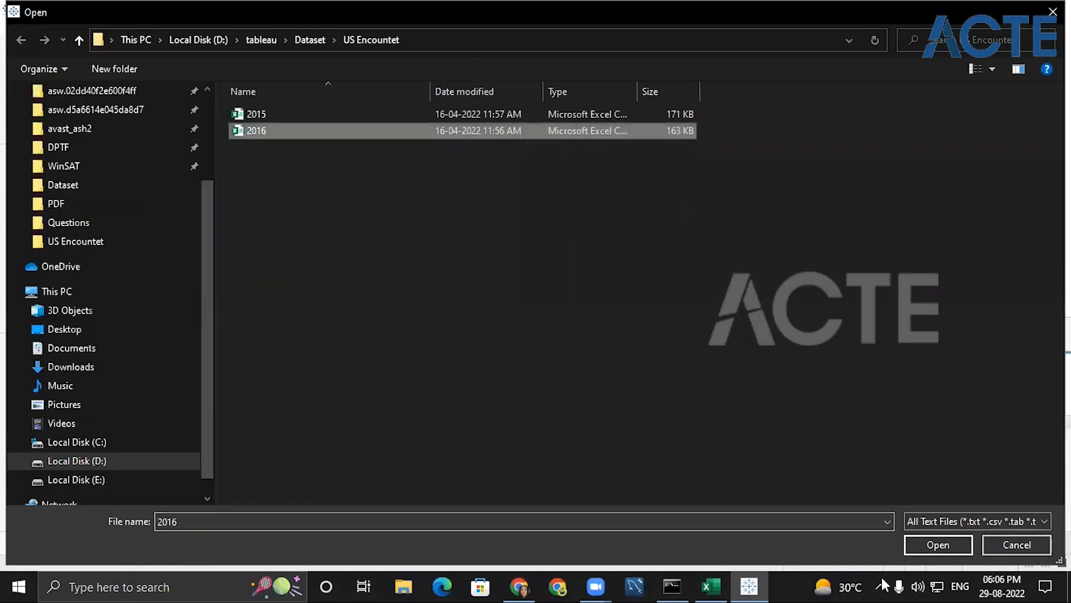
left_click(931, 545)
left_click(159, 237)
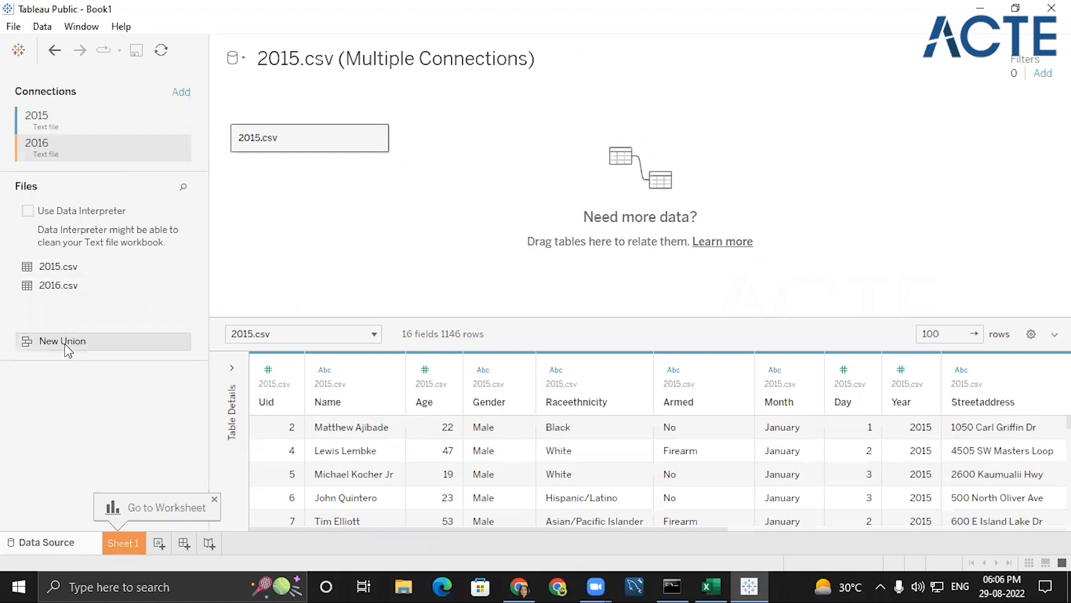
- Remove the 2015.csv table from the canvas and create a new union of 2015.csv and 2016.csv
left_click(377, 138)
left_click(425, 181)
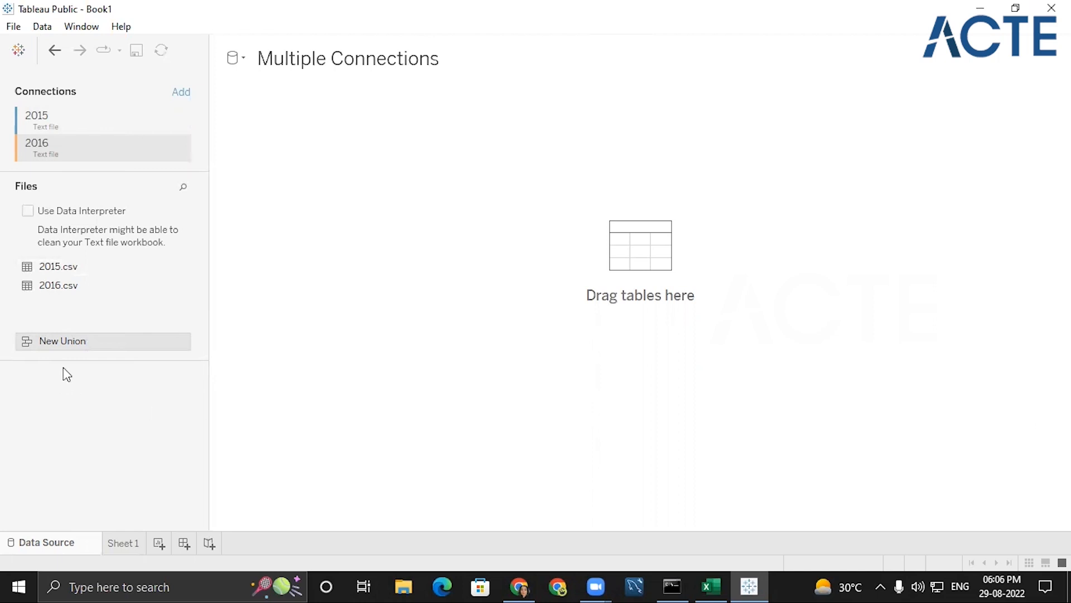
left_click(76, 347)
left_click_drag(59, 266, 435, 245)
left_click_drag(58, 287, 435, 268)
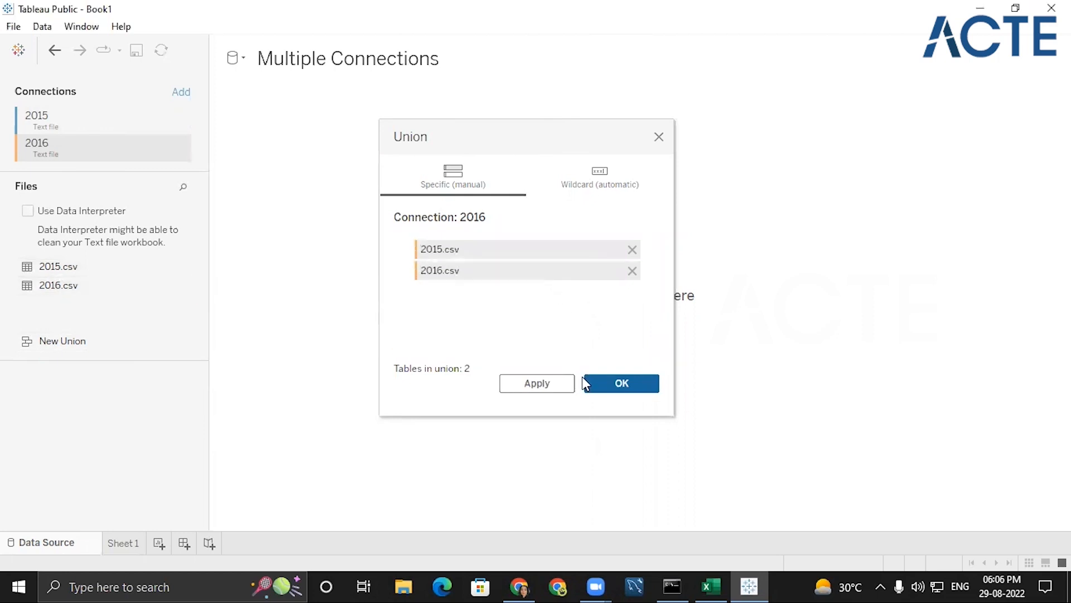
left_click(618, 382)
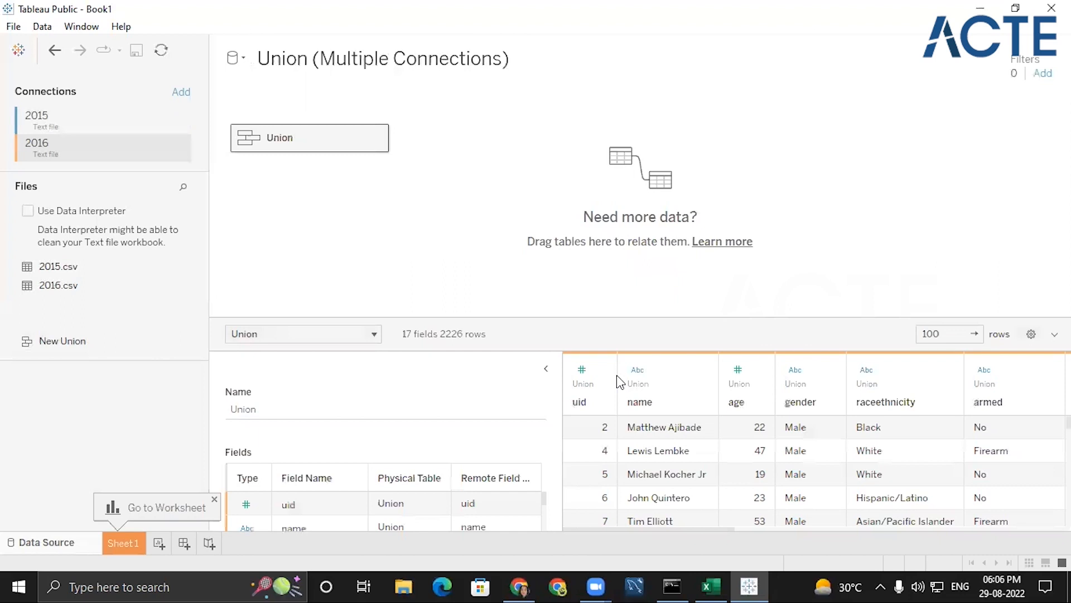
- Examine the rows of the Union table in the data preview with the table details collapsed
left_click(546, 369)
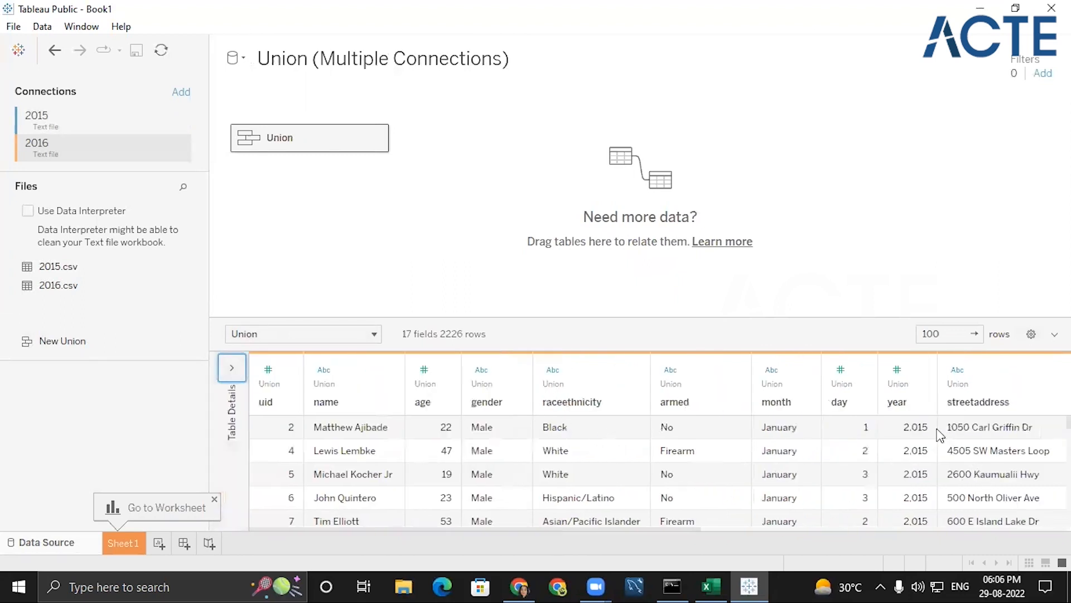
scroll(940, 435, "down", 20)
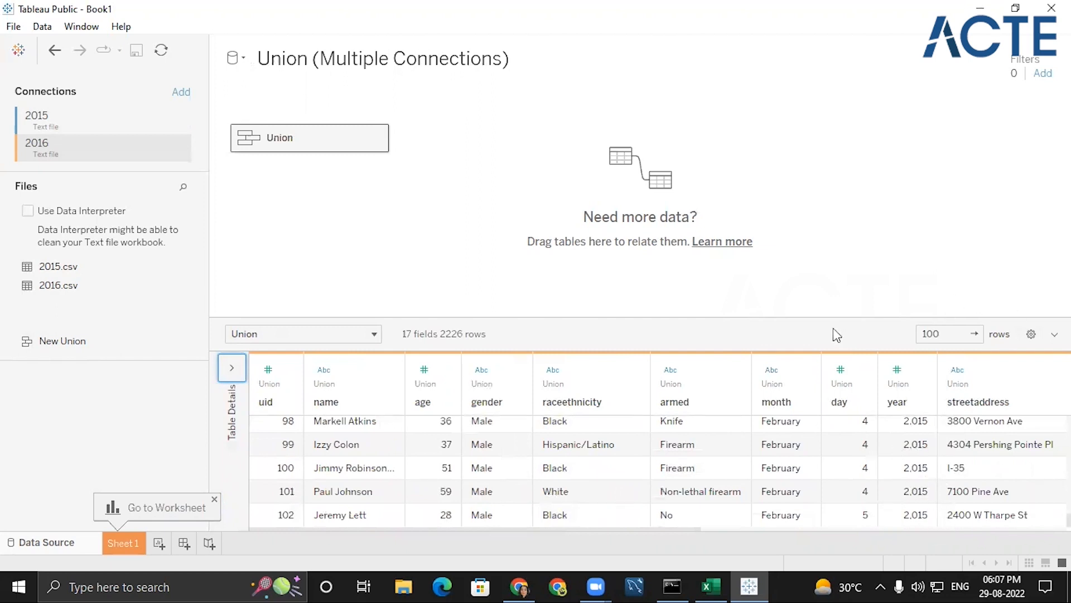
left_click_drag(800, 320, 792, 126)
scroll(913, 483, "up", 15)
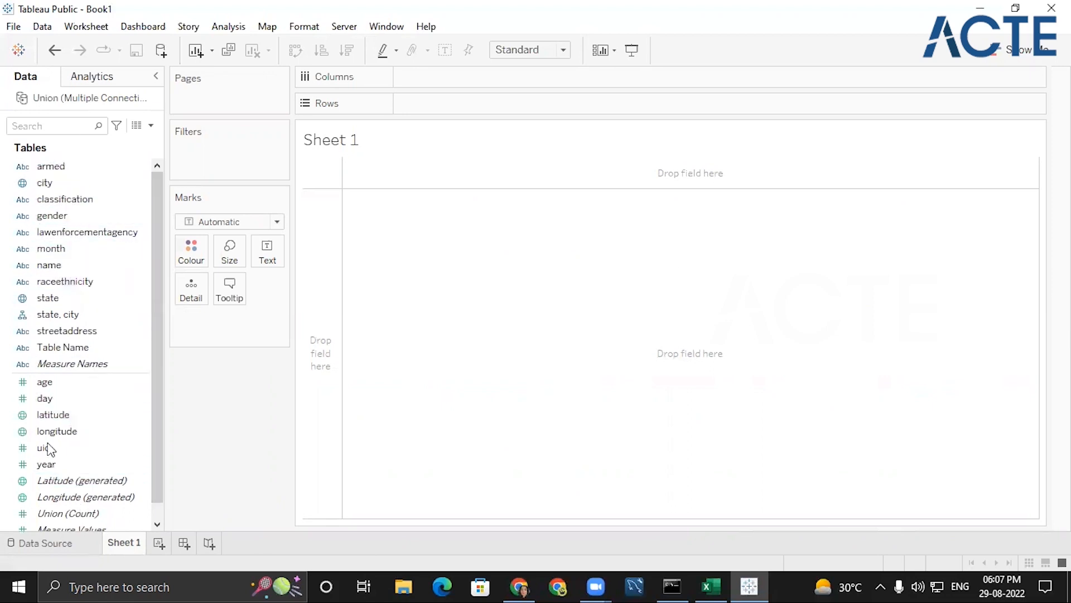
- Place the year field on the rows of Sheet 1 as a sum
left_click(66, 465)
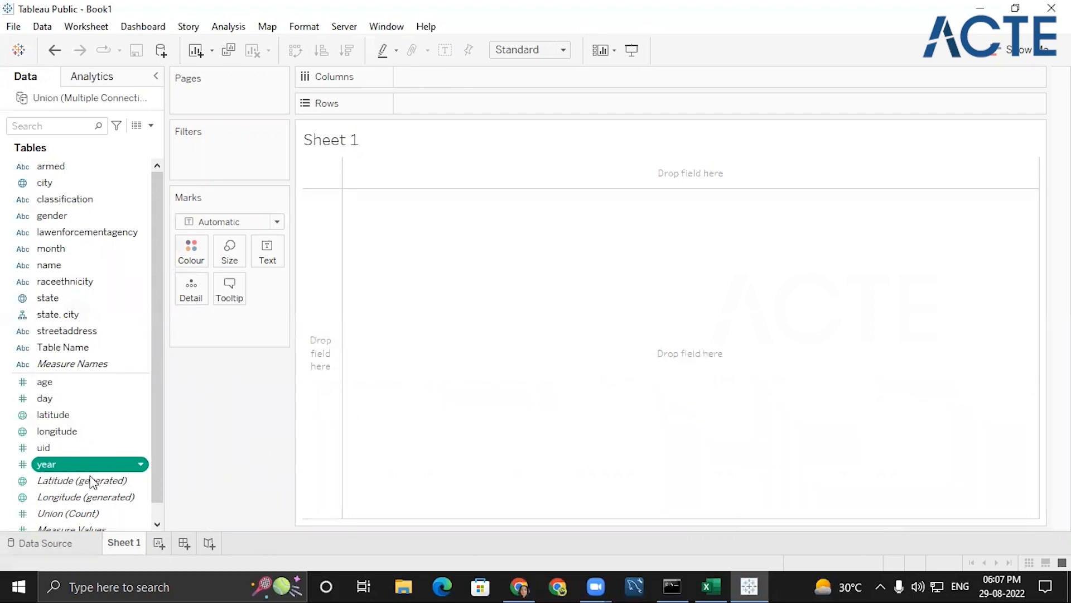
left_click(704, 317)
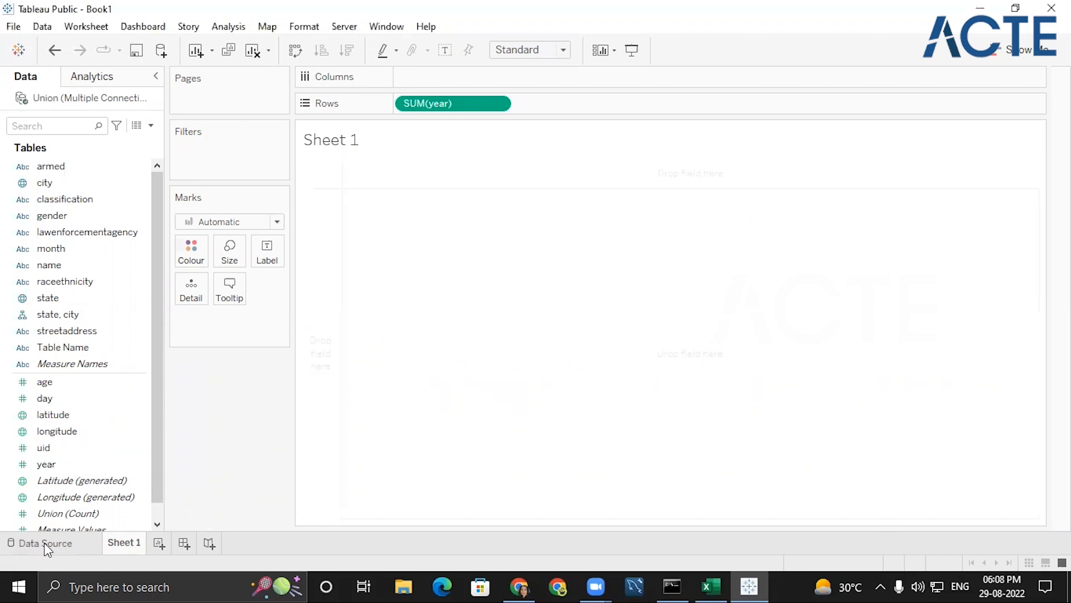
- Change the data type of the year column in the Union data source to Date
left_click(45, 542)
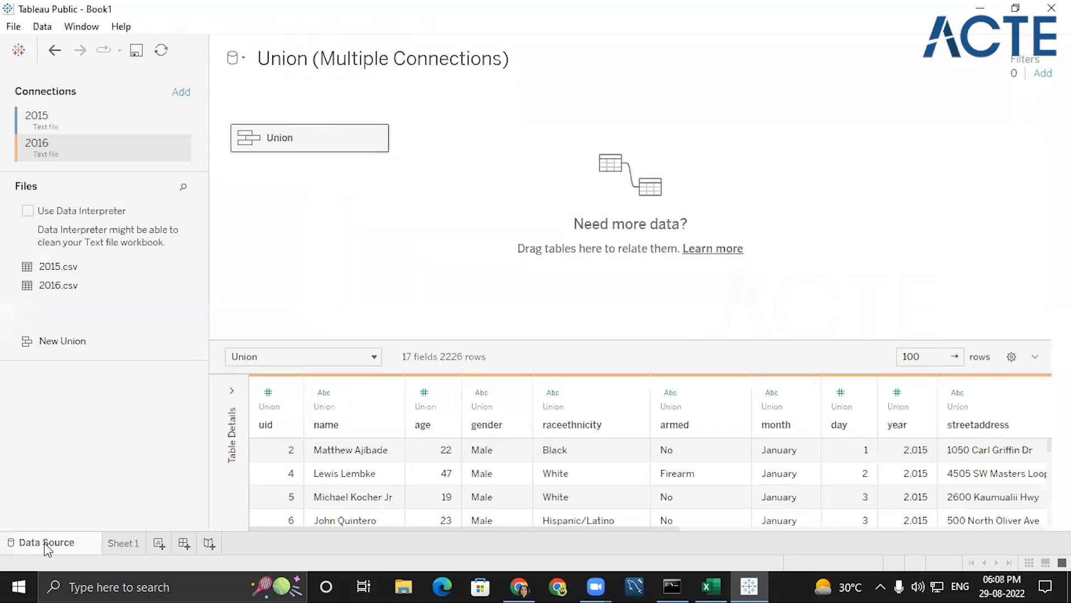
left_click(897, 394)
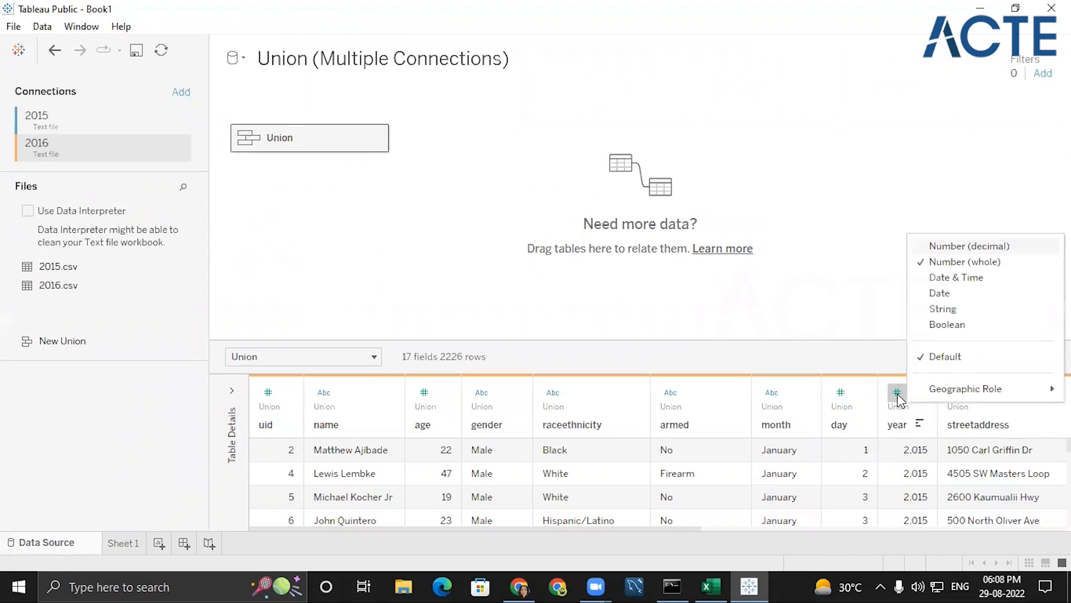
left_click(942, 293)
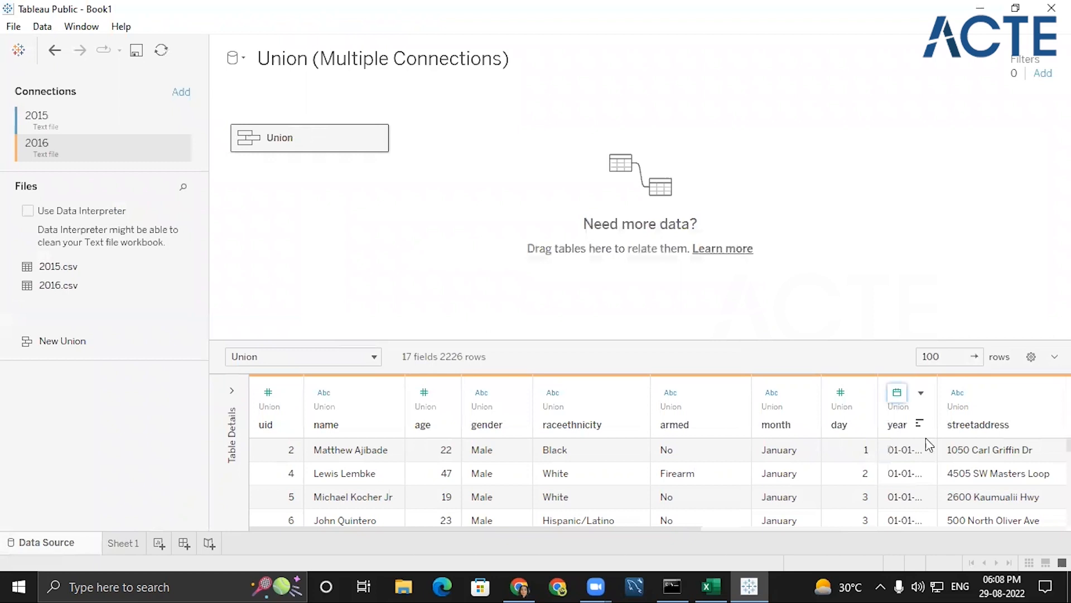
left_click(899, 395)
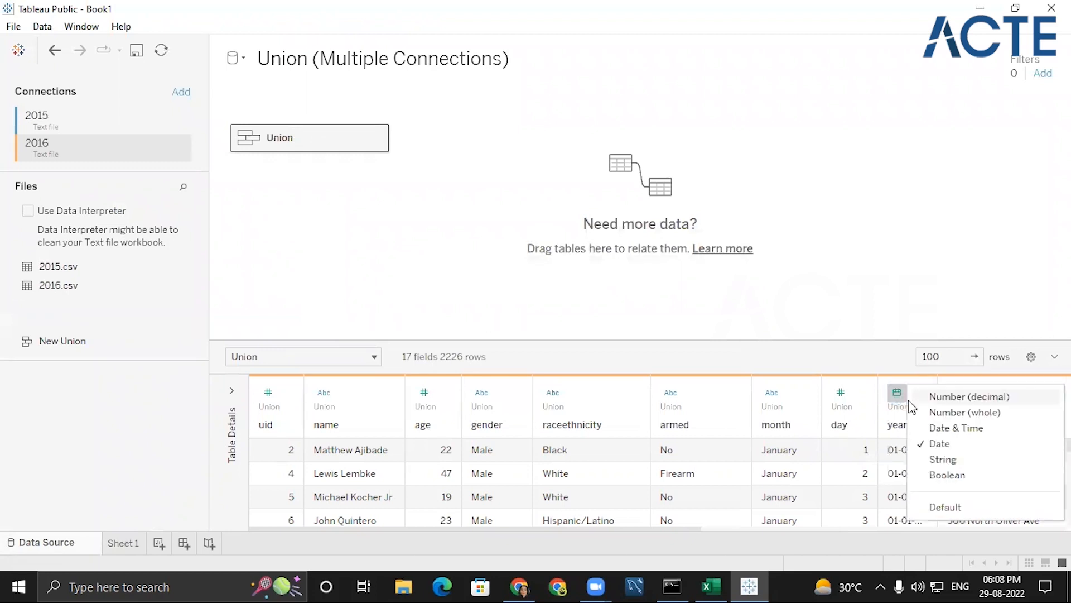
left_click(940, 429)
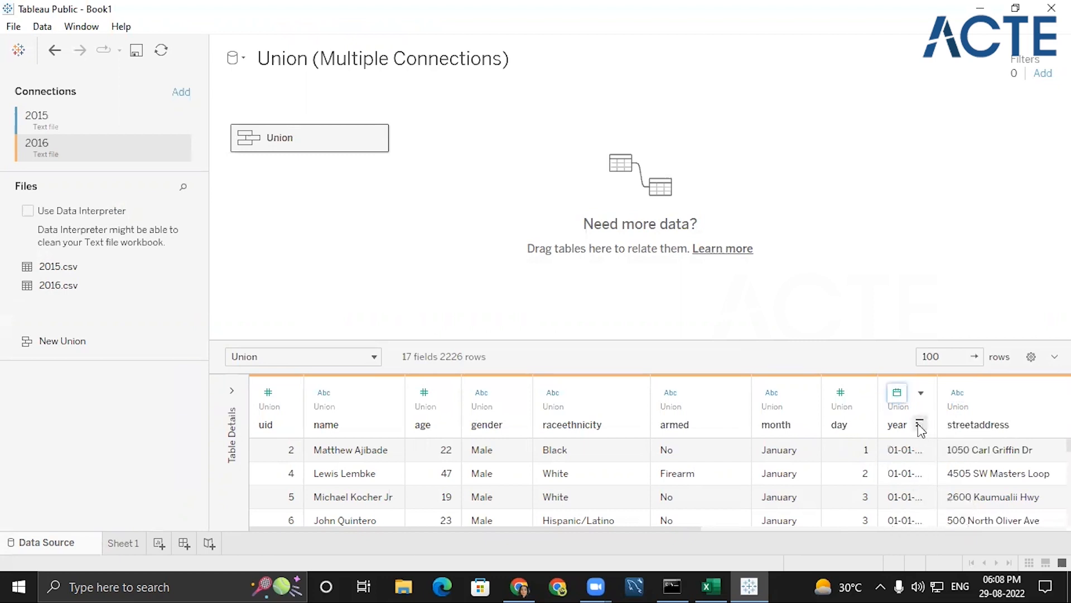
left_click(921, 393)
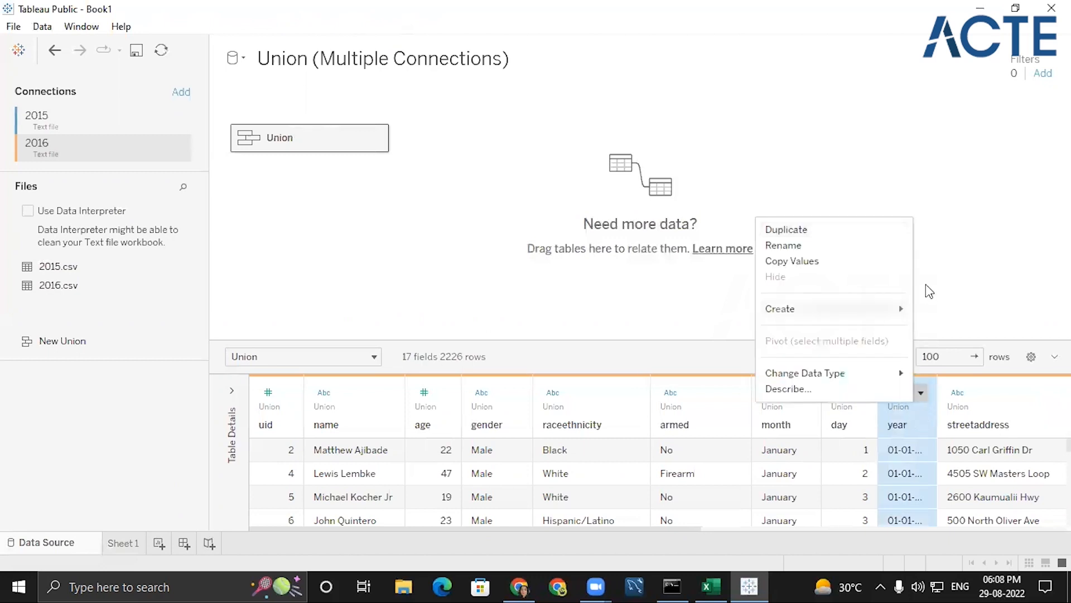
left_click(967, 277)
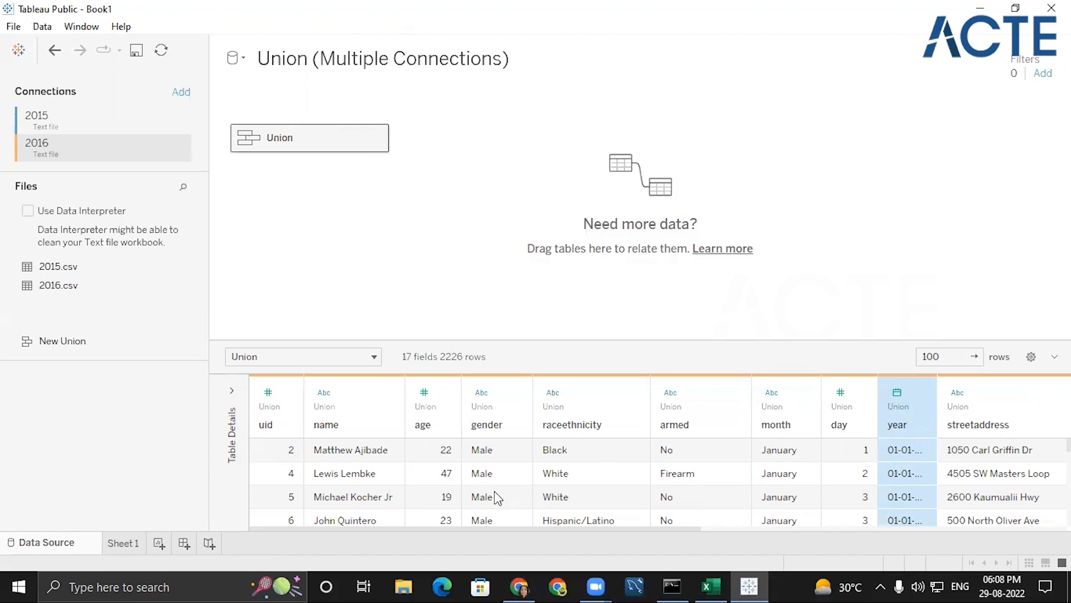
- Filter Sheet 1 on the year field by Years, including all values
left_click(122, 543)
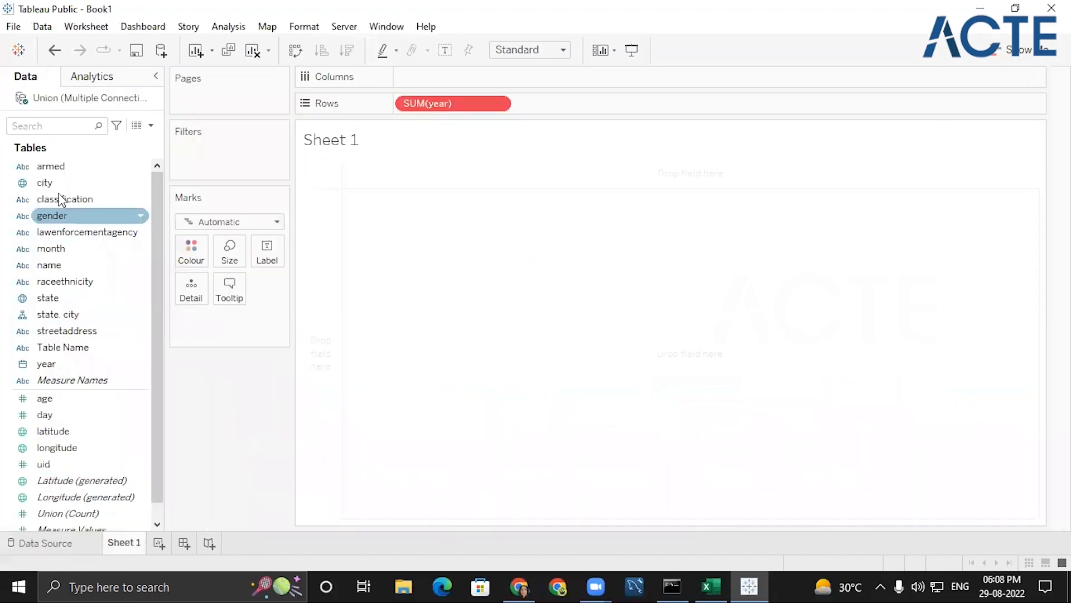
left_click(53, 364)
left_click_drag(54, 364, 219, 158)
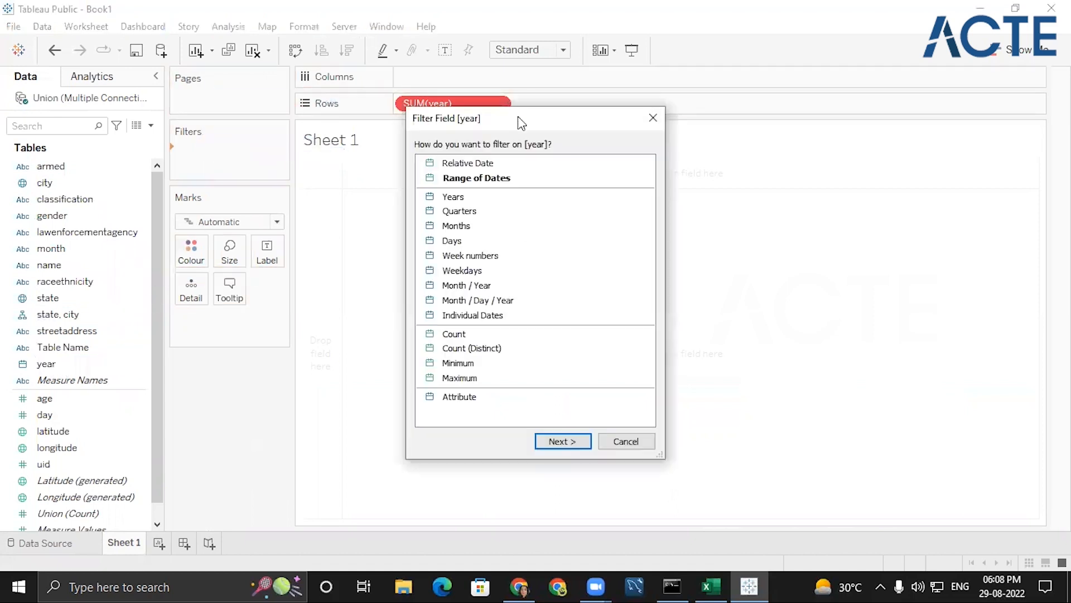
left_click(476, 198)
left_click(565, 444)
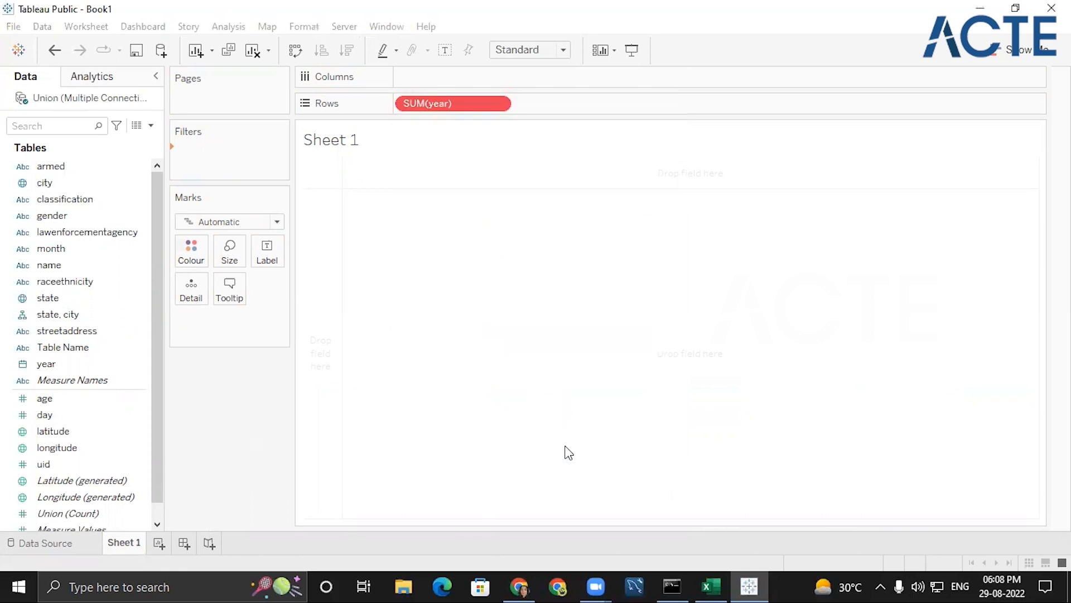
left_click(423, 339)
left_click(554, 491)
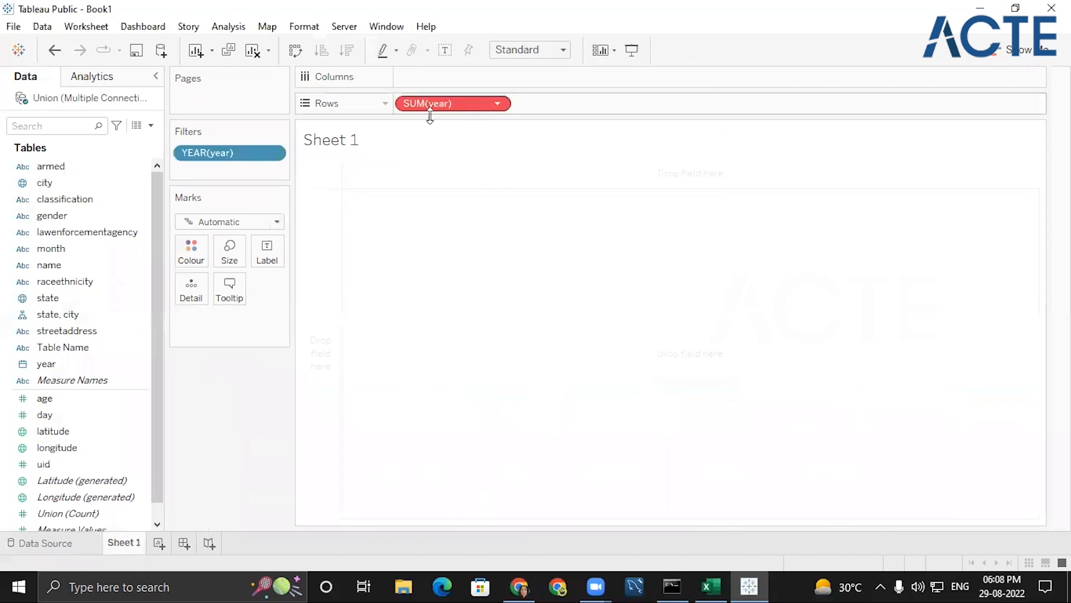
- Show the YEAR(year) filter control on the sheet and remove the invalid SUM(year) field from the rows
left_click(273, 155)
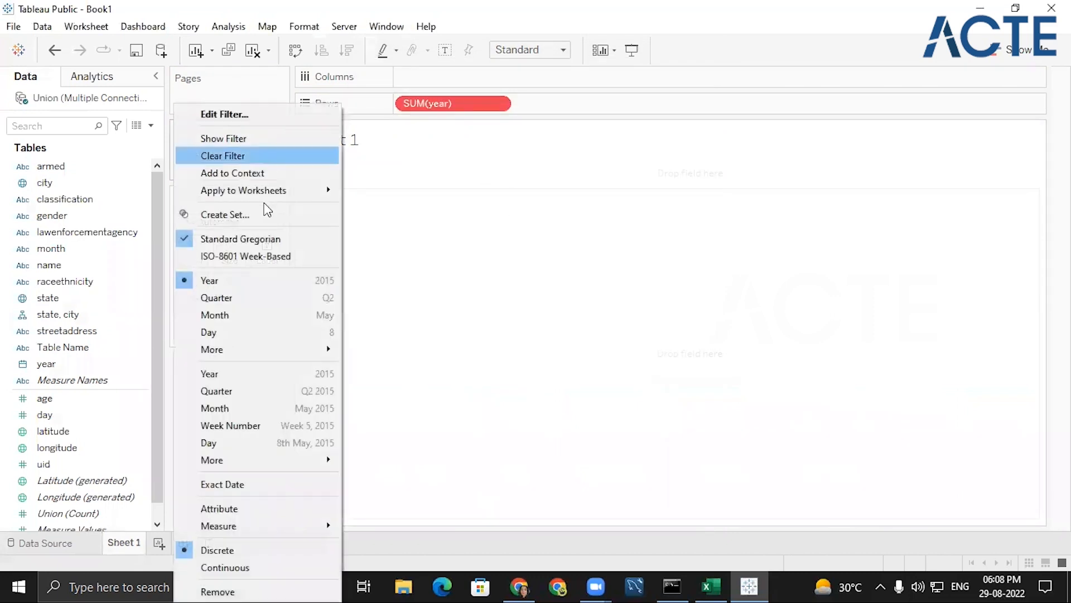
left_click(249, 134)
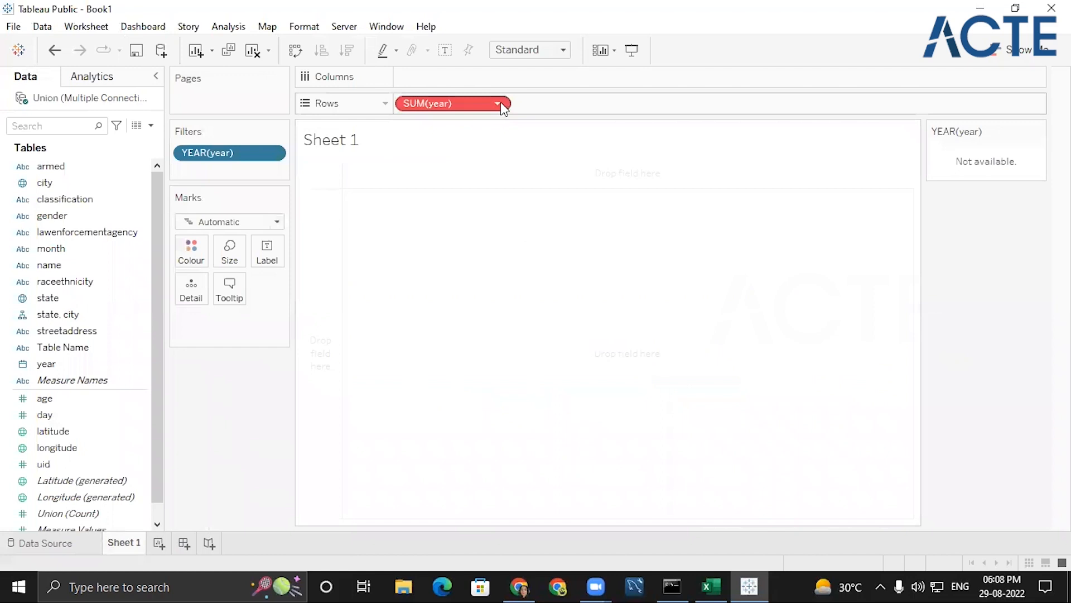
left_click(497, 103)
left_click(449, 581)
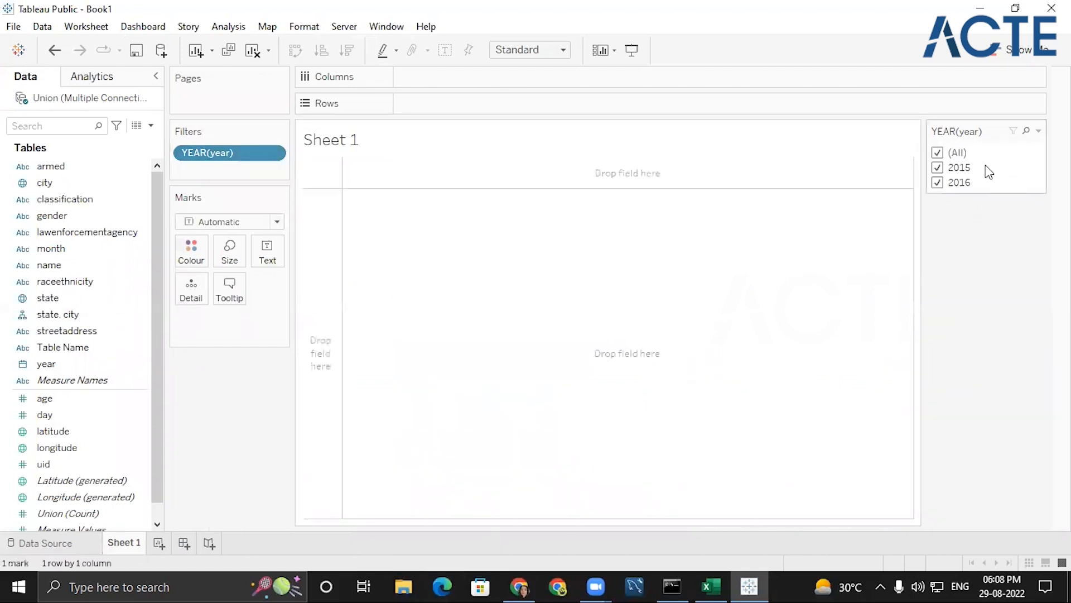
- Change the YEAR(year) filter control to a single value dropdown
left_click(1039, 133)
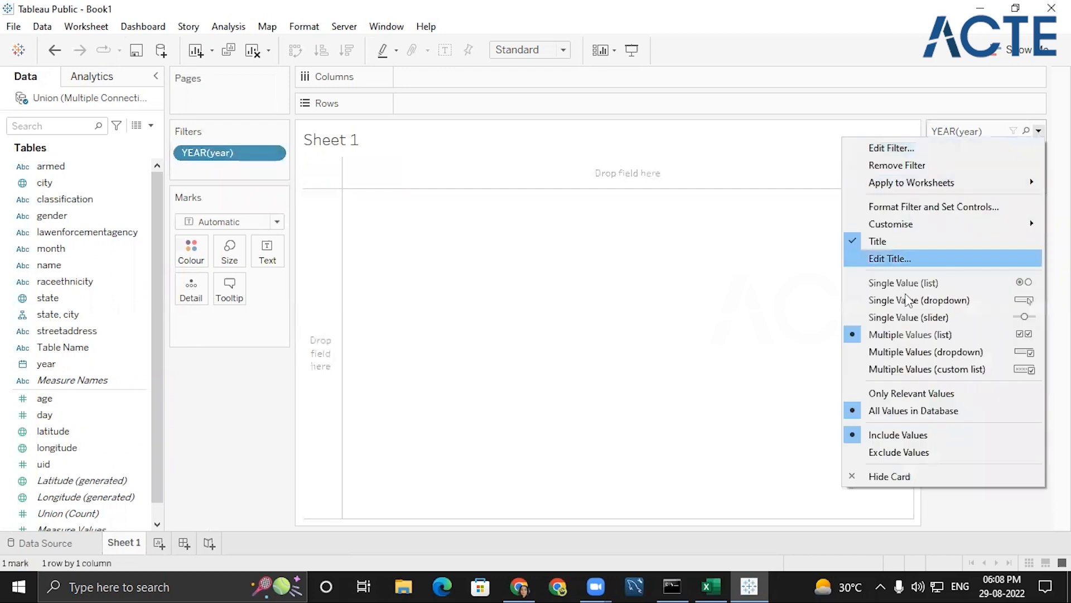
left_click(912, 300)
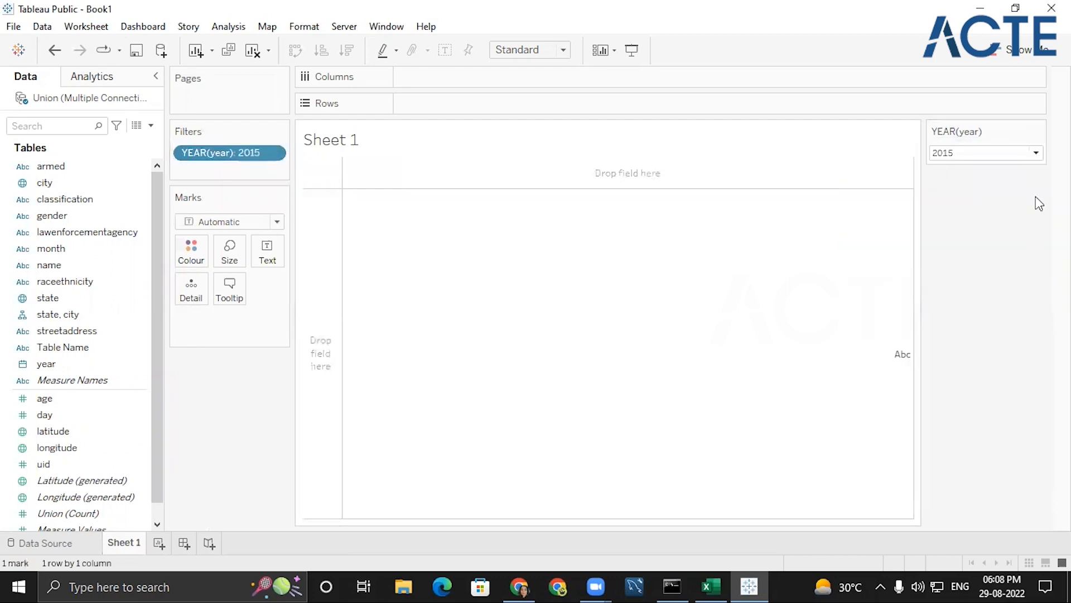
left_click(1036, 153)
left_click(1041, 154)
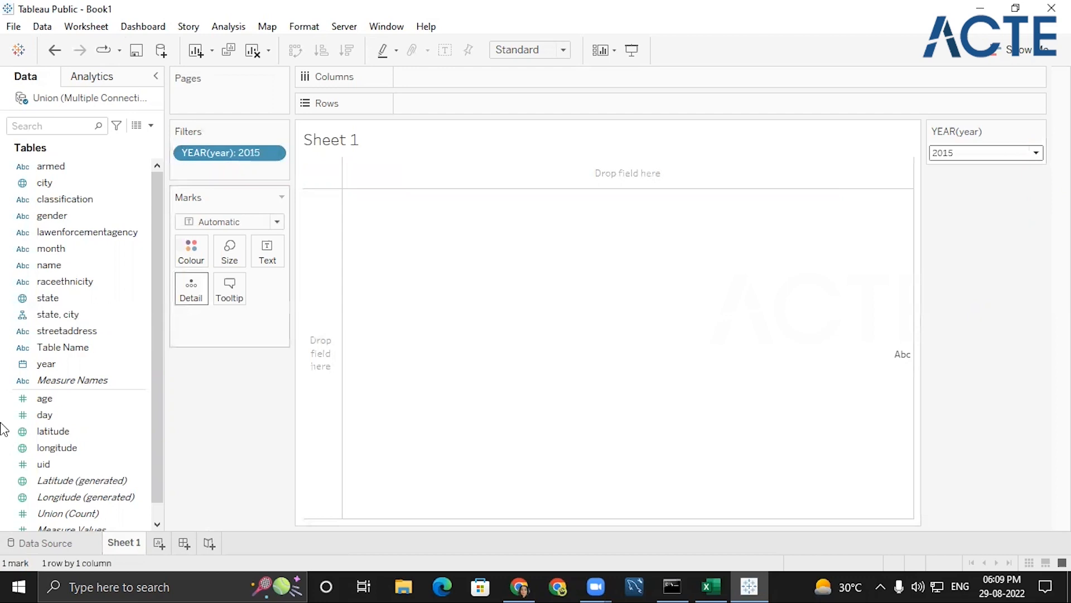
- Place gender on the rows and lawenforcementagency on the columns of Sheet 1
left_click(63, 215)
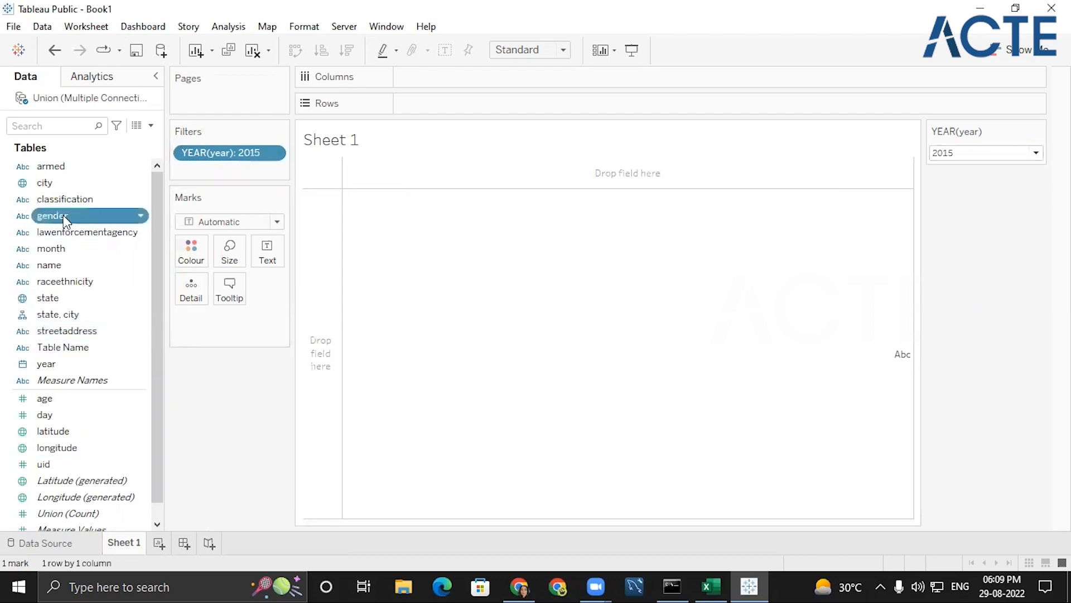
double_click(62, 216)
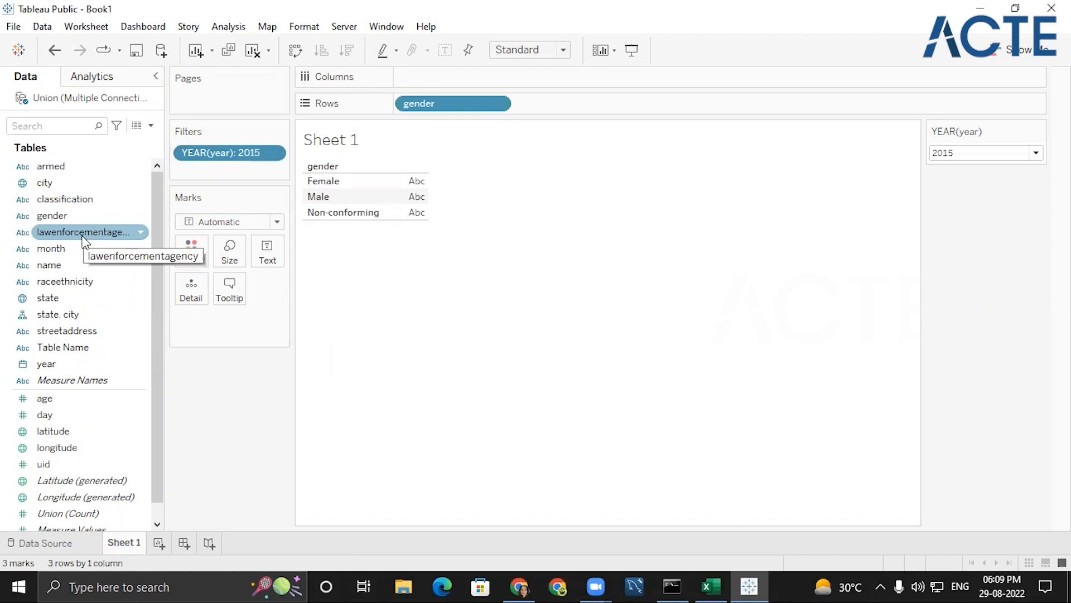
left_click(84, 242)
double_click(85, 242)
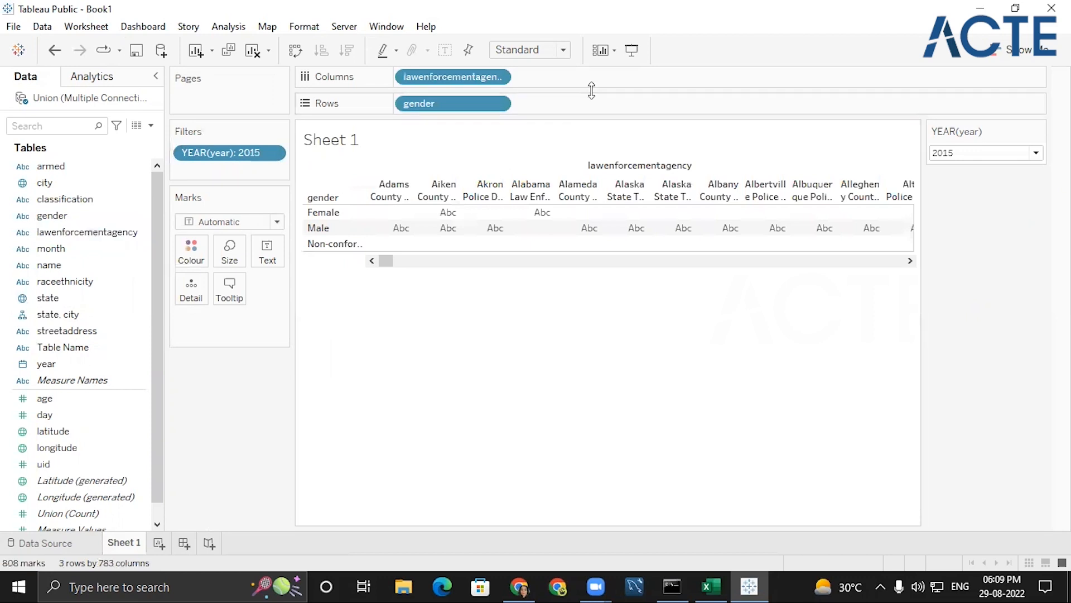
- Convert the lawenforcementagency field on the columns to a Count measure
left_click(498, 77)
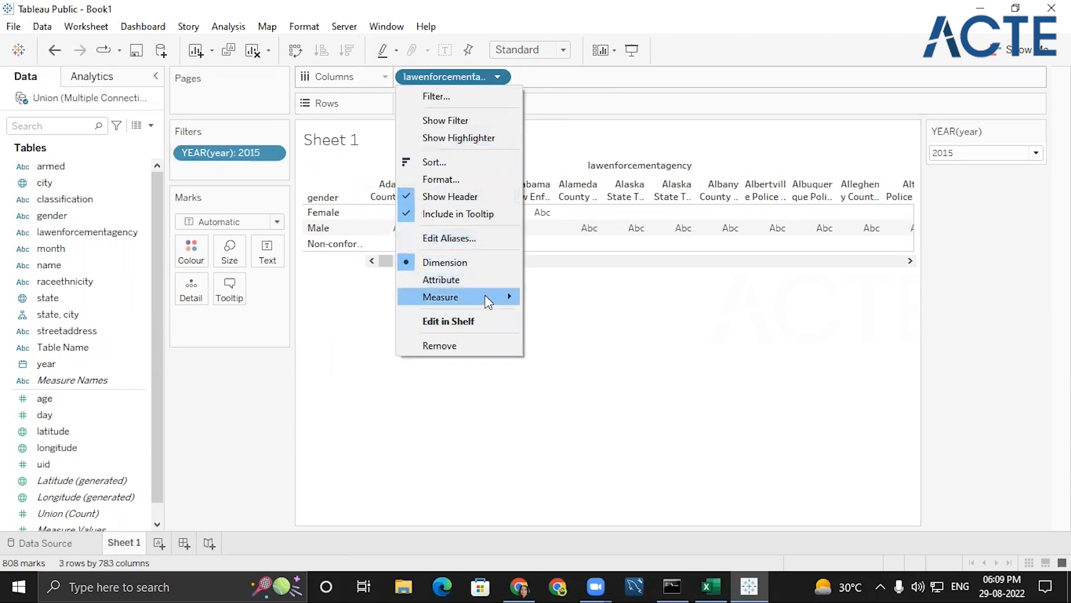
mouse_move(484, 295)
left_click(564, 339)
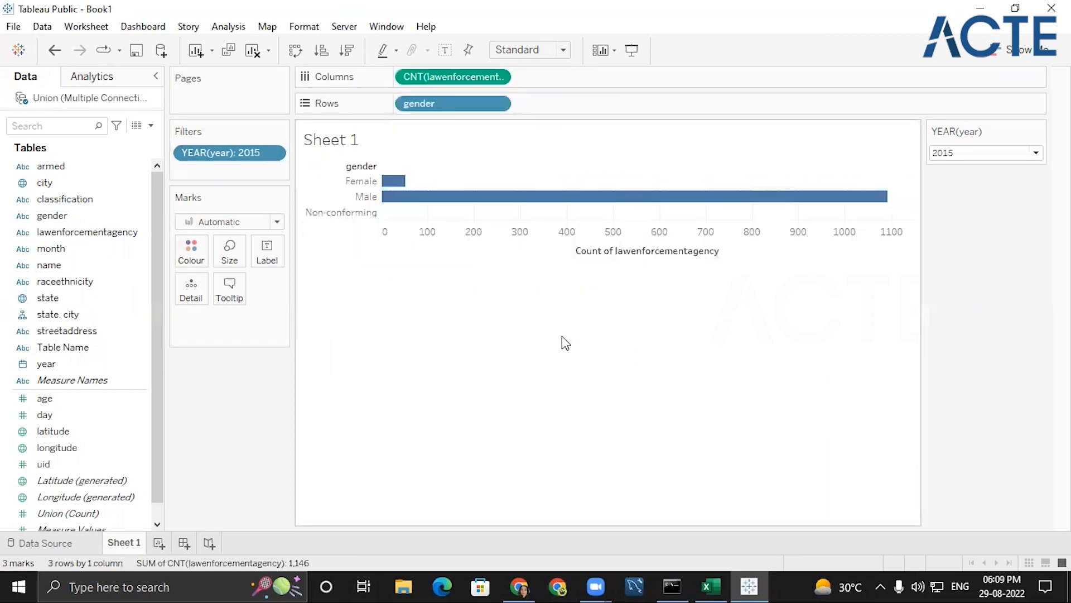
- Show mark labels on the bars of the Sheet 1 gender chart and compare the counts for each gender
left_click(444, 50)
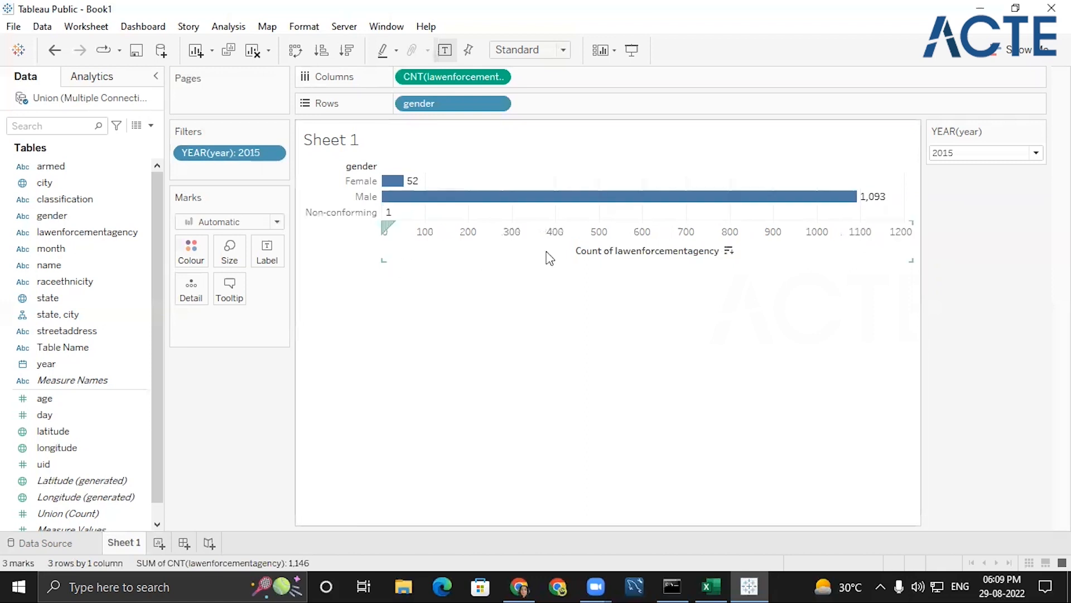
mouse_move(441, 206)
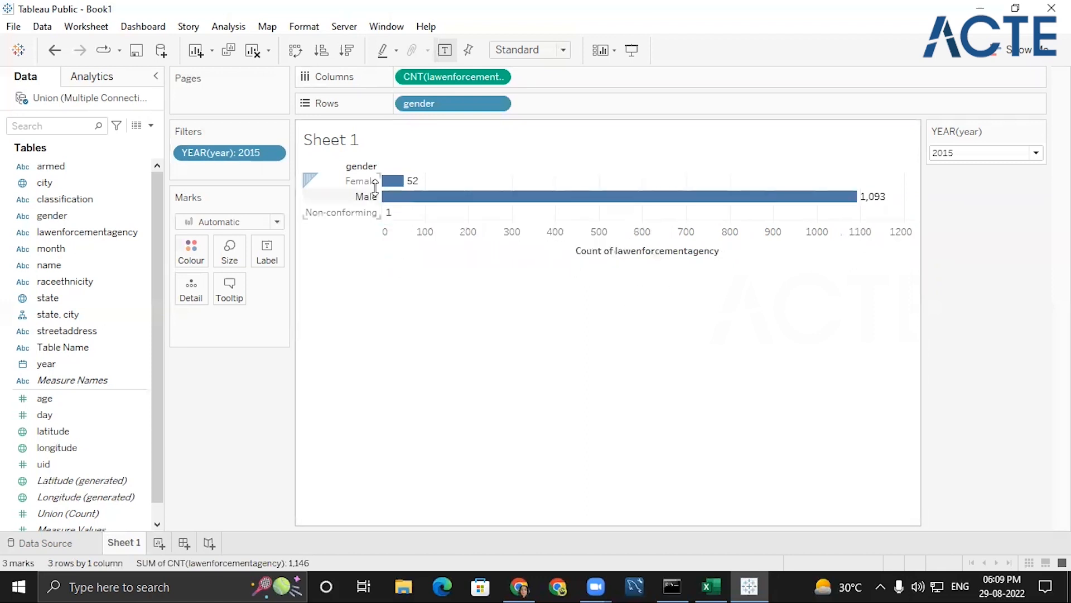
mouse_move(399, 187)
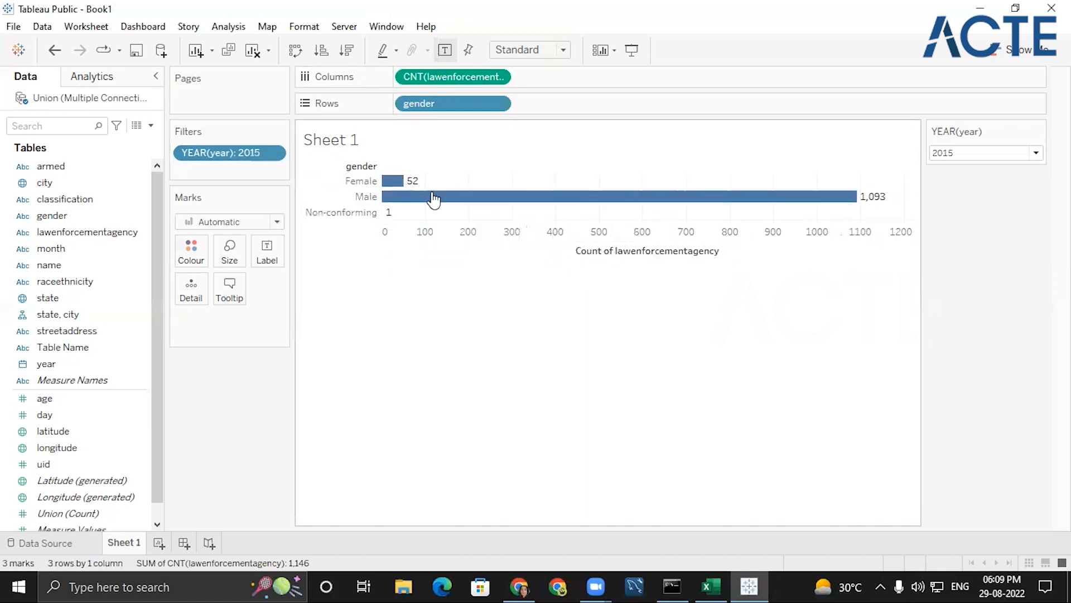
mouse_move(886, 203)
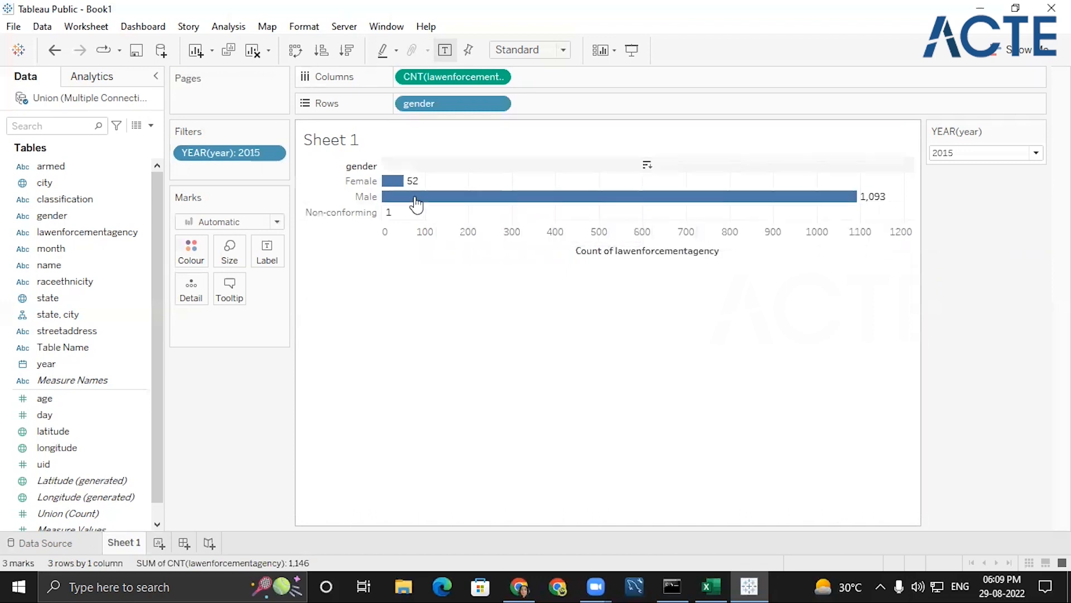
- Filter the gender chart to 2016, and set the YEAR(year) filter to (All) to compare the combined years
left_click(1035, 153)
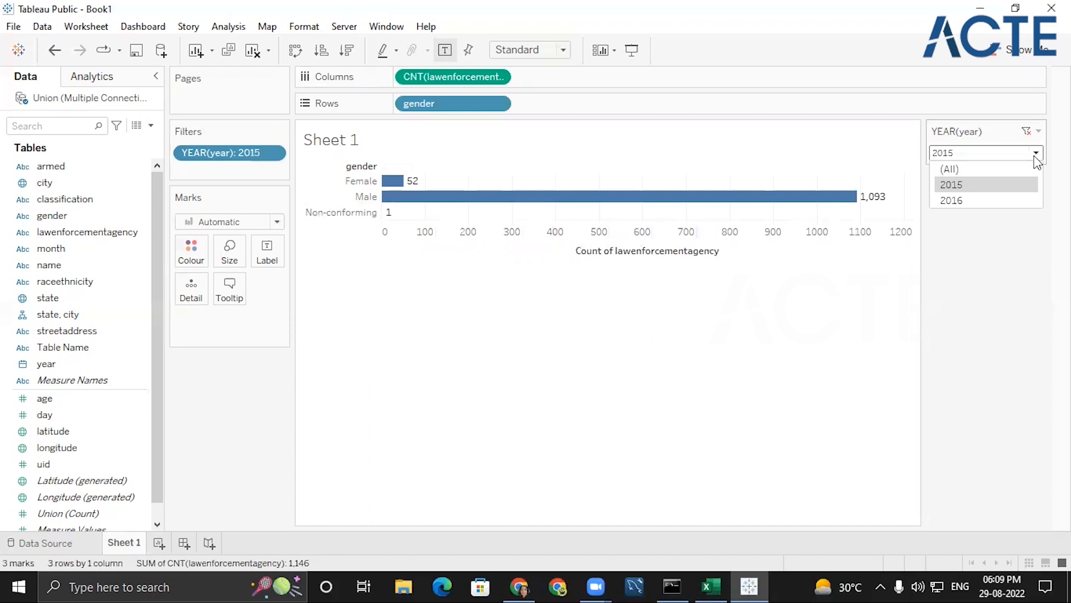
left_click(967, 200)
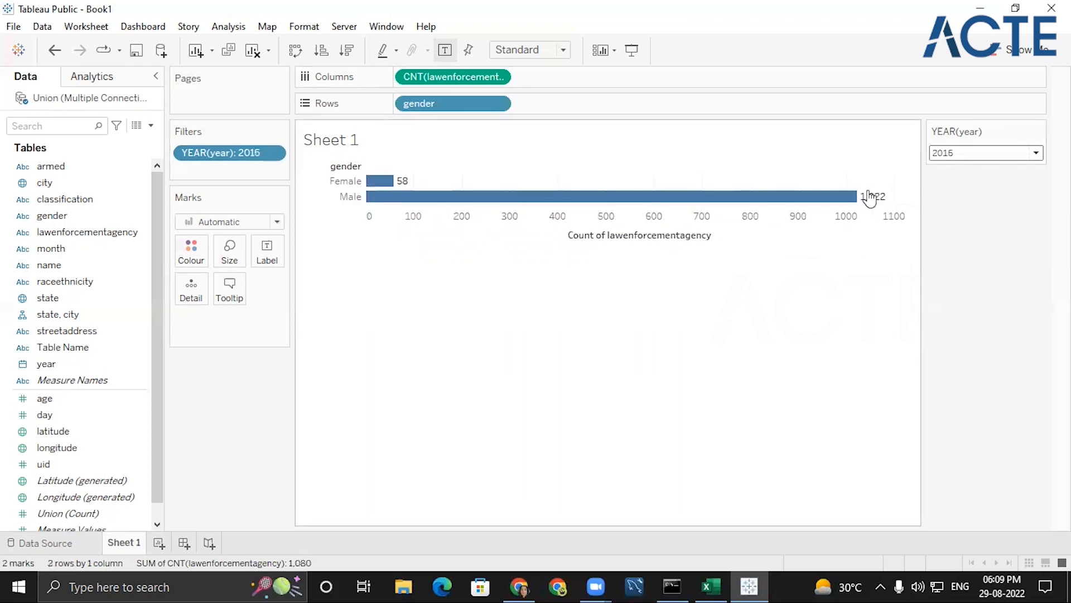
left_click(948, 153)
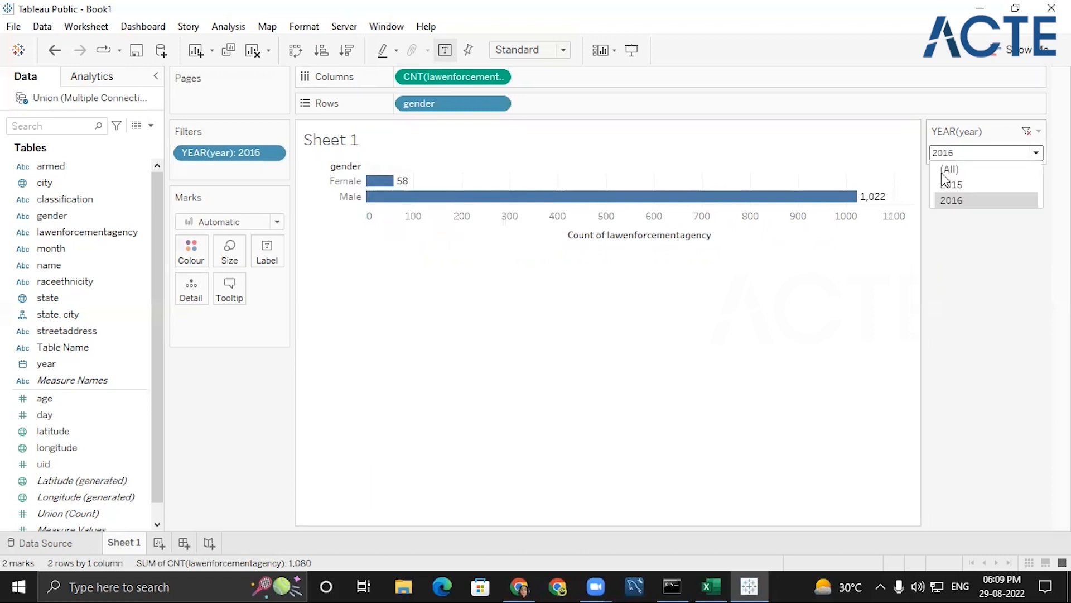
left_click(943, 168)
mouse_move(870, 210)
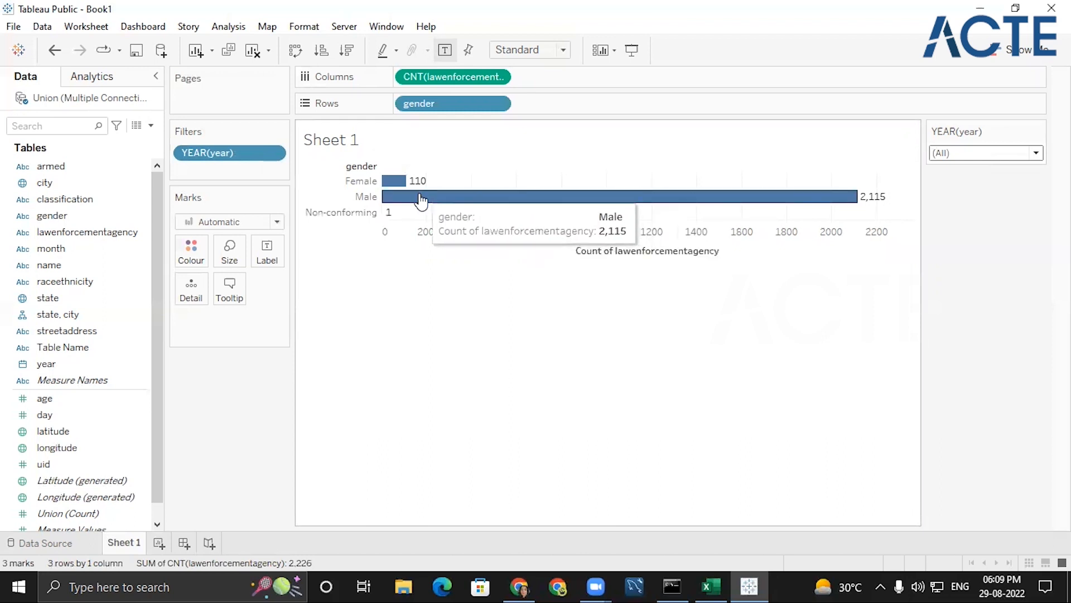
- Add a new worksheet, Sheet 2, and plot the state field on it as a map
left_click(50, 542)
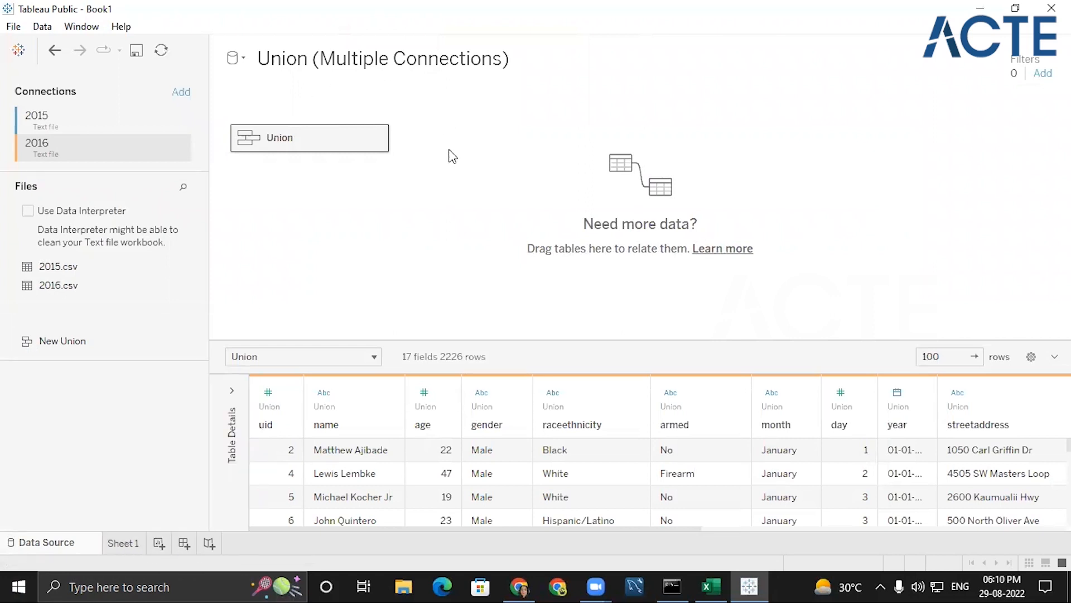
left_click(124, 542)
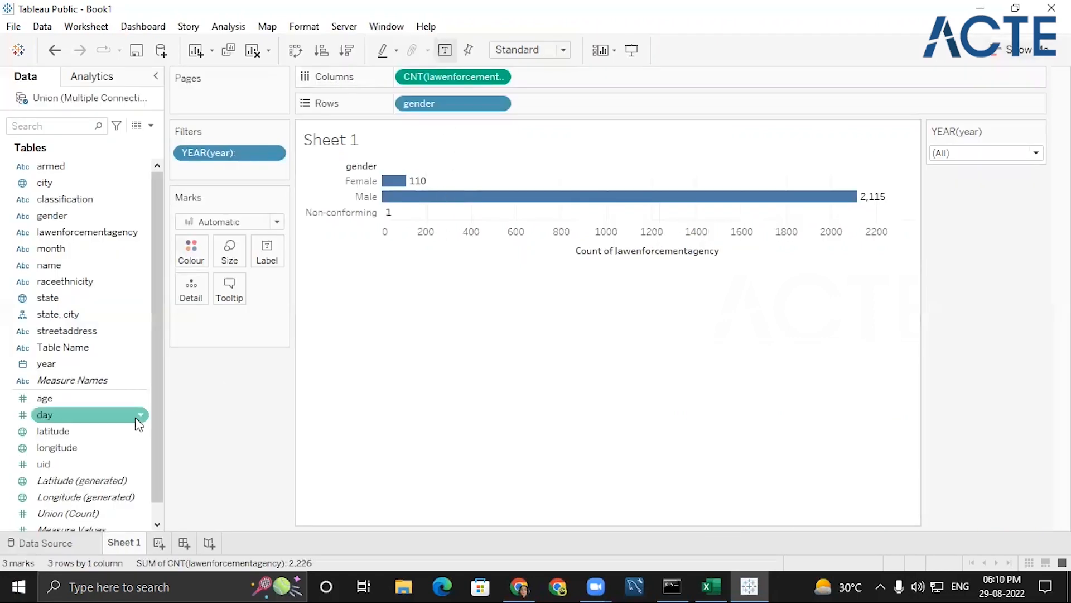
left_click(159, 544)
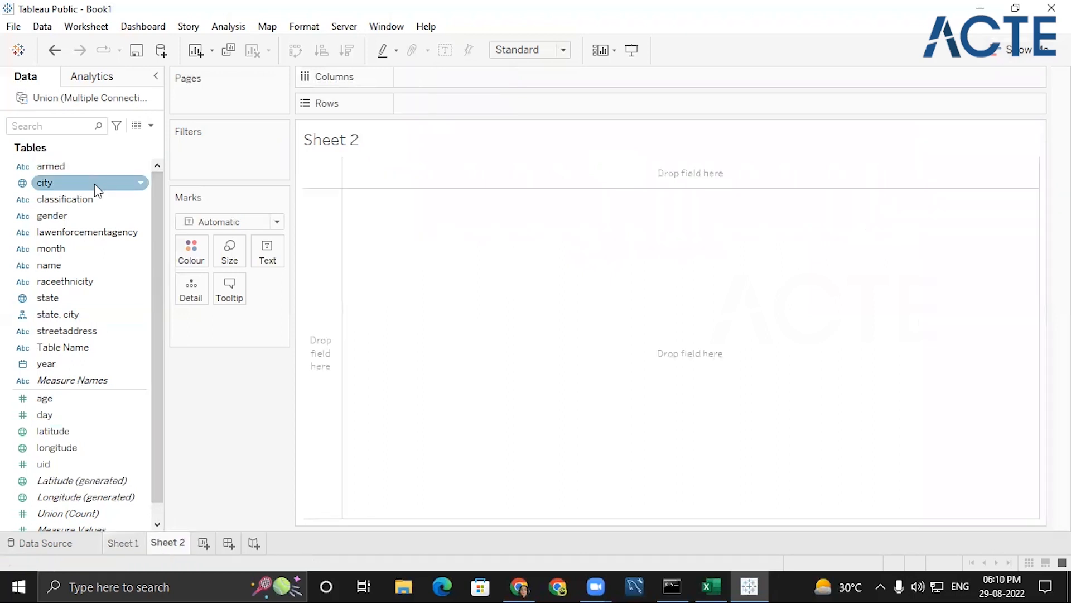
left_click(61, 296)
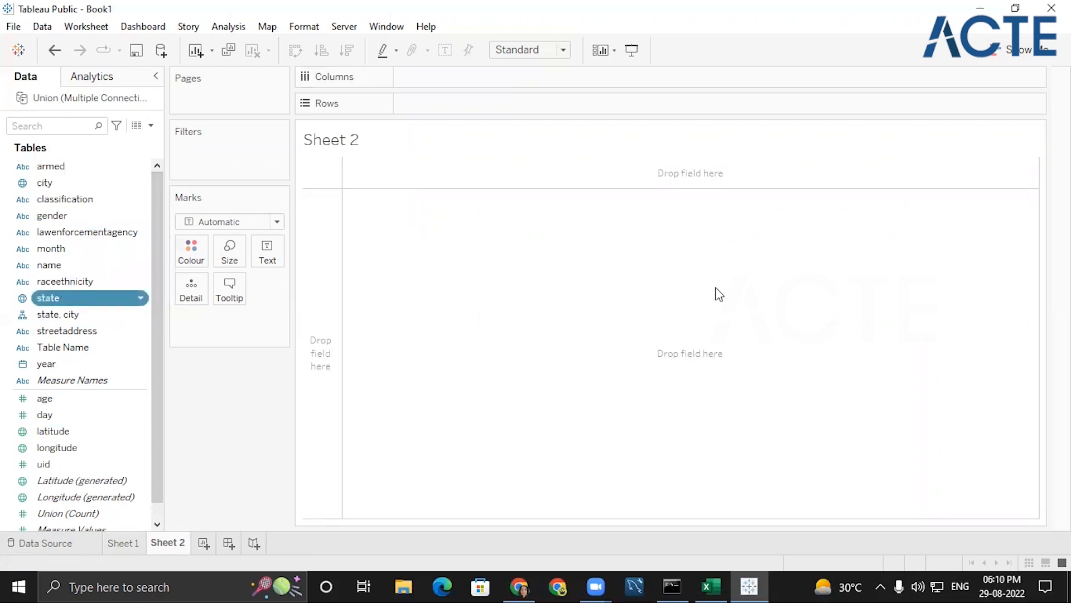
double_click(83, 305)
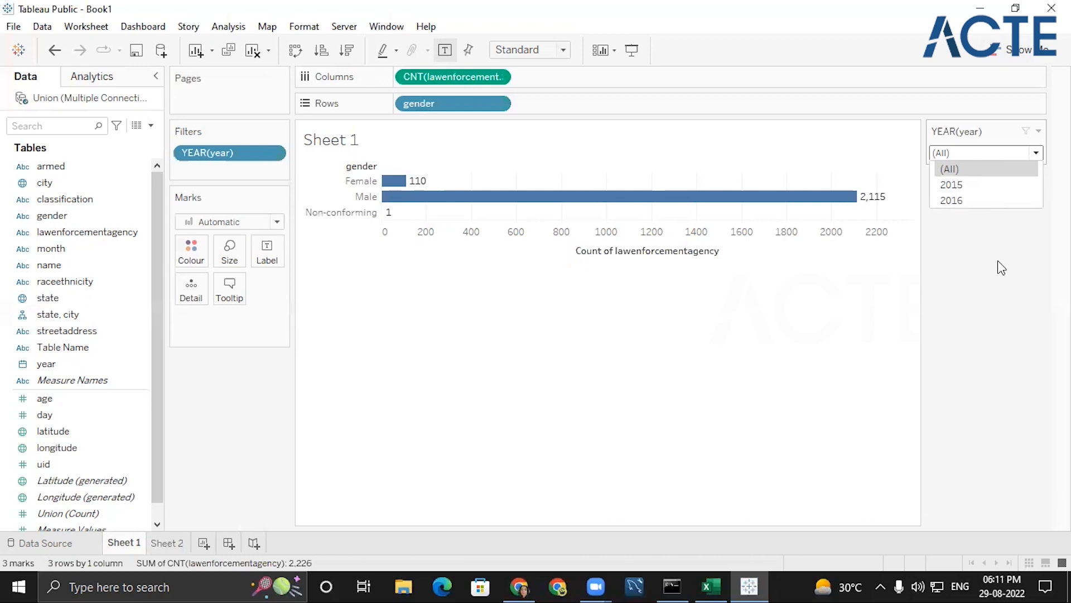
left_click(1035, 153)
left_click(178, 540)
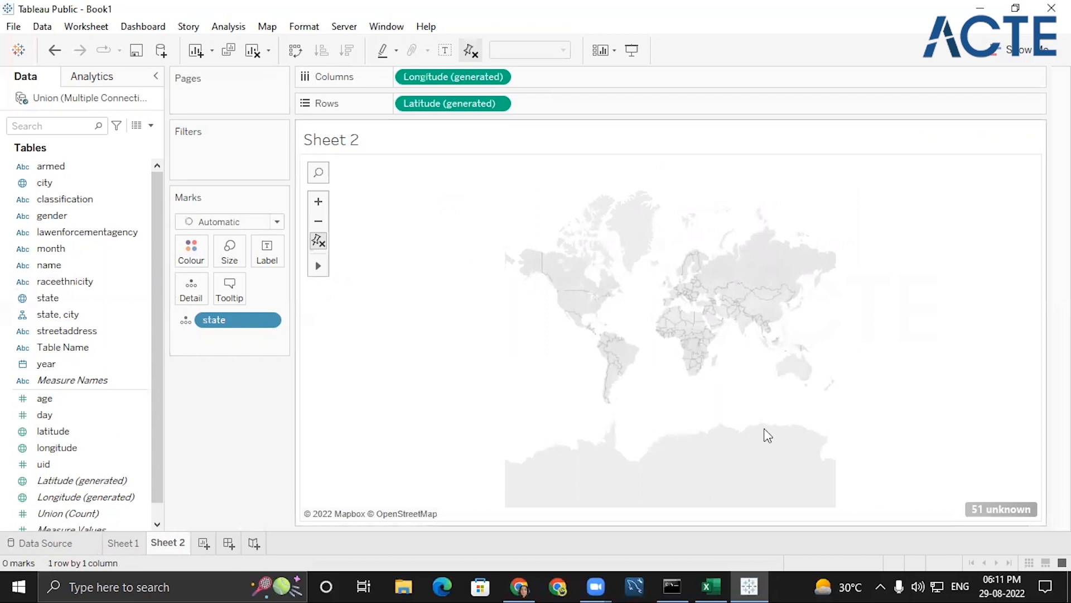
- Correct the unknown state locations on the Sheet 2 map by setting the fixed country to USA
mouse_move(977, 507)
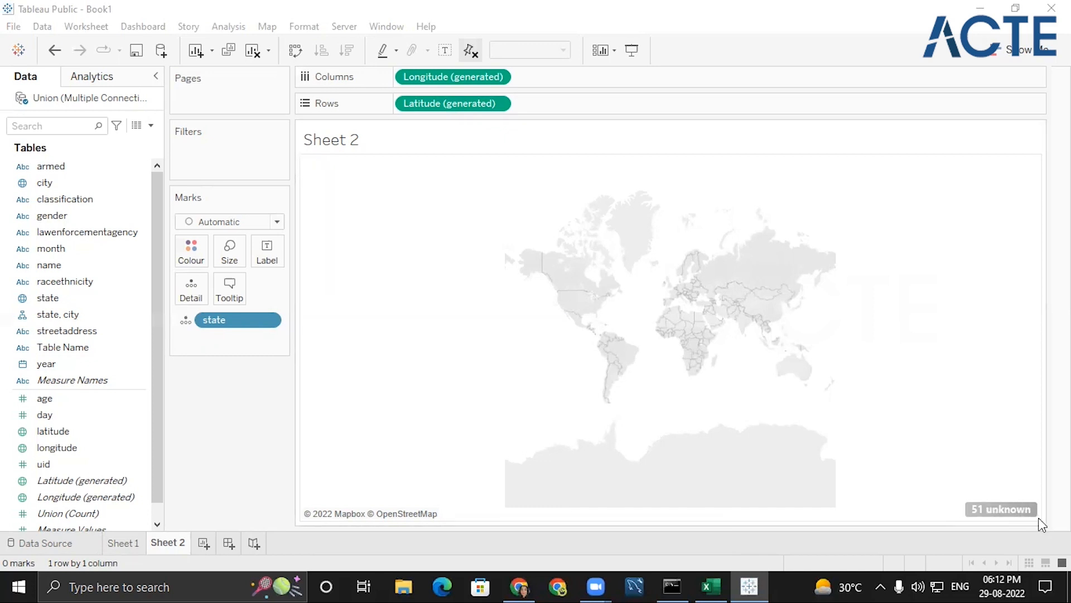
left_click(991, 512)
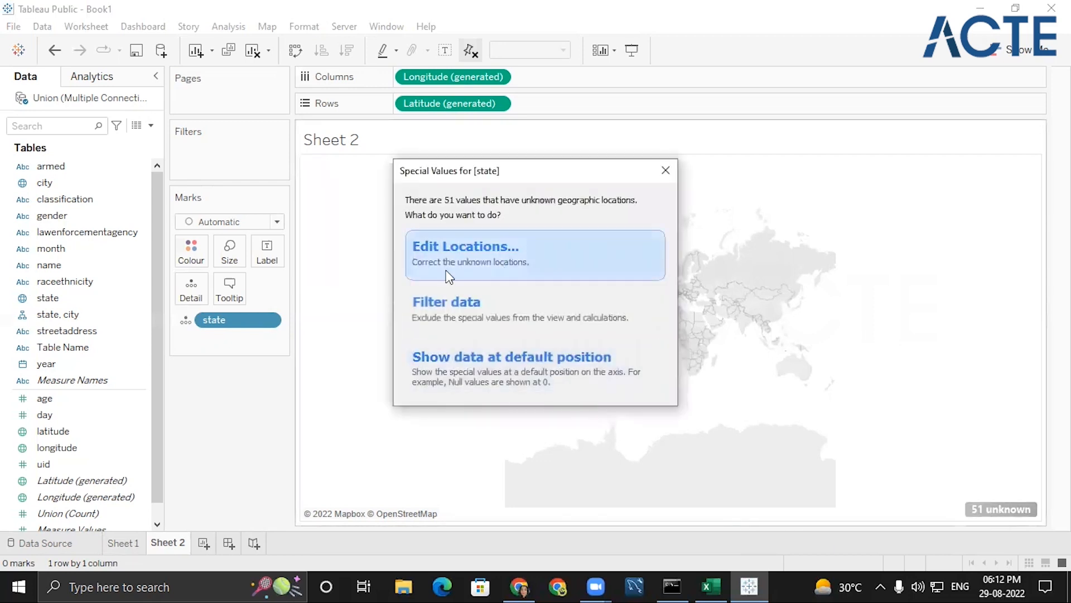
left_click(507, 262)
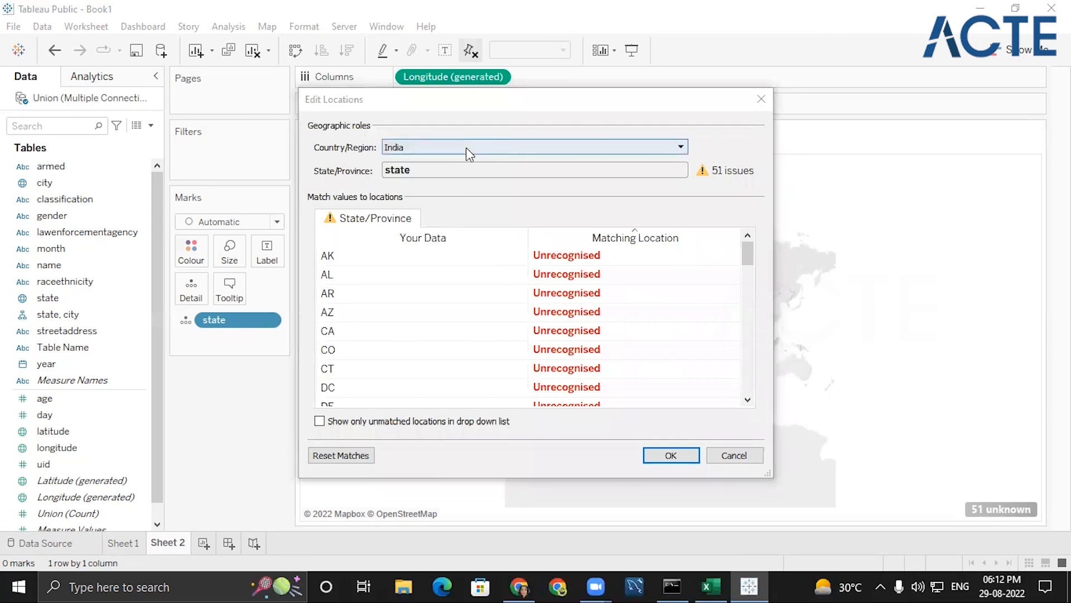
left_click(468, 148)
left_click(524, 194)
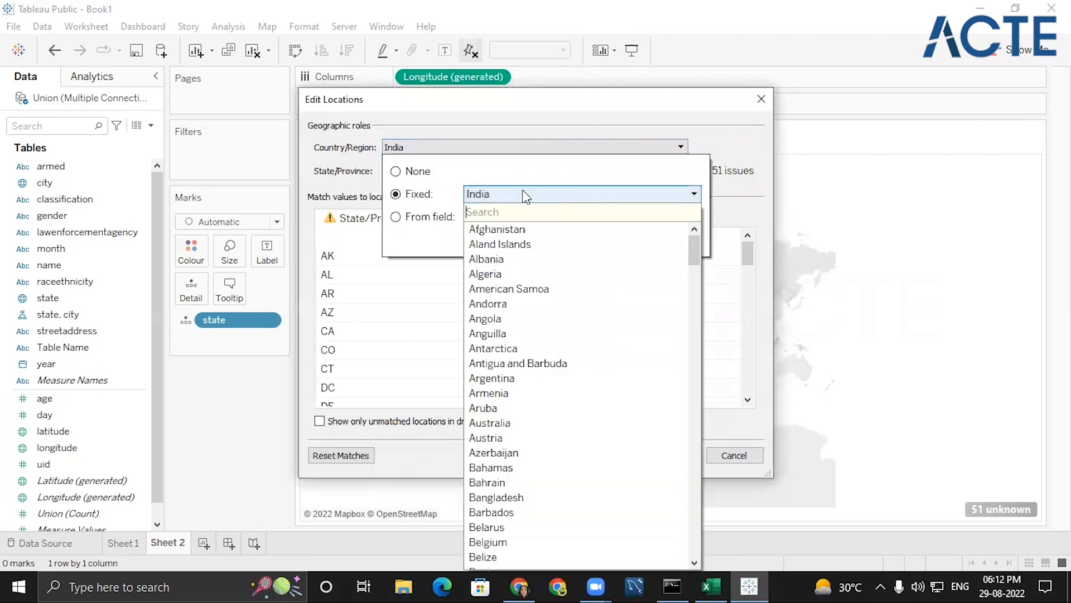
type("usa")
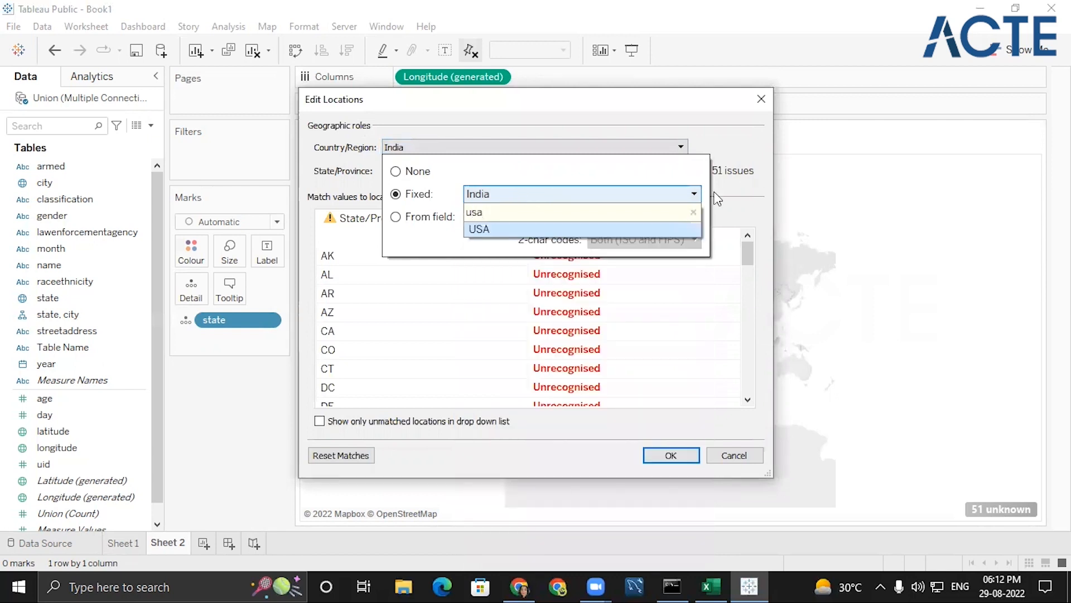
left_click(633, 231)
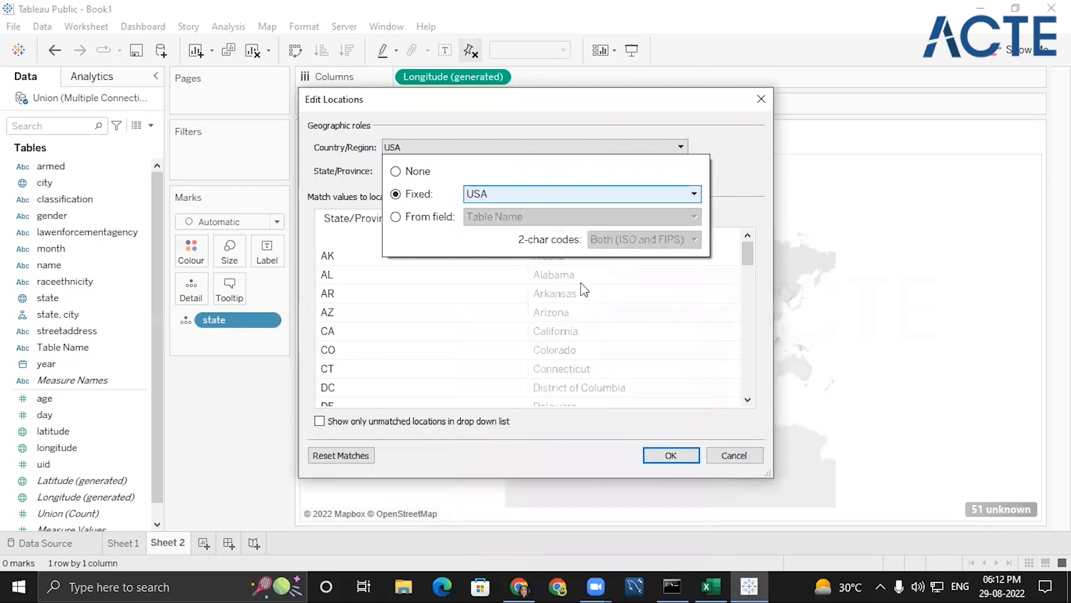
left_click(672, 455)
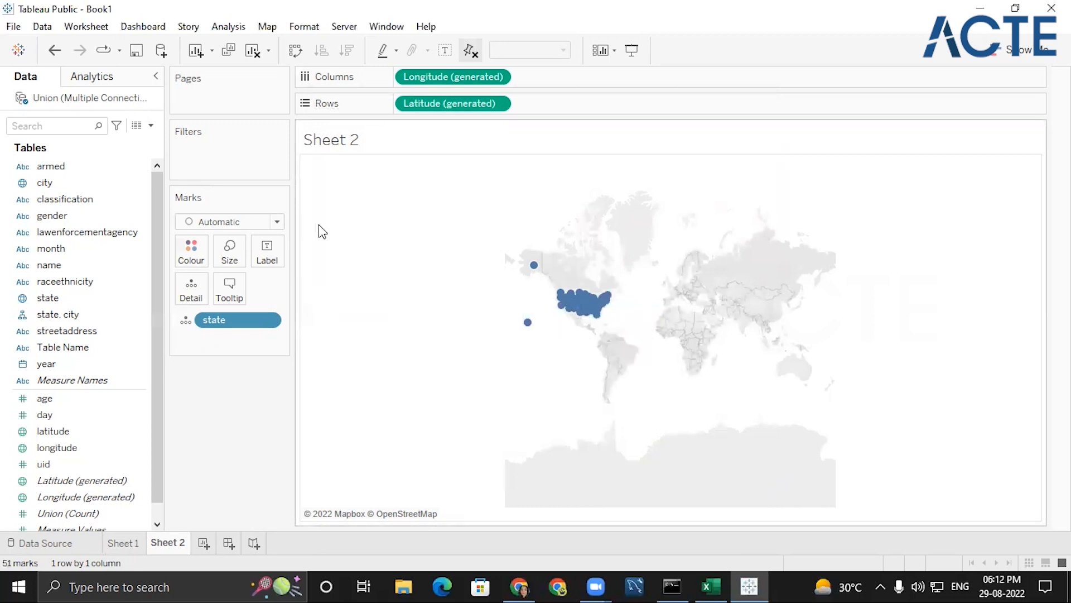
- Examine the state marks across the United States on the Sheet 2 map
scroll(611, 327, "up", 3)
scroll(611, 332, "up", 3)
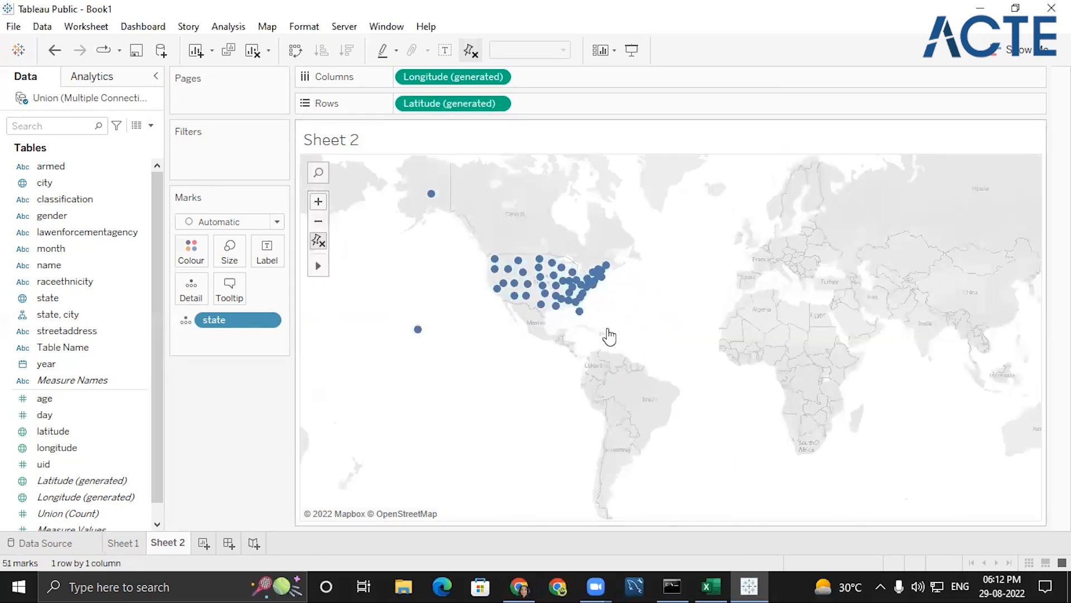
scroll(502, 297, "up", 1)
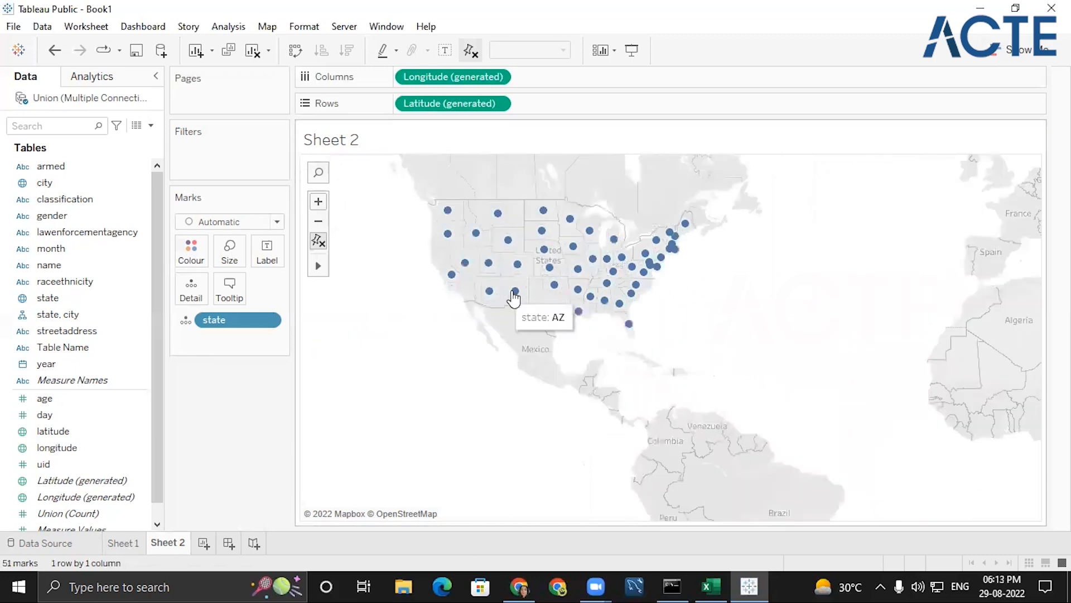
left_click_drag(689, 304, 692, 396)
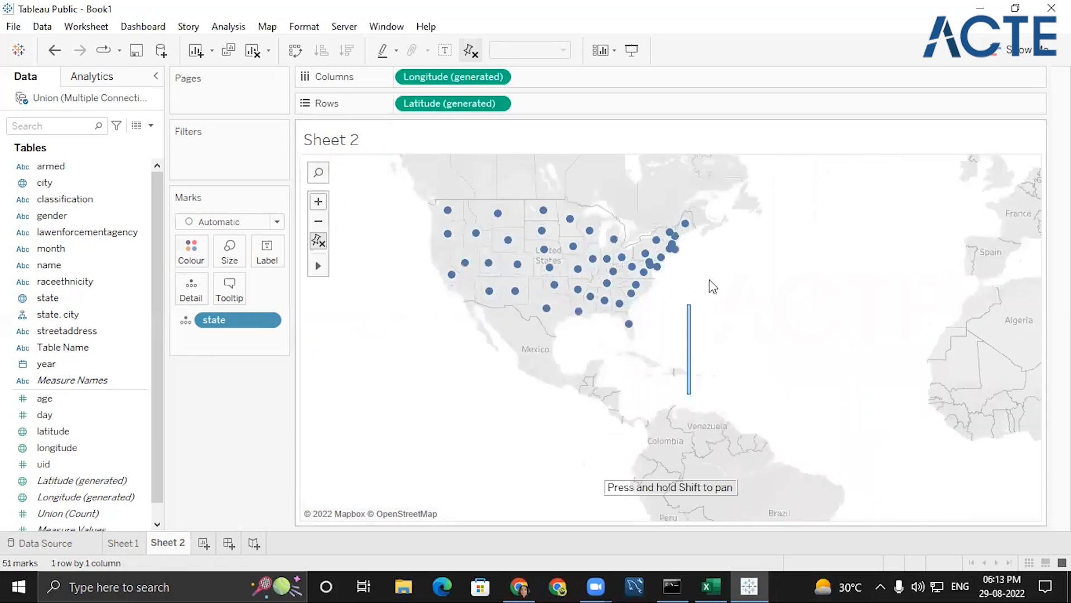
scroll(594, 237, "up", 2)
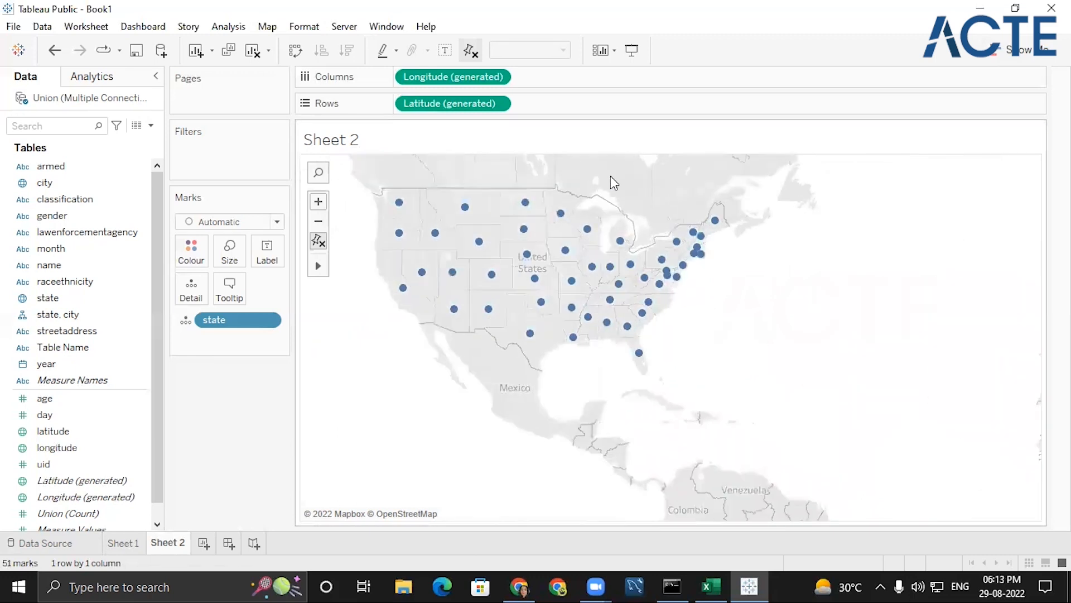
scroll(611, 175, "up", 1)
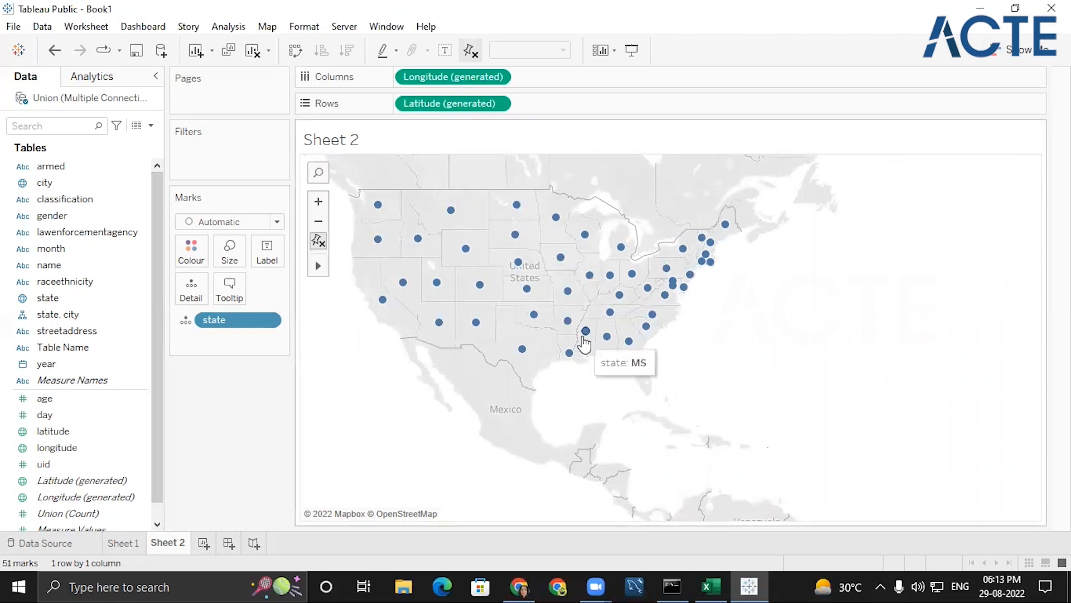
- Add a new worksheet, Sheet 3, and list the lawenforcementagency field on its rows
left_click(204, 544)
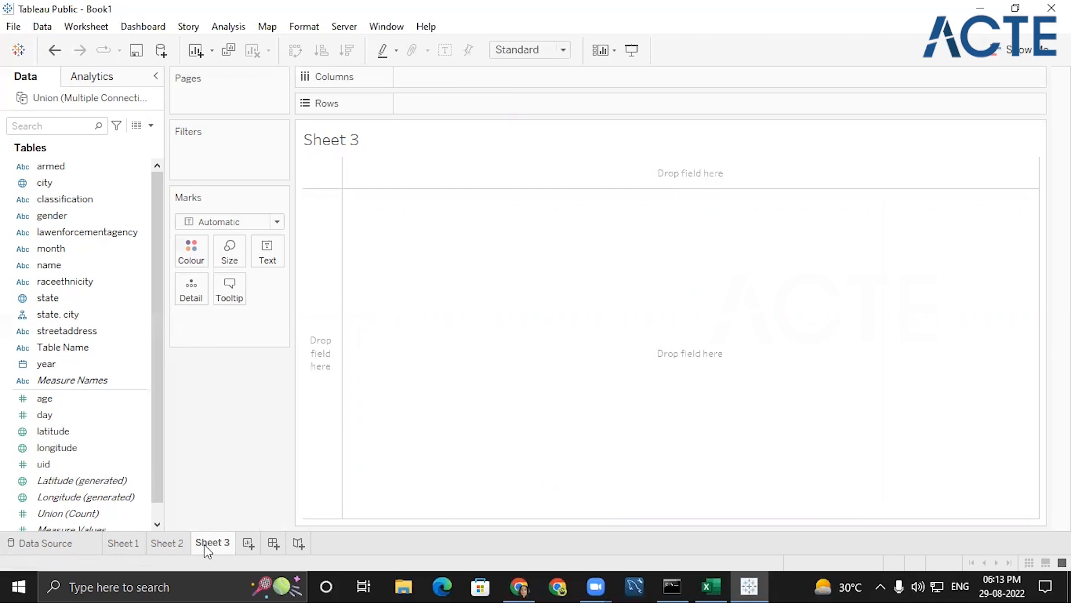
double_click(81, 232)
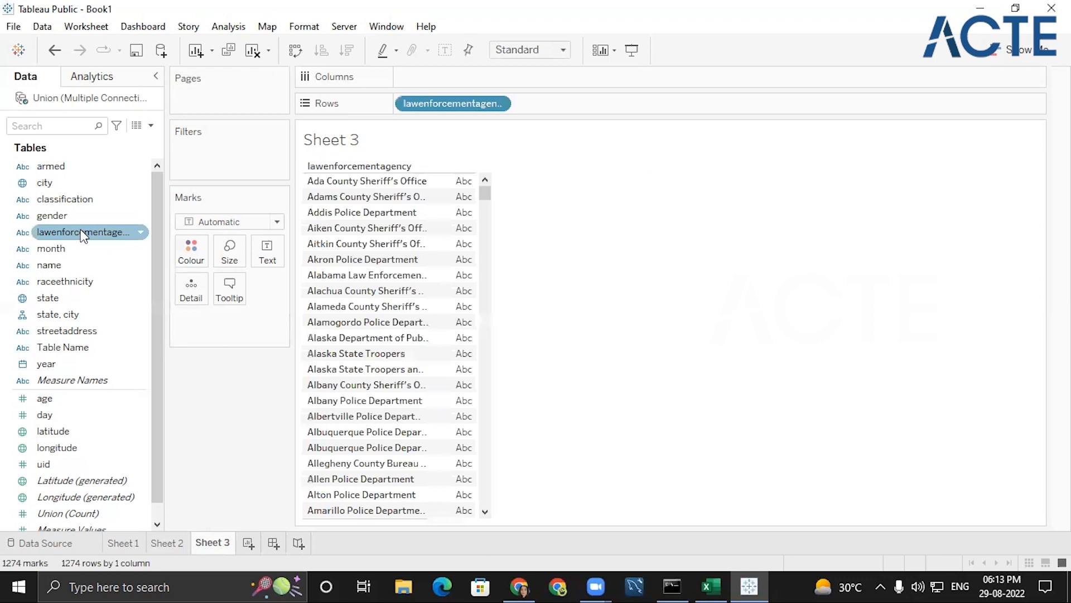
left_click(508, 108)
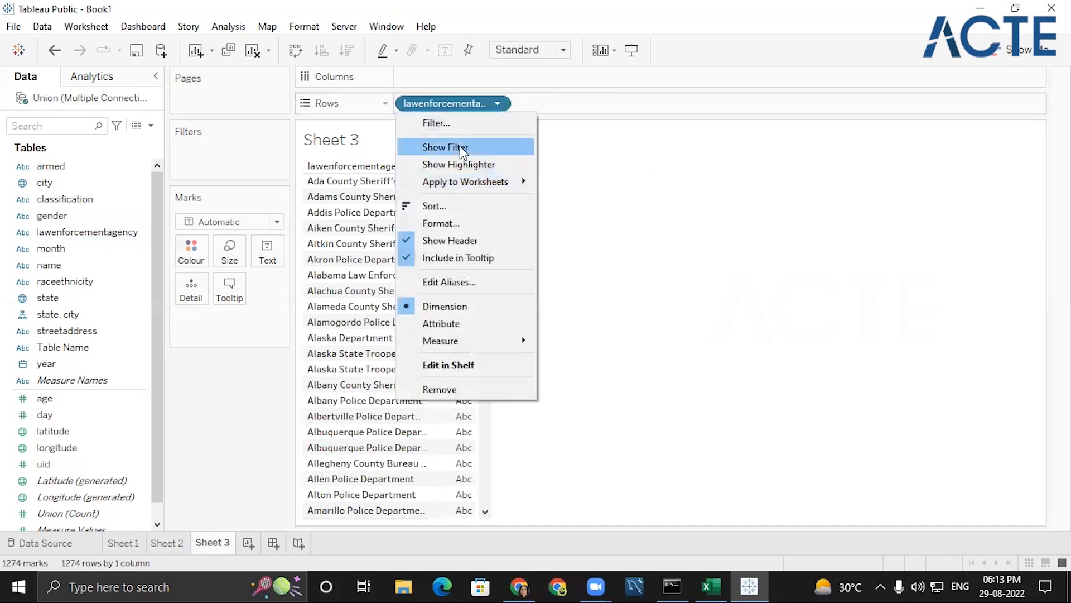
left_click(442, 125)
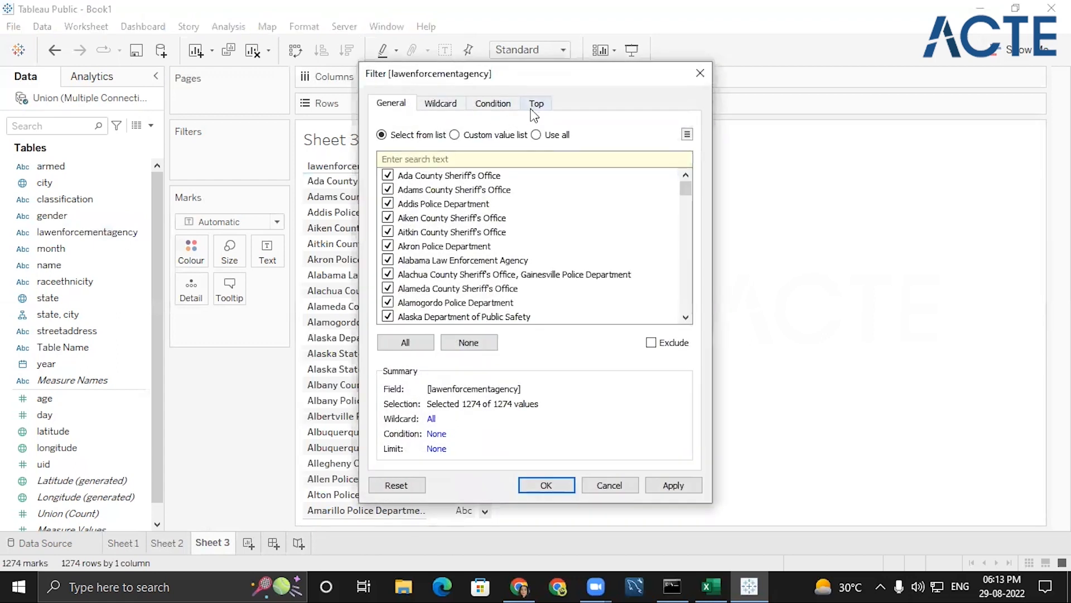
left_click(535, 104)
left_click(381, 143)
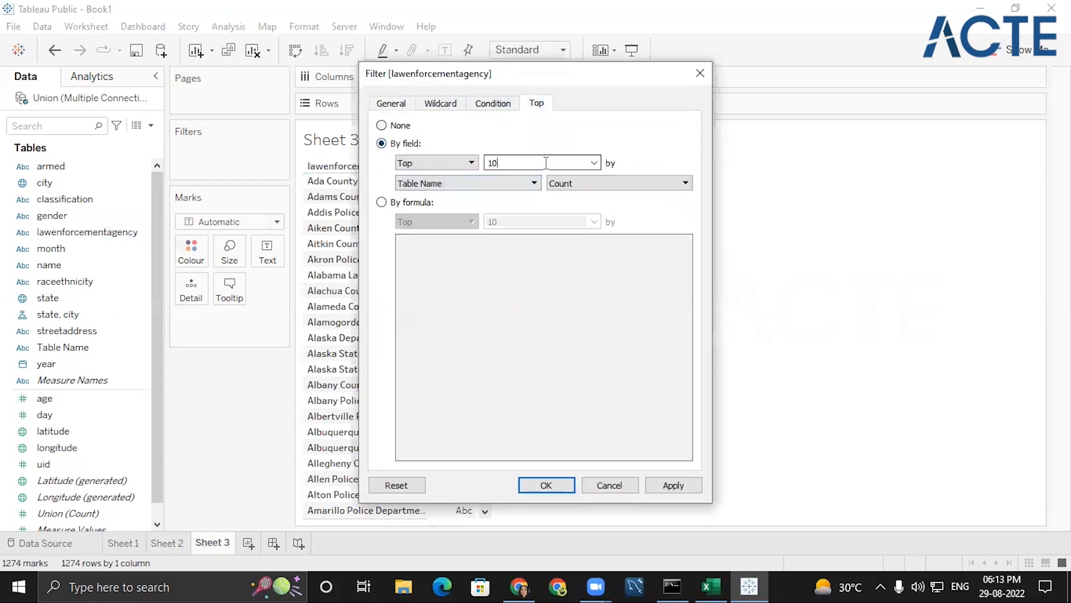
left_click(699, 73)
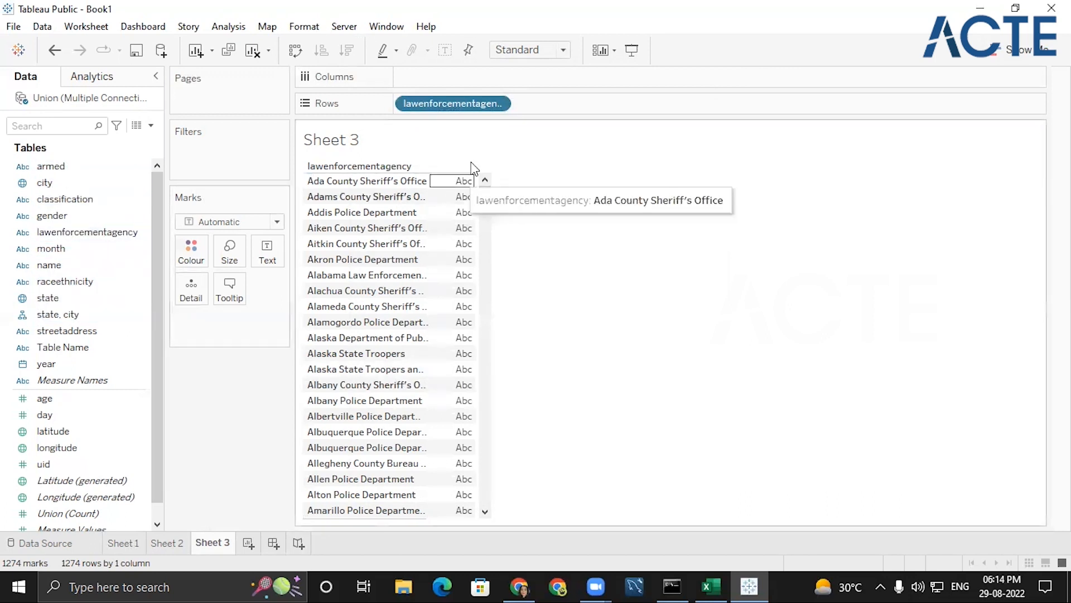
- Show the filter control for the lawenforcementagency field on Sheet 3
left_click(498, 103)
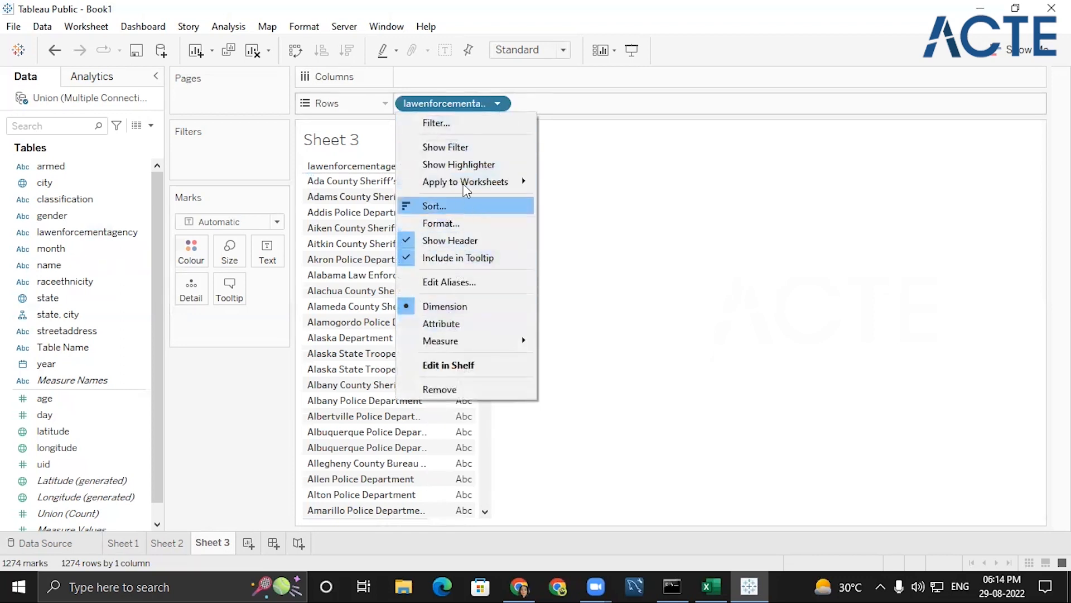
double_click(449, 151)
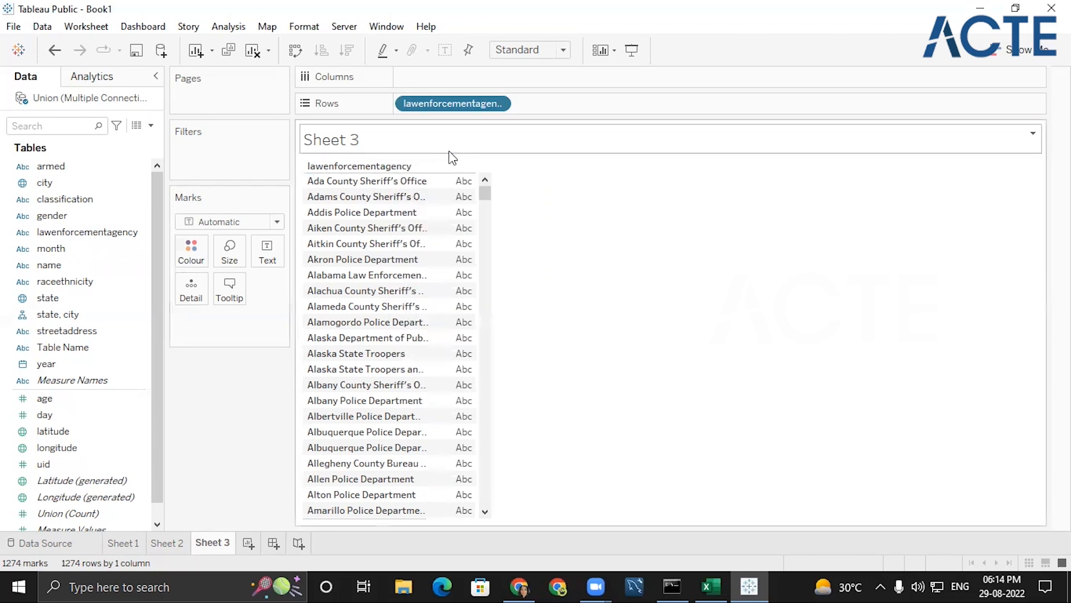
left_click(773, 155)
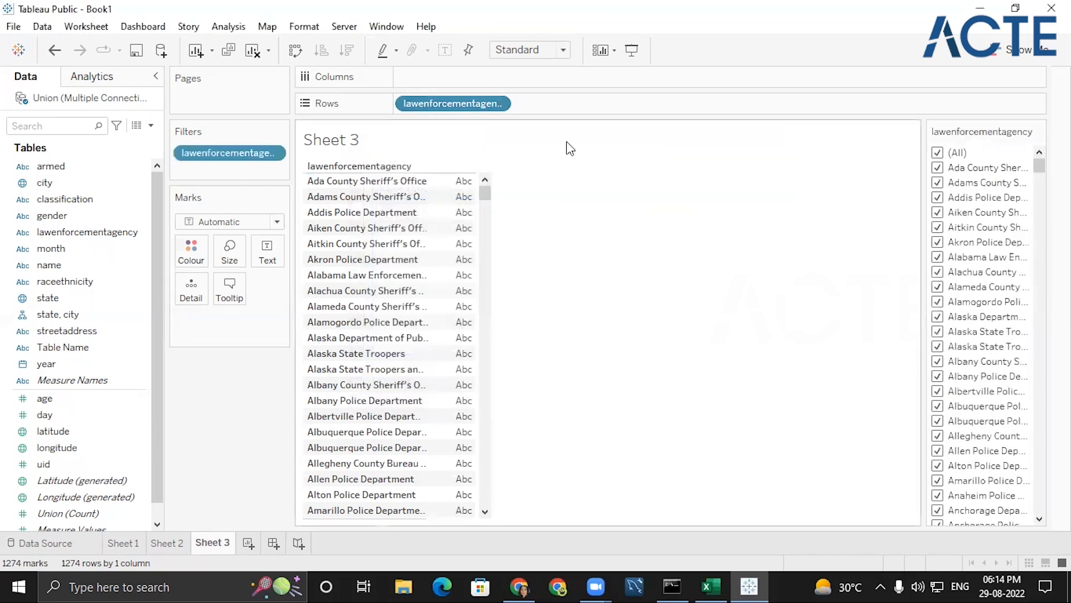
- Hide the lawenforcementagency filter card and limit the field to the top 5 by count of lawenforcementagency
left_click(1038, 130)
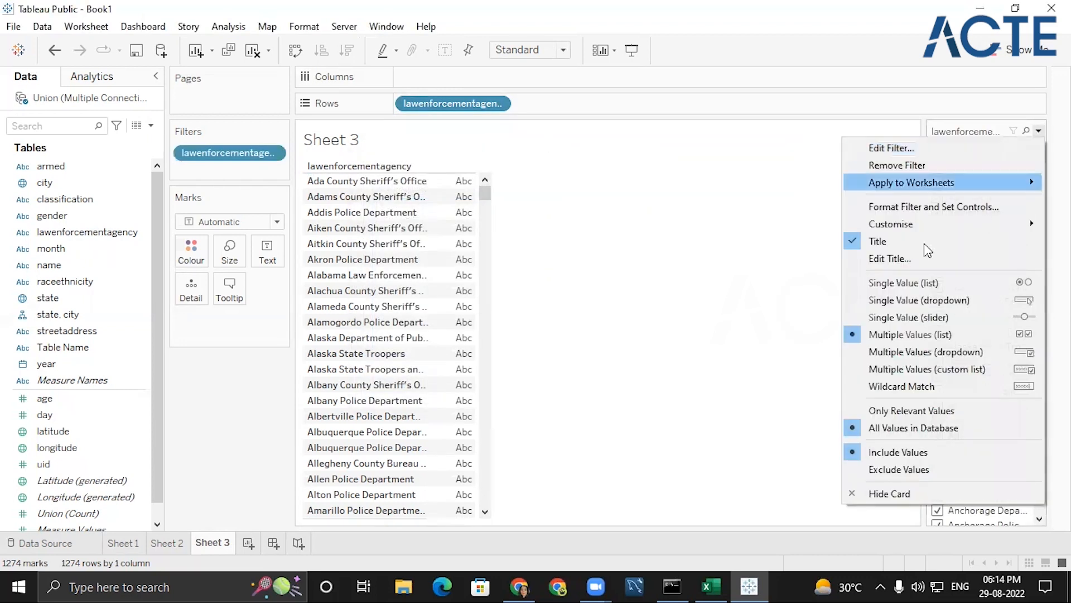
left_click(903, 494)
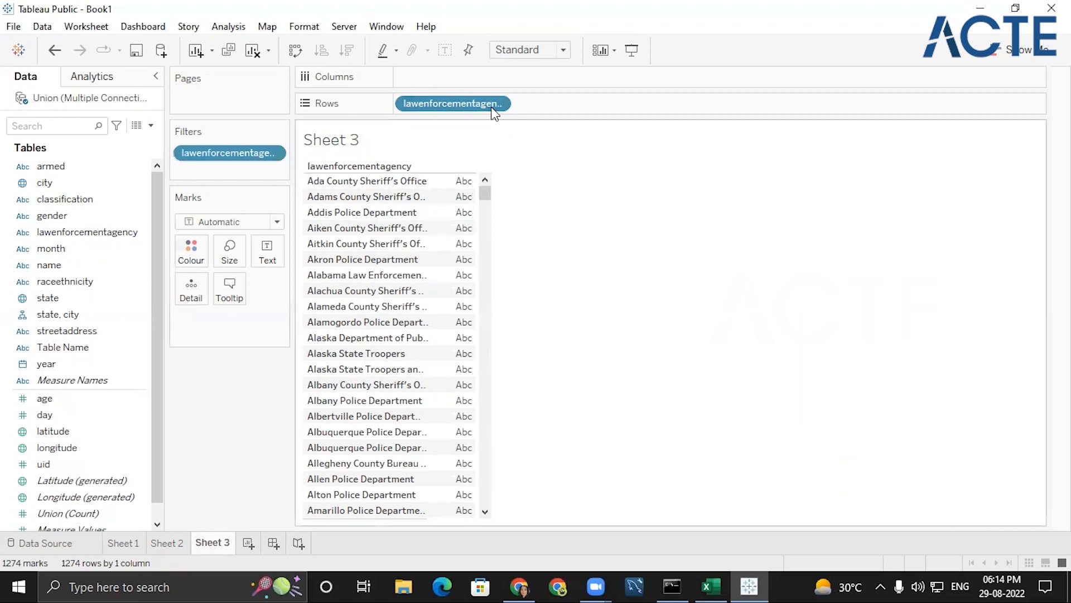
left_click(498, 104)
left_click(477, 124)
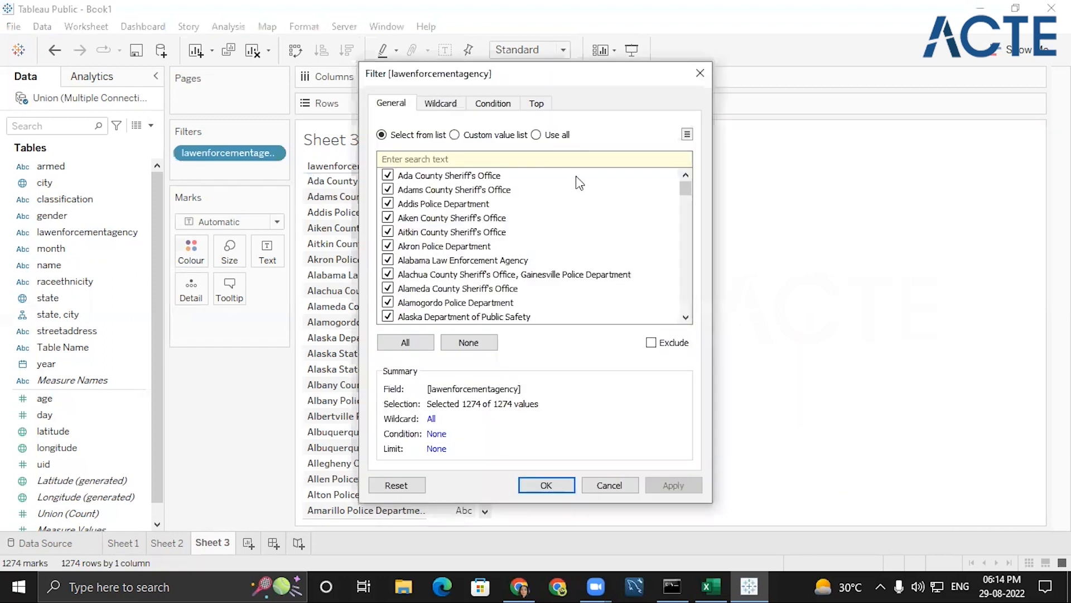
left_click(537, 106)
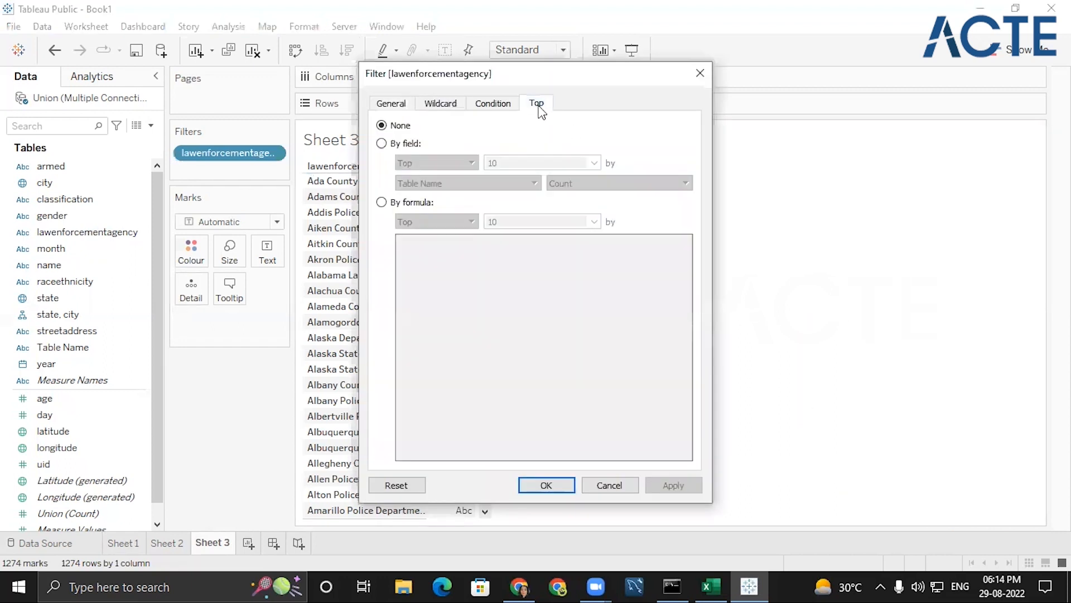
left_click(382, 143)
key("BackSpace")
key("BackSpace")
type("5")
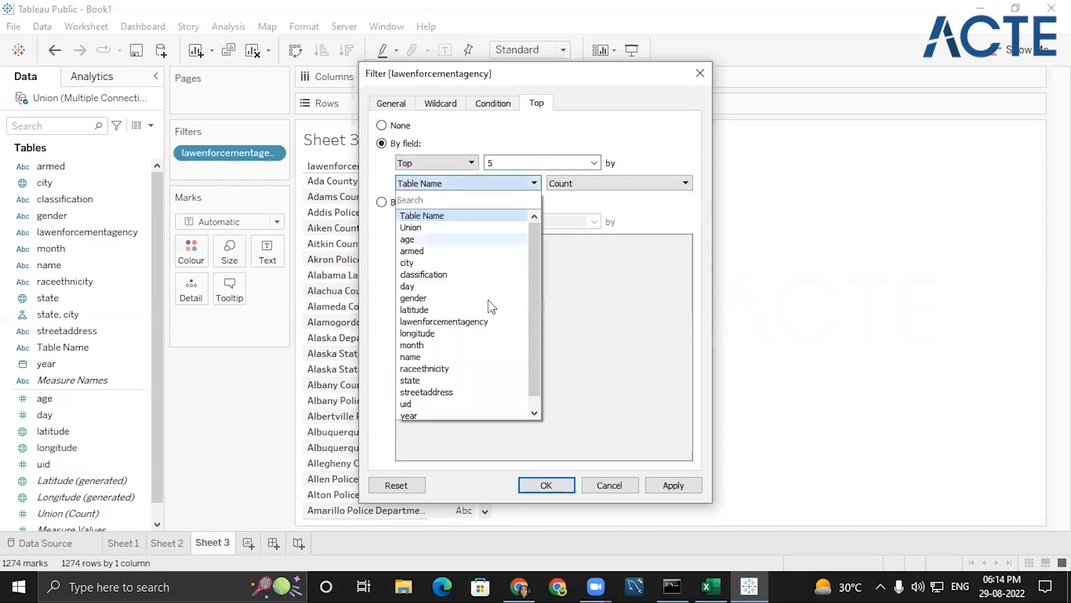
left_click(490, 322)
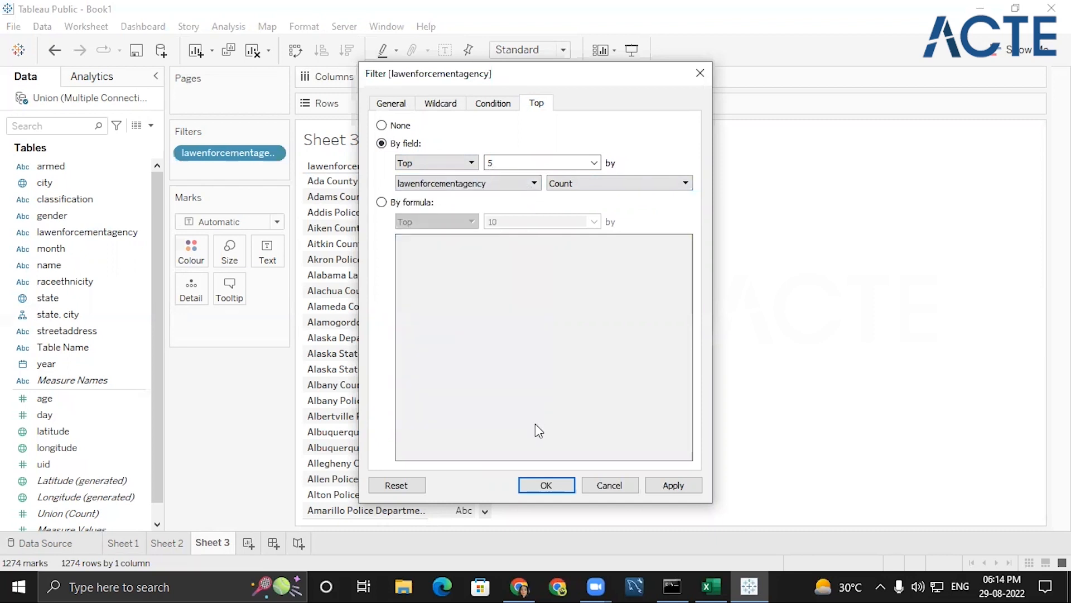
left_click(544, 485)
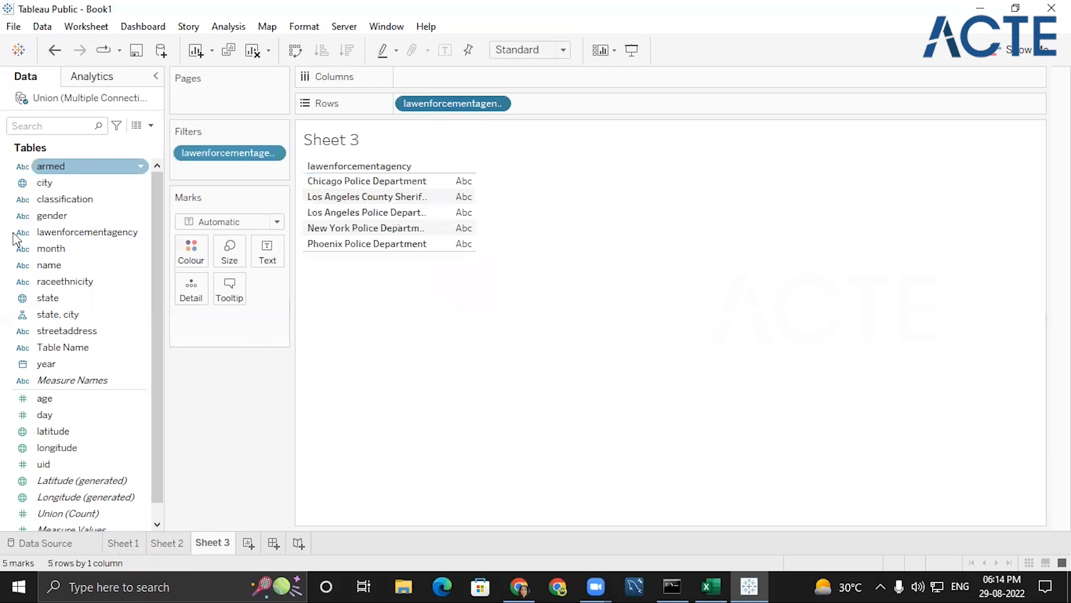
- Add lawenforcementagency to the columns of Sheet 3 and turn it into a Count measure
left_click(45, 232)
left_click_drag(95, 231, 503, 78)
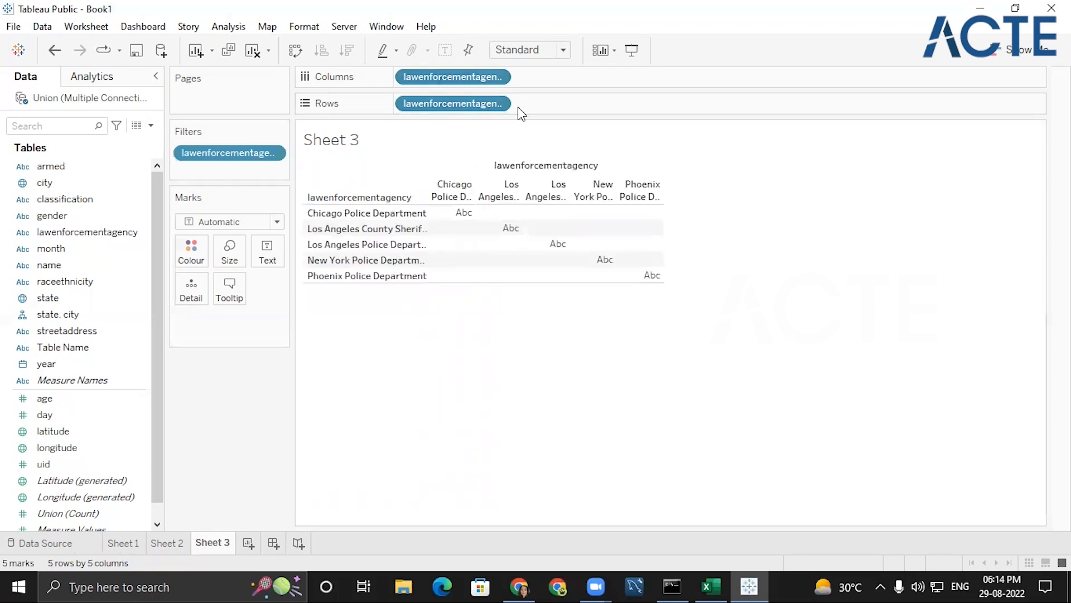
left_click(498, 77)
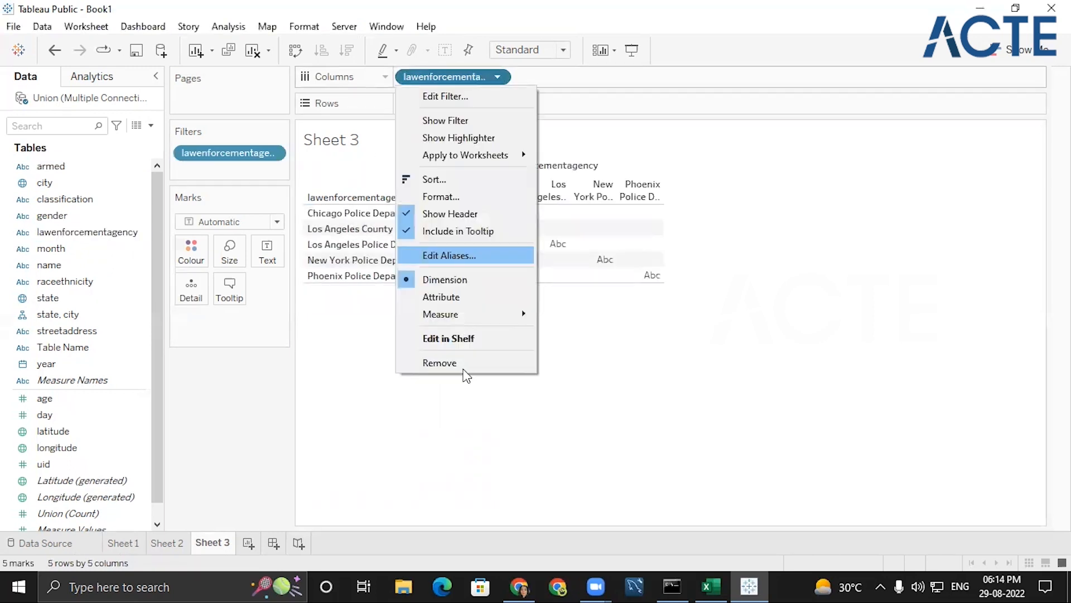
mouse_move(466, 315)
left_click(603, 345)
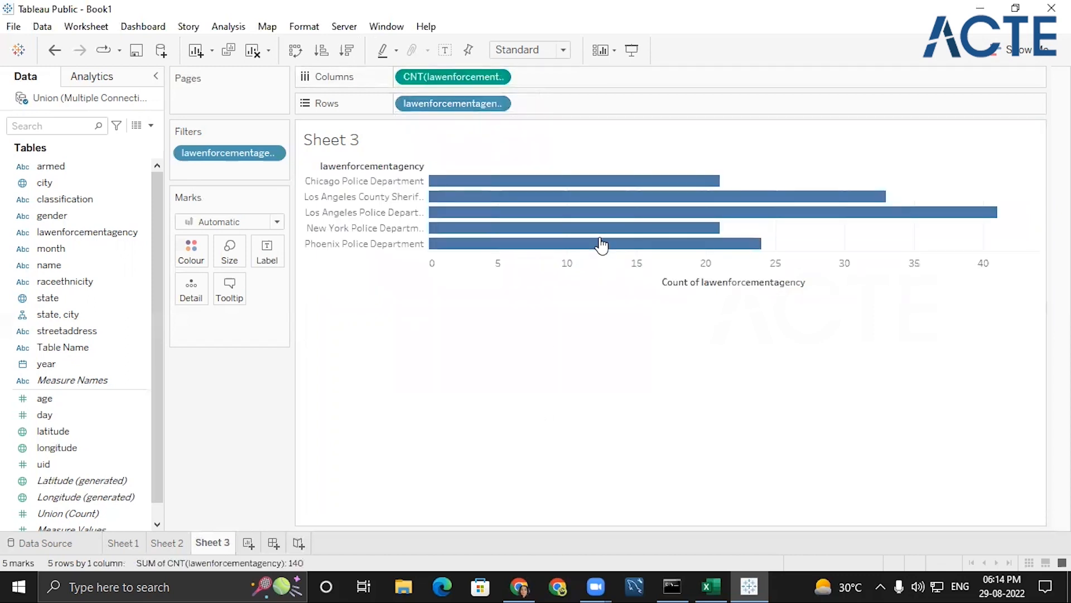
- Sort the agency bars in descending order by the count of lawenforcementagency
left_click(815, 281)
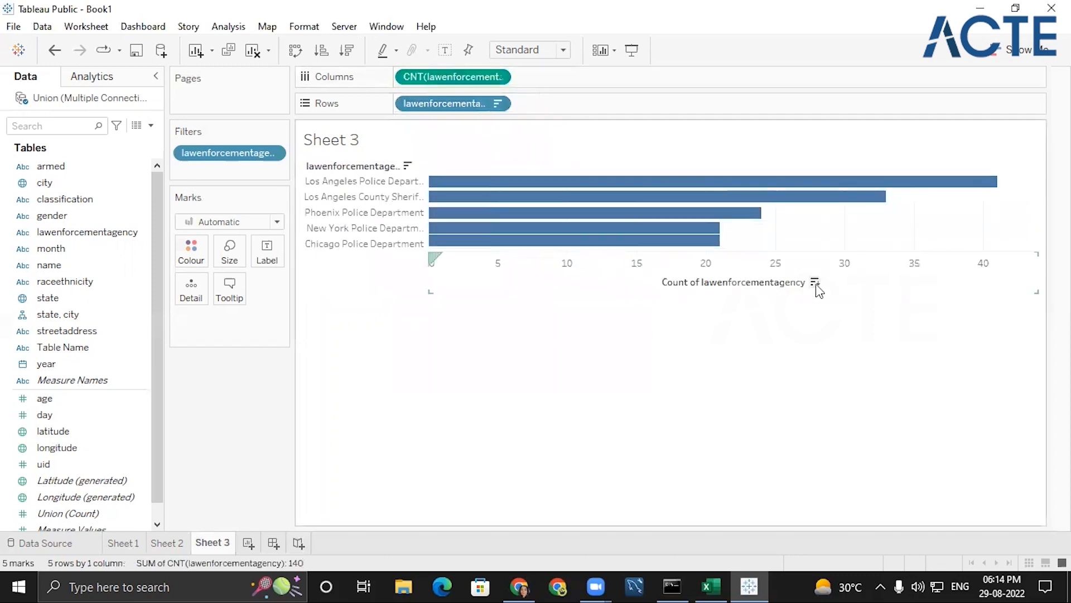
mouse_move(544, 183)
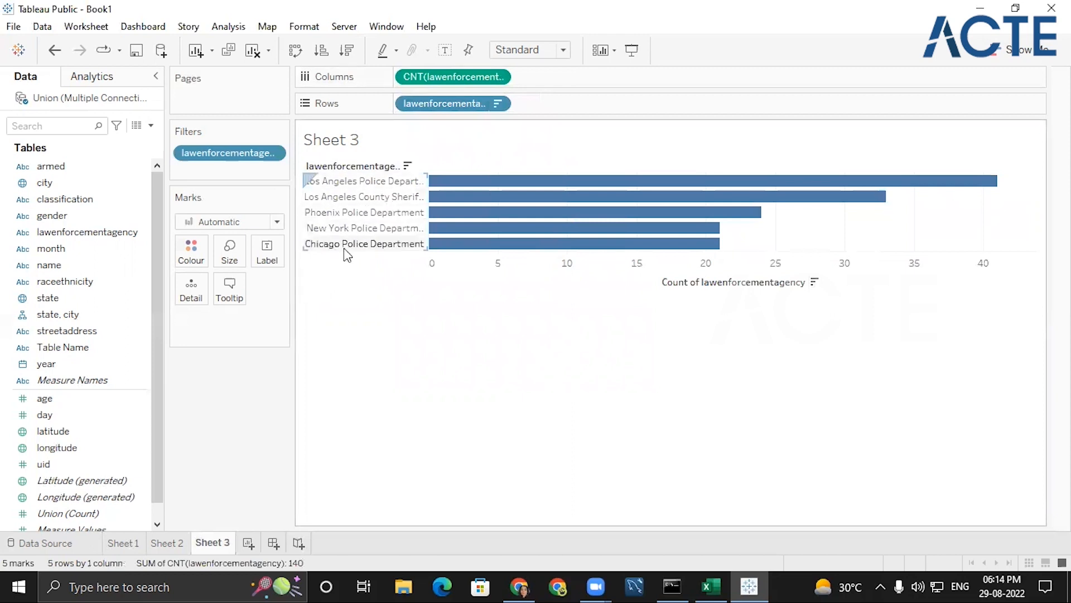
mouse_move(579, 204)
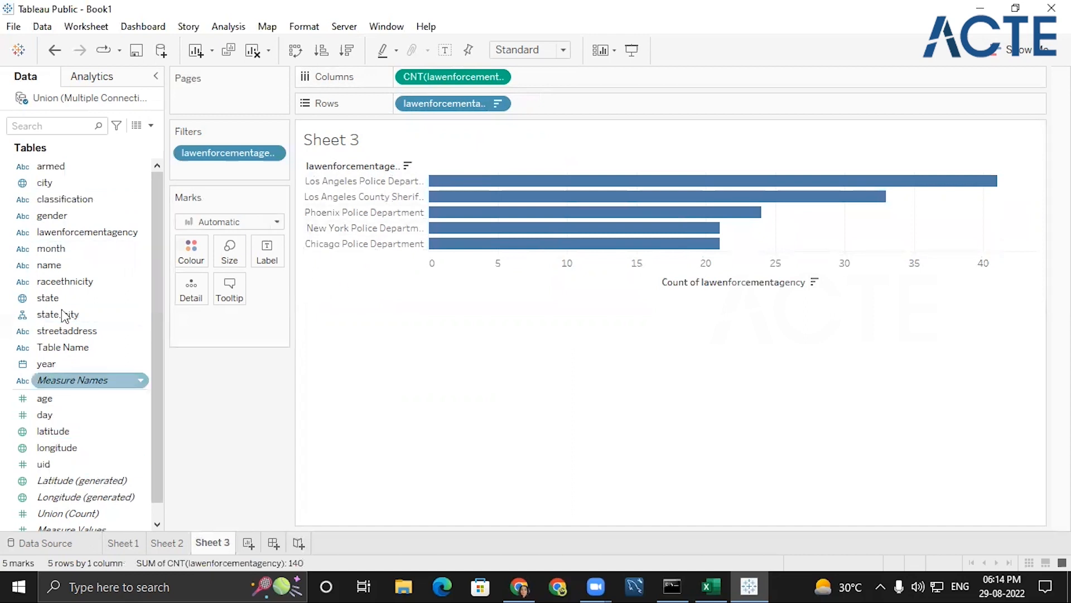
- Add the state field as a filter on Sheet 3 with all values selected
left_click_drag(49, 304, 188, 167)
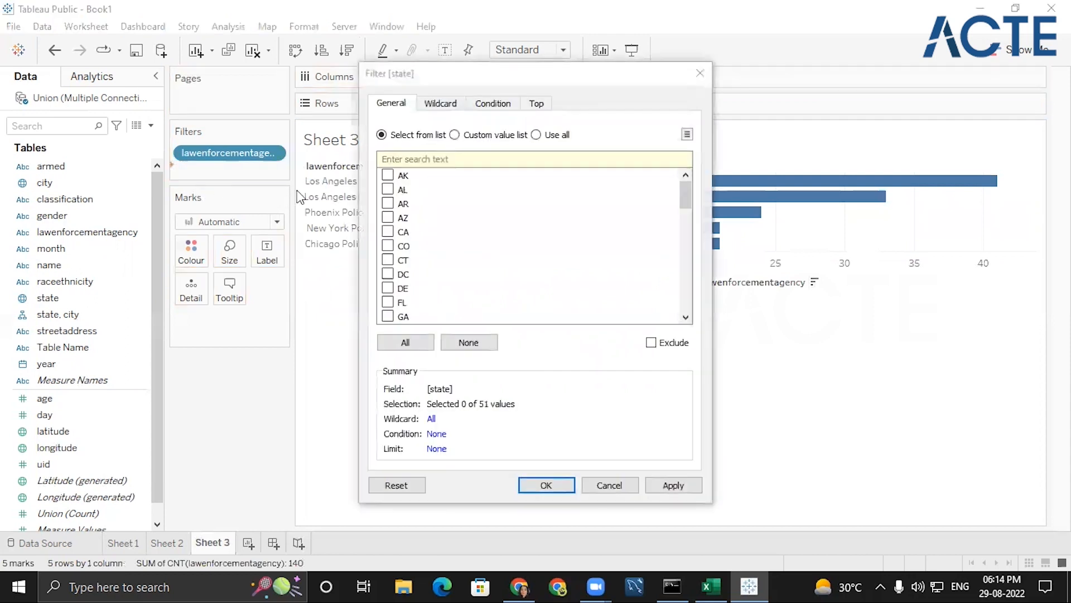
left_click(404, 342)
left_click(544, 487)
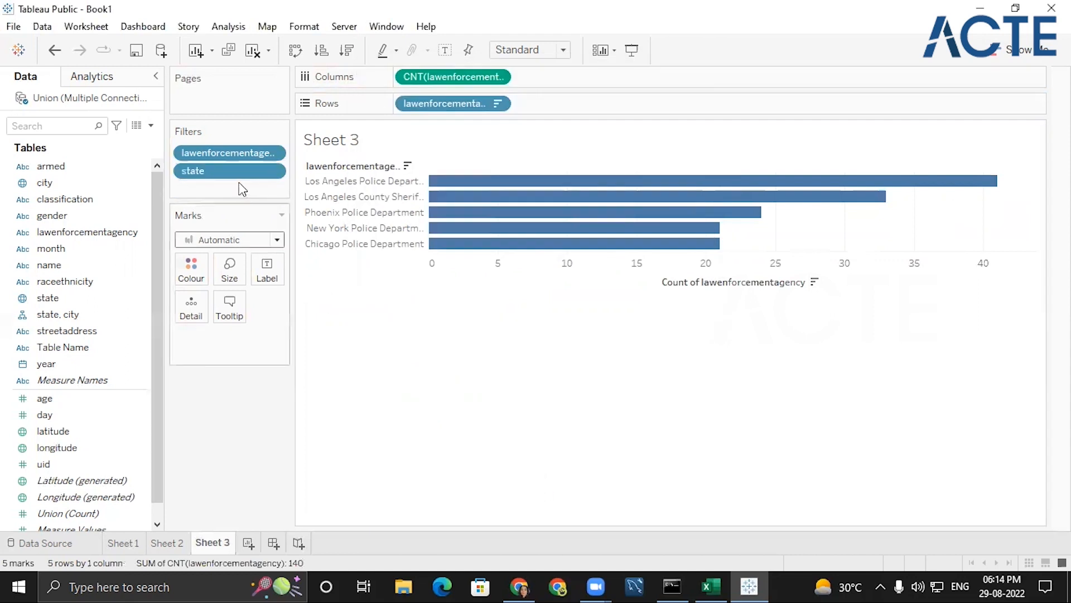
- Show the filter control for the state field and change it to Single Value (dropdown)
left_click(272, 172)
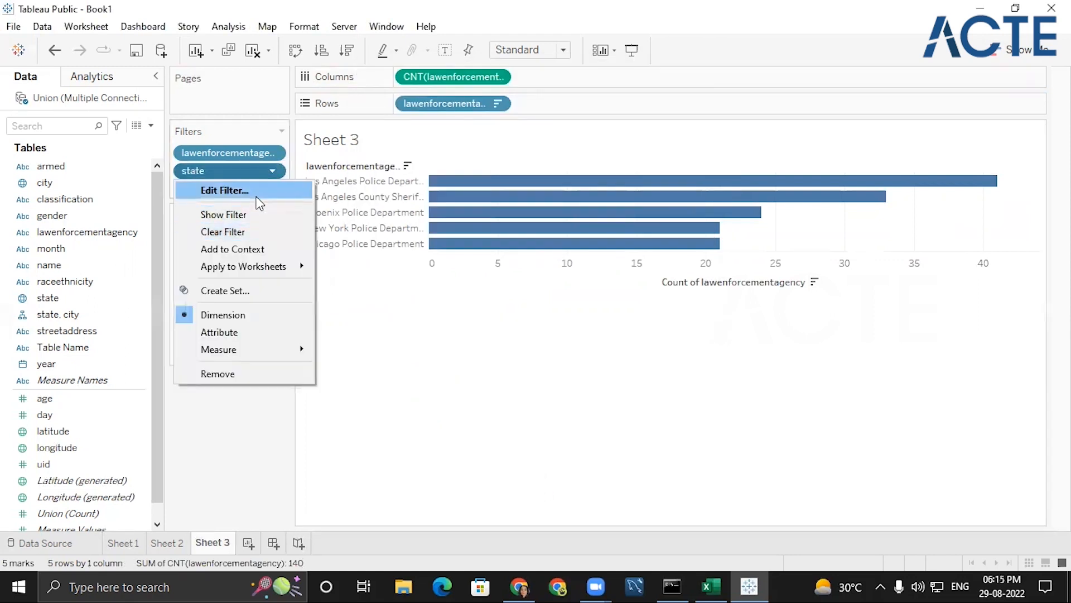
left_click(234, 190)
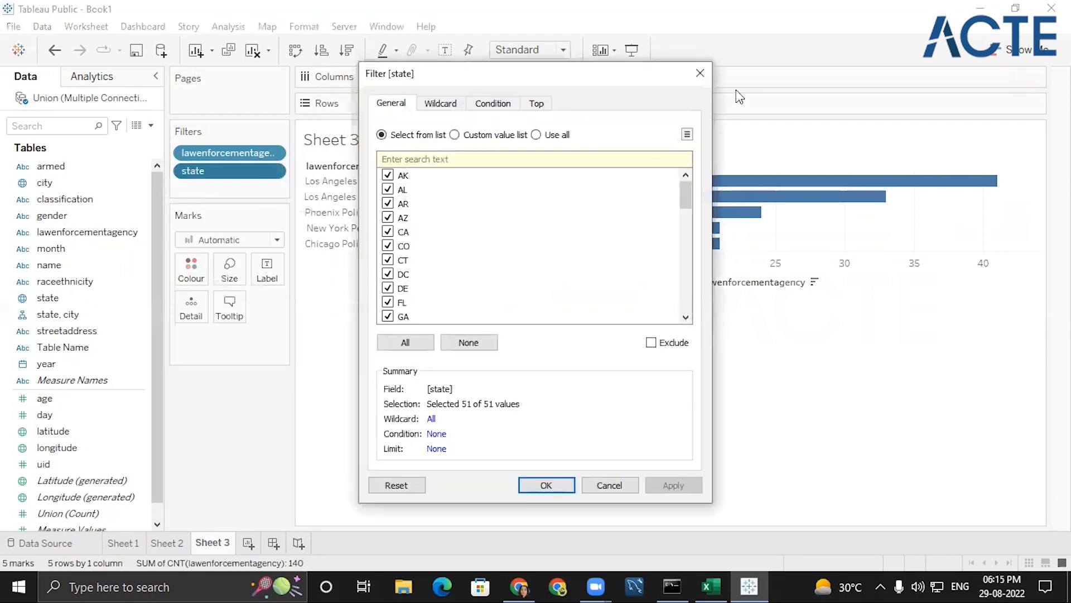
left_click(700, 73)
left_click(278, 172)
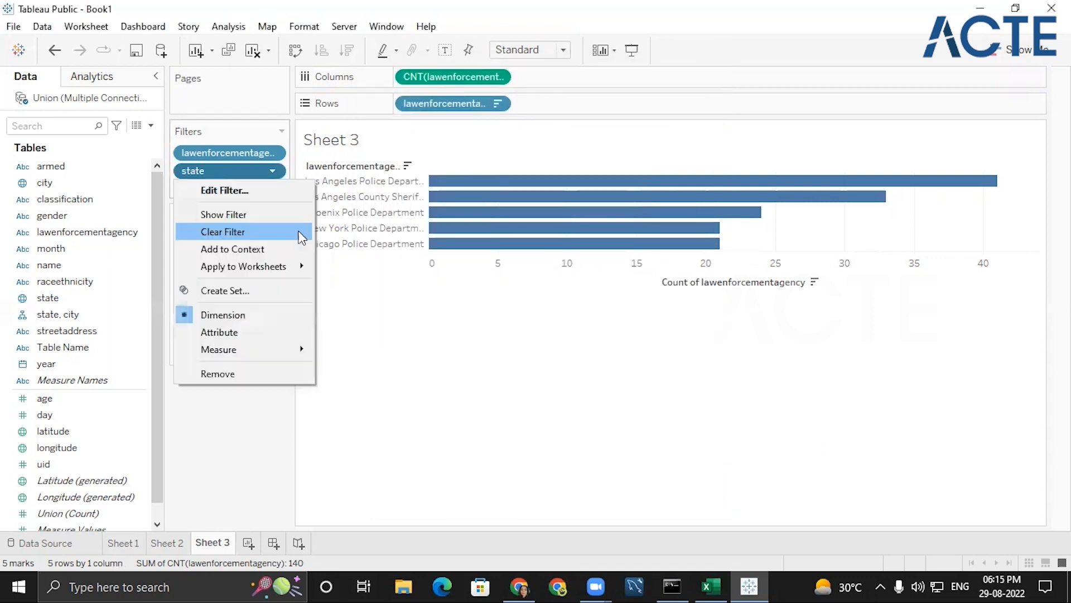
left_click(266, 216)
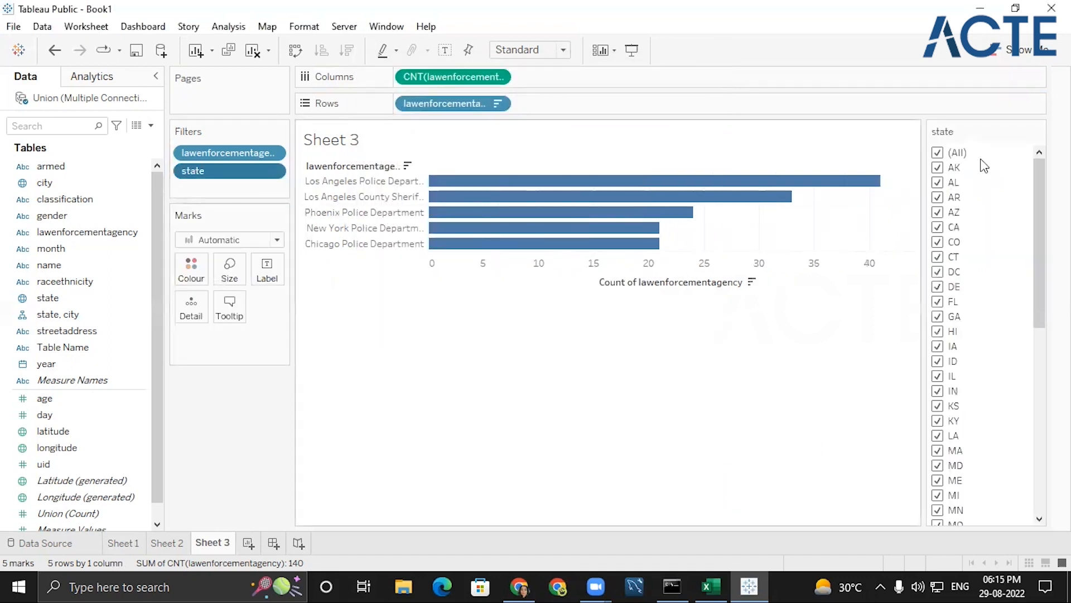
left_click(1039, 132)
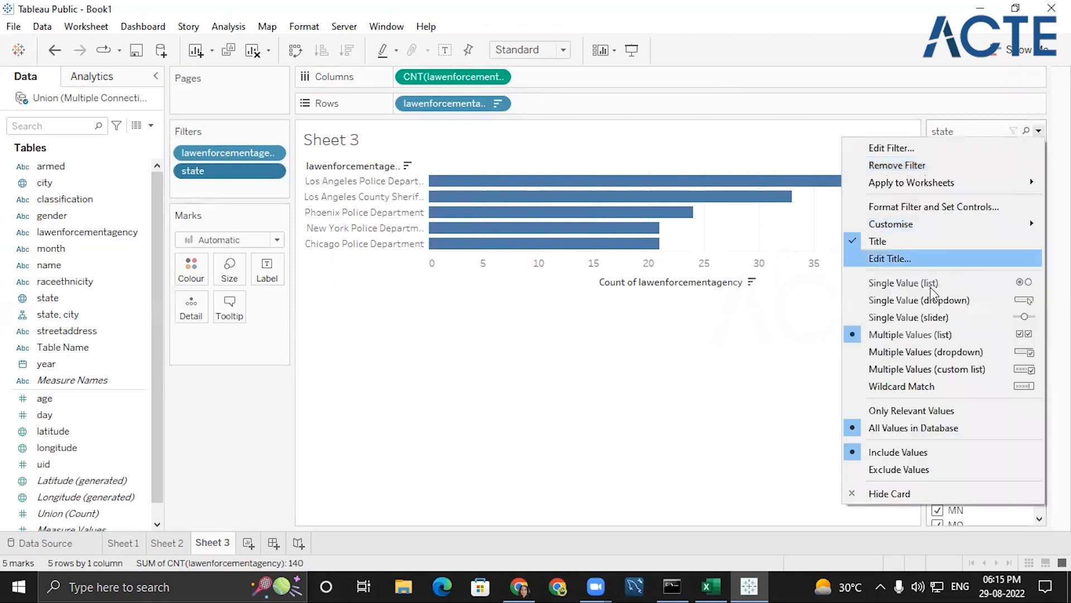
left_click(926, 301)
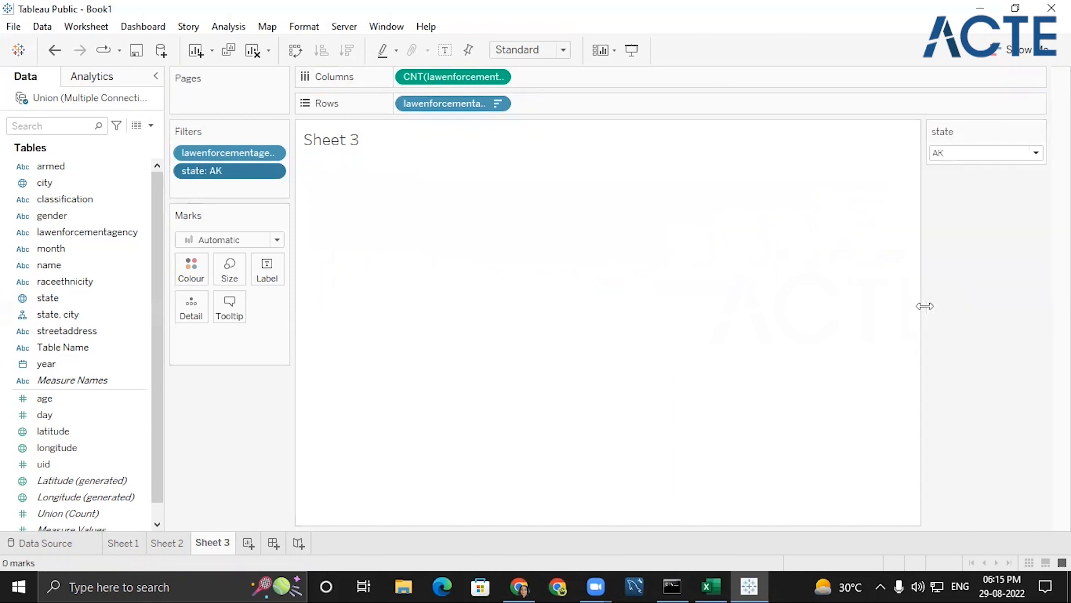
- Test the state filter on the agency chart by choosing AL, (All) and AR in turn
left_click(272, 153)
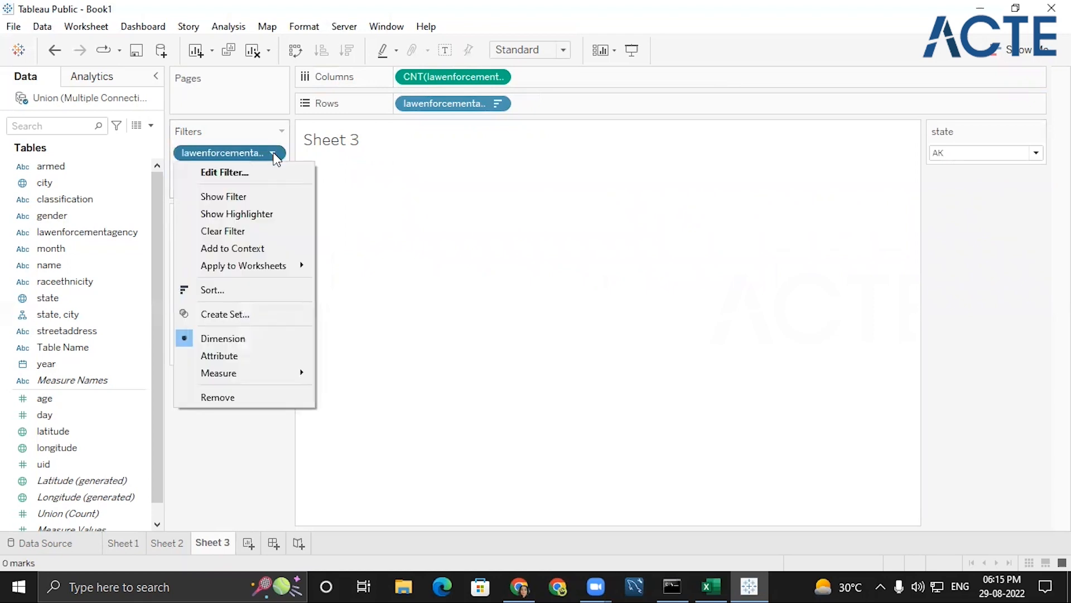
left_click(999, 158)
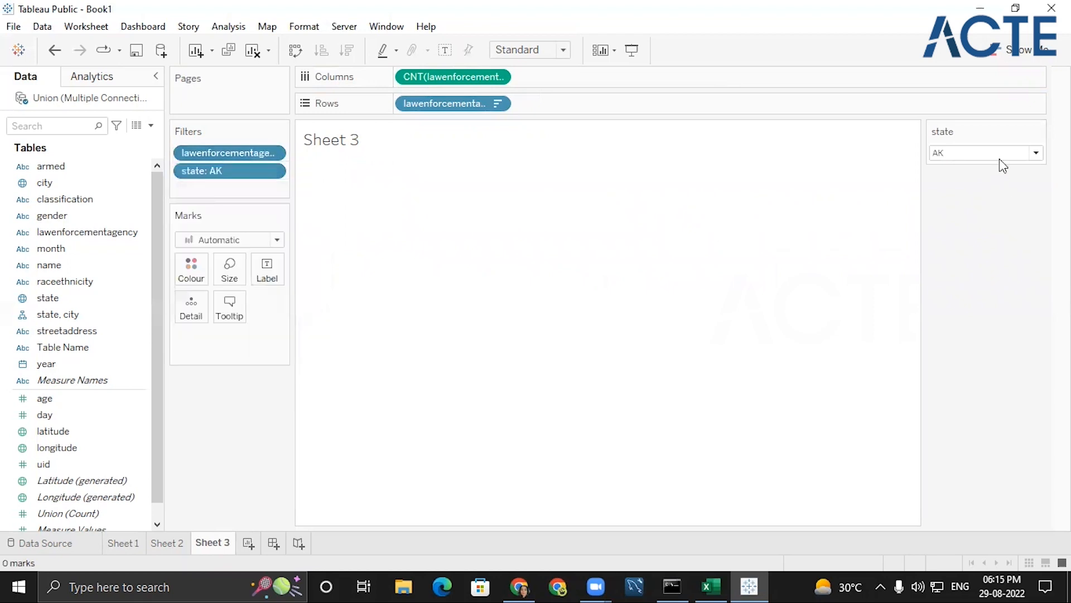
left_click(1035, 153)
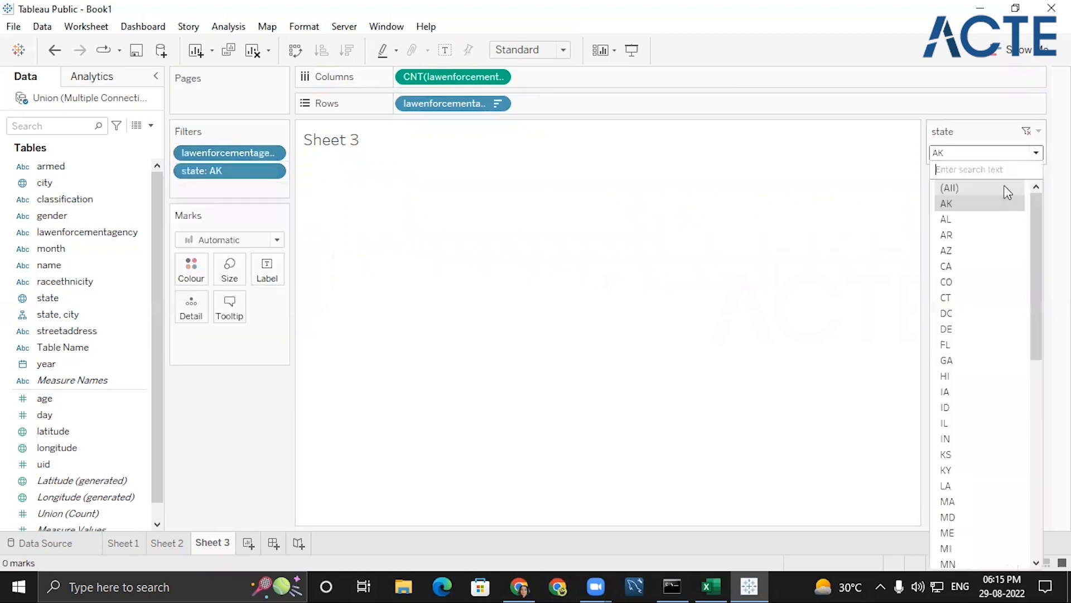
left_click(965, 224)
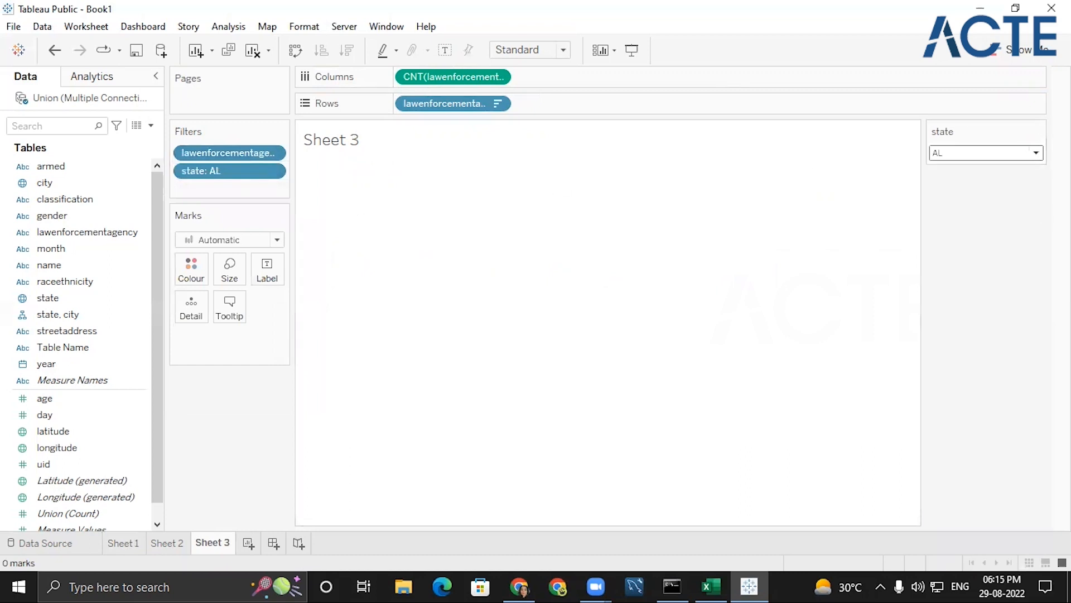
left_click(1036, 153)
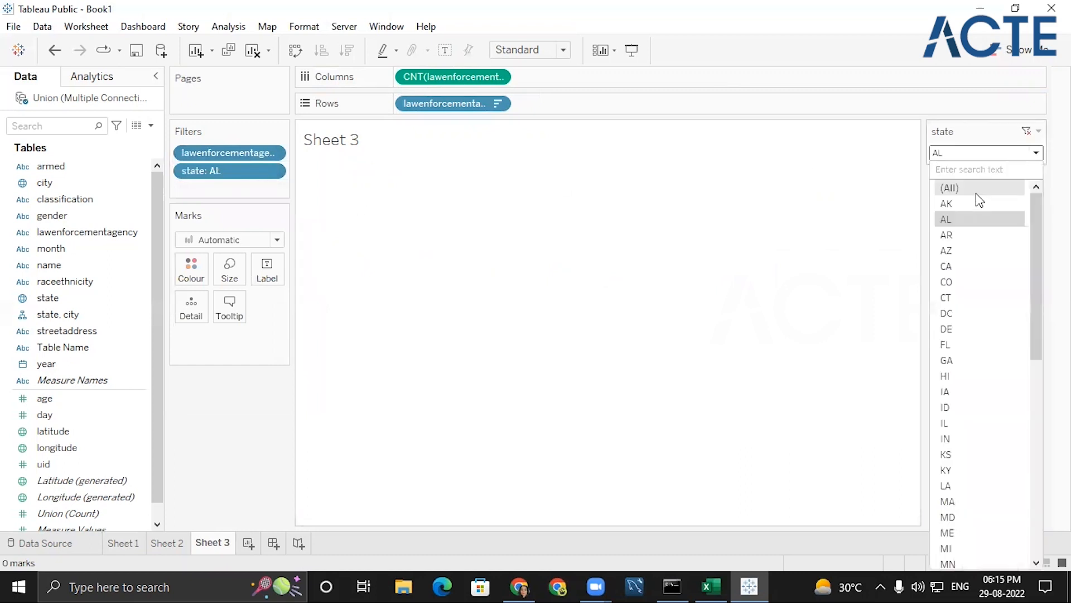
left_click(976, 191)
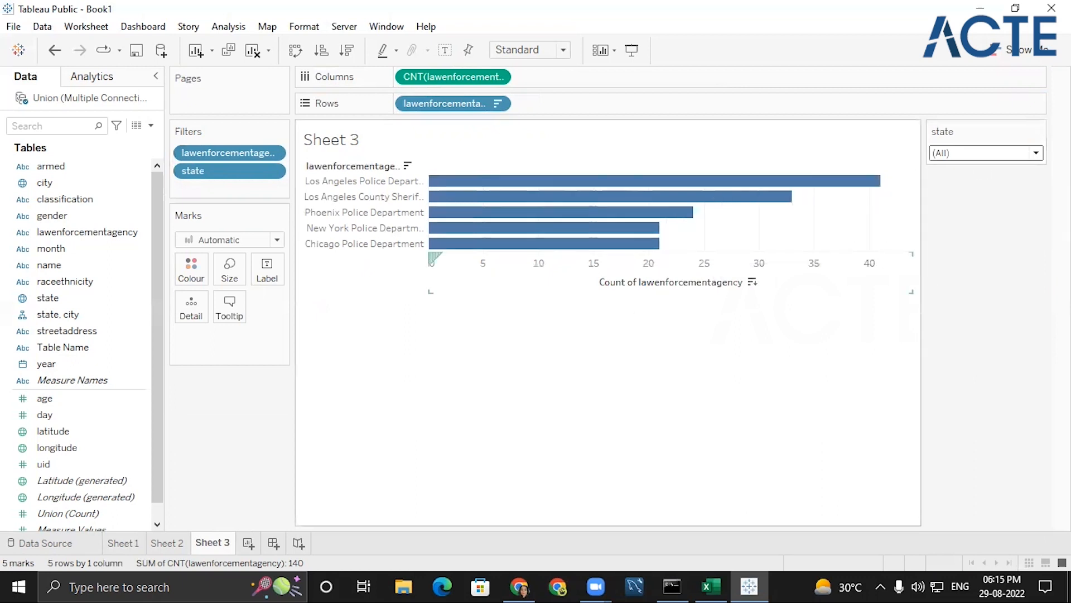
left_click(1036, 153)
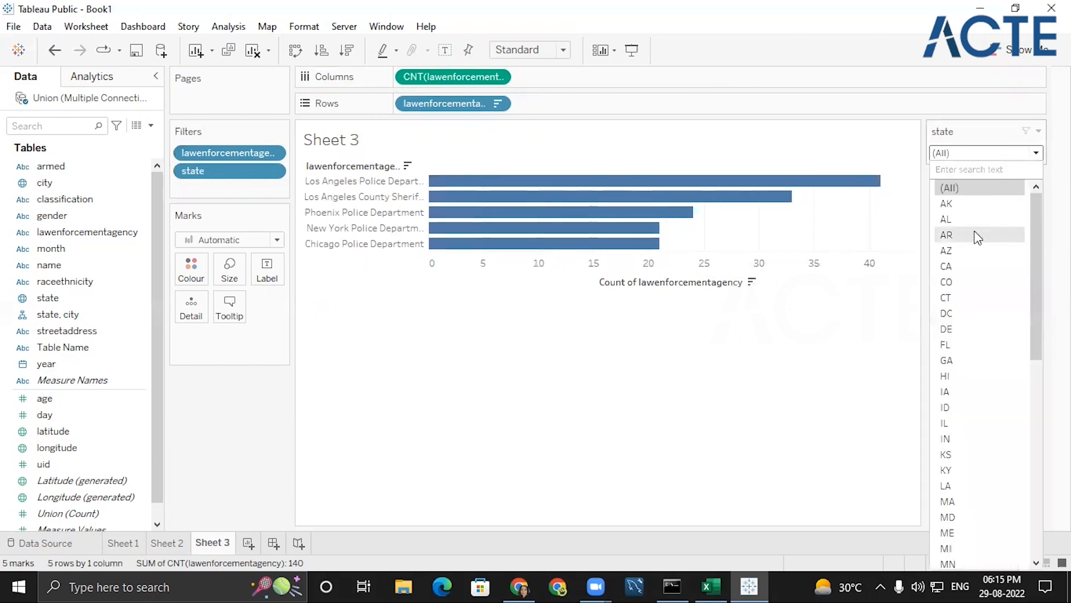
left_click(972, 236)
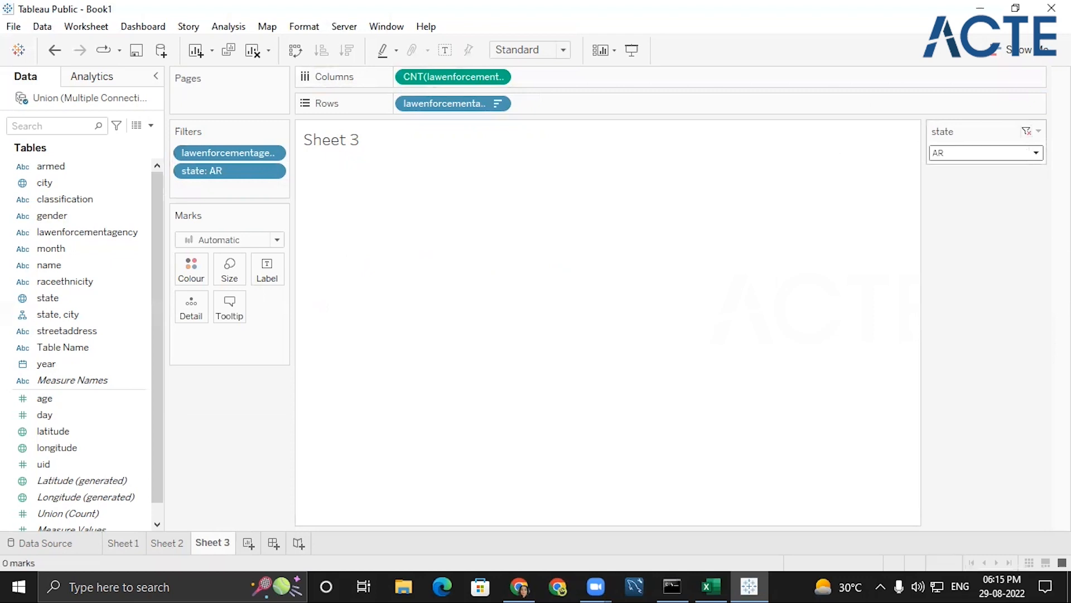
- Add the state filter to context and set its value to AL
left_click(273, 171)
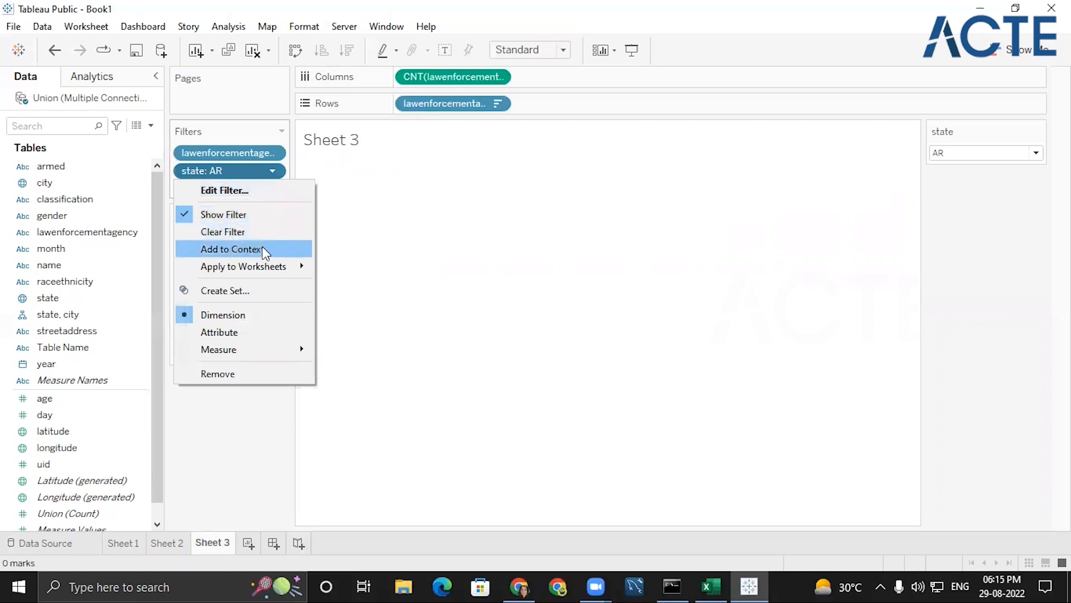
left_click(242, 249)
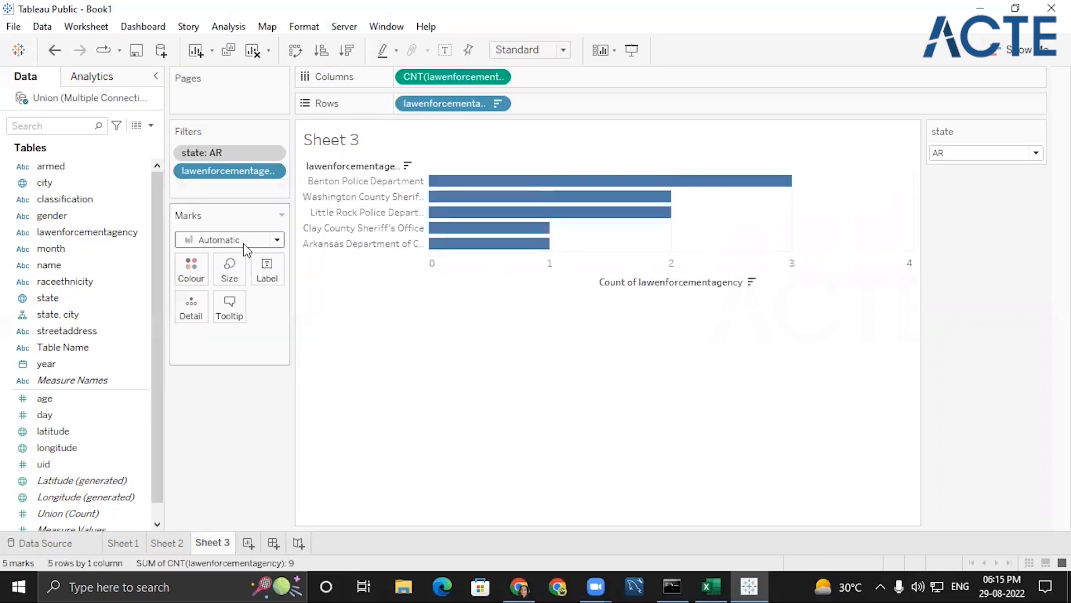
left_click(1036, 153)
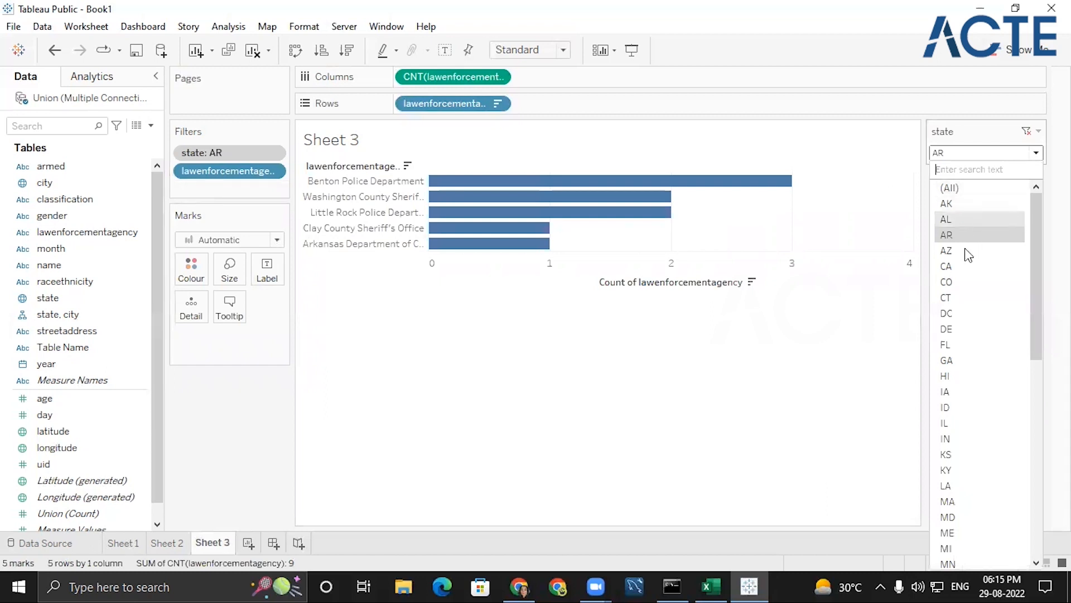
left_click(954, 219)
- Set the state filter to TX for the top agencies chart
left_click(1038, 154)
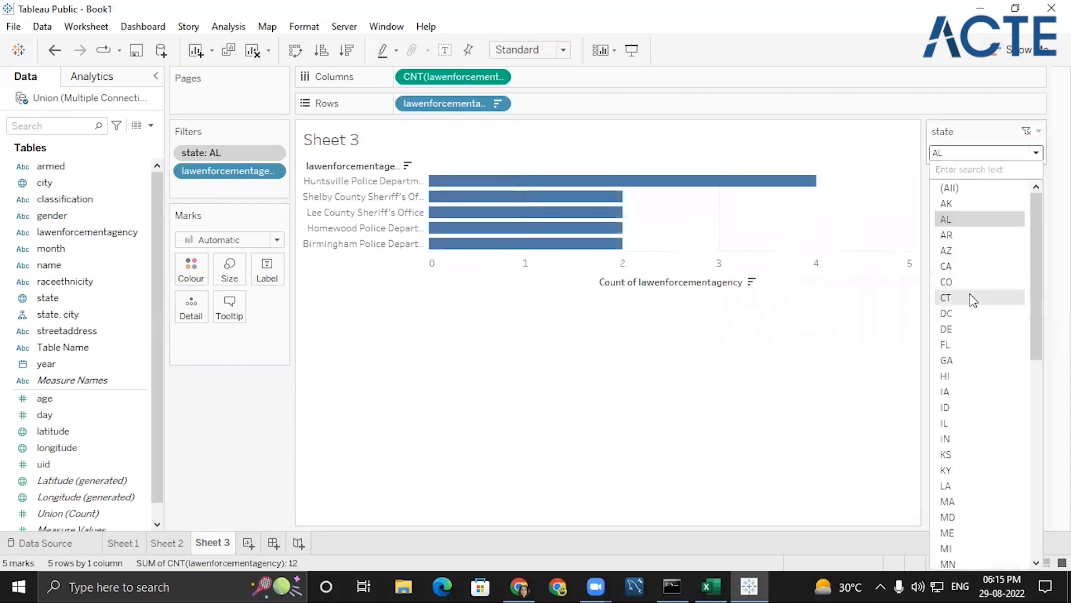
left_click_drag(1039, 327, 1039, 524)
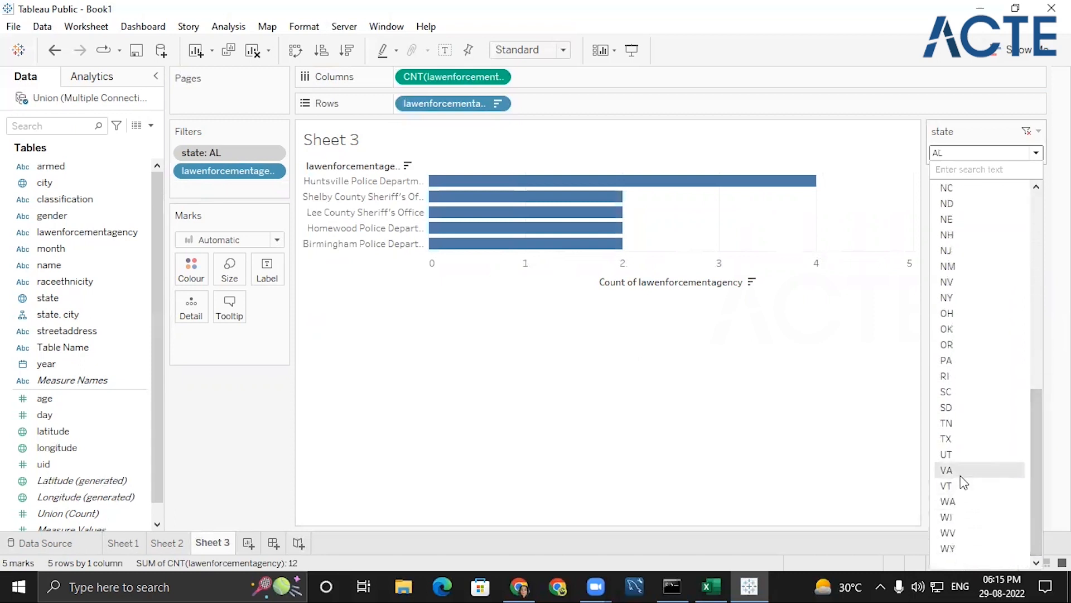
left_click(947, 438)
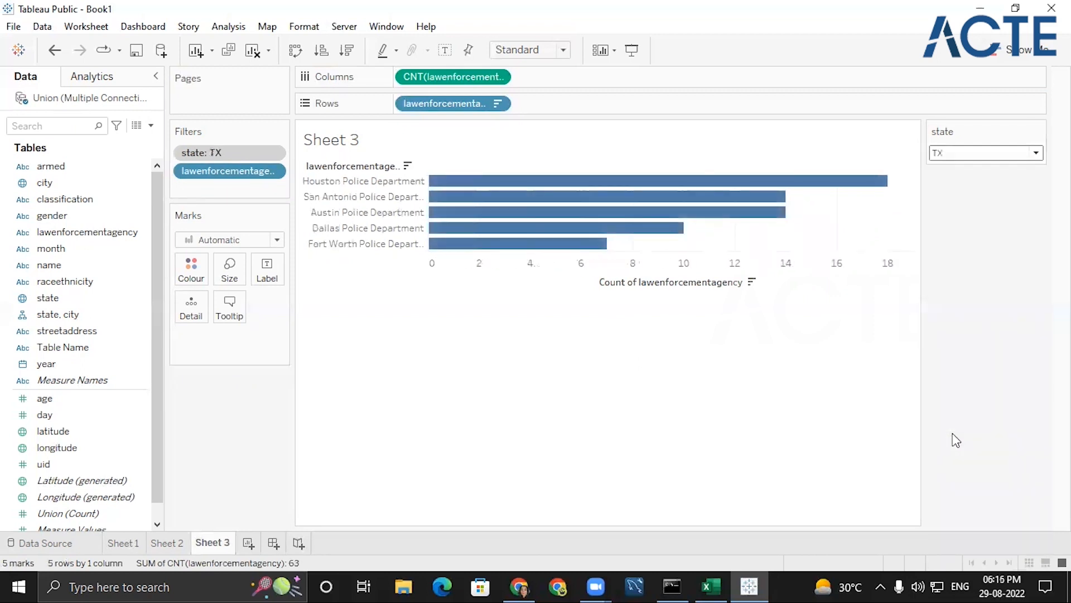
- Show mark labels on the top agencies chart in Sheet 3 and look over the charts on Sheet 1 and Sheet 2
left_click(445, 50)
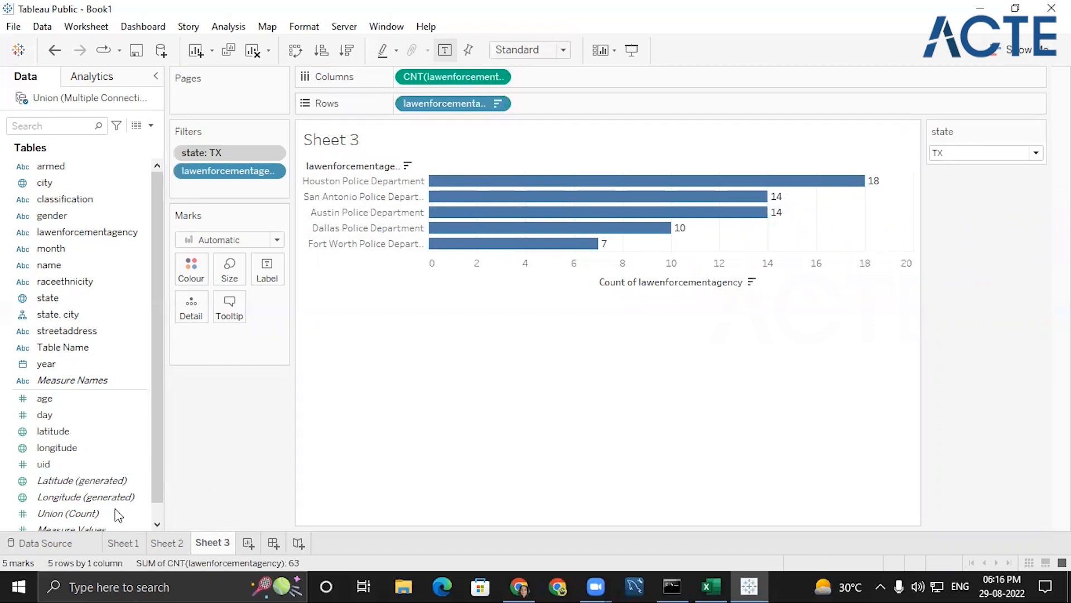
left_click(170, 542)
left_click(130, 542)
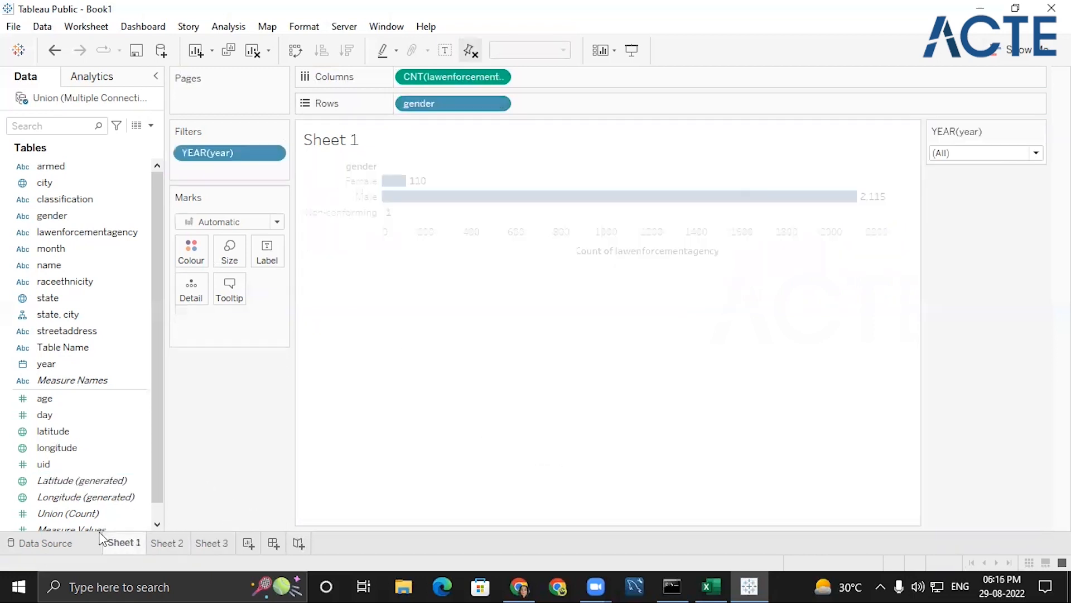
left_click(160, 539)
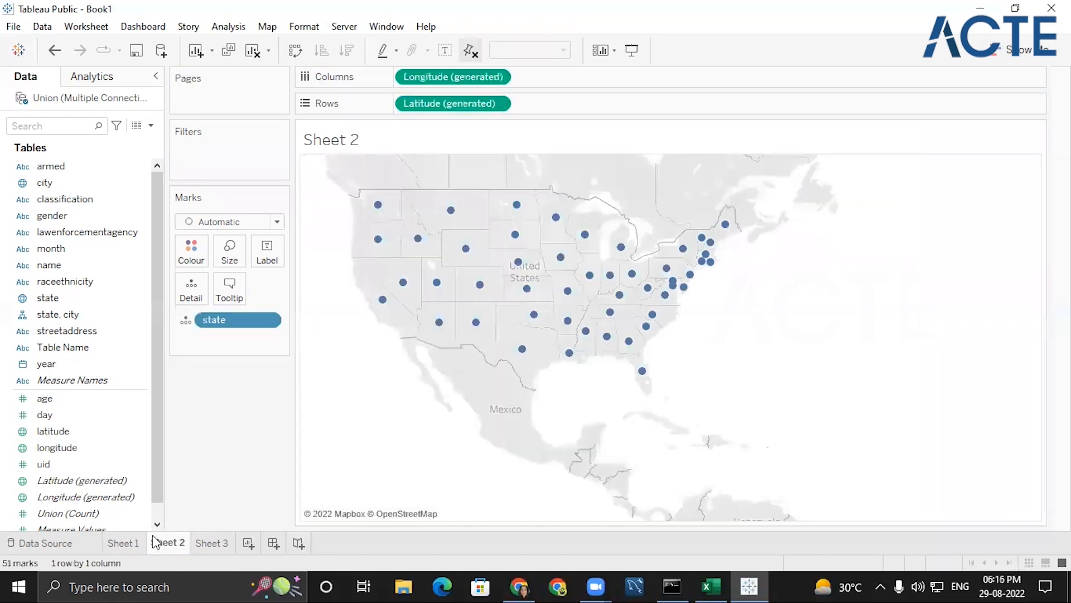
mouse_move(156, 541)
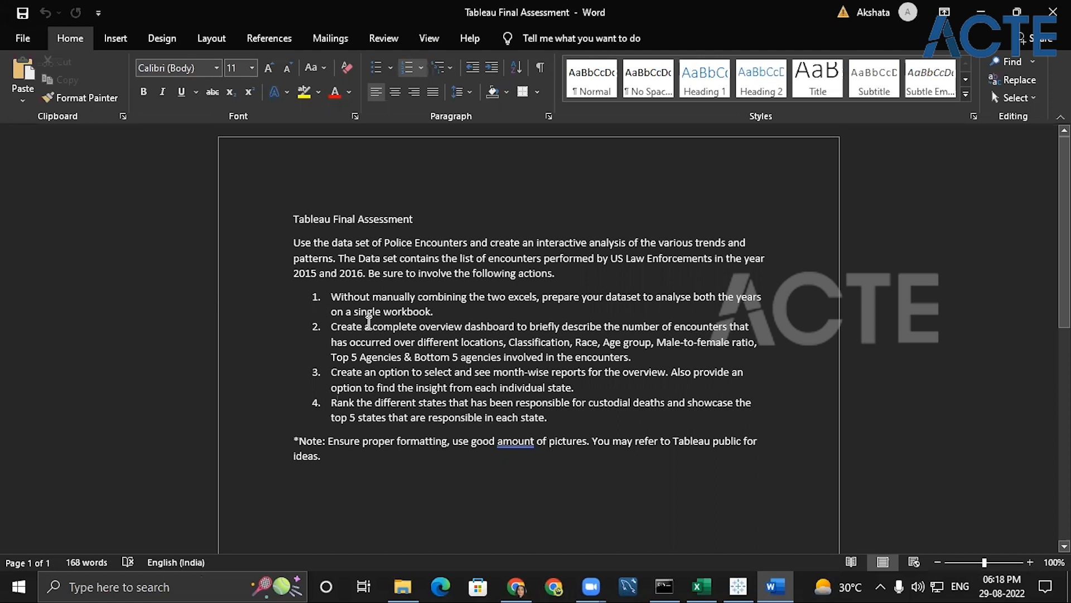
- Read the first requirement of the Tableau Final Assessment document in Word, about analysing both years in a single workbook
scroll(653, 500, "down", 10)
scroll(654, 500, "up", 10)
left_click(334, 296)
left_click(444, 314, "shift")
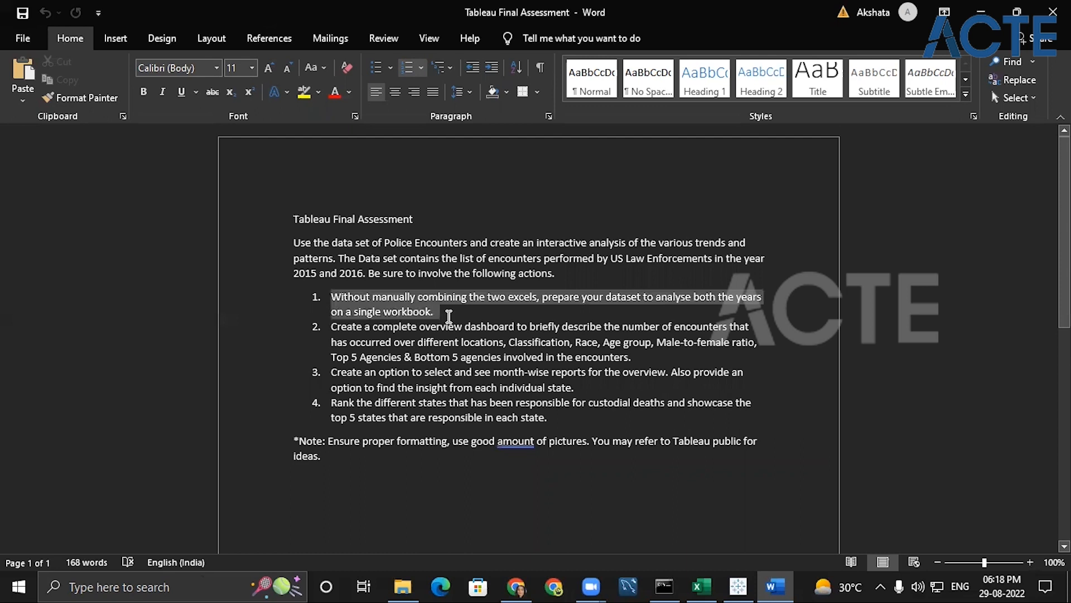
left_click(767, 298)
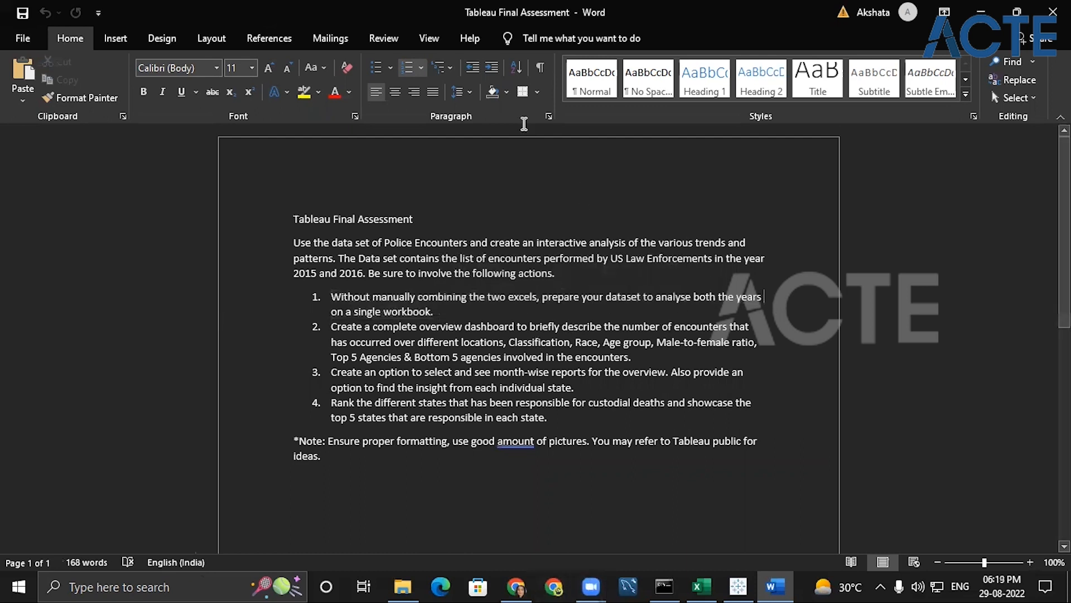
key("alt+Tab")
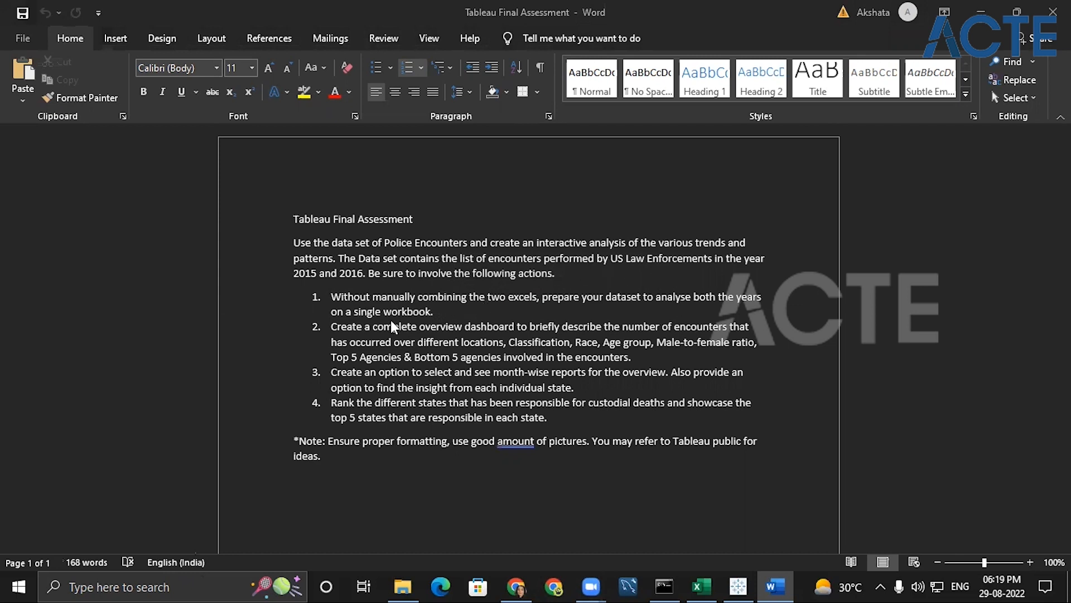
- Examine the second requirement's overview dashboard items: number of encounters by location, Classification, Race, Age group and Male-to-female ratio
left_click(339, 332)
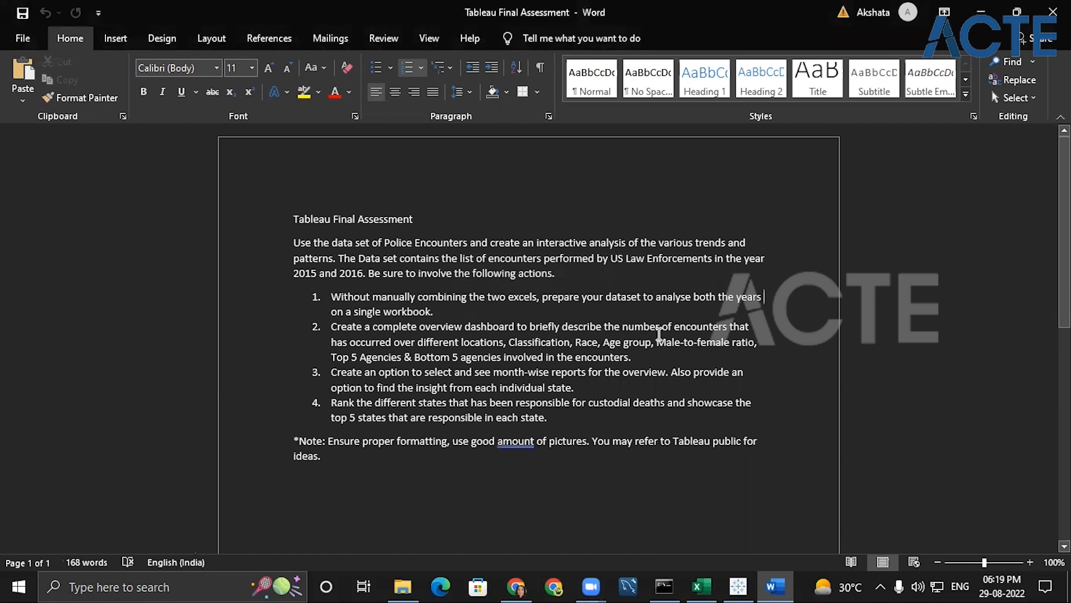
left_click_drag(623, 329, 795, 335)
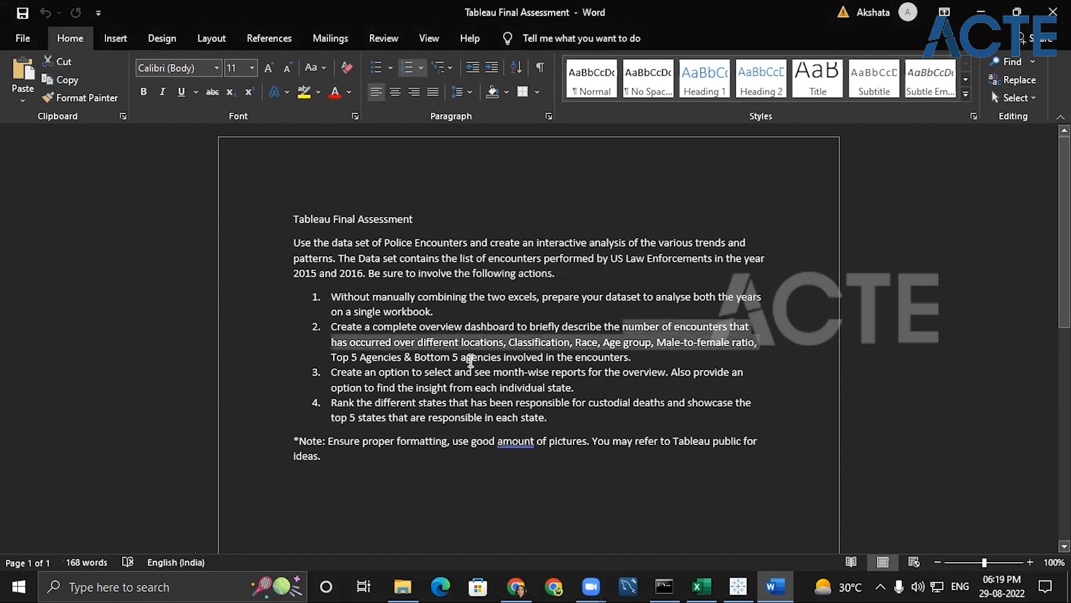
left_click(416, 341)
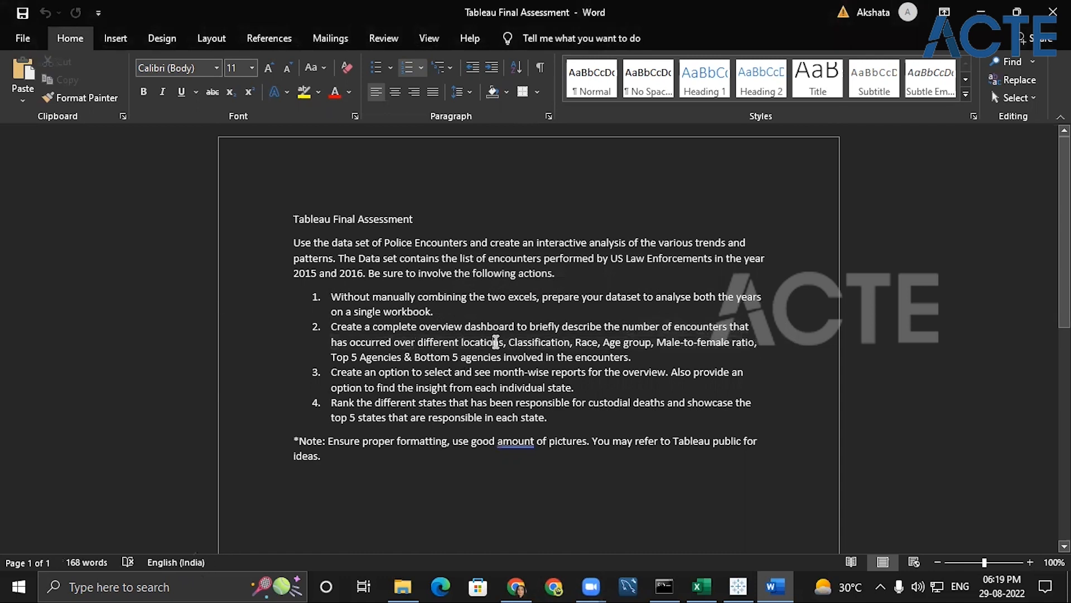
left_click_drag(508, 341, 568, 340)
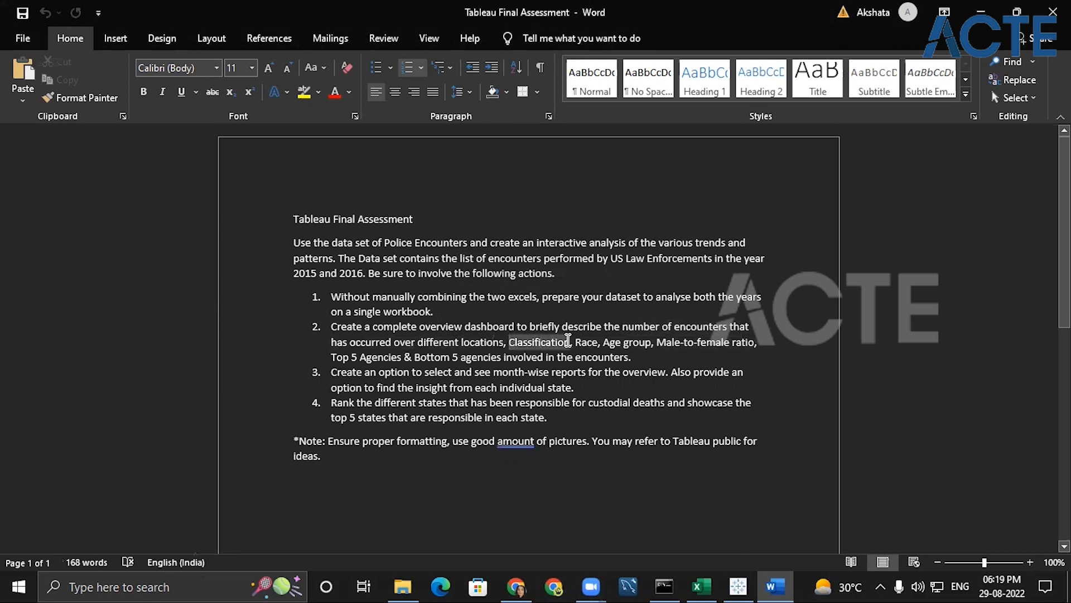
left_click(587, 342)
left_click_drag(603, 343, 647, 351)
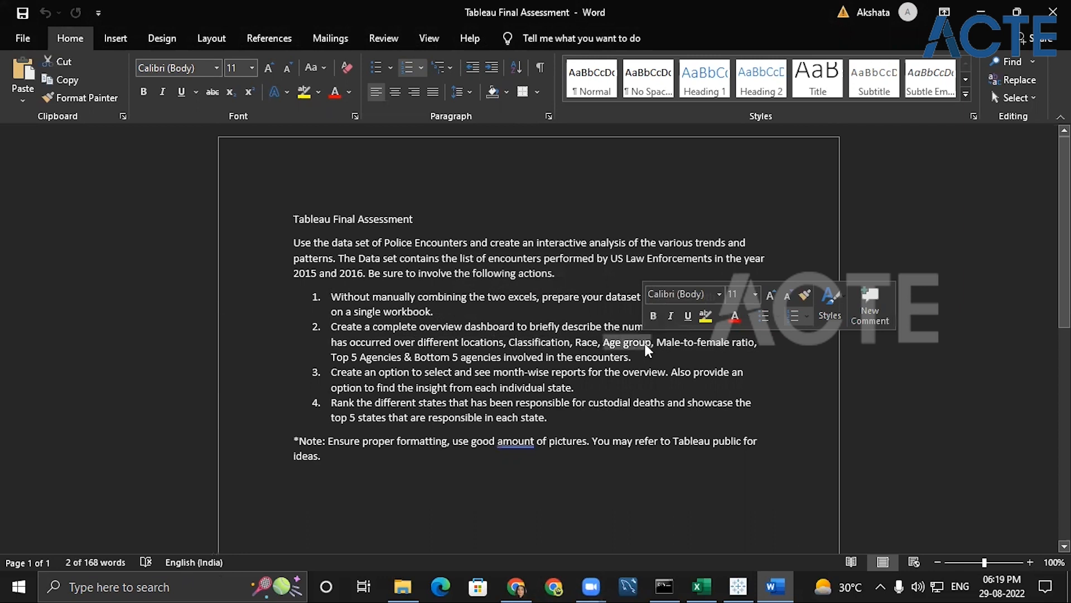
left_click_drag(657, 342, 780, 361)
left_click(780, 362)
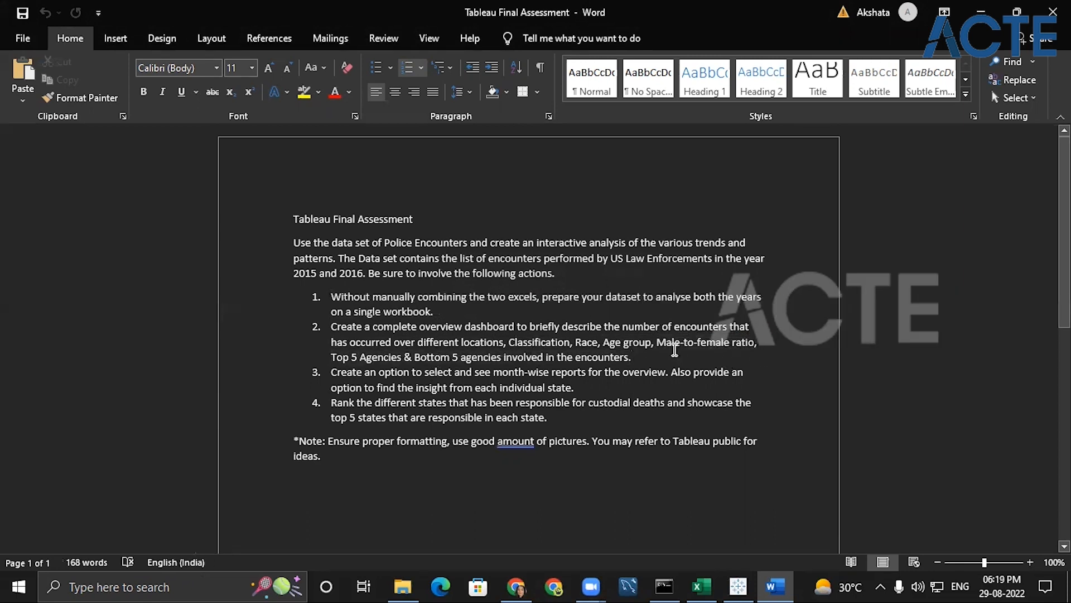
left_click_drag(742, 340, 754, 341)
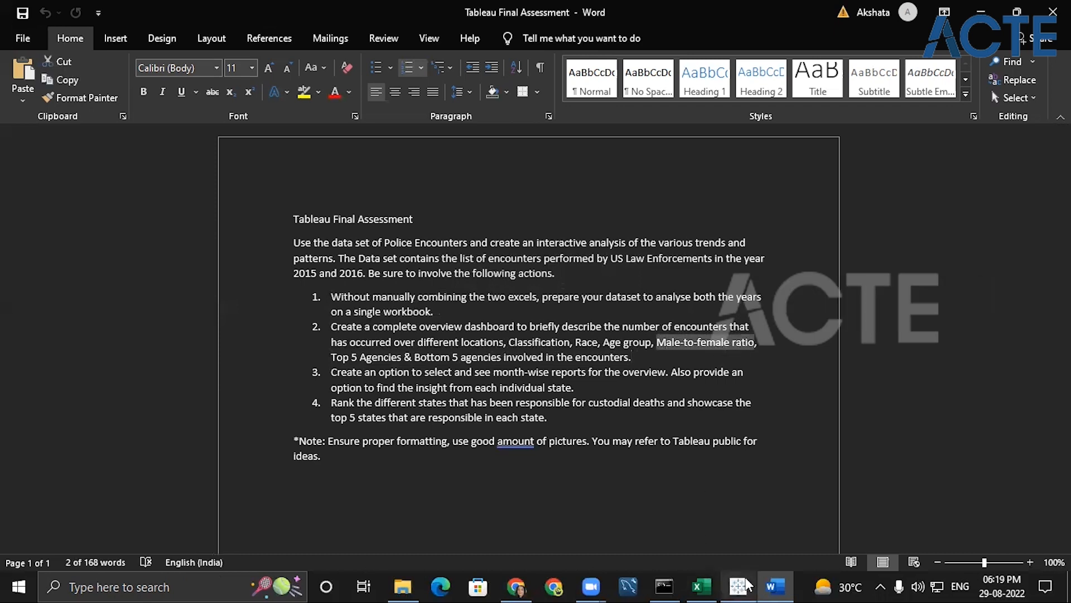
- Check the gender chart on Sheet 1 in Tableau, and return to Word to read the Top 5 and Bottom 5 agencies requirement
left_click(739, 586)
left_click(126, 550)
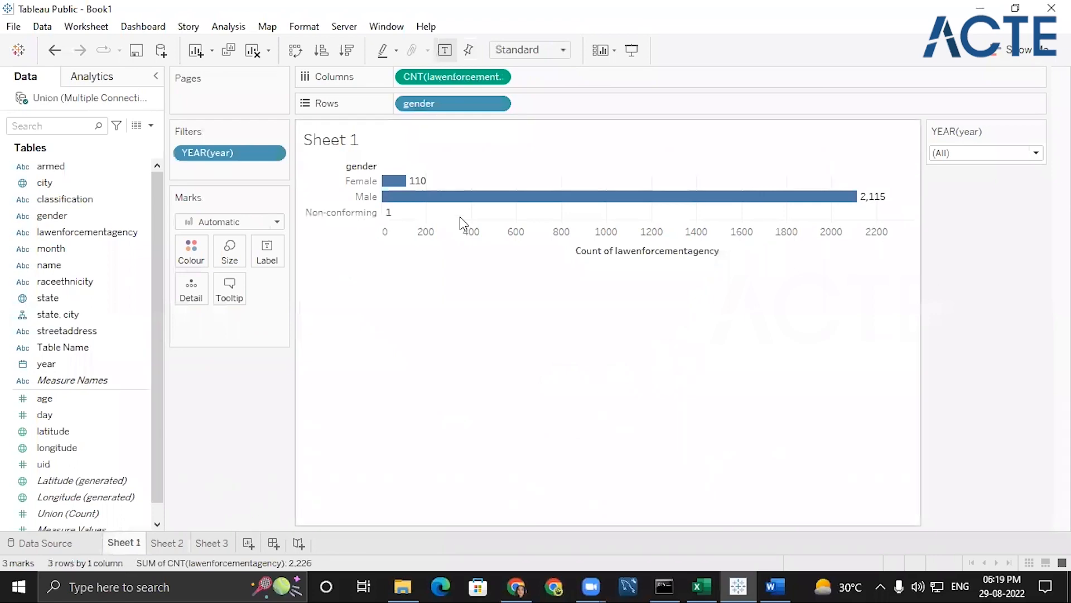
key("alt+Tab")
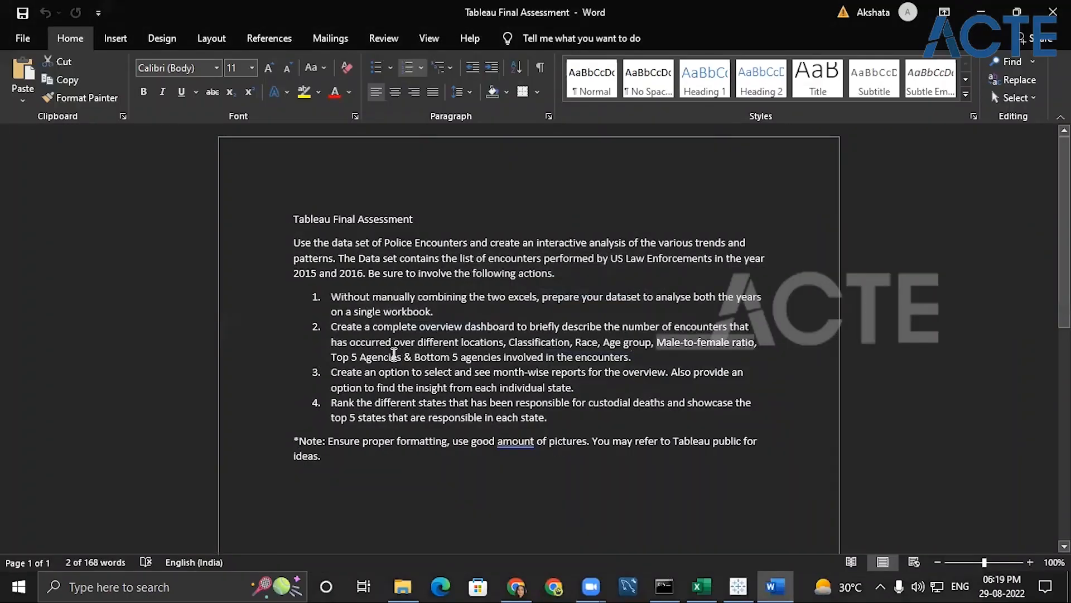
left_click_drag(332, 357, 544, 358)
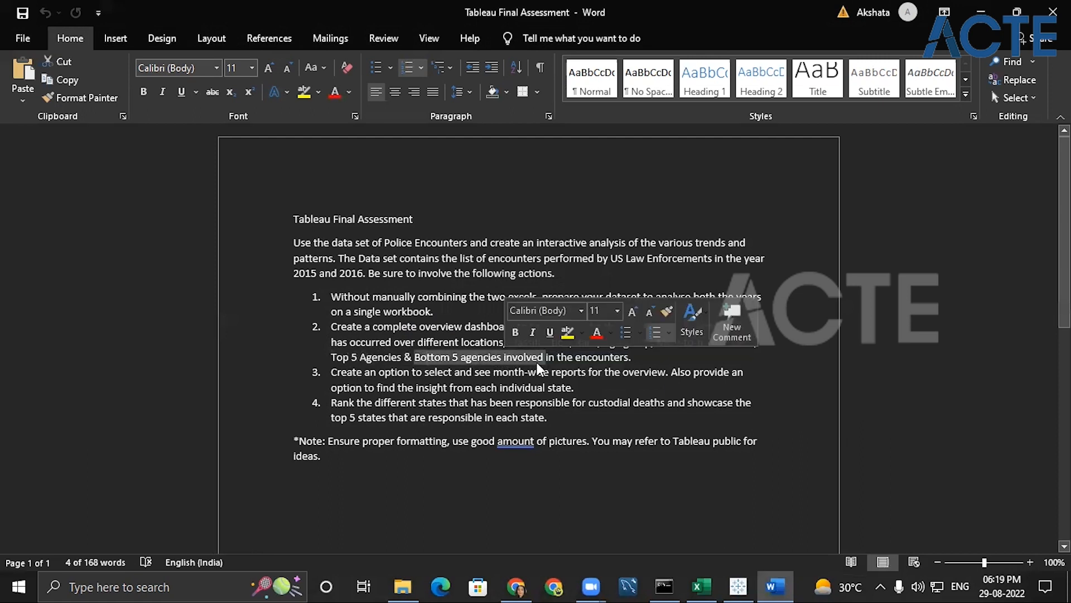
- Switch to Tableau and review the state map on Sheet 2 and the state filter's choices on Sheet 3
left_click(738, 586)
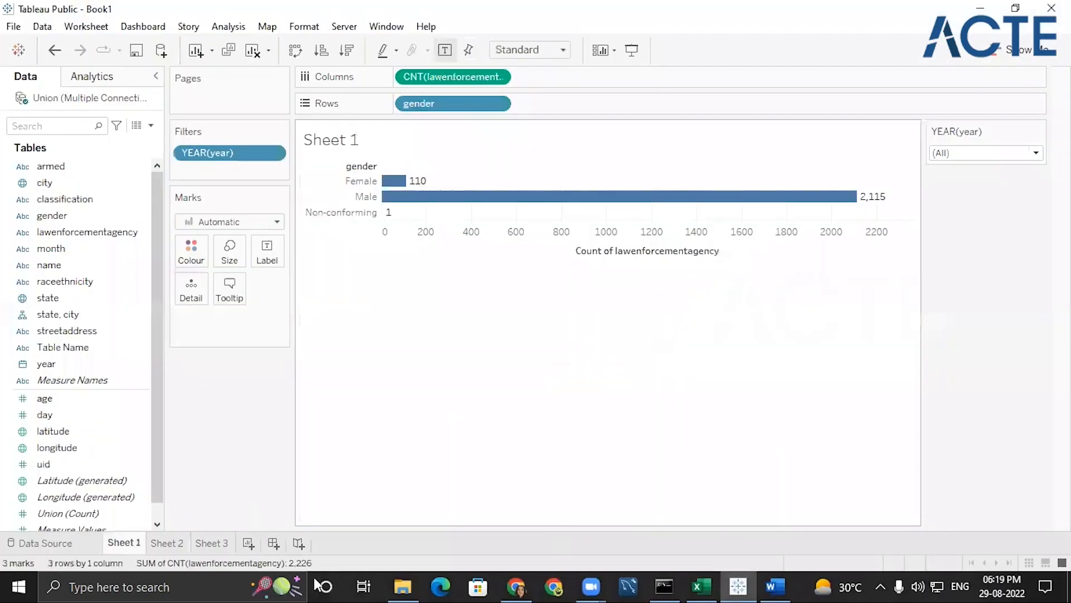
left_click(163, 544)
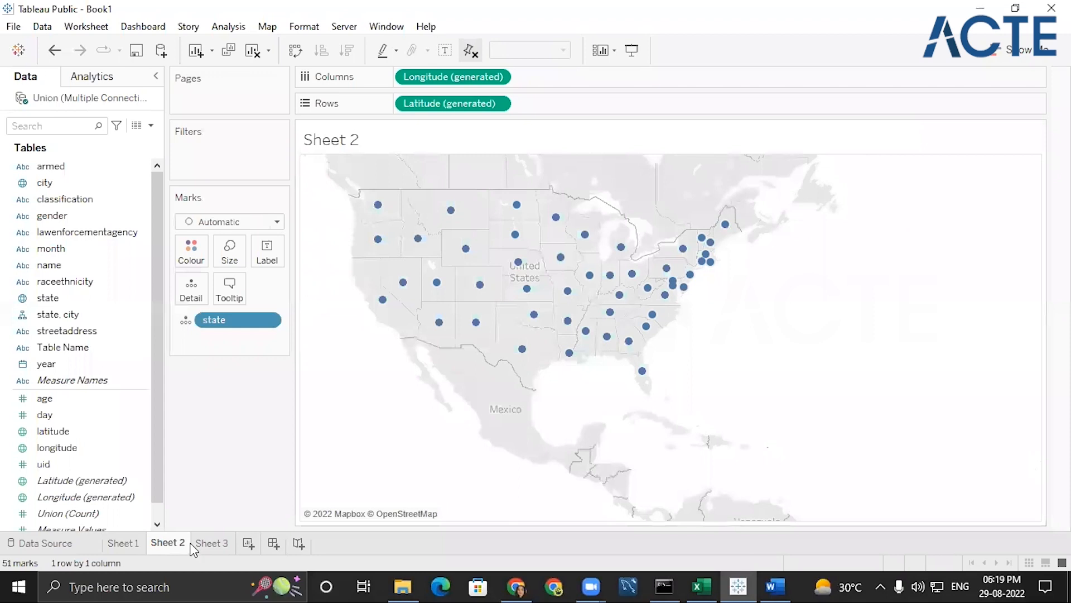
left_click(213, 543)
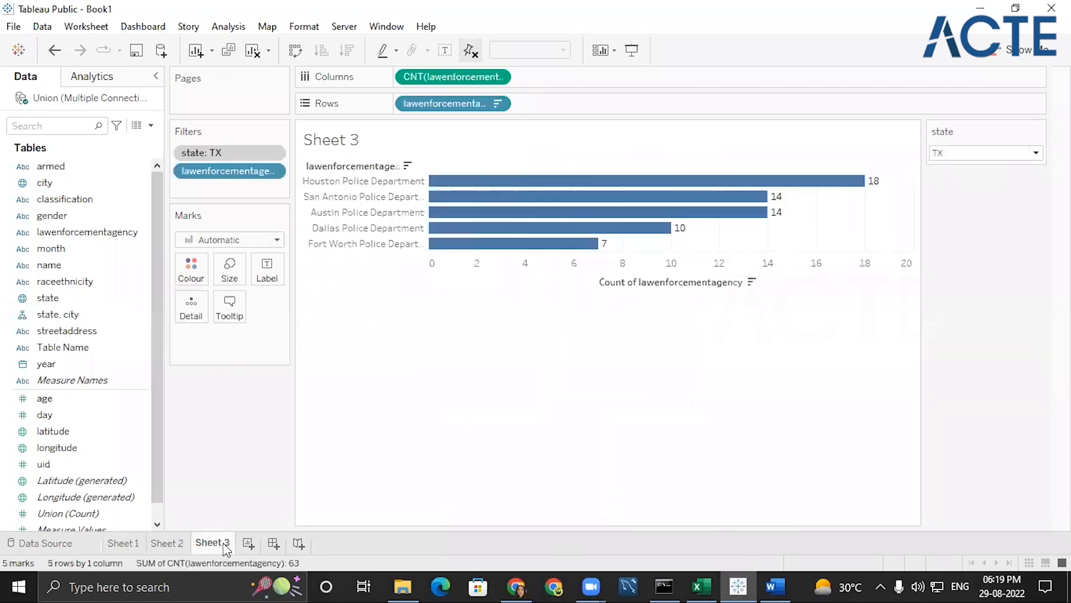
left_click(1036, 153)
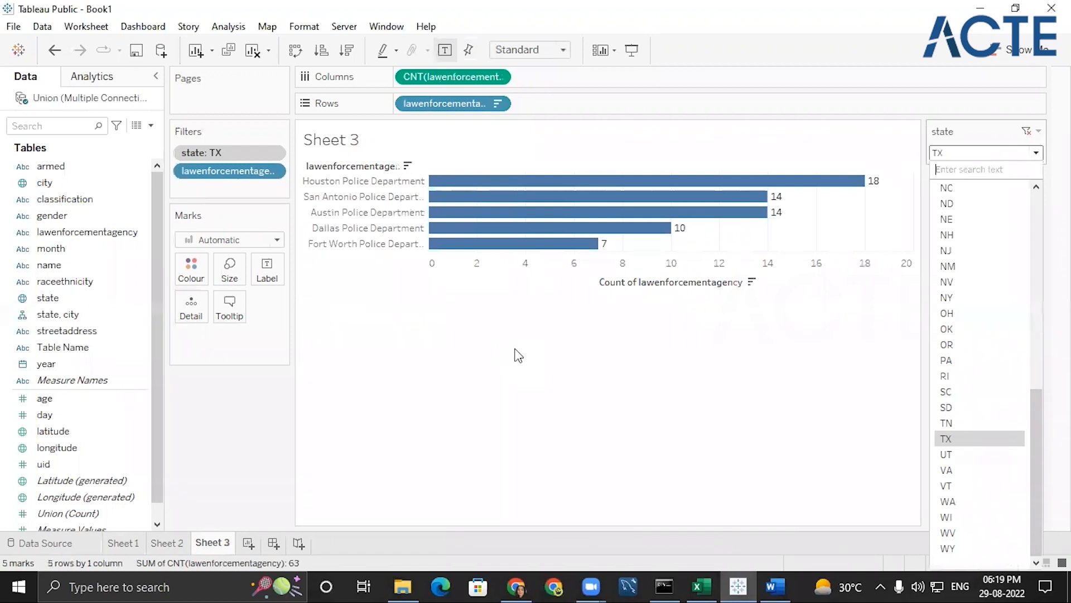
left_click(481, 368)
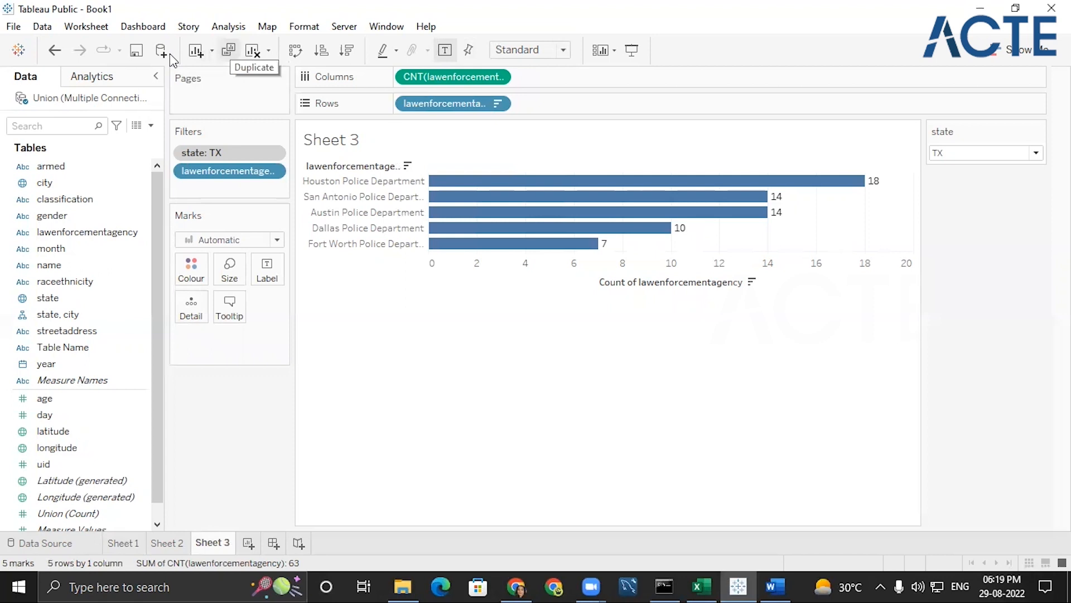
- Duplicate Sheet 3 and change the copy's lawenforcementagency filter to Bottom 5 by count of lawenforcementagency
left_click(228, 49)
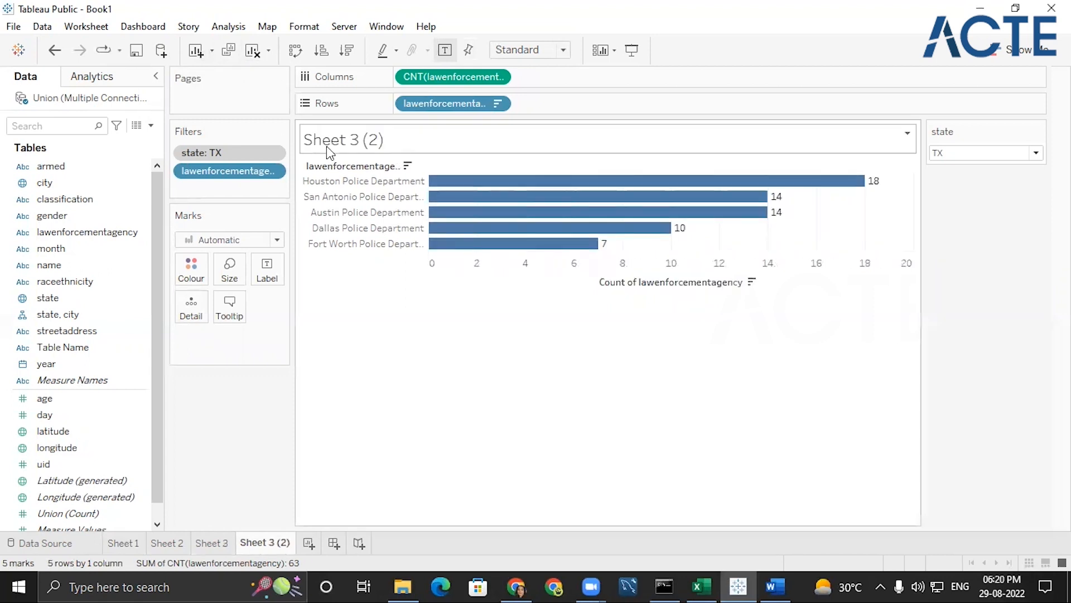
left_click(277, 174)
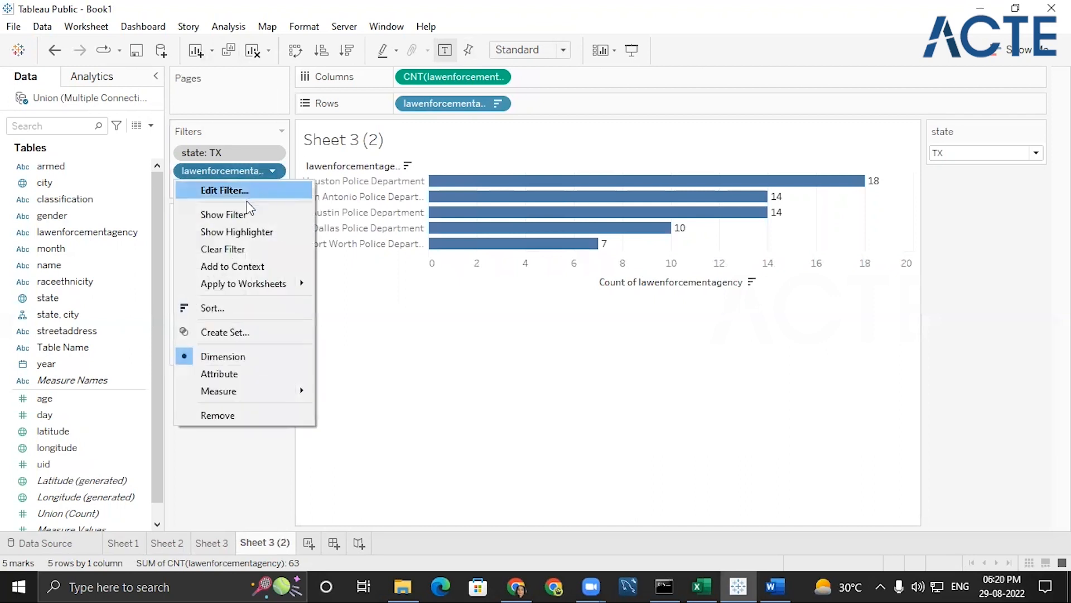
left_click(282, 190)
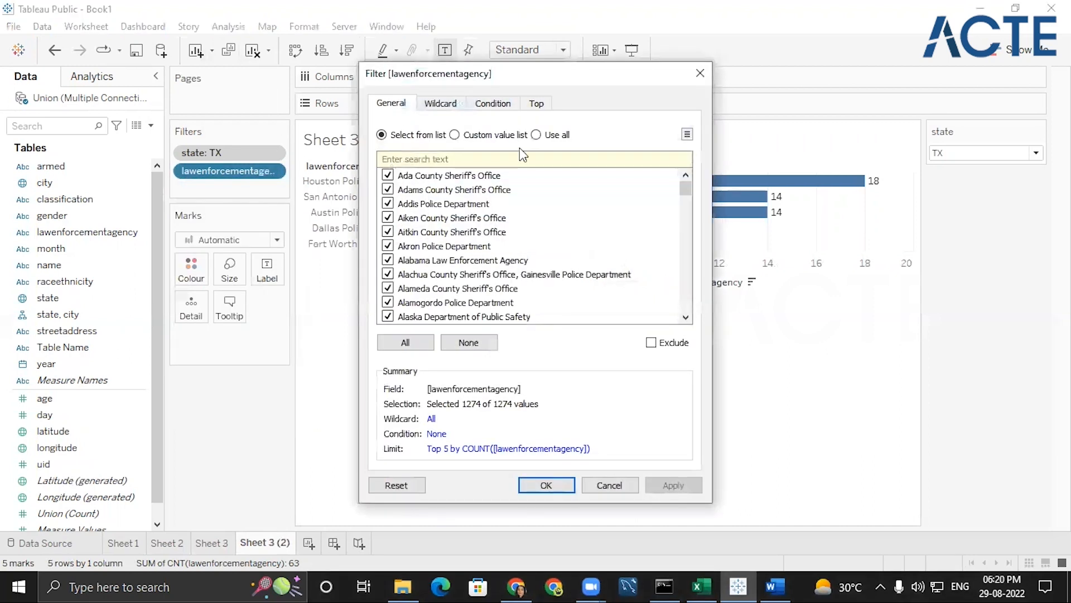
left_click(530, 104)
left_click(468, 163)
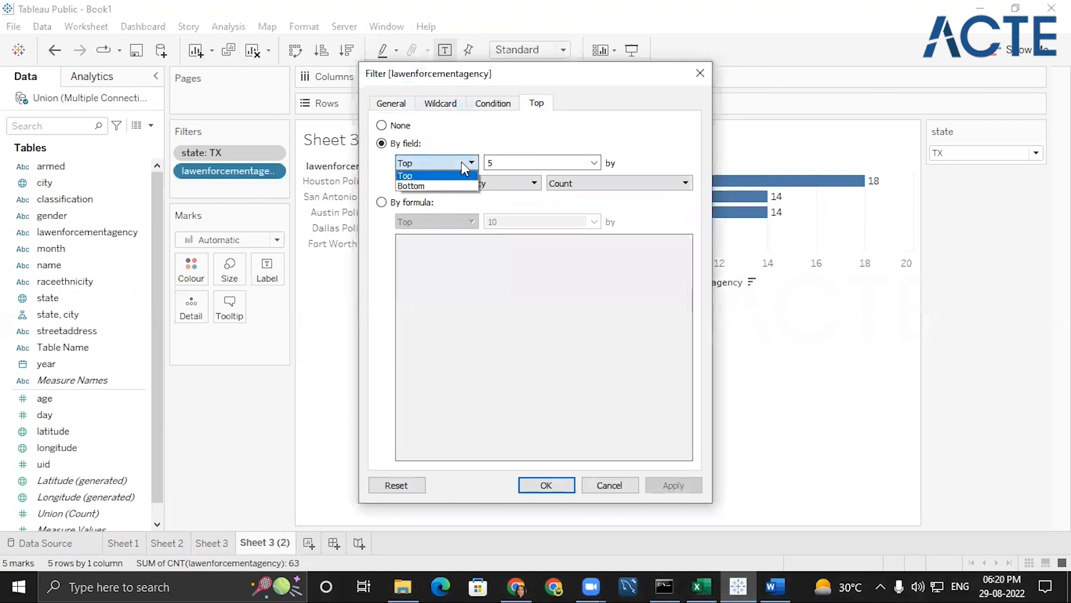
left_click(429, 185)
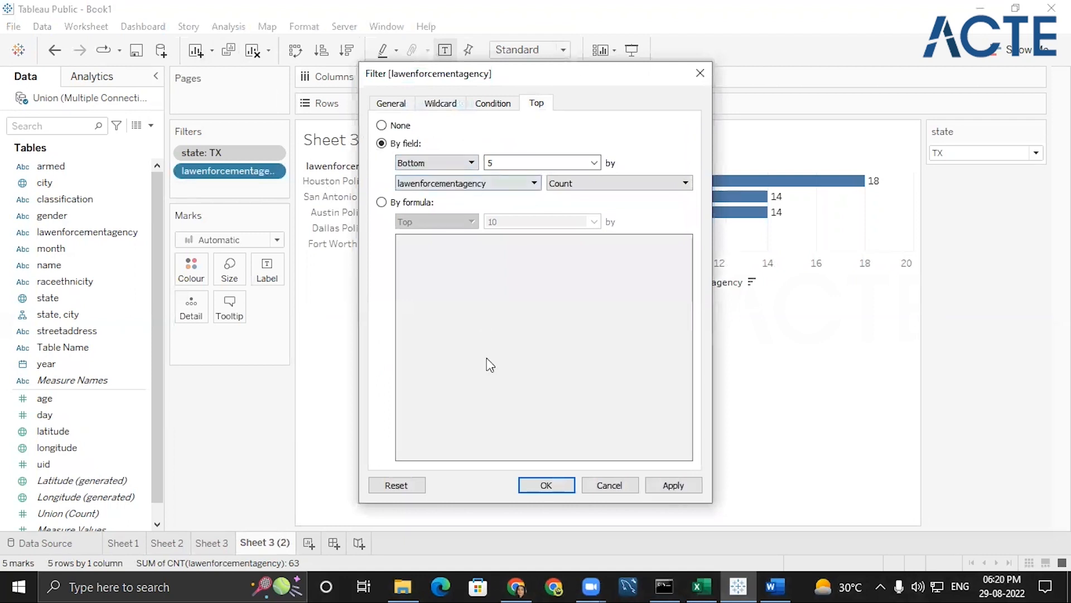
left_click(546, 486)
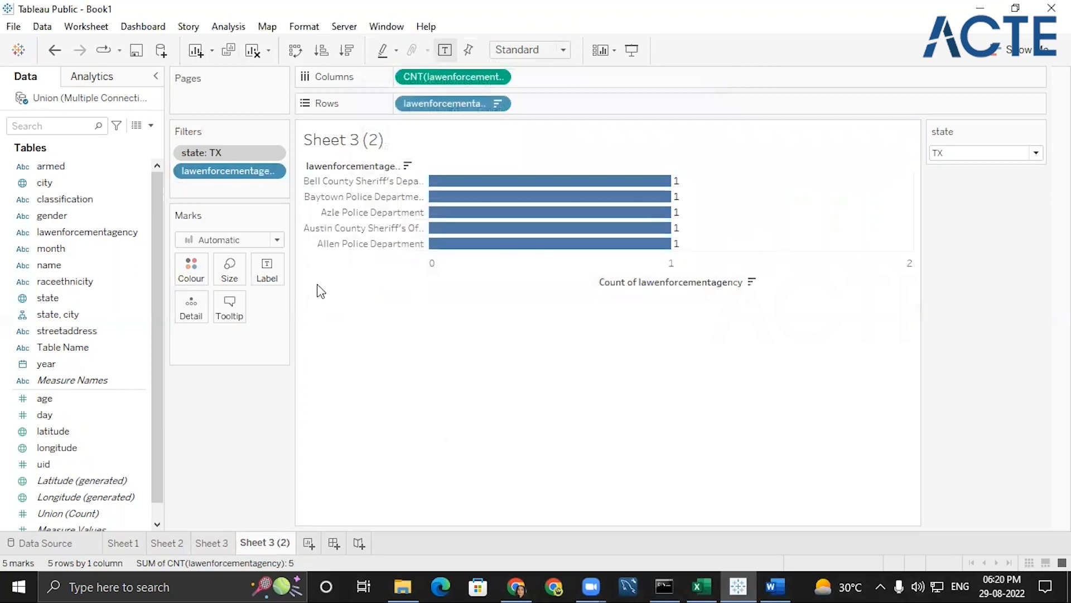
- Rename the duplicated sheet as "botoom 5 agency"
double_click(269, 545)
type("bo")
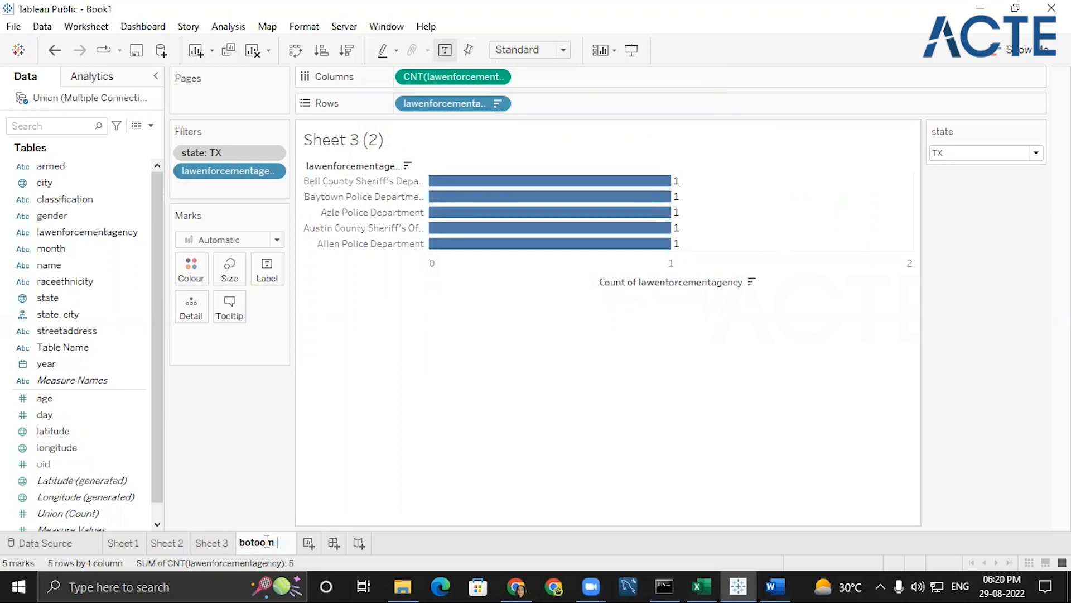
type("toon 5 agency")
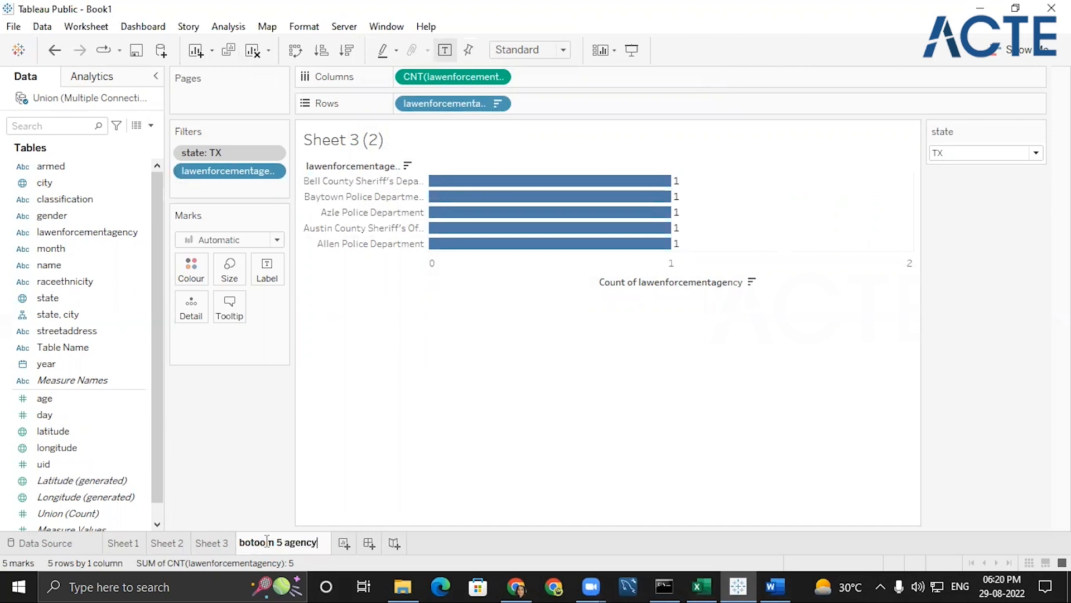
key("Return")
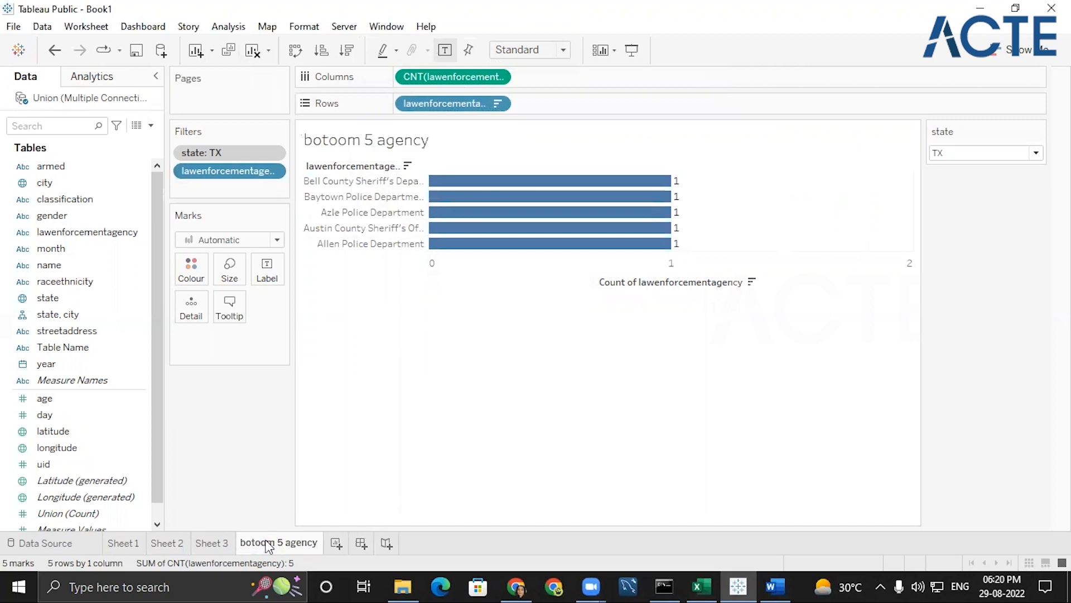
- Rename Sheet 3 as "top 5 agency"
left_click(215, 542)
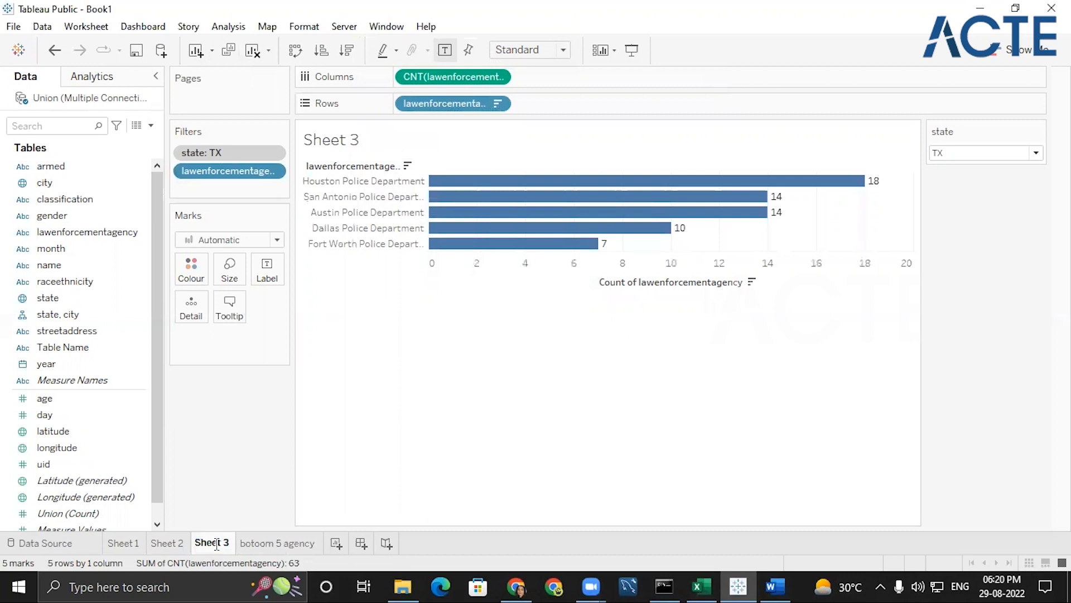
double_click(216, 544)
key("BackSpace")
type("top 5 agency")
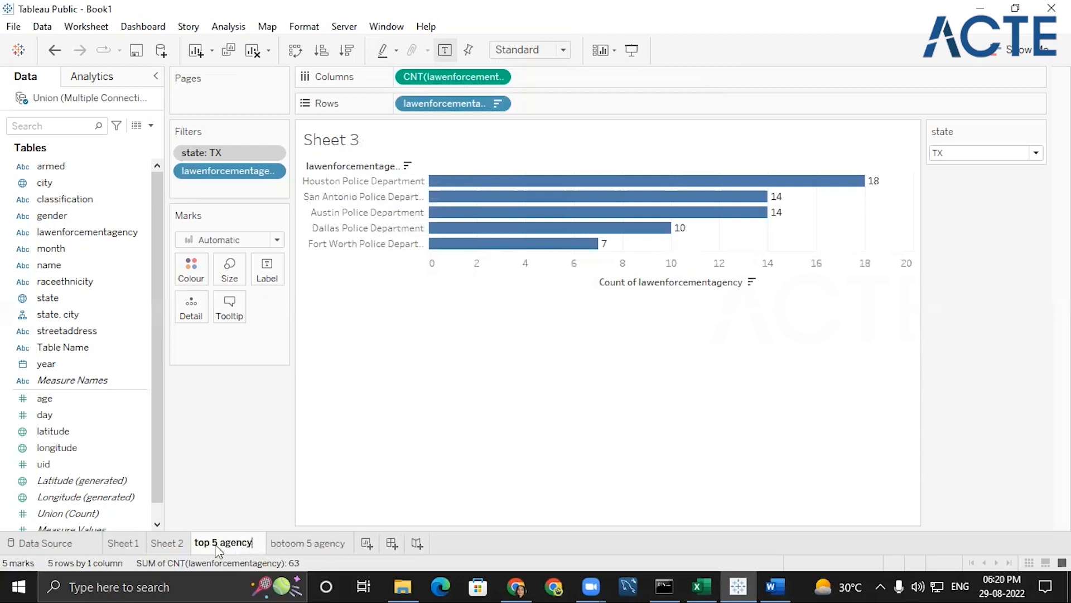
key("Return")
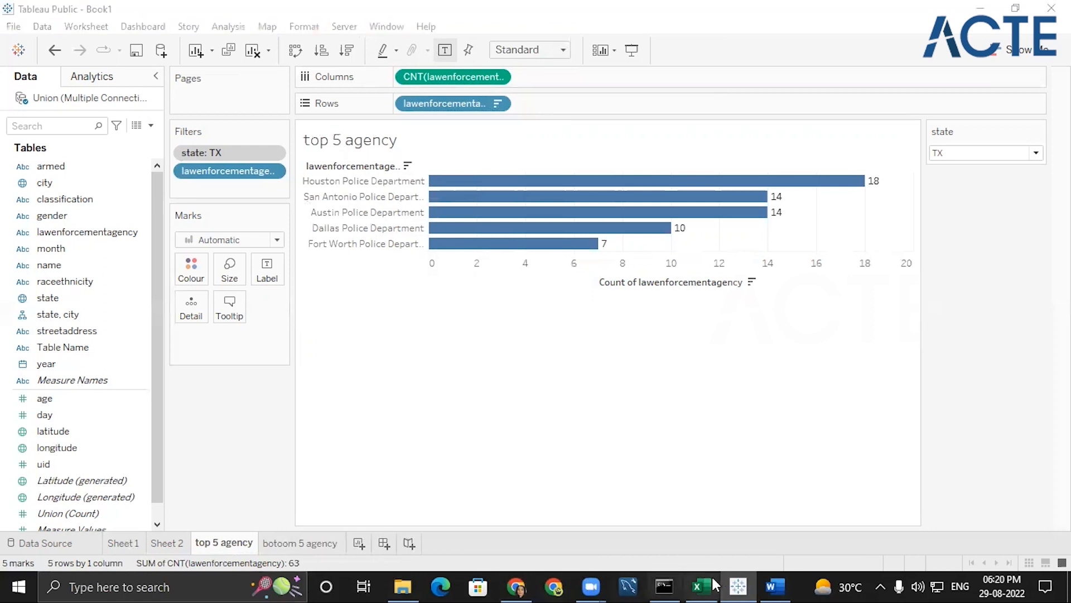
- Switch to Word and review the assessment's requirements on overview content, month-wise reports, individual state insights and ranking of states
left_click(775, 586)
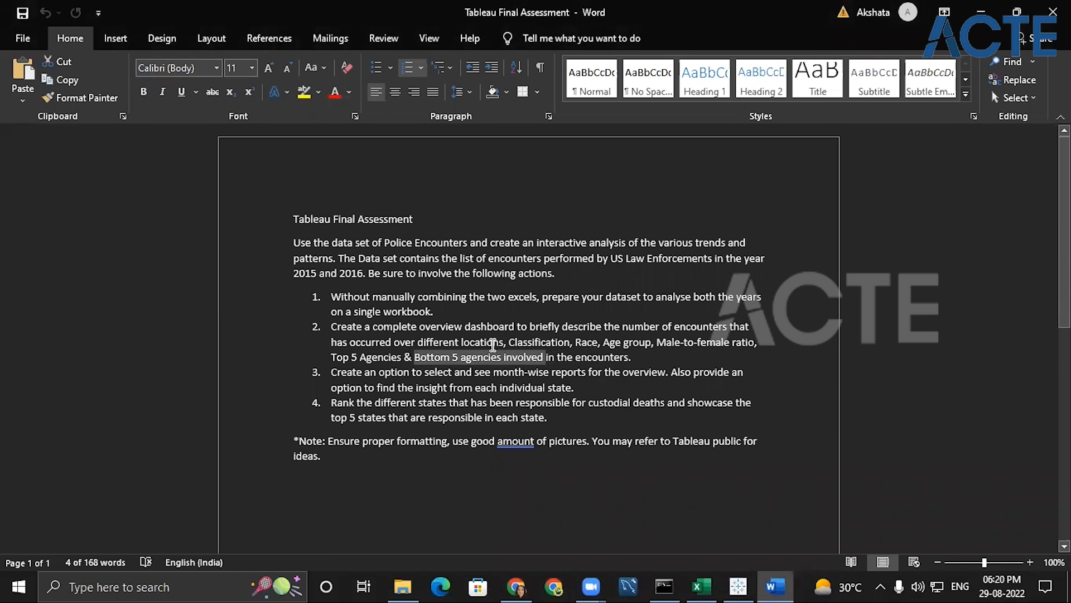
left_click(619, 343)
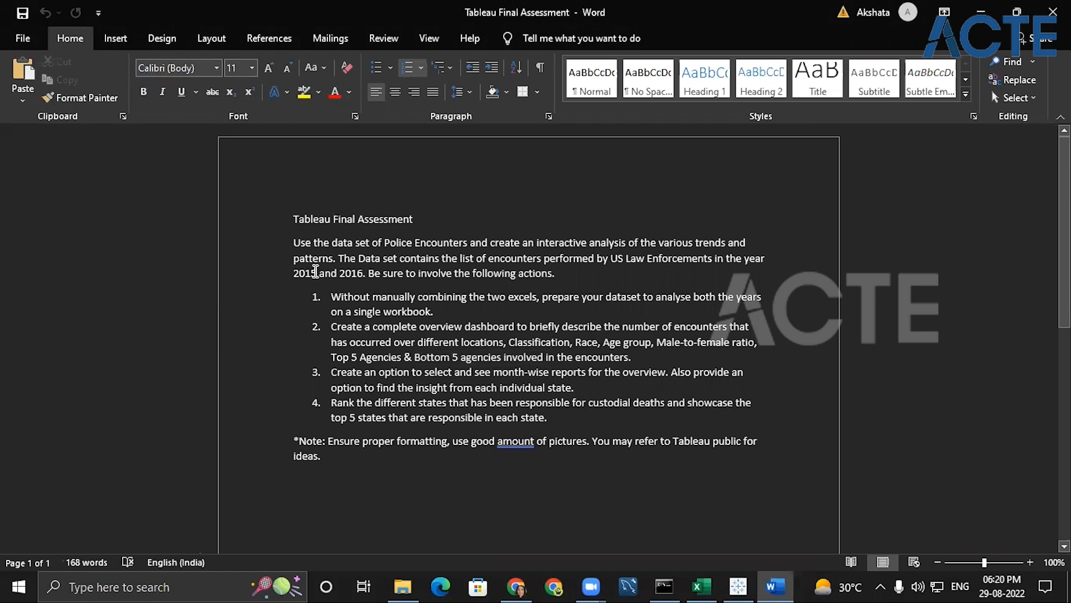
left_click(427, 374)
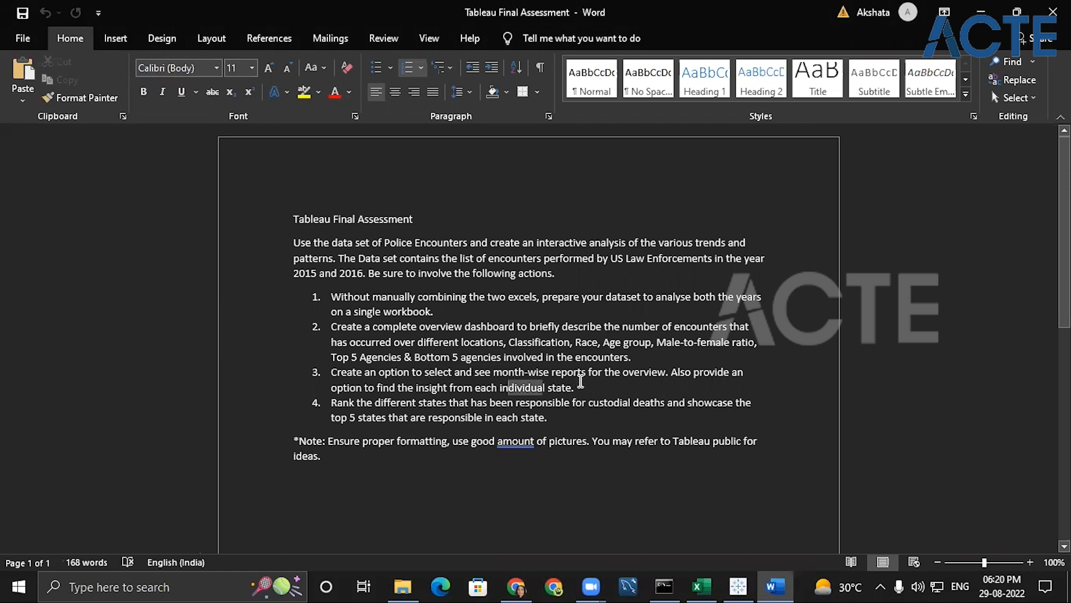
left_click(629, 387)
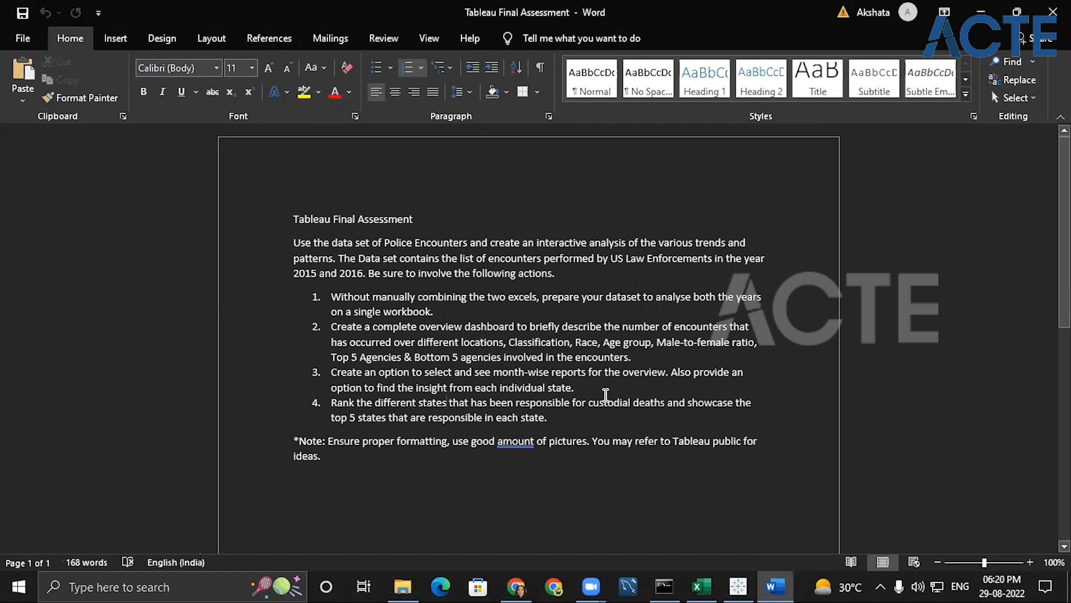
left_click_drag(605, 402, 425, 402)
left_click(566, 386)
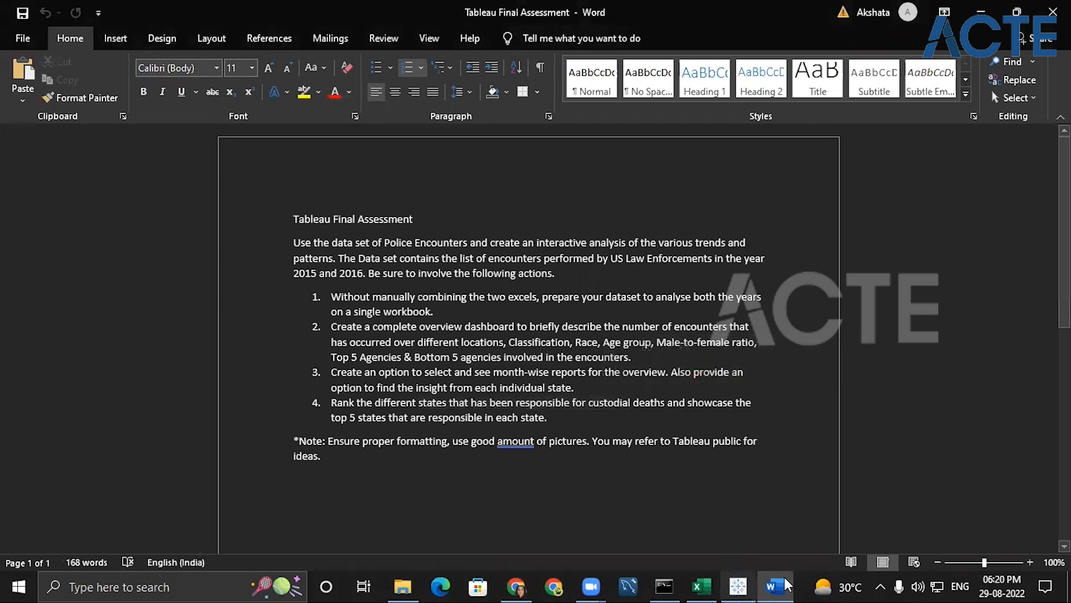
left_click_drag(568, 387, 475, 387)
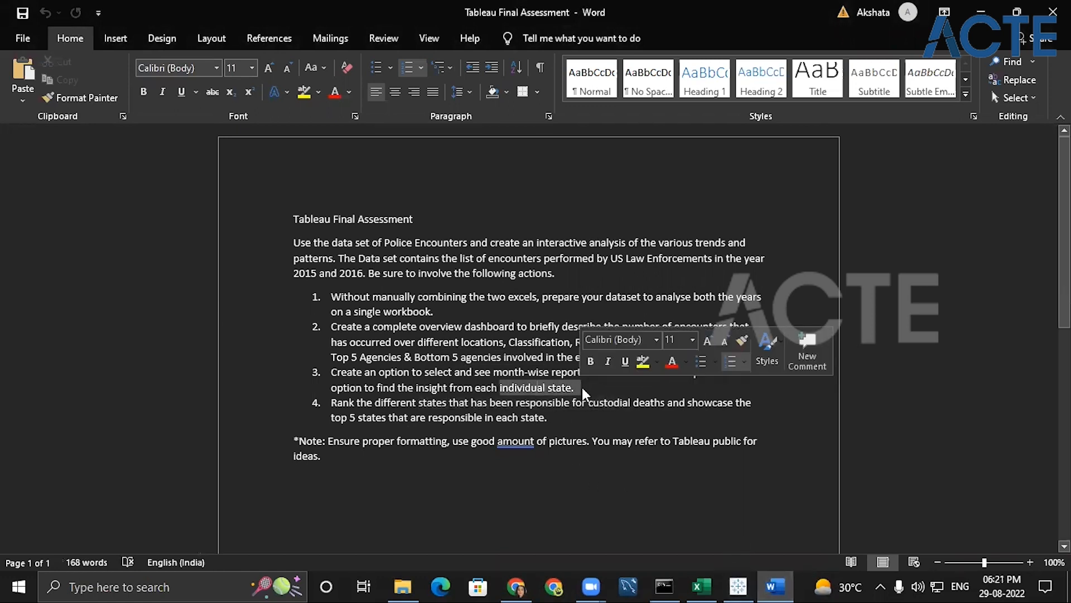
left_click(535, 389)
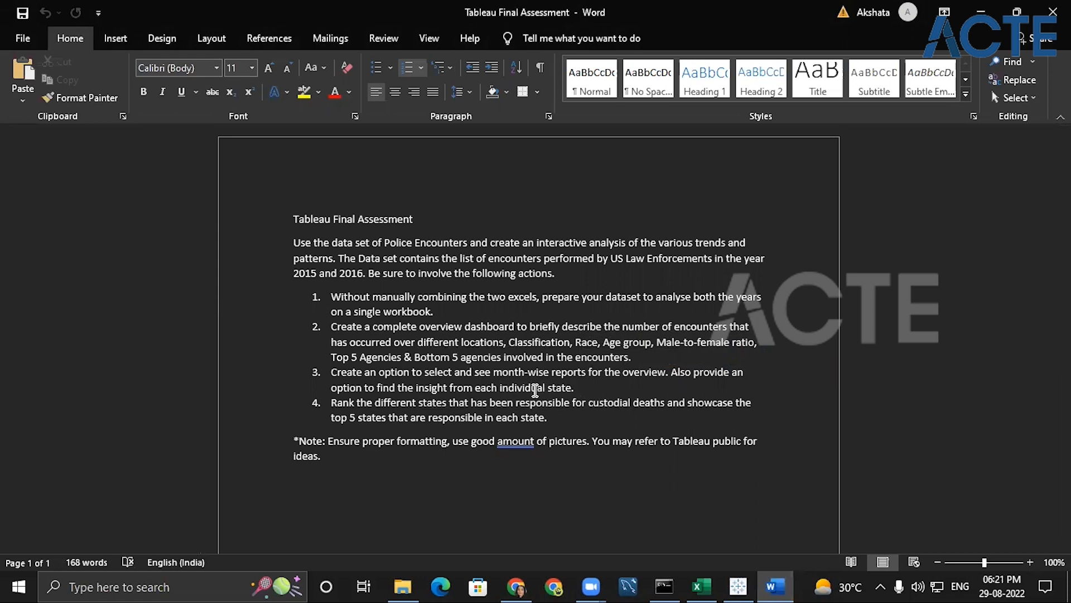
left_click_drag(549, 418, 357, 403)
- Open Sheet 2's state map in Tableau and check it against the assessment requirements in Word
left_click(738, 586)
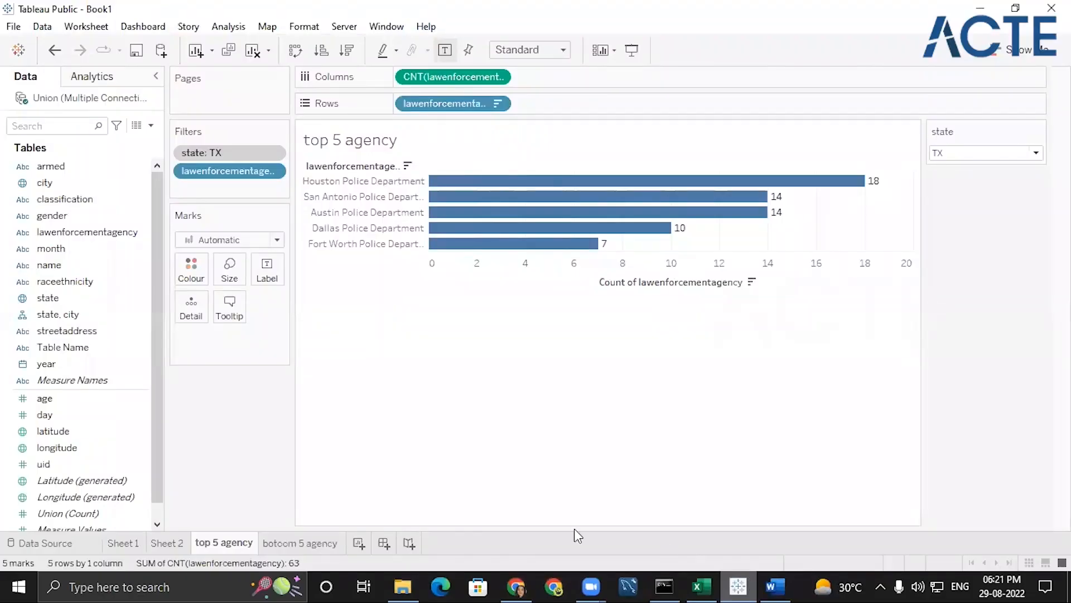
left_click(161, 544)
double_click(166, 542)
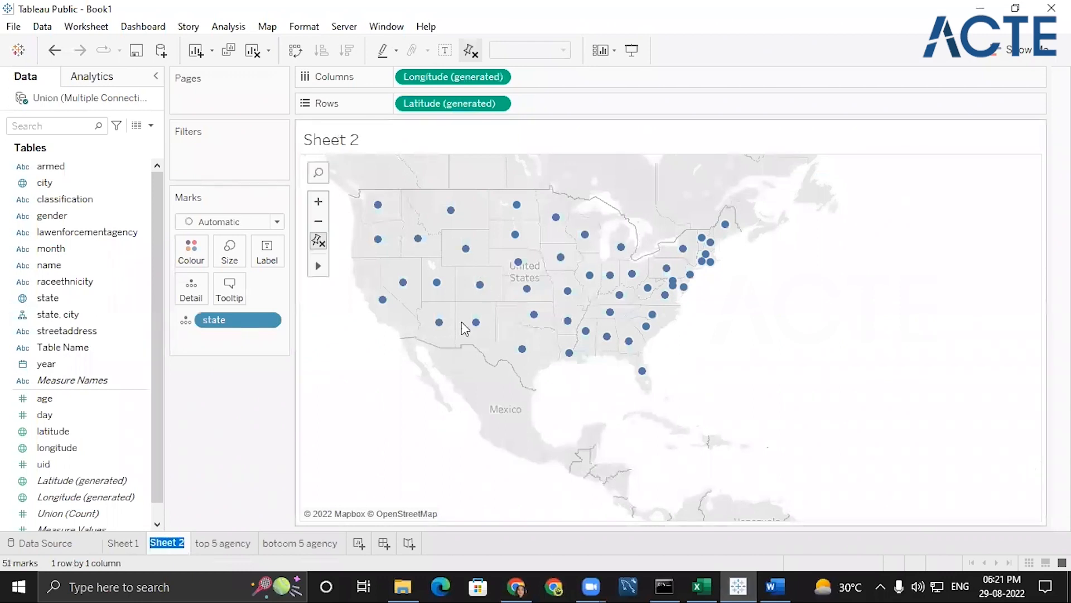
left_click(775, 585)
left_click(459, 402)
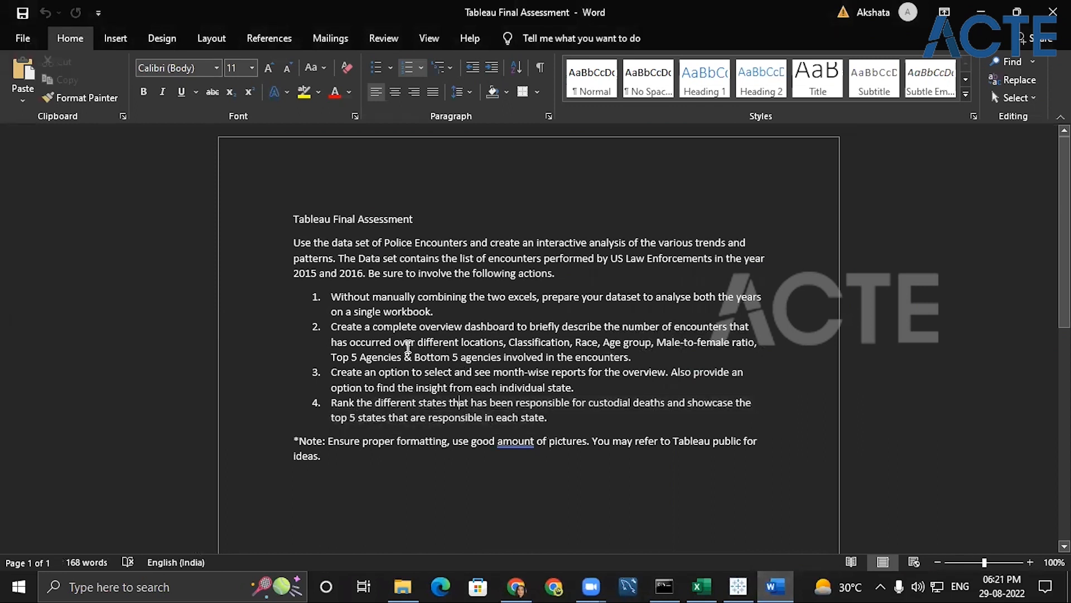
left_click(980, 12)
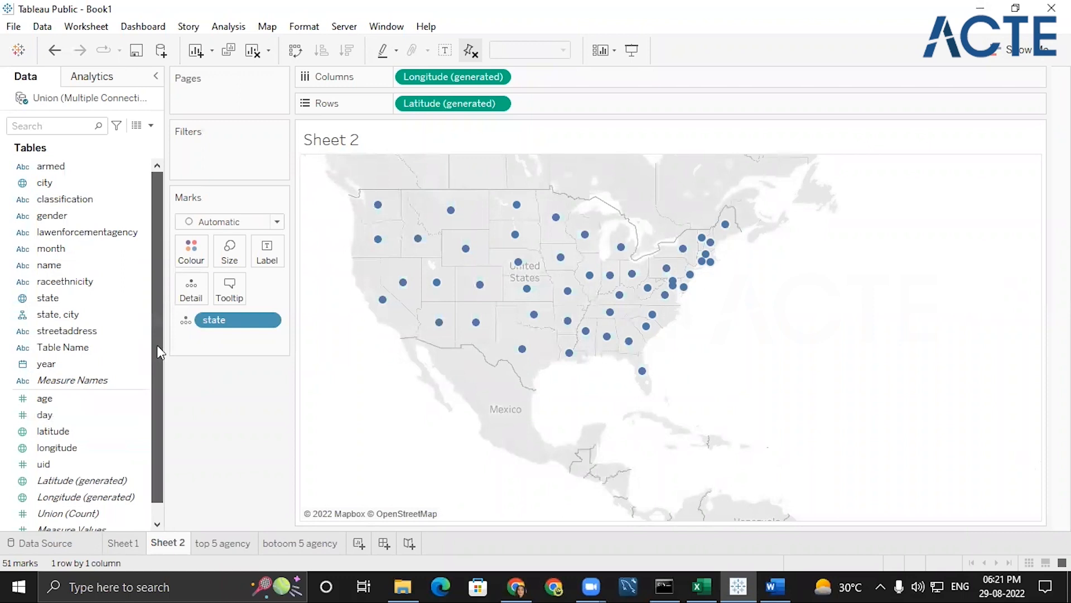
- Add uid to Sheet 2's state map so that it sizes the state marks
scroll(159, 357, "down", 1)
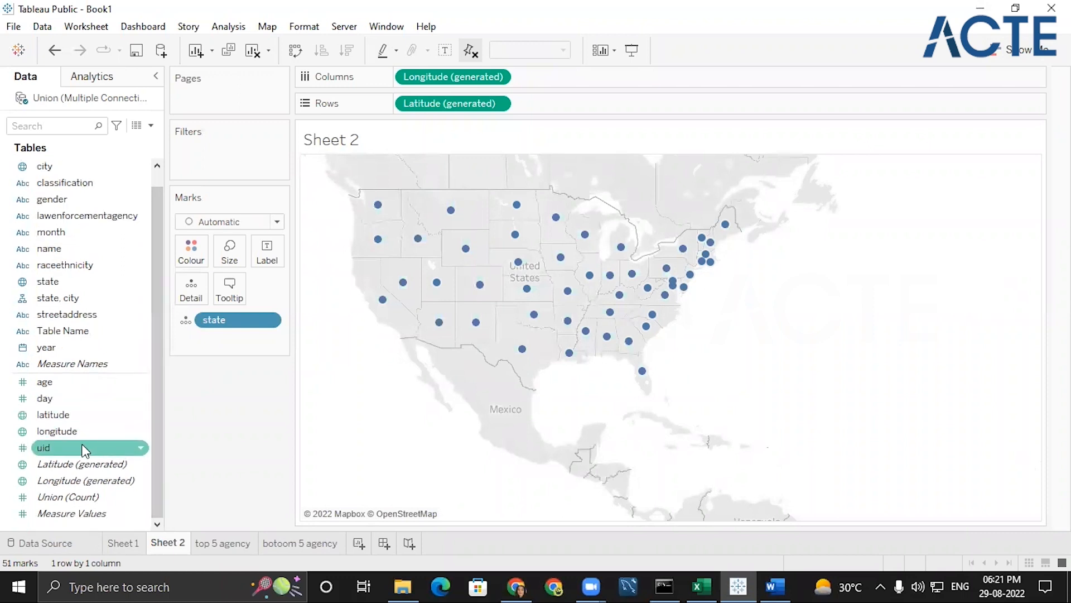
left_click(84, 450)
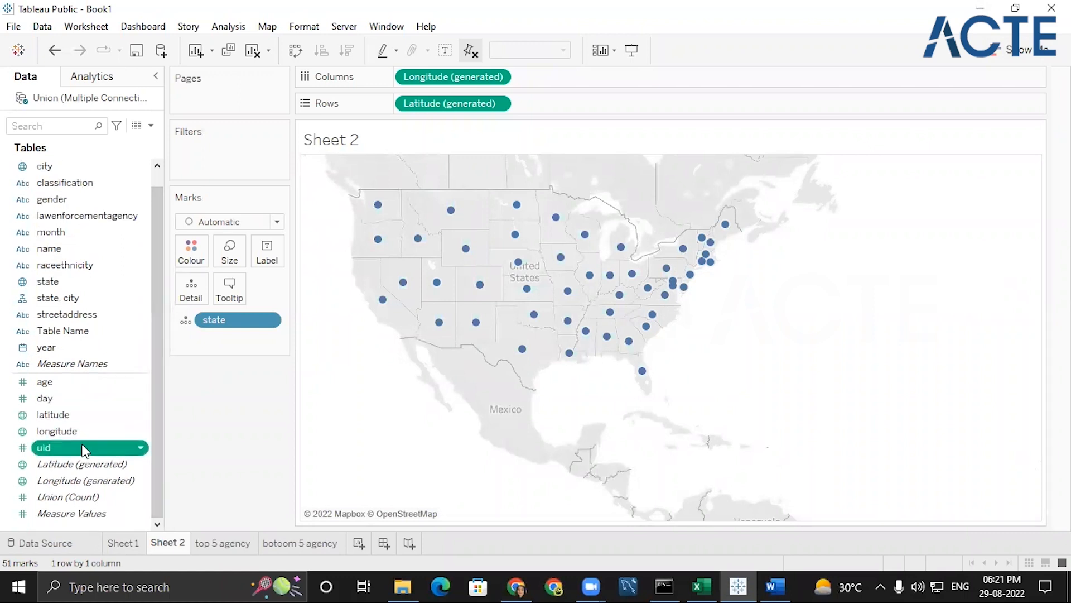
double_click(83, 450)
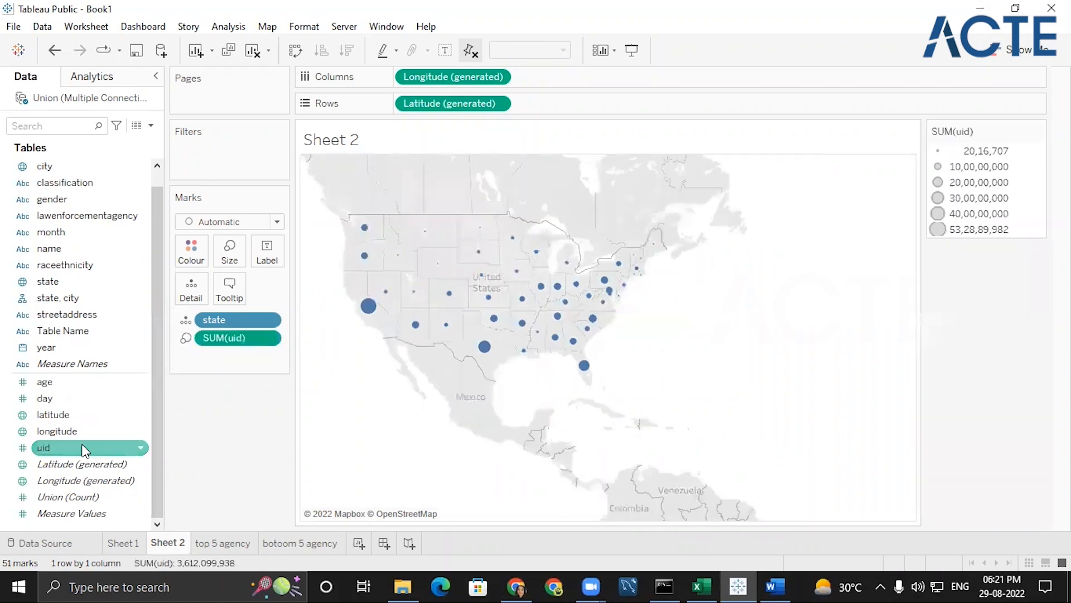
mouse_move(364, 316)
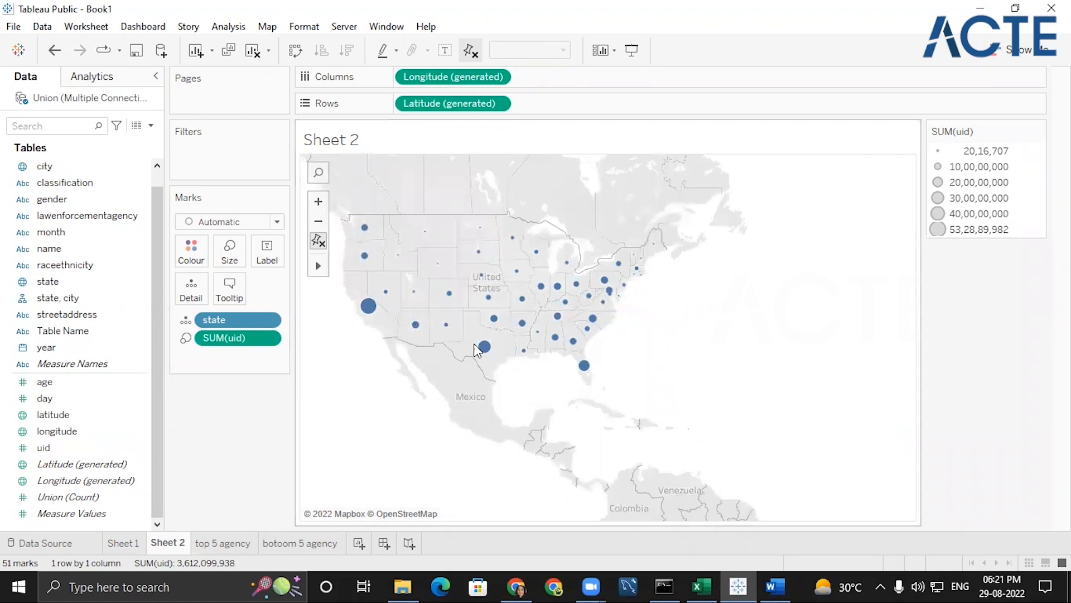
mouse_move(483, 350)
- Set the aggregation of the uid measure on the state map to Count
right_click(271, 337)
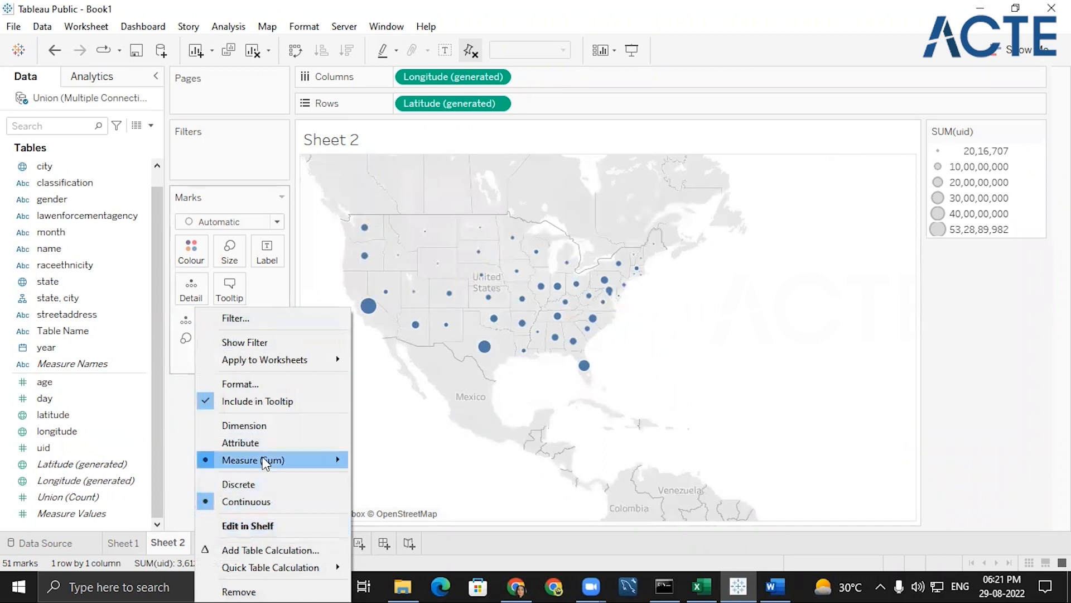
mouse_move(262, 458)
left_click(386, 447)
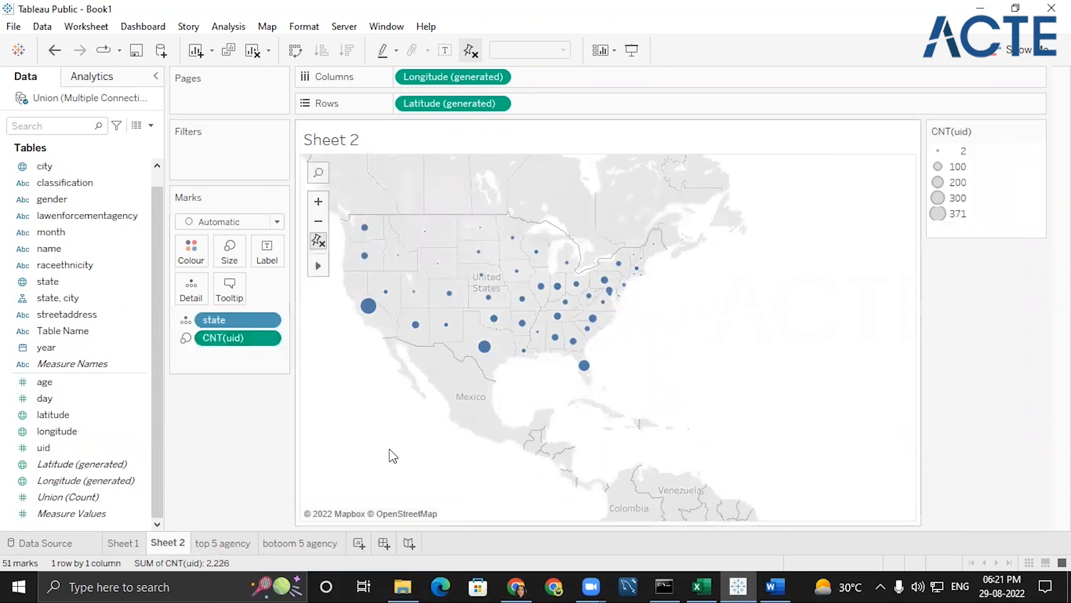
mouse_move(377, 314)
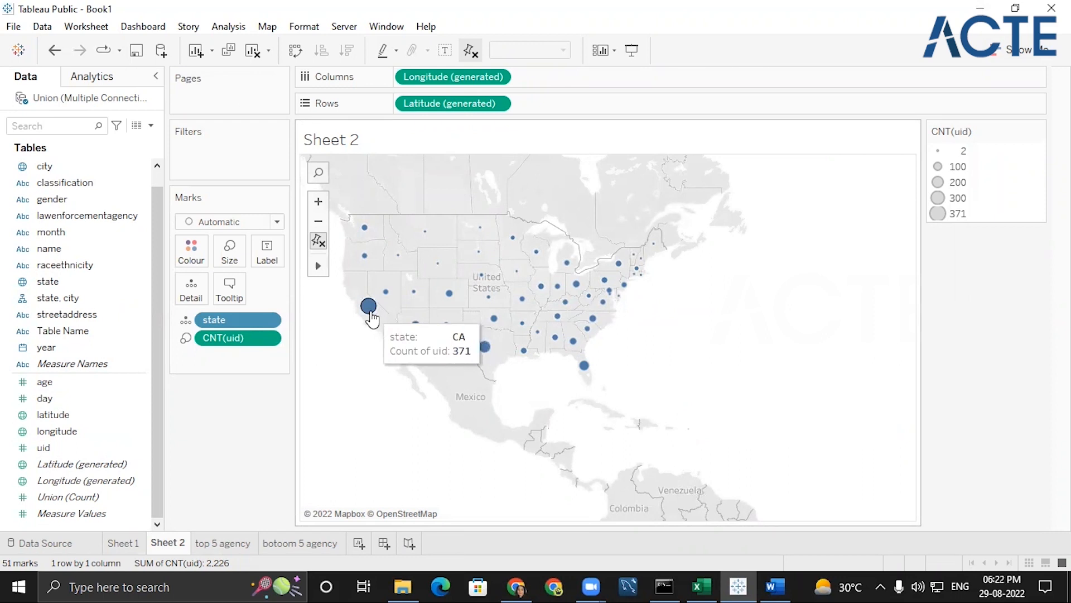
mouse_move(450, 304)
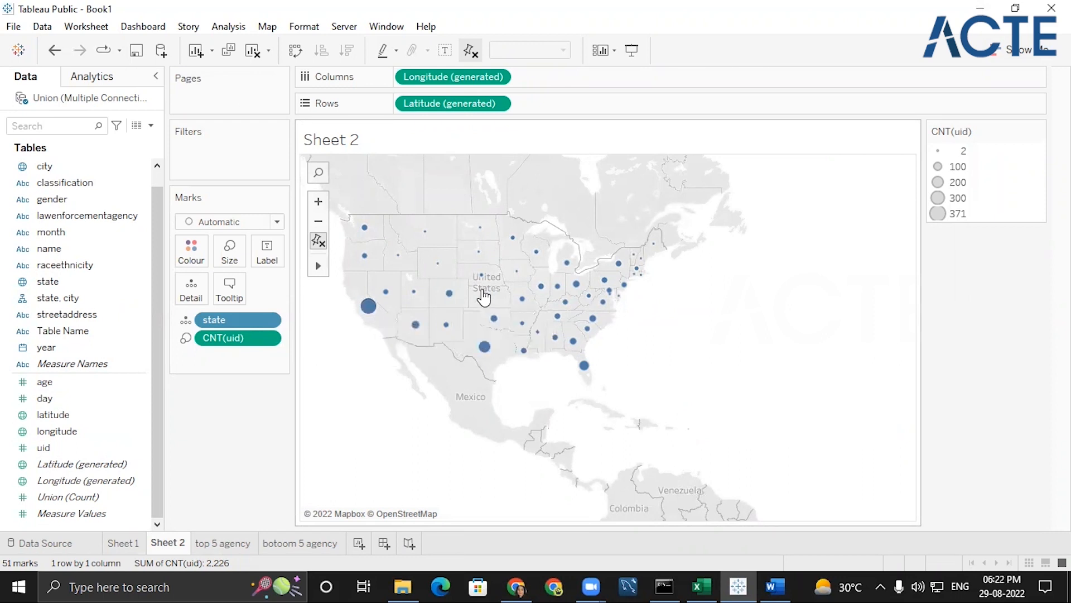
- Turn on mark labels for the map and use the state field as the label
left_click(445, 52)
left_click(445, 51)
left_click_drag(230, 322, 266, 250)
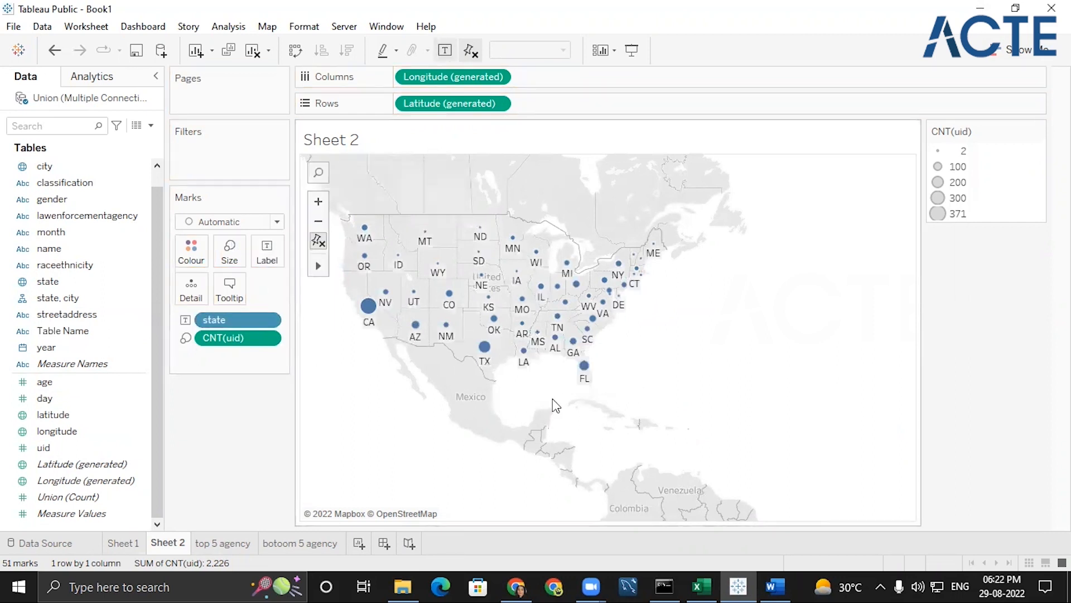
mouse_move(498, 332)
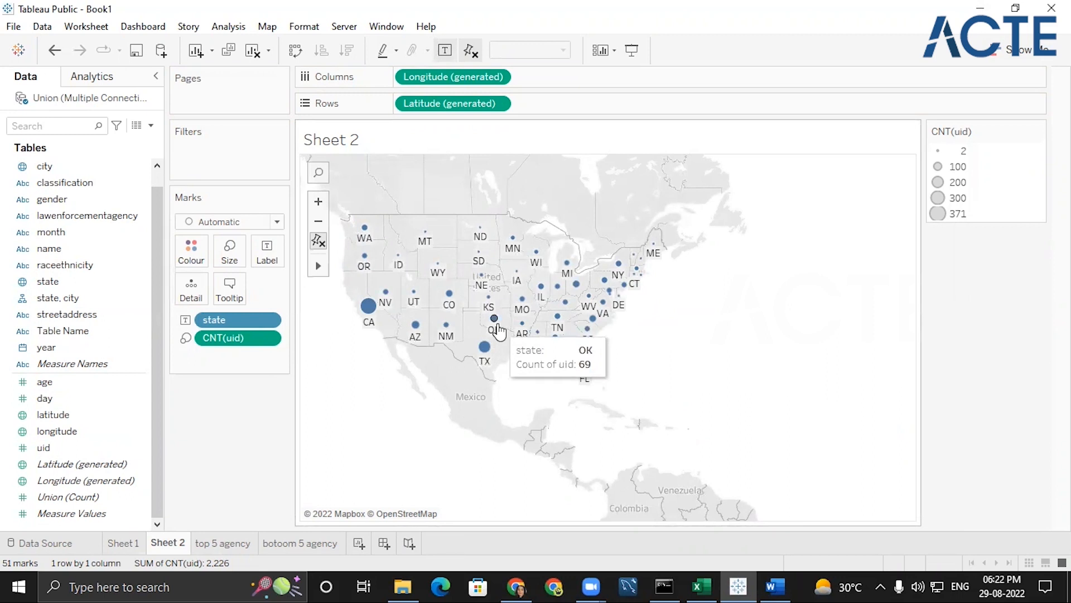
mouse_move(483, 358)
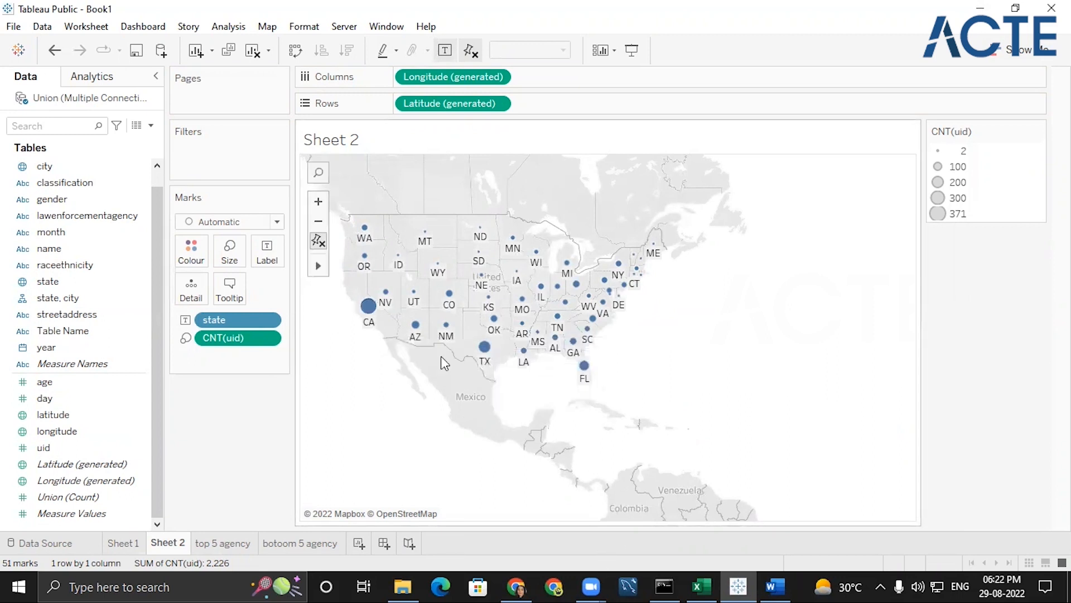
mouse_move(582, 379)
- Convert Sheet 2's symbol map to a filled map coloured by the count of uid
left_click(1025, 49)
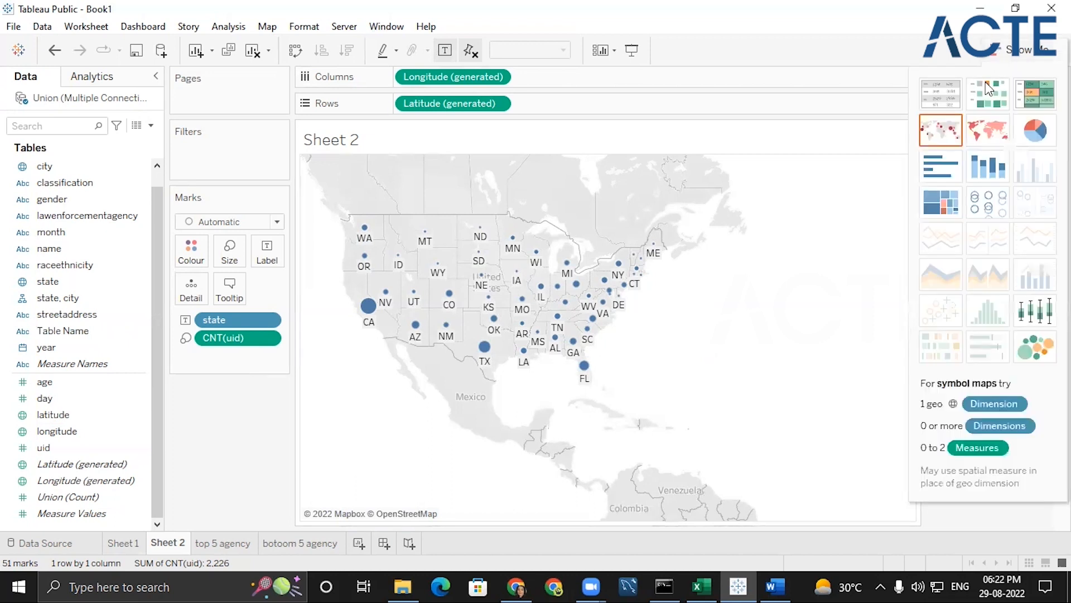
left_click(989, 131)
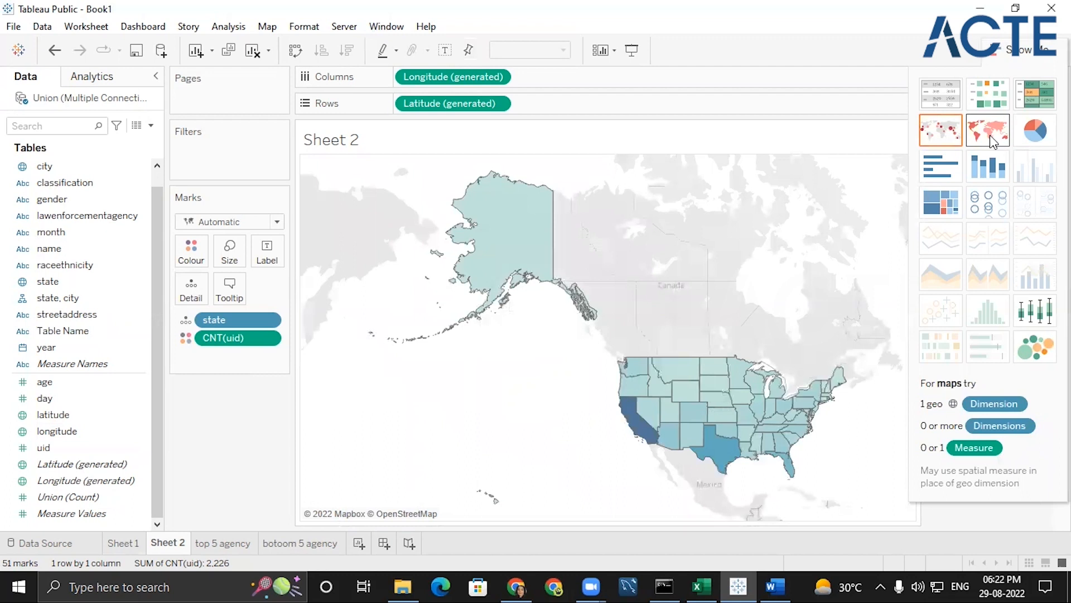
left_click(1026, 49)
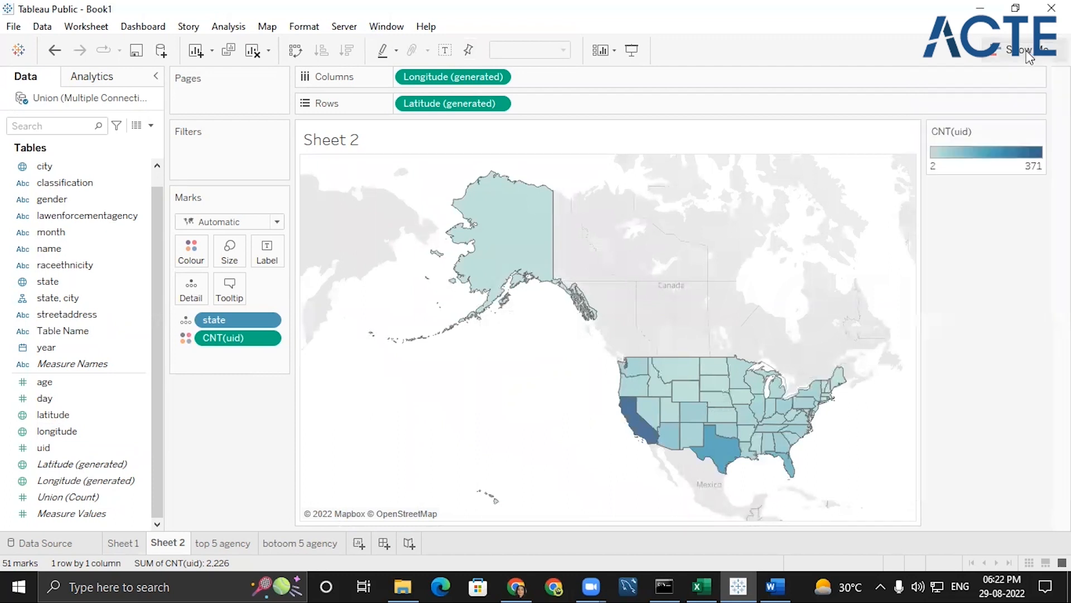
- Change the colour palette for the count of uid to Purple
left_click(1038, 132)
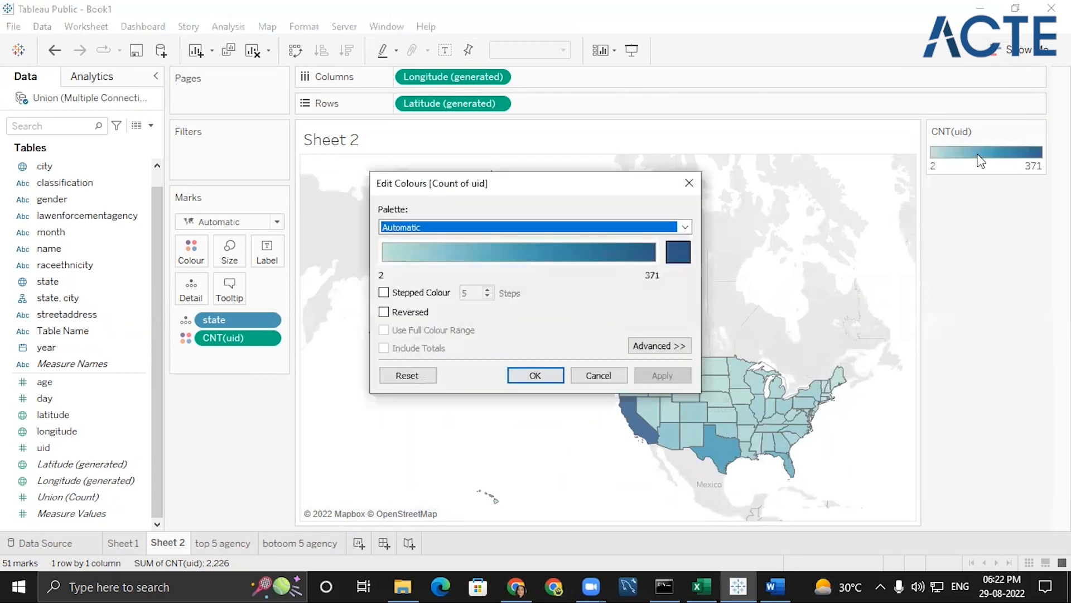
left_click(687, 228)
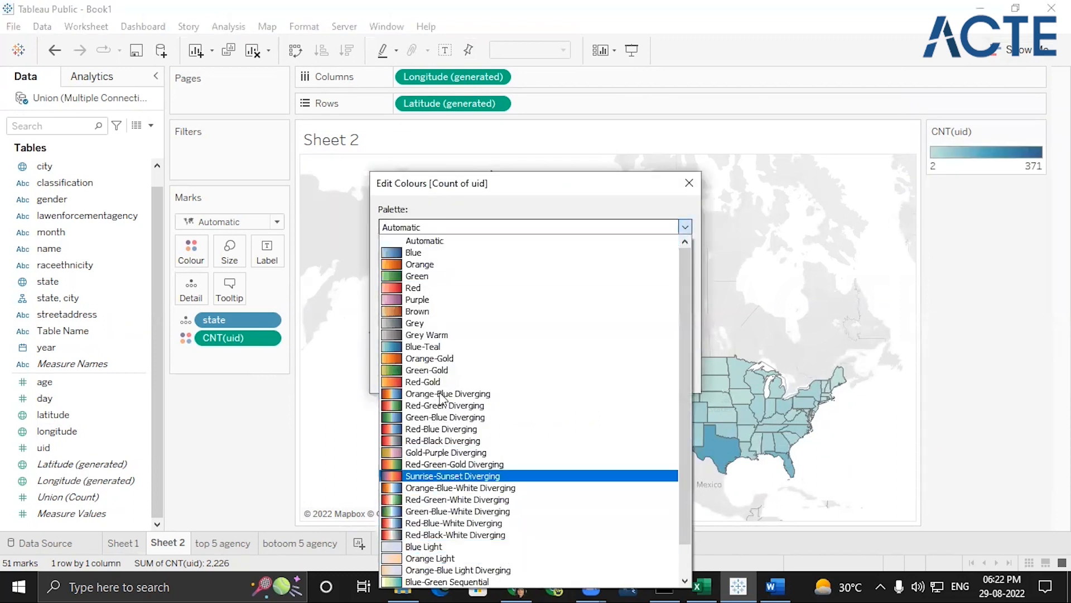
left_click(425, 301)
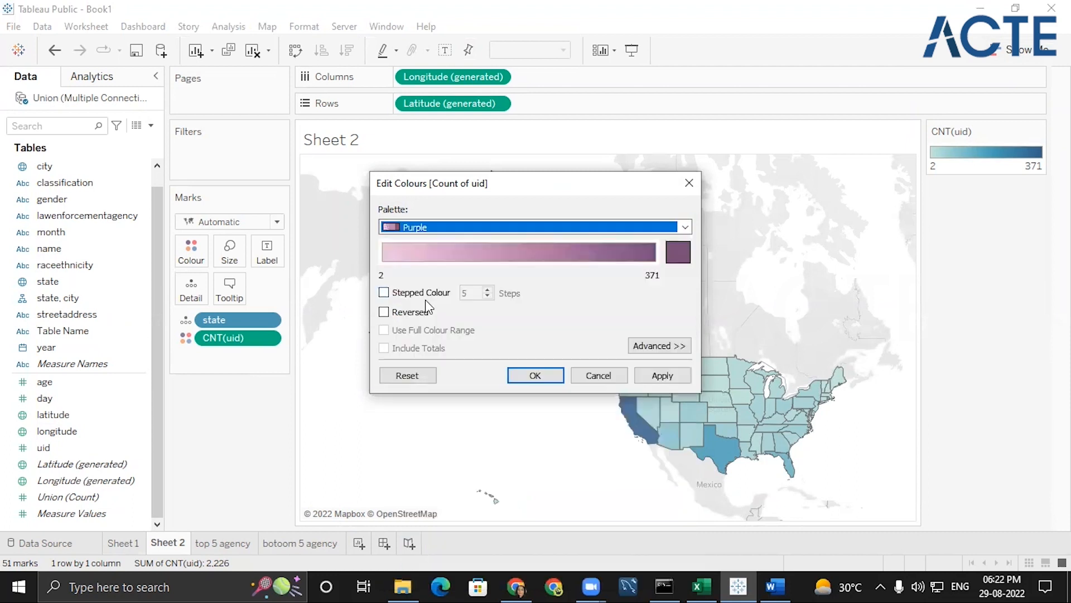
left_click(546, 373)
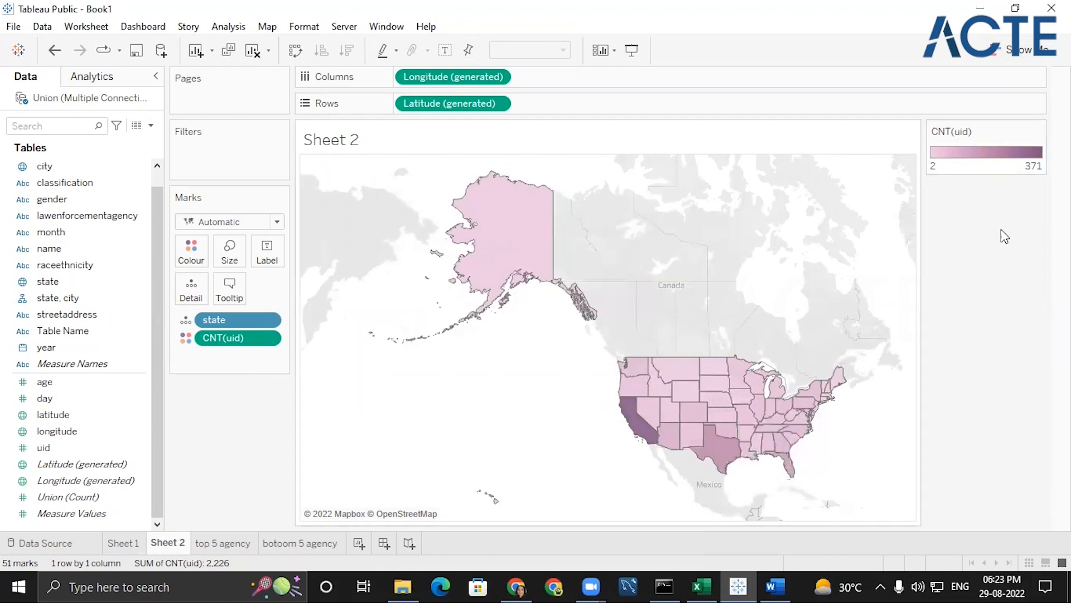
- Create a new dashboard, set its objects to Floating and add Sheet 2's map to it
left_click(384, 543)
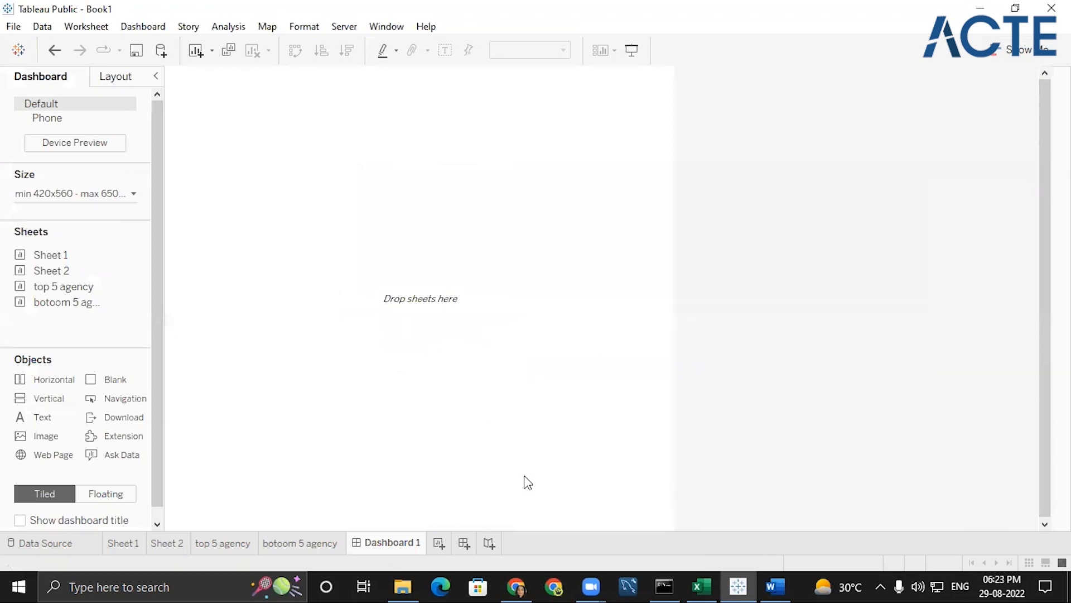
left_click(92, 498)
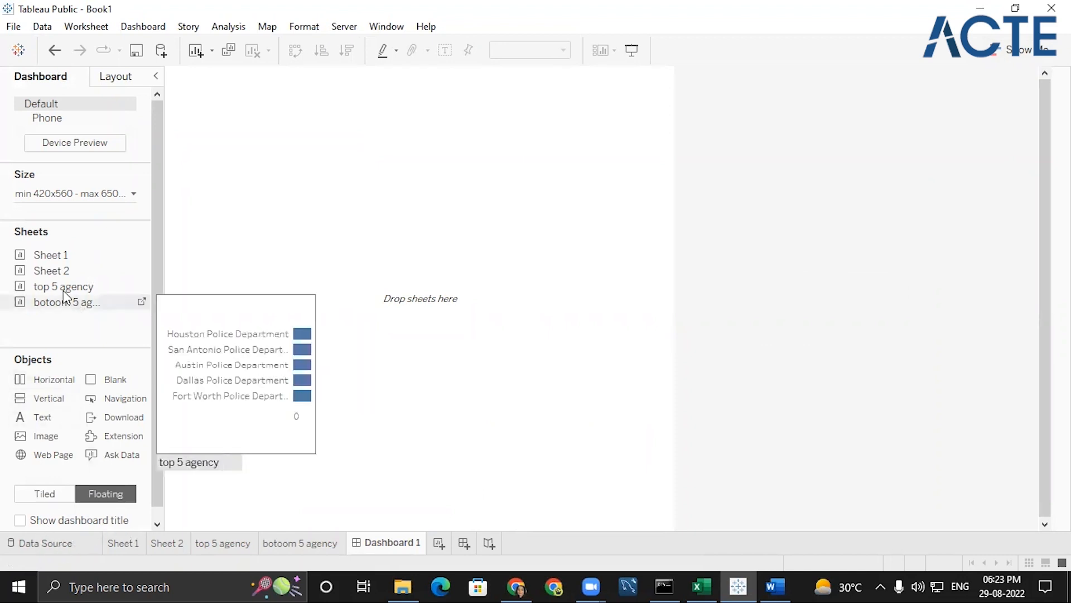
mouse_move(67, 307)
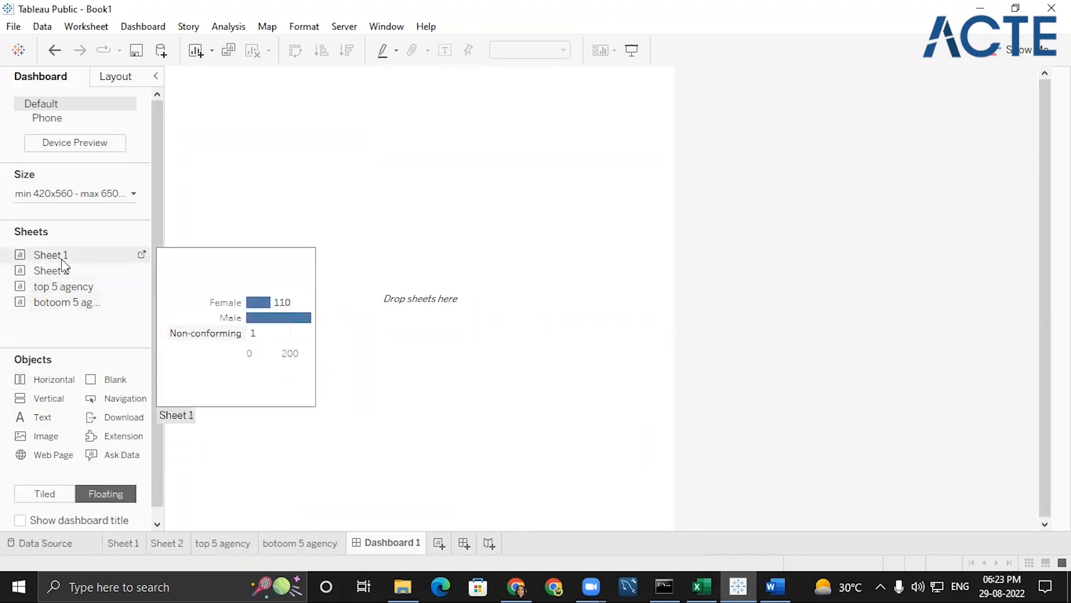
mouse_move(63, 274)
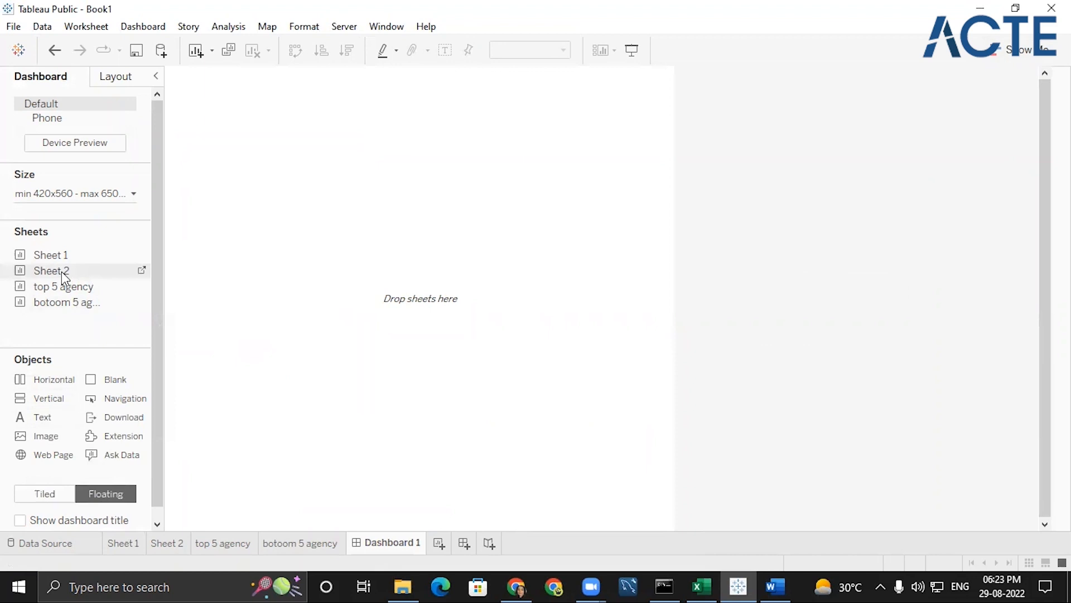
double_click(63, 272)
- Set the dashboard's size range to a minimum width of 620 px and a maximum width of 1220 px
left_click(119, 196)
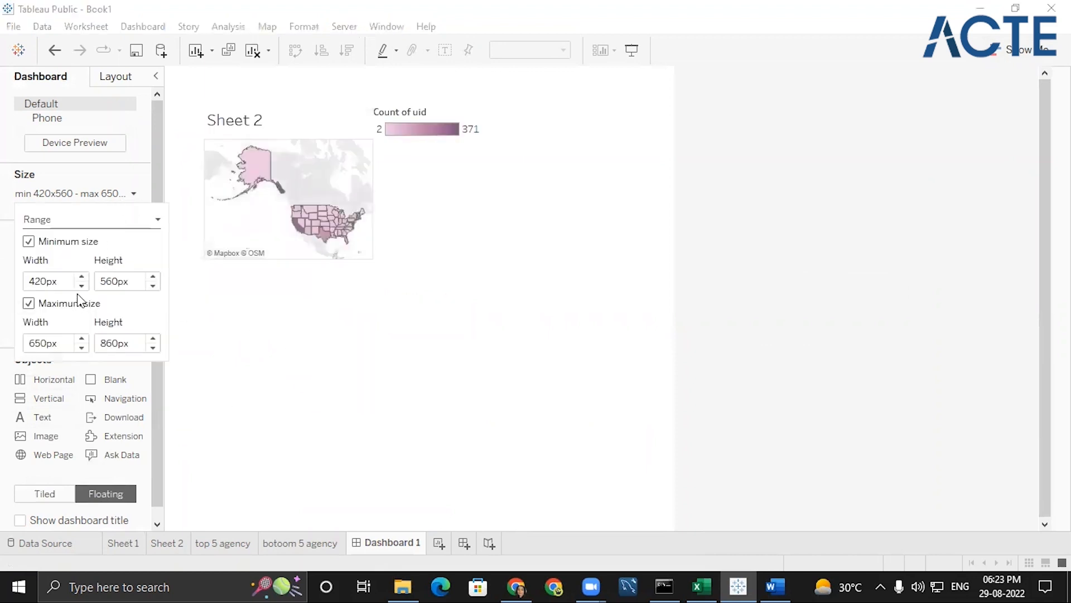
left_click(85, 275)
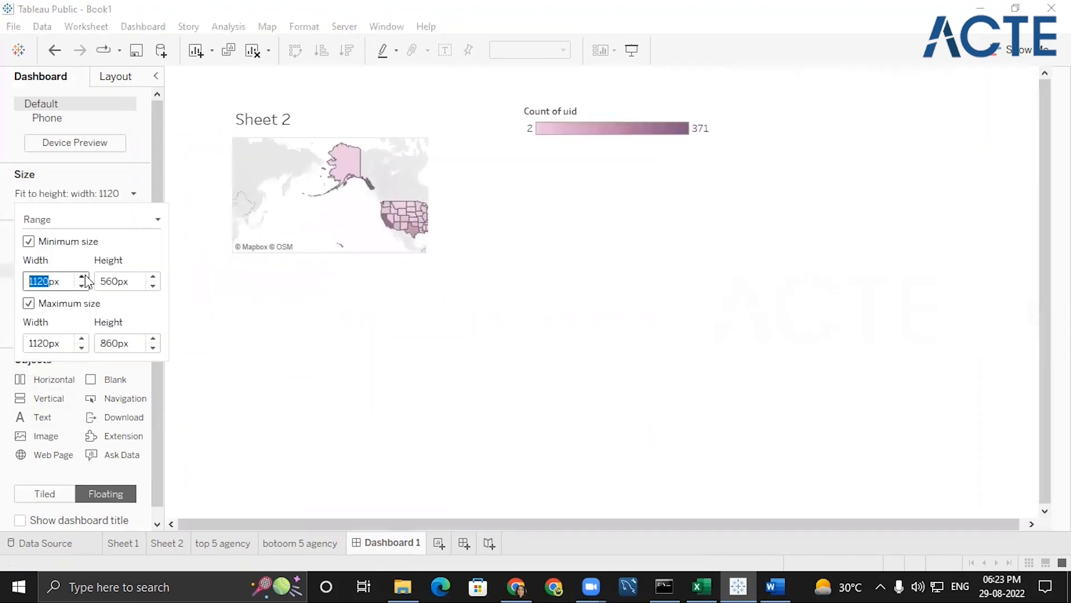
left_click(85, 276)
left_click(82, 285)
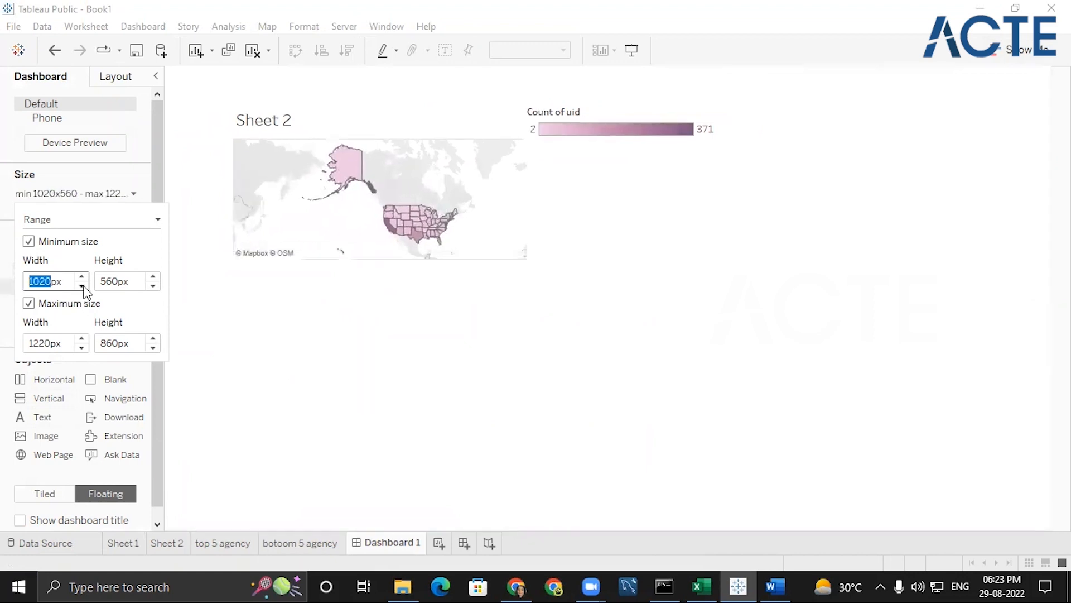
left_click(82, 286)
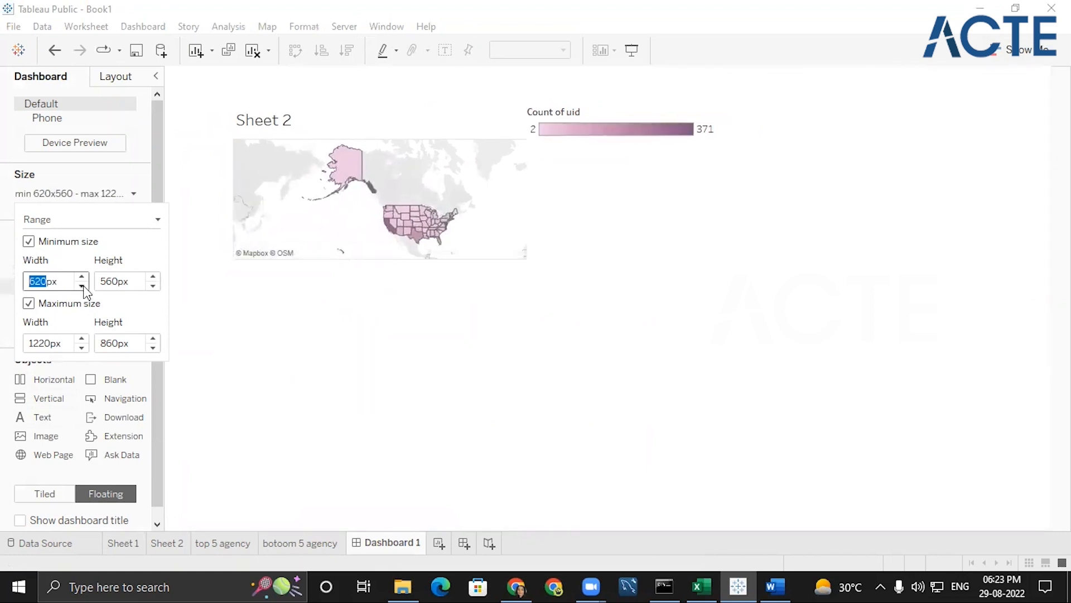
left_click(383, 337)
- Enlarge Sheet 2's map and move it to the upper-left corner of the dashboard
left_click(409, 248)
left_click_drag(524, 261, 580, 329)
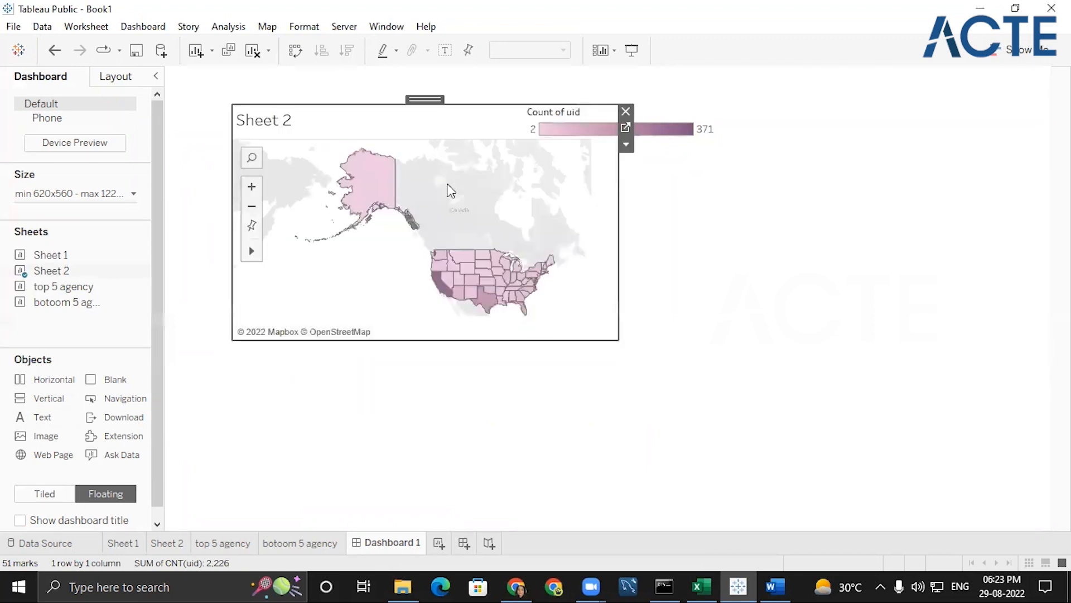
left_click_drag(425, 99, 393, 90)
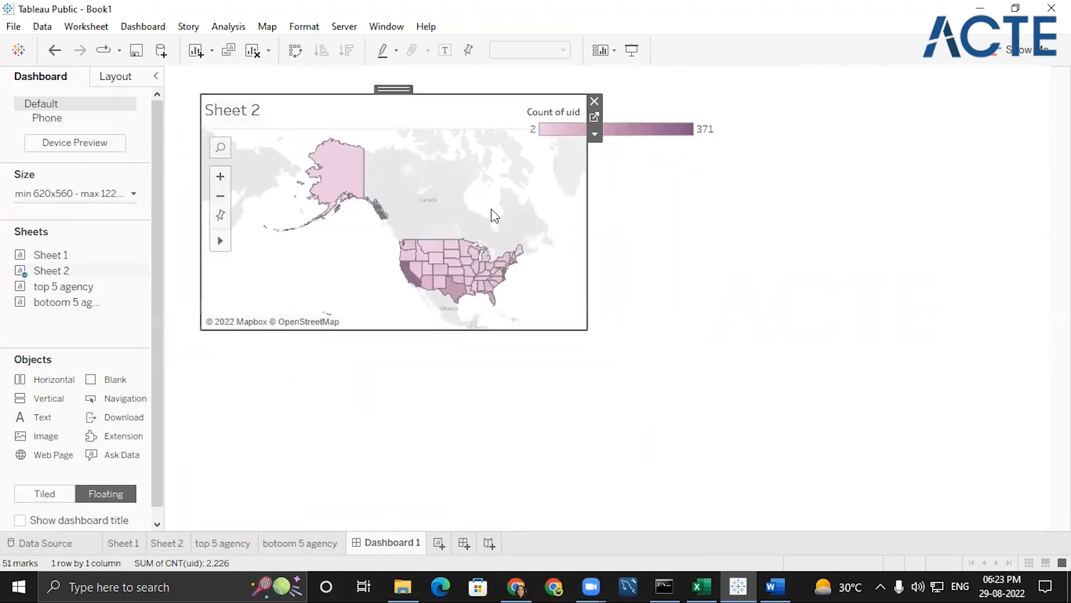
left_click(221, 177)
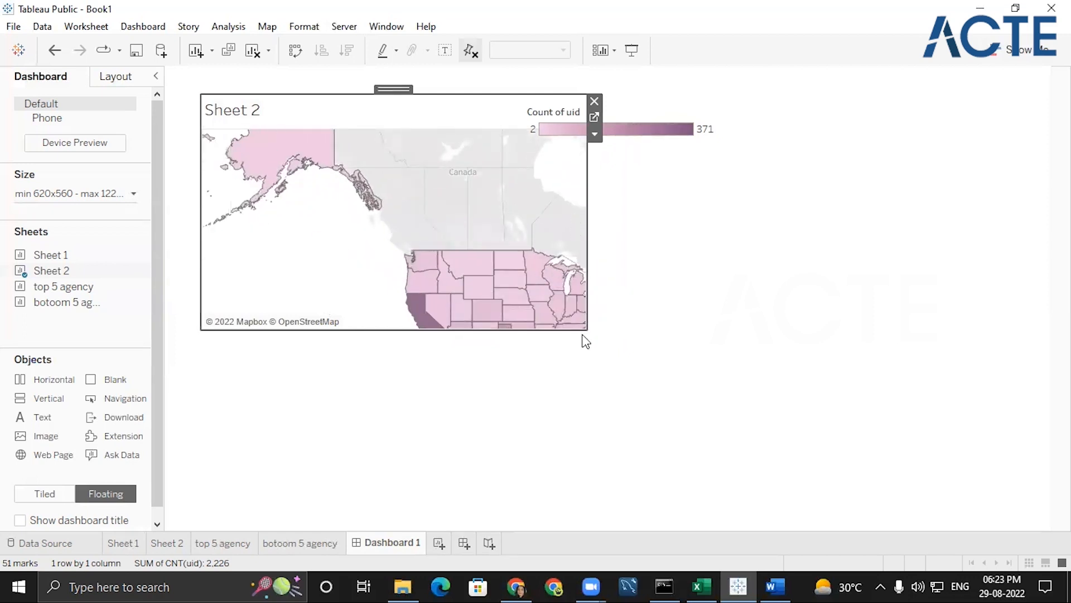
left_click_drag(587, 331, 604, 334)
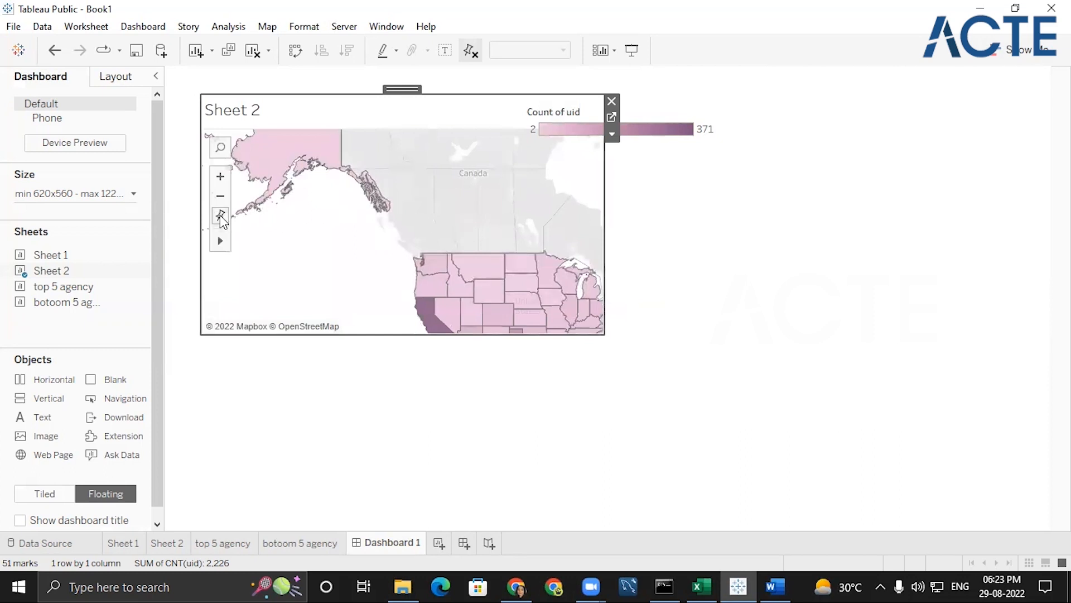
- Reset the dashboard map's view and zoom it in on the United States
left_click(220, 216)
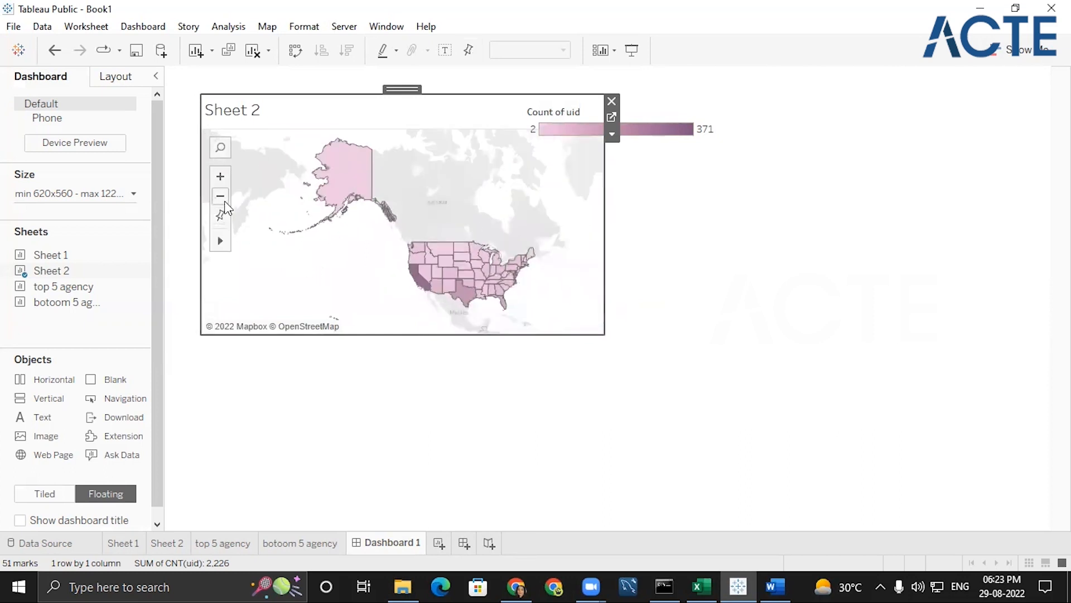
left_click(221, 177)
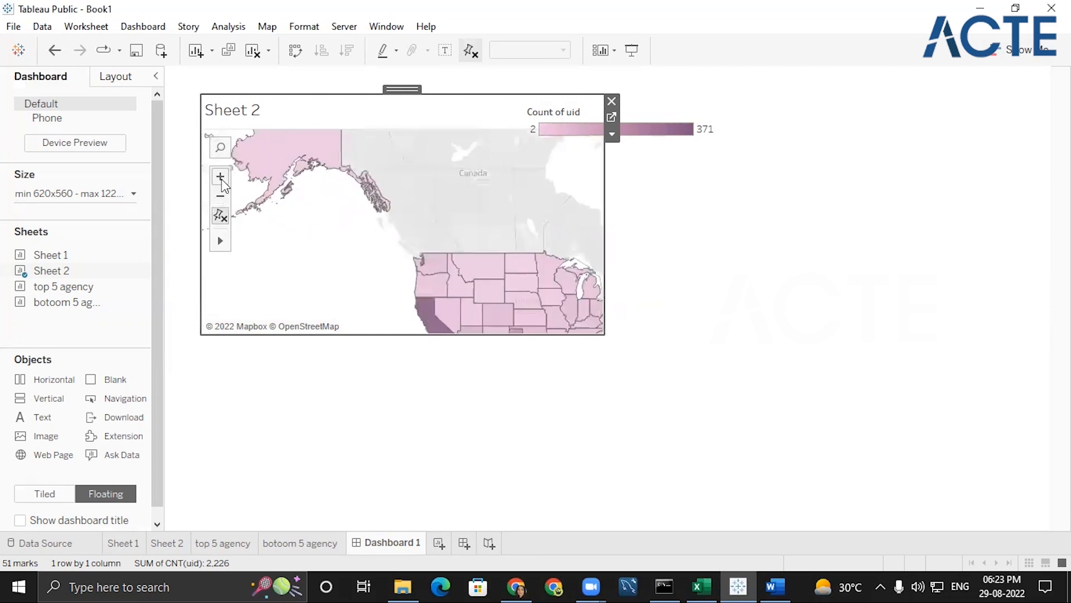
scroll(375, 286, "down", 2)
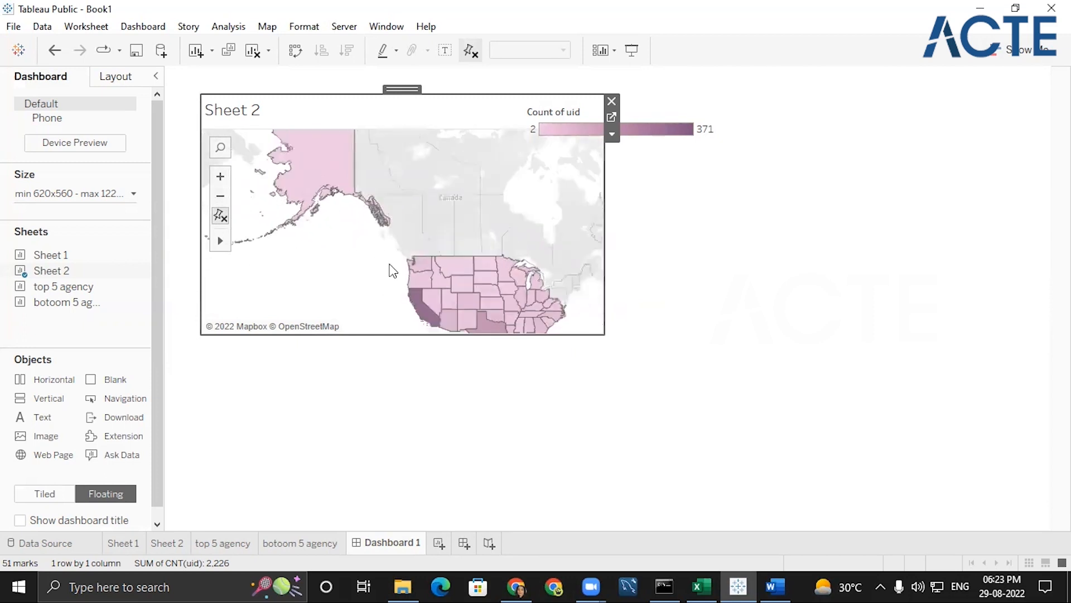
scroll(538, 296, "down", 1)
scroll(537, 296, "up", 2)
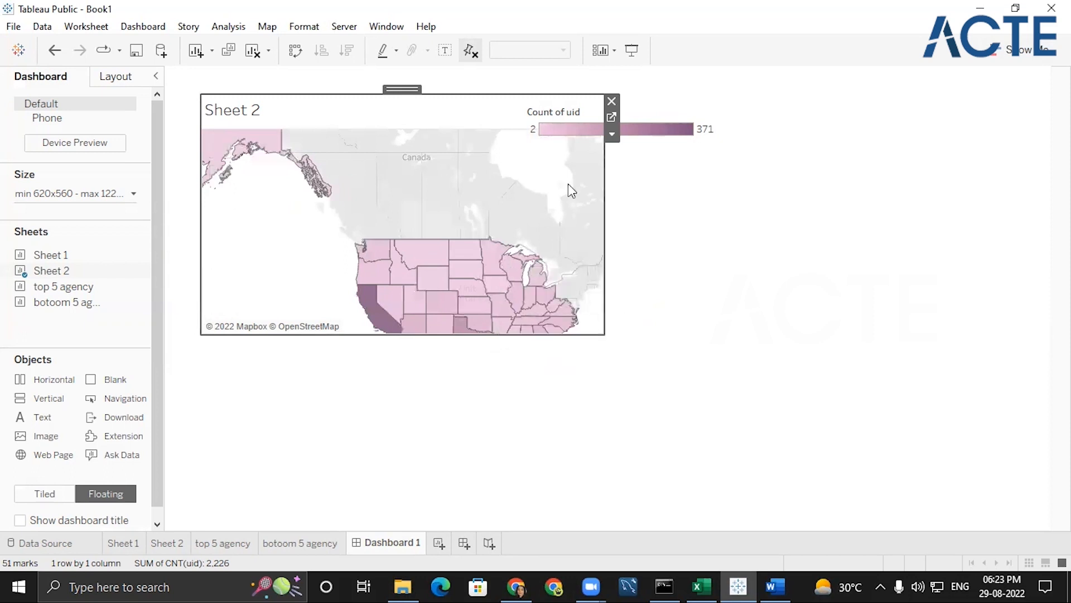
- Shrink the Count of uid colour legend and place it over the map's lower-left area
left_click(669, 110)
key("Delete")
key("ctrl+z")
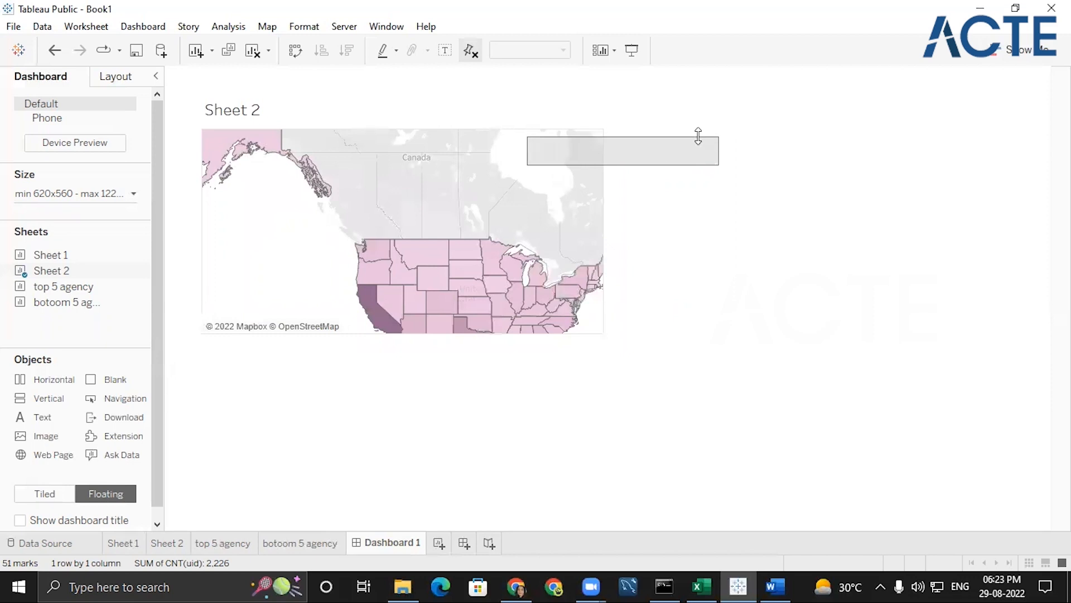
left_click_drag(524, 152, 257, 262)
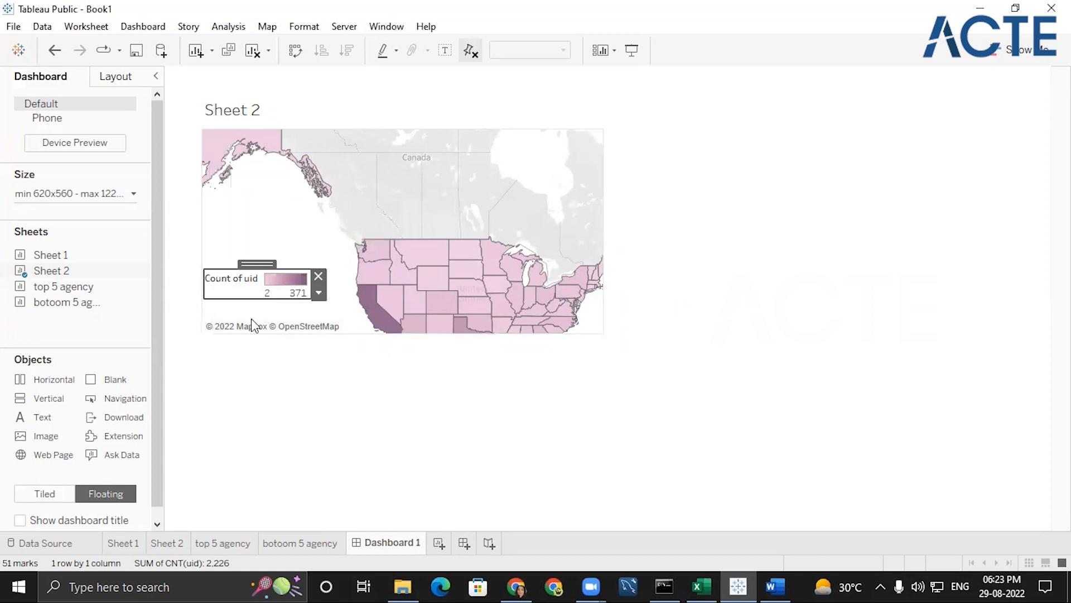
- Change the colour legend's title to "Encounter Count" and widen the legend so the full title fits
double_click(235, 282)
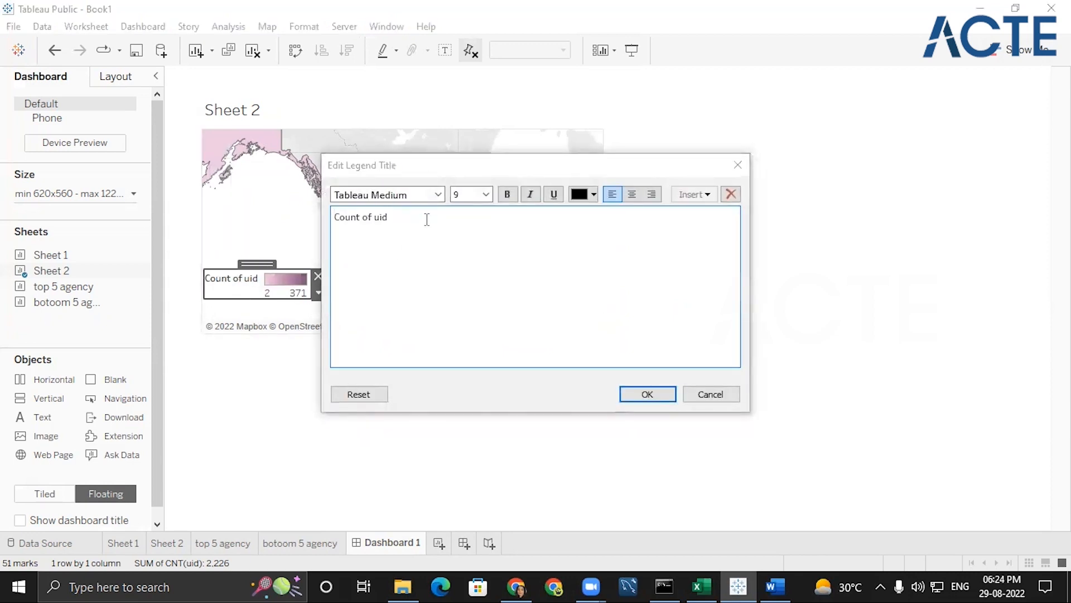
triple_click(377, 216)
key("BackSpace")
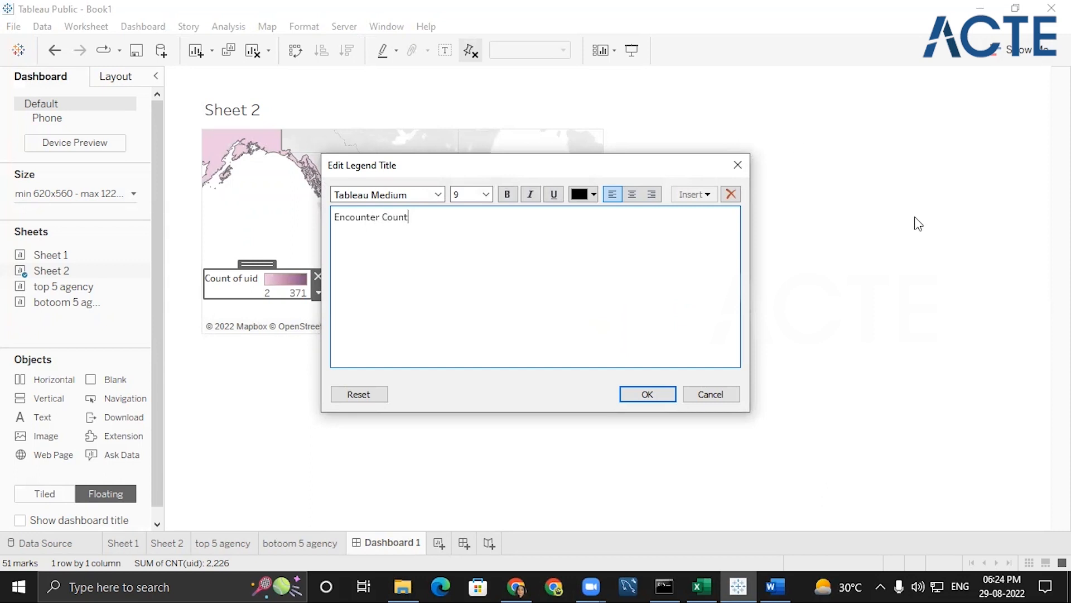
key("Tab")
key("Return")
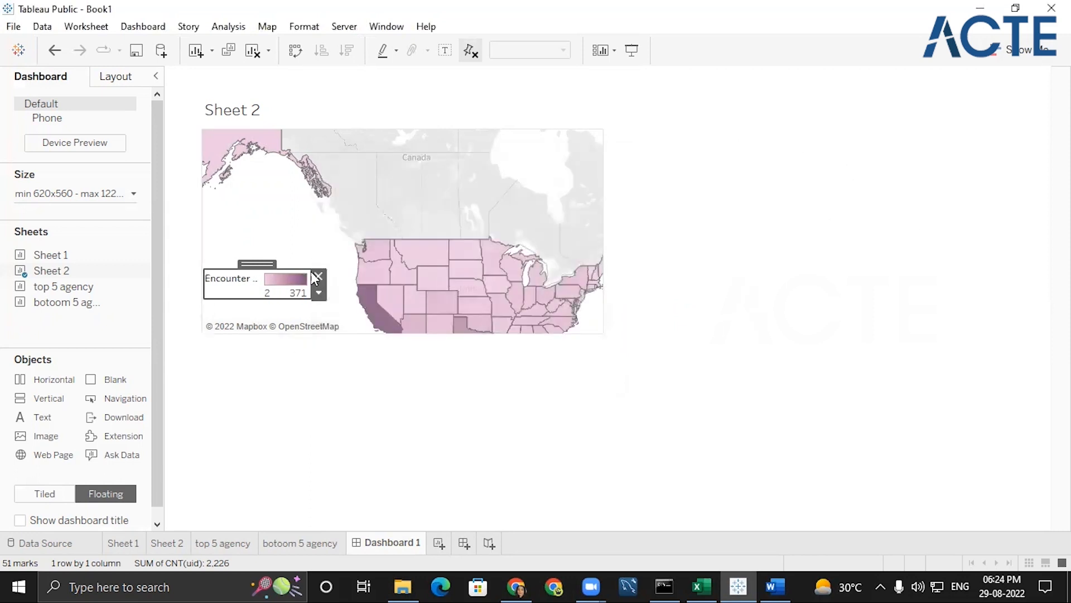
left_click_drag(311, 272, 353, 272)
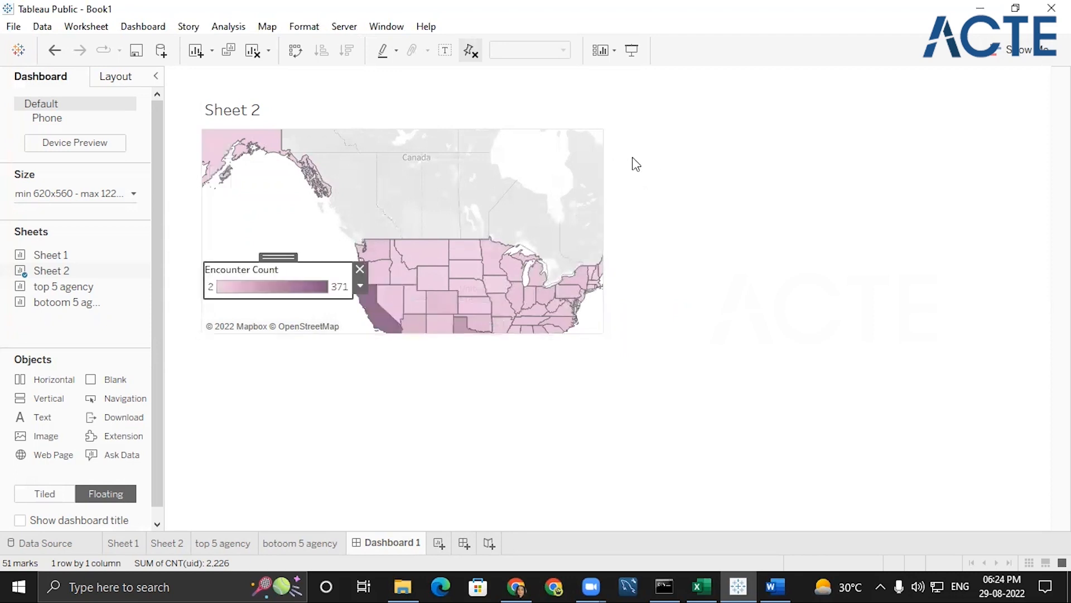
- Replace the map's sheet-name title with "Countrywise Encounter"
double_click(245, 107)
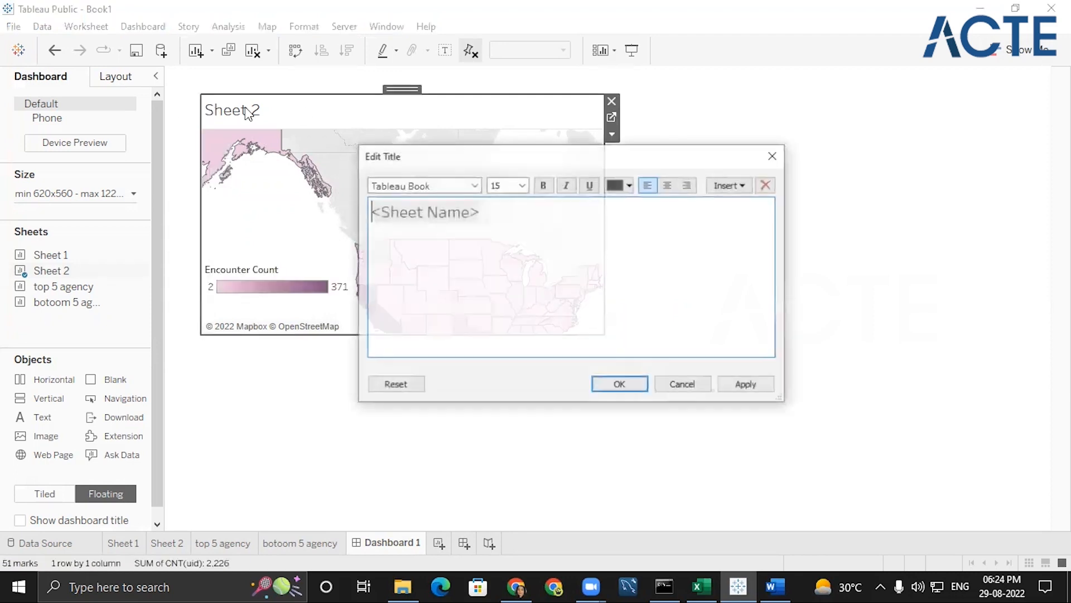
double_click(462, 211)
key("BackSpace")
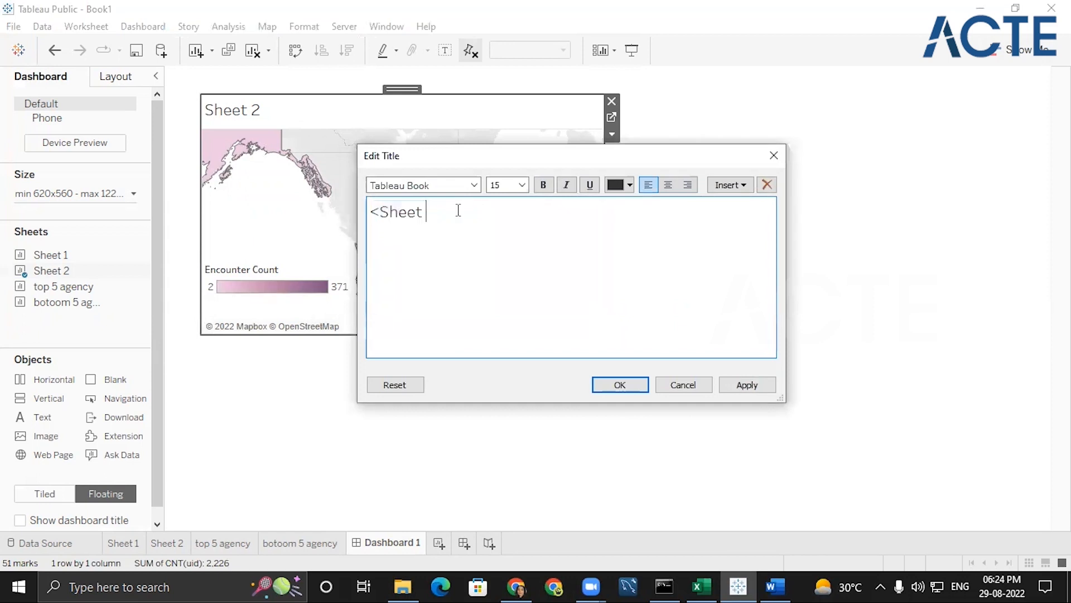
key("BackSpace")
key("BackSpace")
key("BackSpace")
type("Countrywise Encounter")
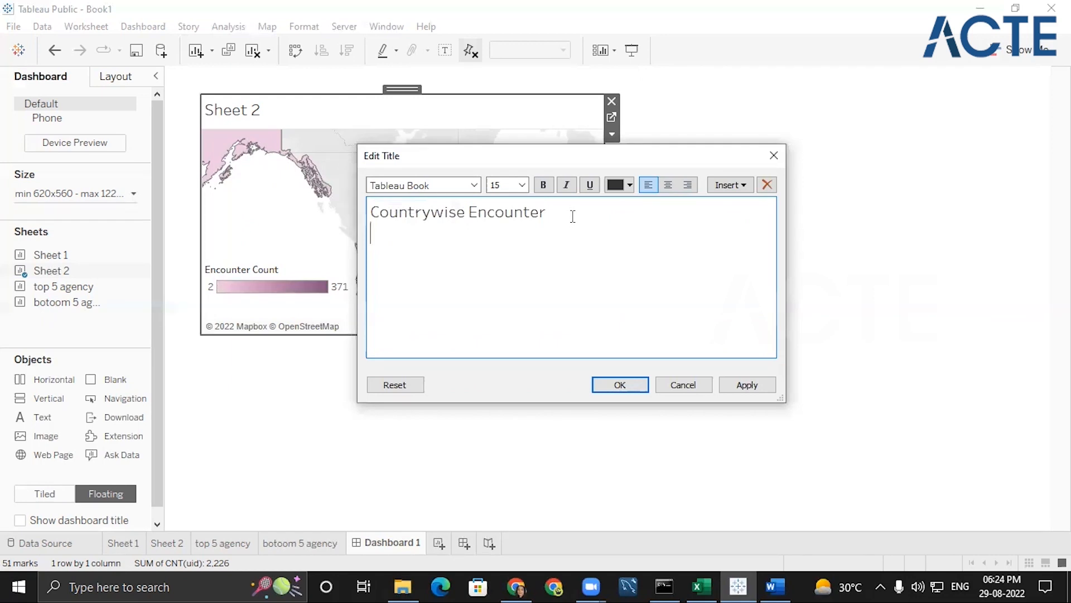
left_click(620, 384)
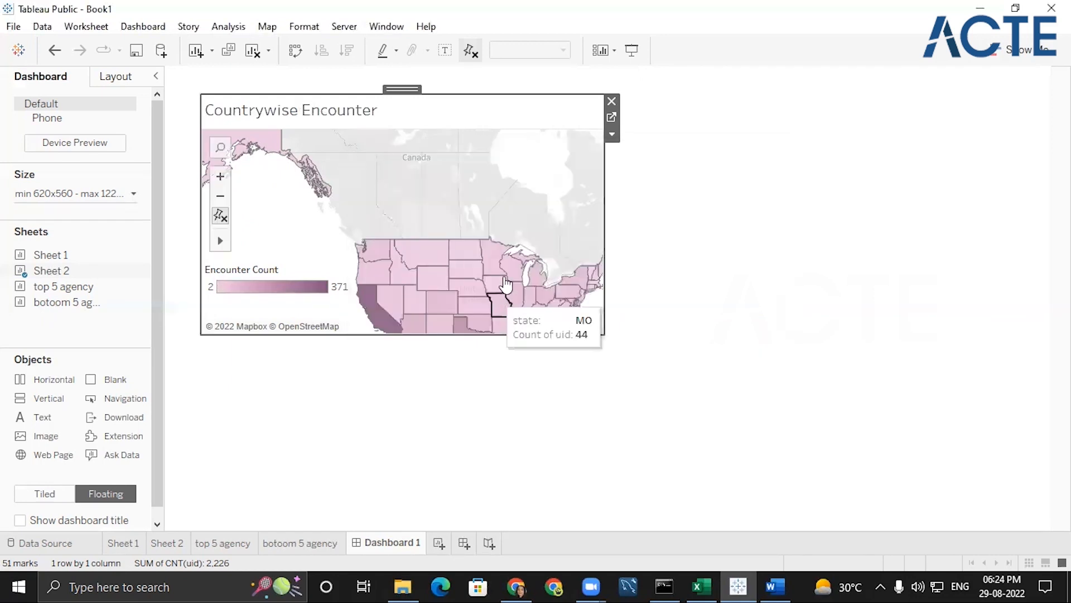
- Show the whole United States with Alaska on the map and change its title to "Statewise Encounter"
scroll(544, 243, "down", 3)
scroll(540, 260, "down", 2)
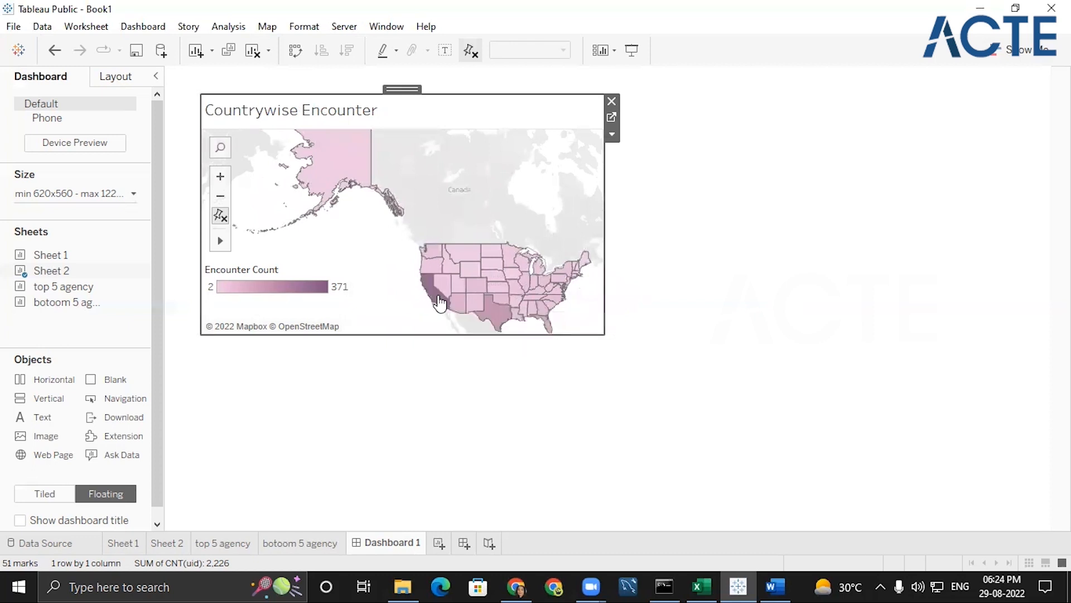
double_click(248, 115)
left_click(433, 215)
key("BackSpace")
key("BackSpace")
key("BackSpace")
key("BackSpace")
key("BackSpace")
key("BackSpace")
key("BackSpace")
type("Statewise Encounter")
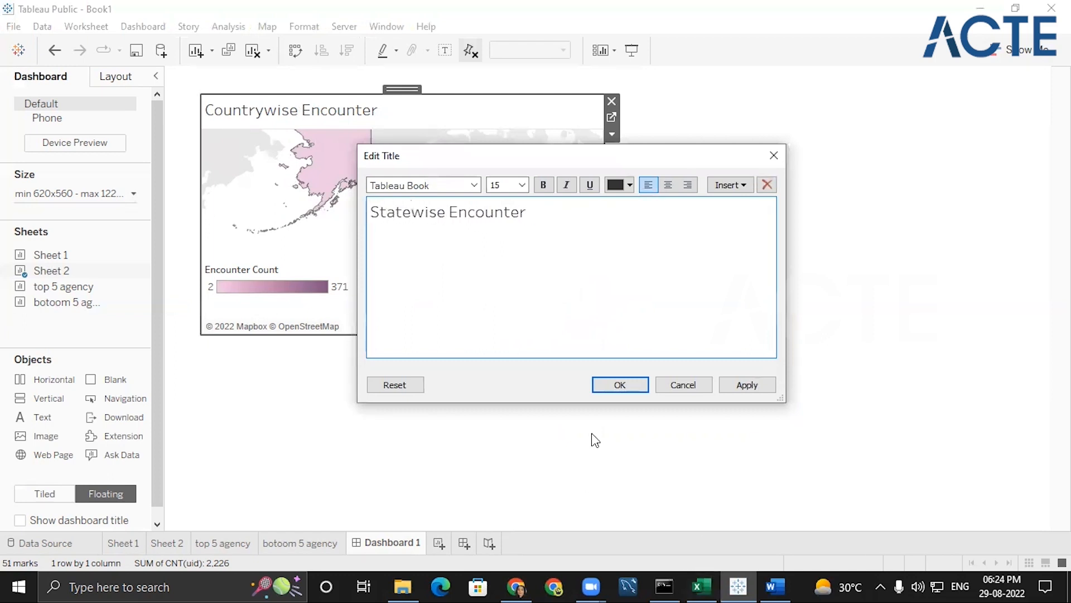
left_click_drag(662, 162, 772, 163)
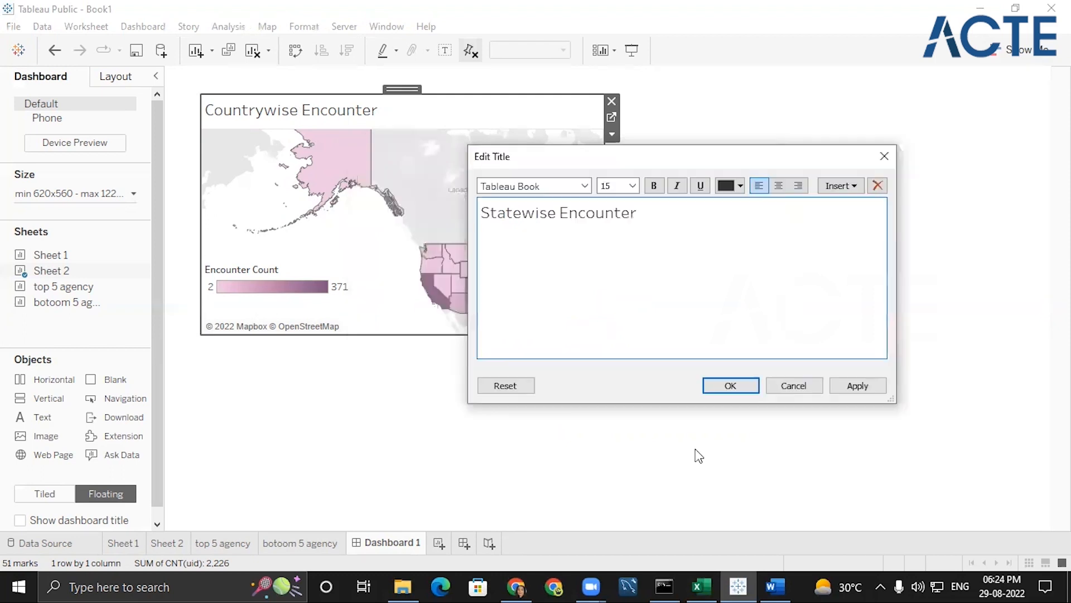
key("Return")
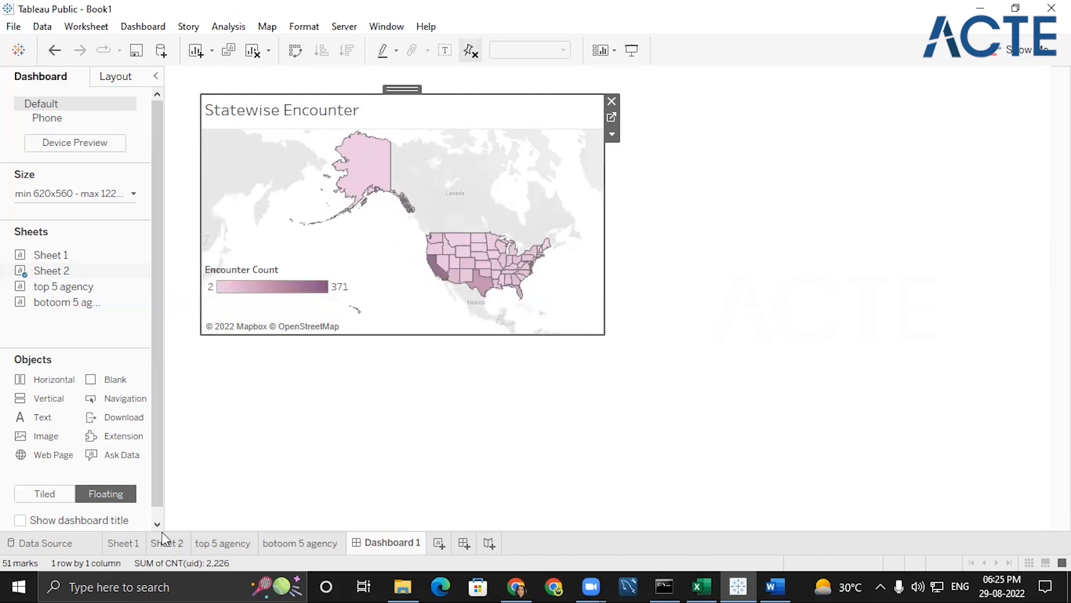
- On Sheet 2, change the Encounter Count colour palette to Red-Green Diverging
left_click(127, 541)
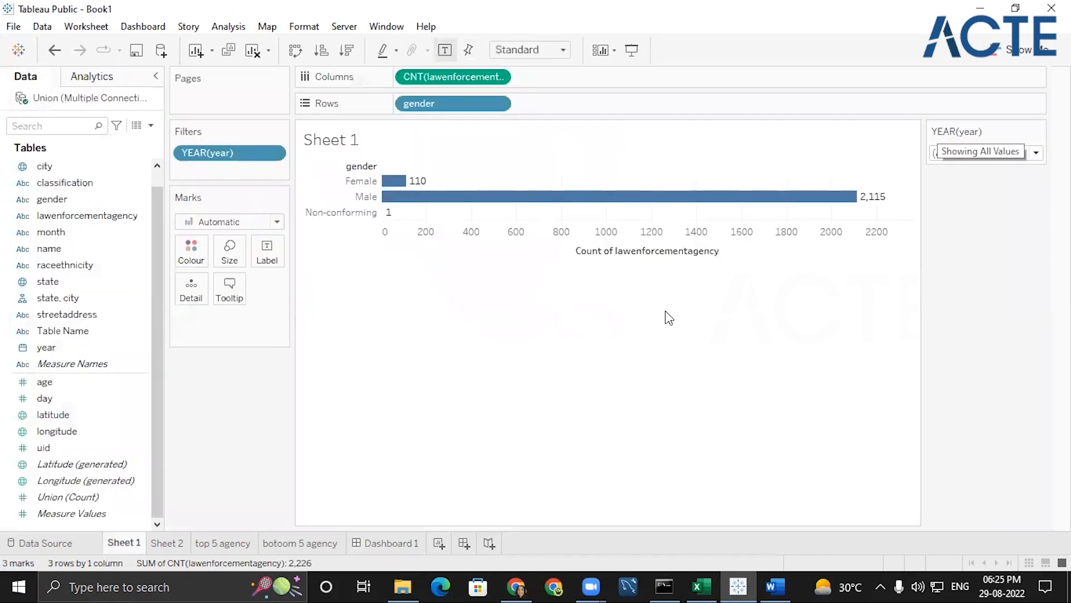
left_click(168, 542)
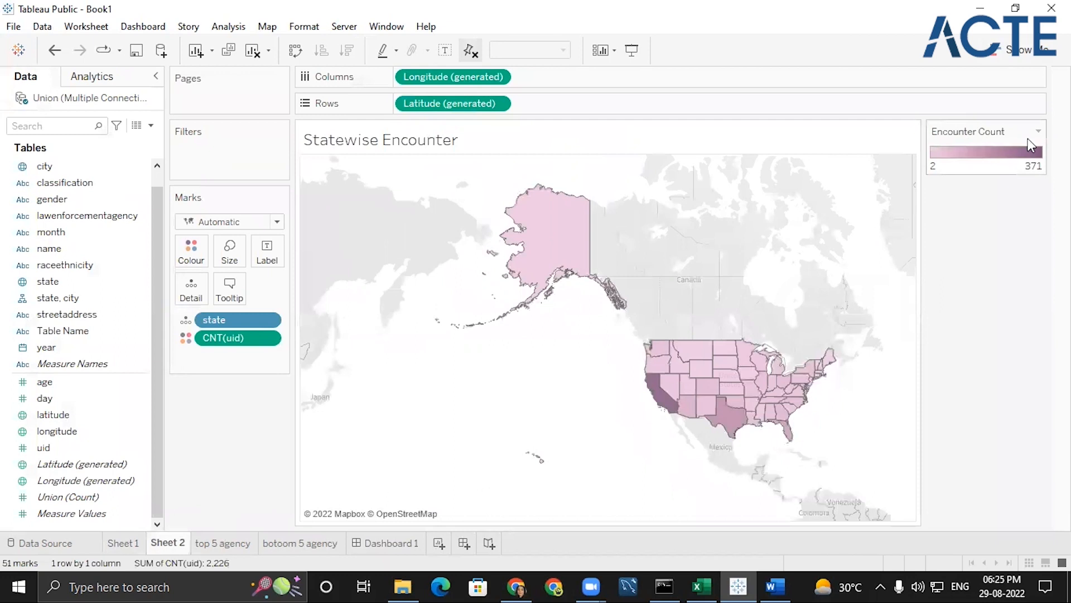
left_click(1038, 133)
left_click(965, 142)
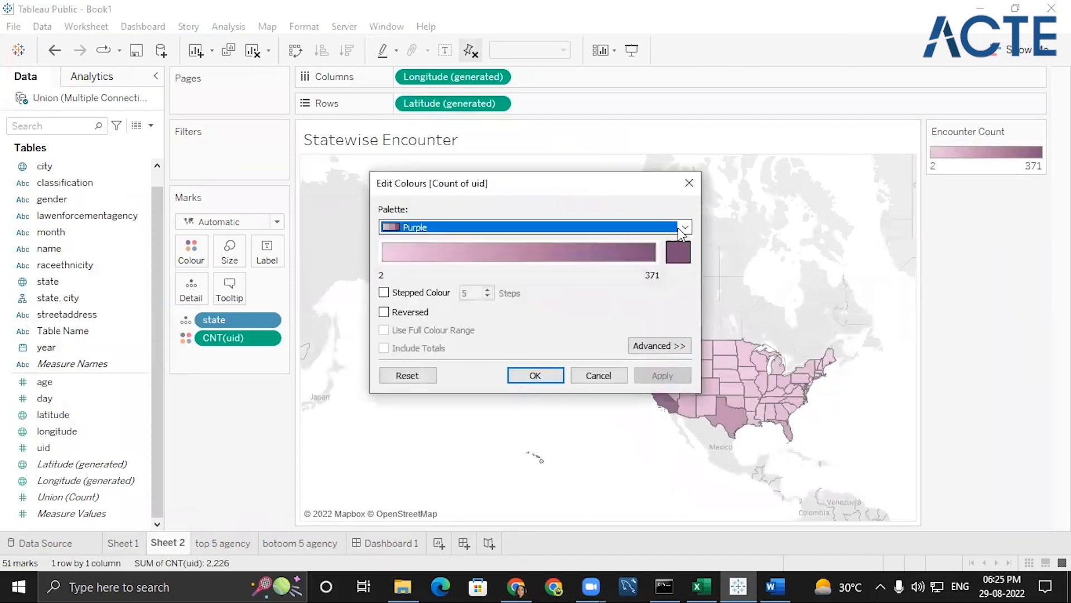
left_click(684, 227)
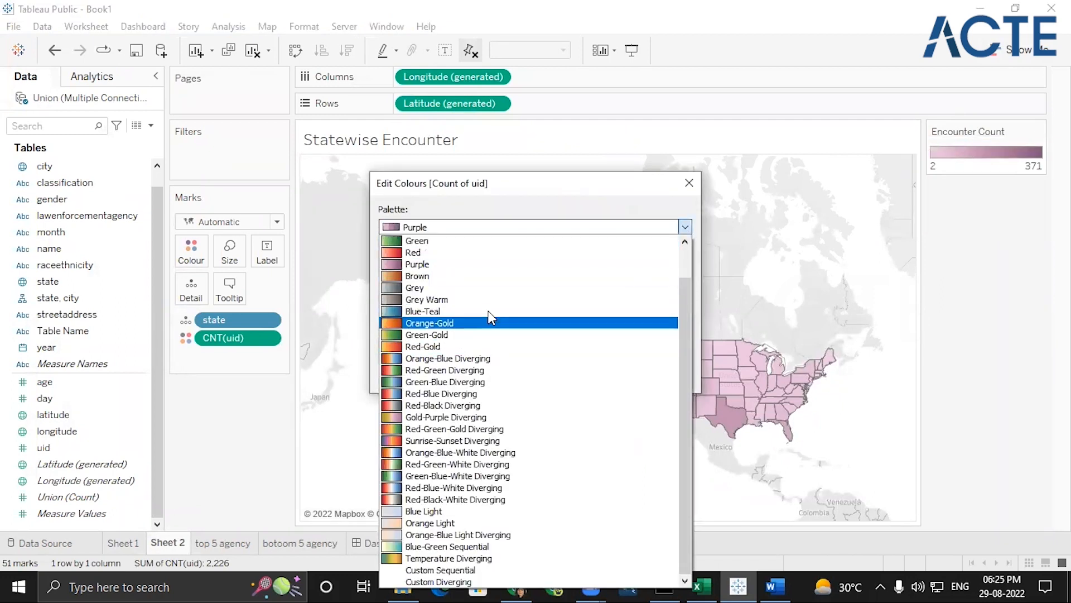
left_click(423, 370)
left_click(536, 375)
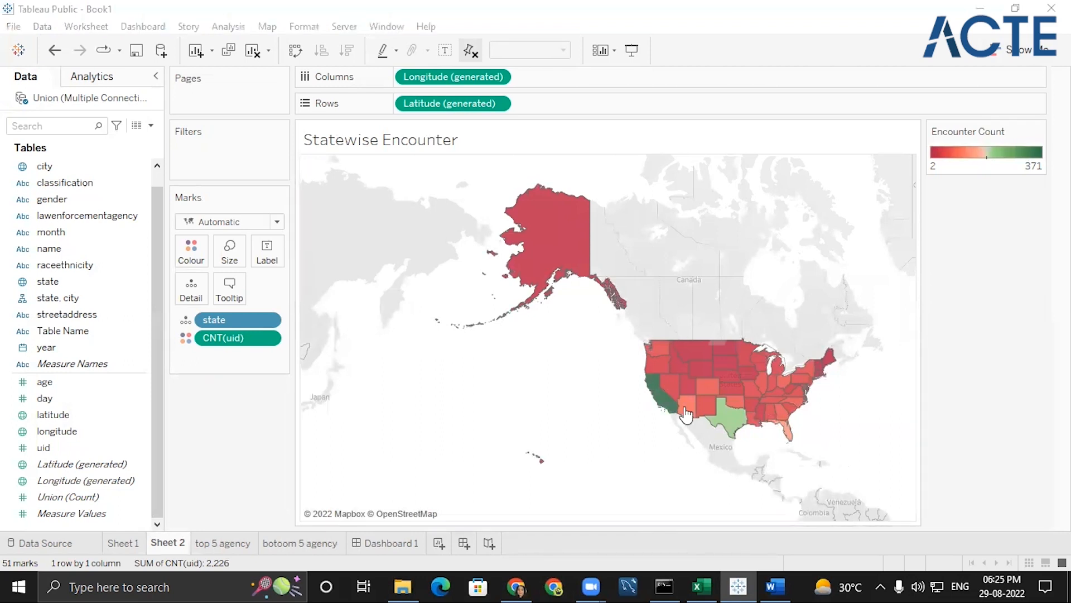
- On Dashboard 1, add the second line "California are highest rated state in encounter" to the map's title
mouse_move(667, 402)
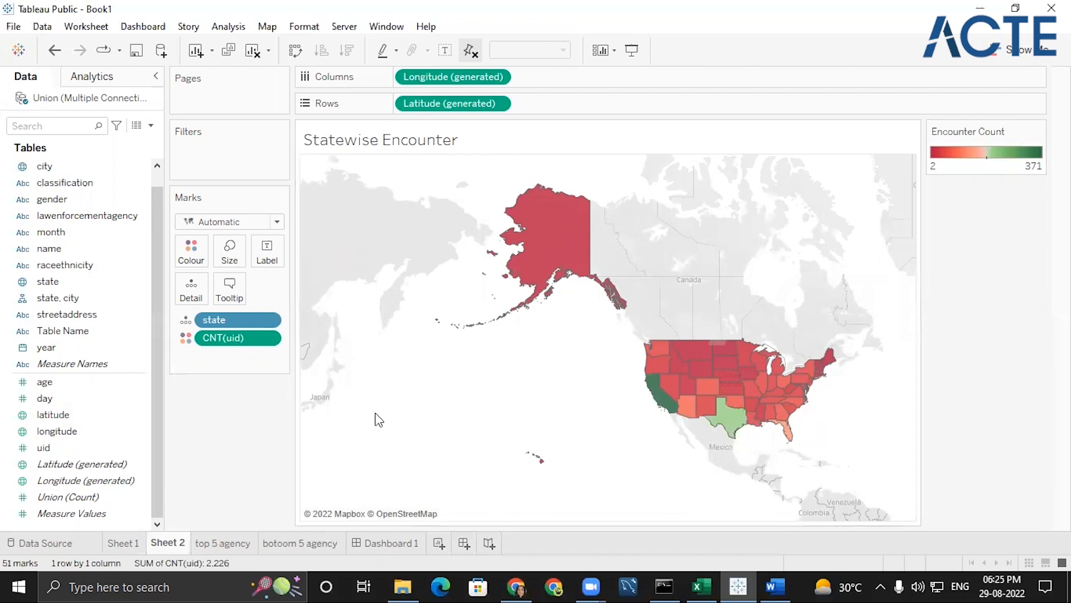
left_click(386, 539)
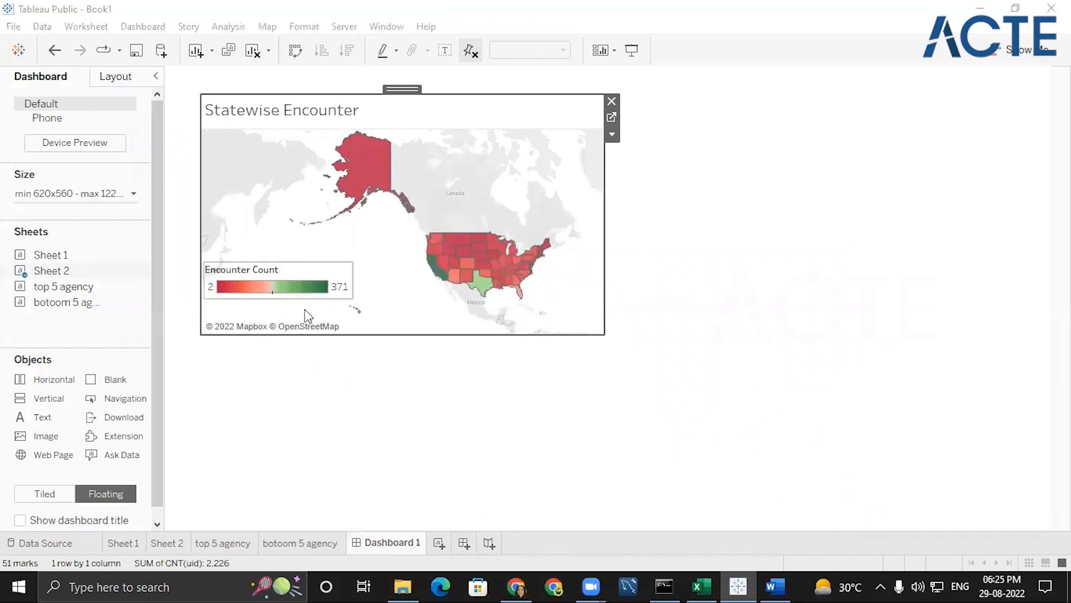
double_click(366, 116)
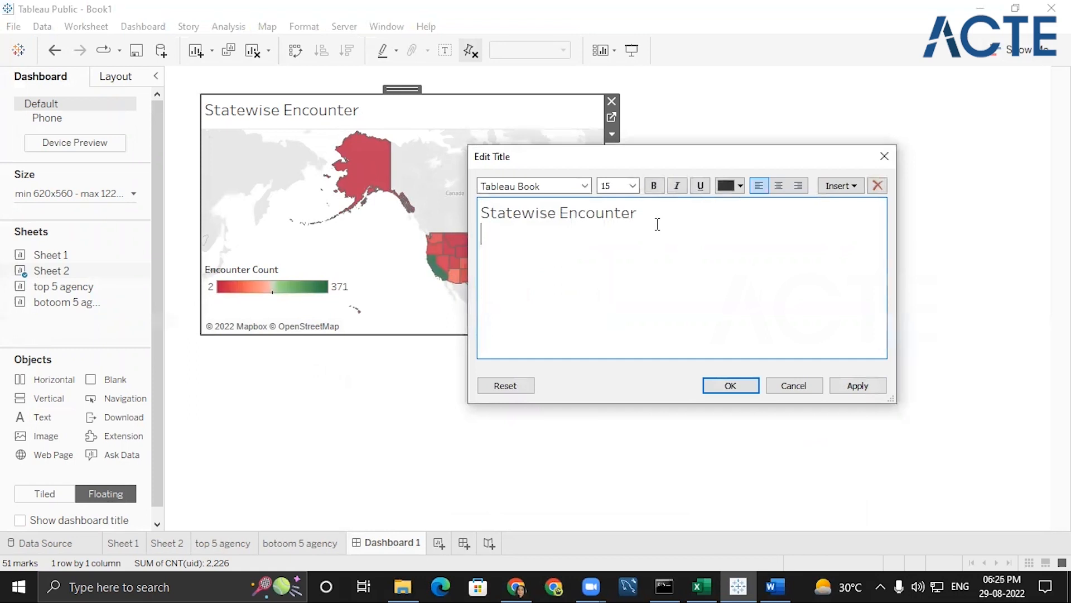
type("California are high")
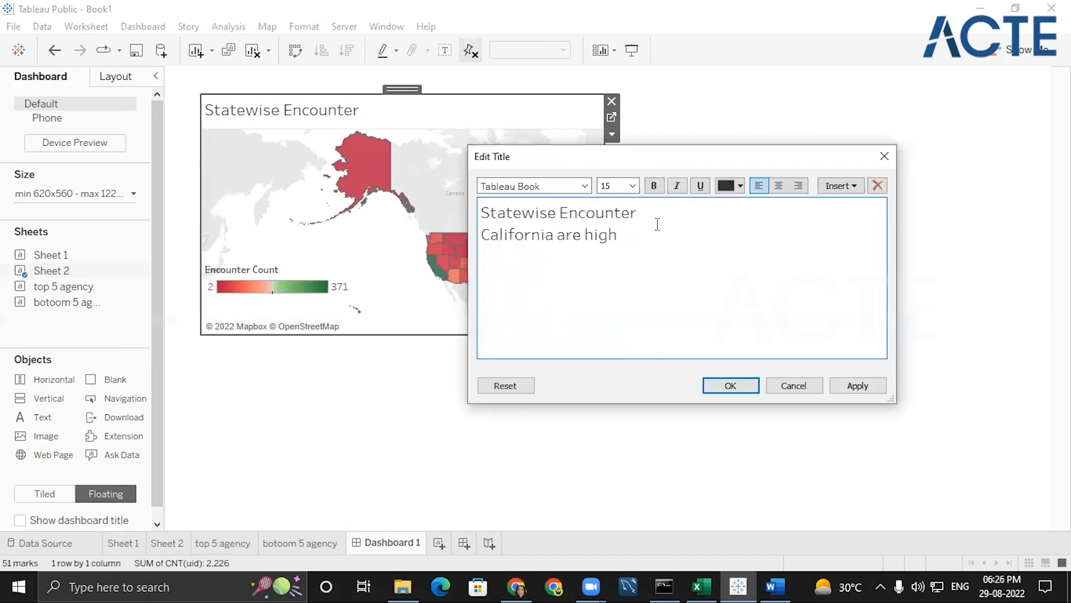
type("ehest ")
type("rated")
type(" sstate")
type("tat")
type("e in encound")
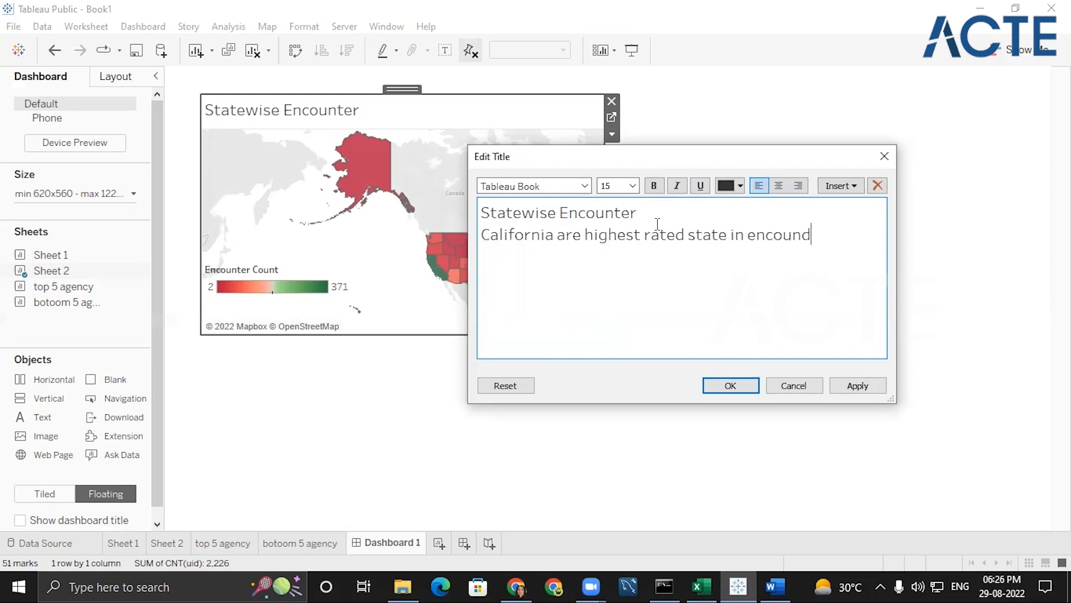
key("BackSpace")
type("ter")
- Format the title's California line as bold orange text in size 12 and apply the title
triple_click(605, 238)
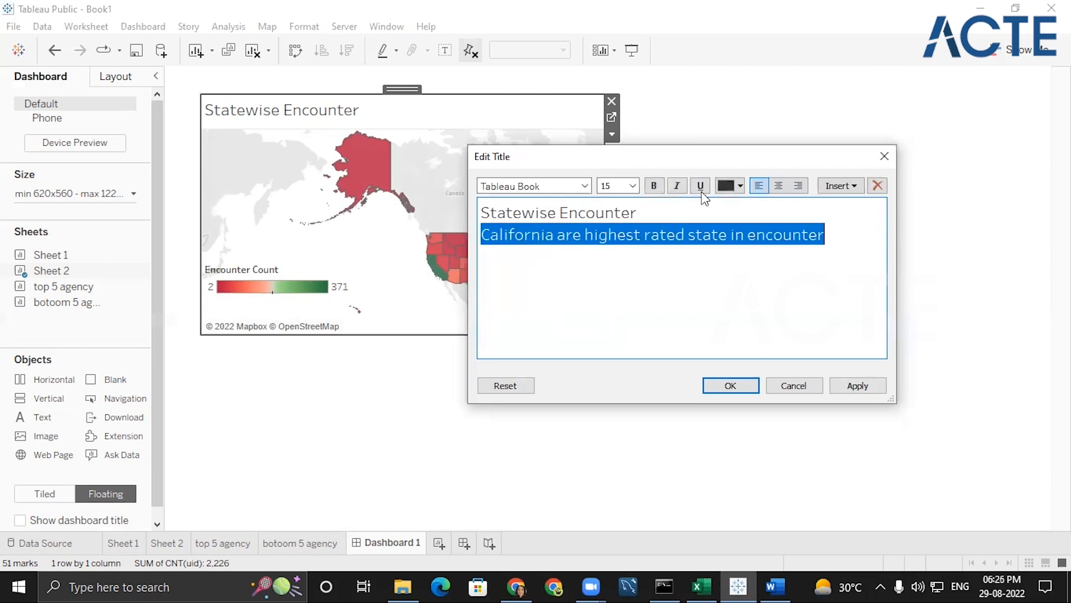
left_click(741, 186)
left_click(755, 202)
left_click(653, 185)
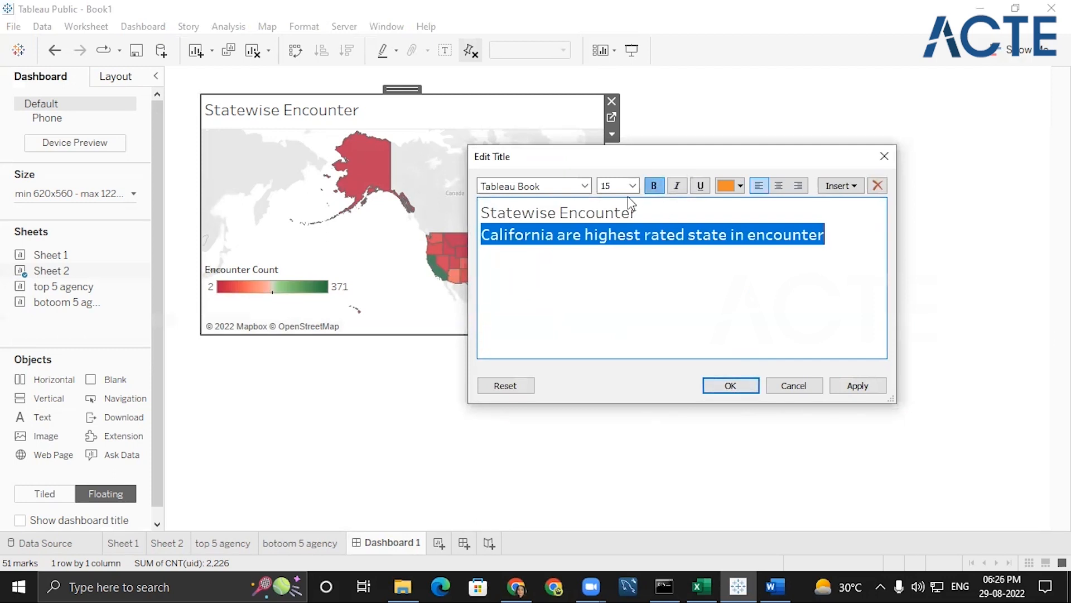
left_click(633, 188)
left_click(624, 251)
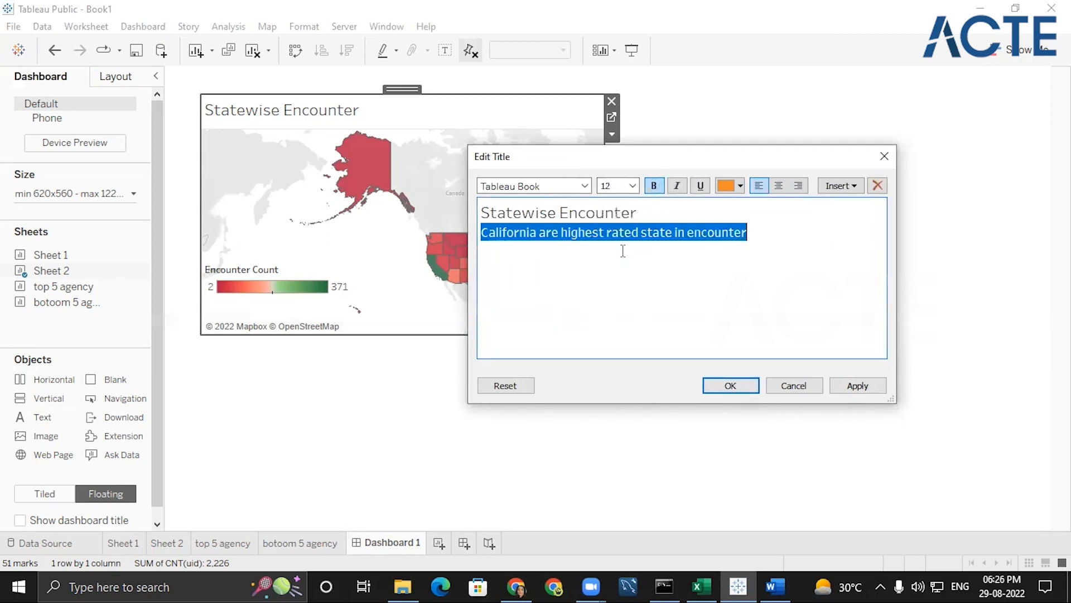
left_click(730, 386)
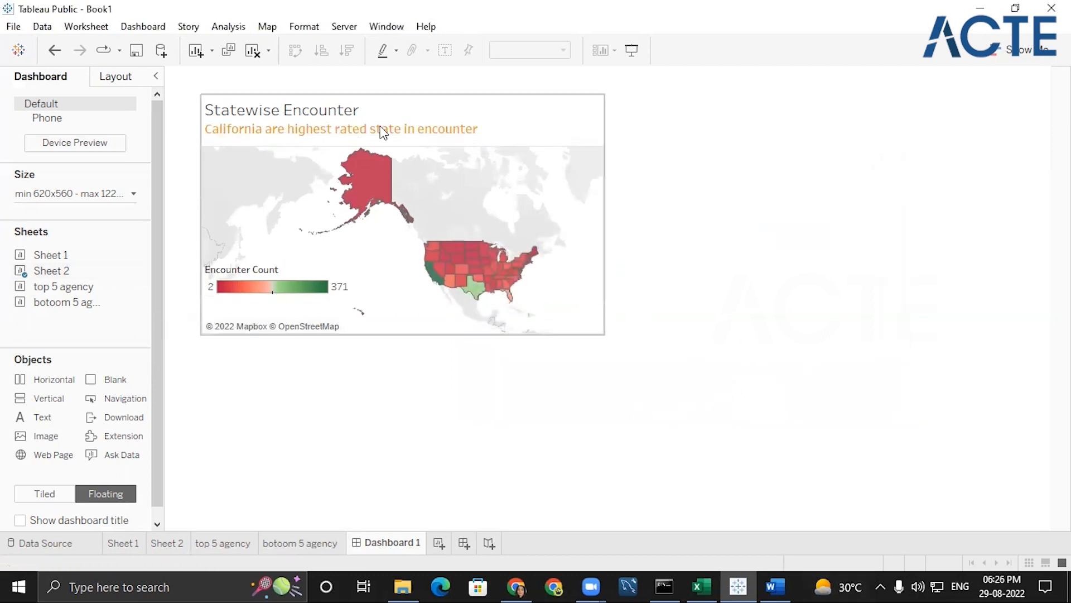
- Capitalise each word of the map title's second line so it reads "California Are Highest Rated State In Encounter"
double_click(313, 132)
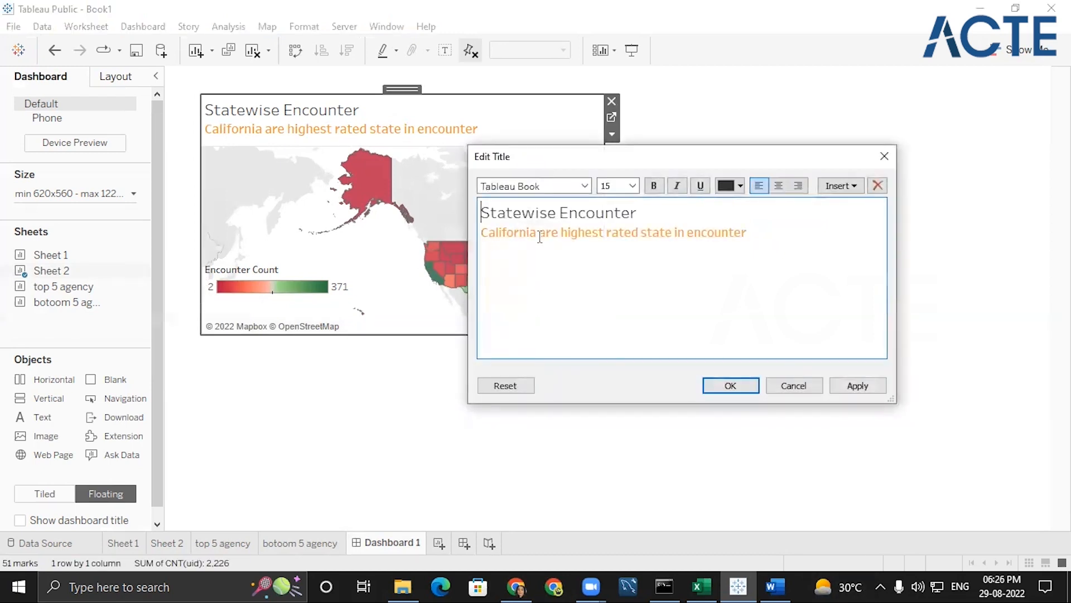
left_click(566, 233)
key("BackSpace")
type("H")
left_click(614, 234)
key("BackSpace")
type("R")
left_click(653, 233)
key("BackSpace")
type("S")
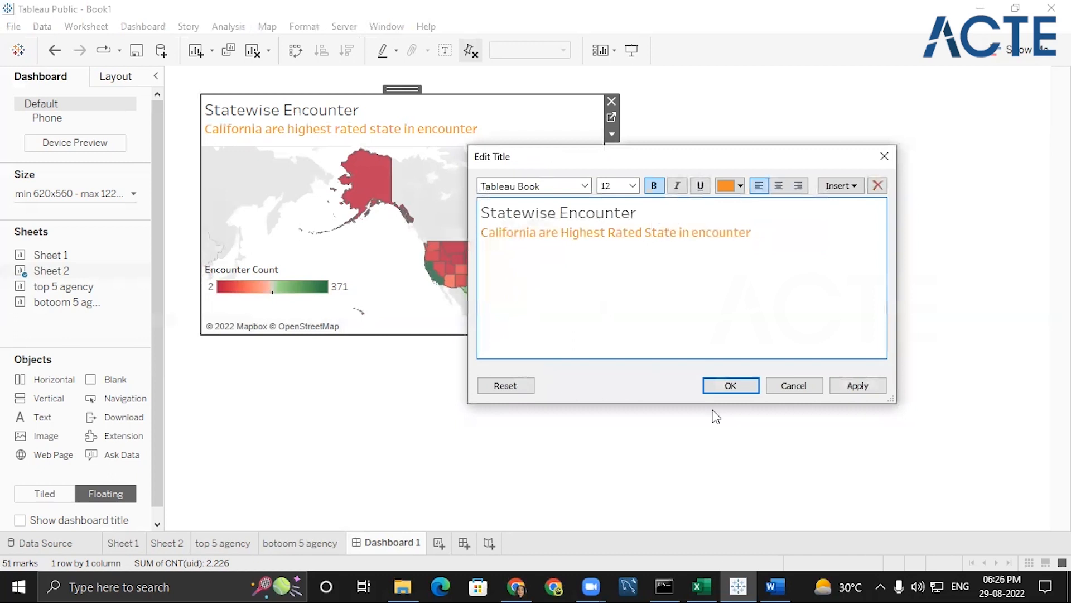
key("BackSpace")
type("E")
left_click(683, 229)
key("BackSpace")
type("I")
key("Delete")
left_click(546, 234)
key("BackSpace")
type("A")
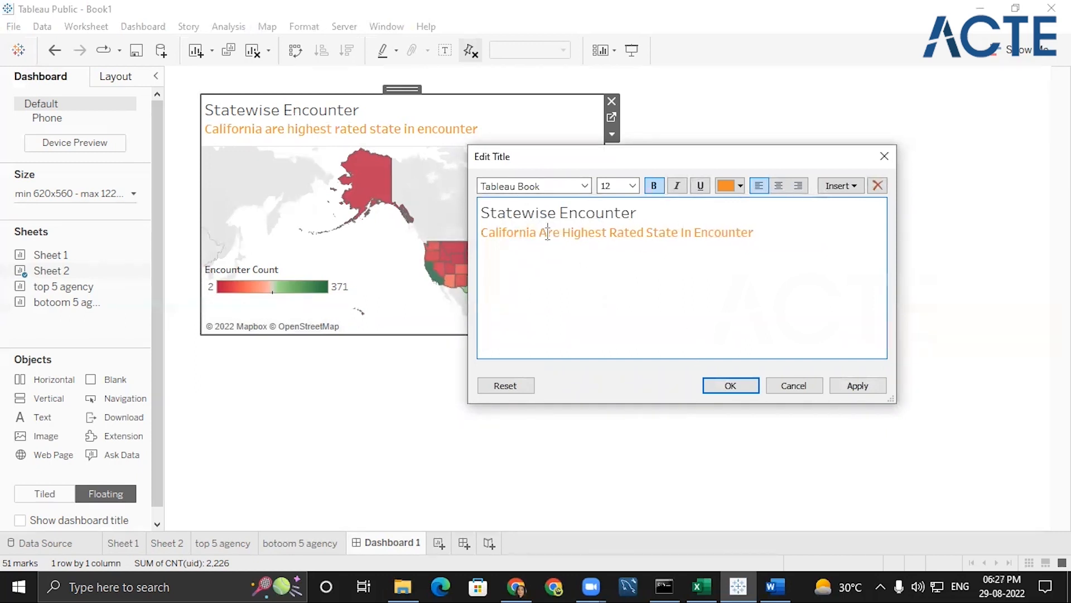
left_click(725, 389)
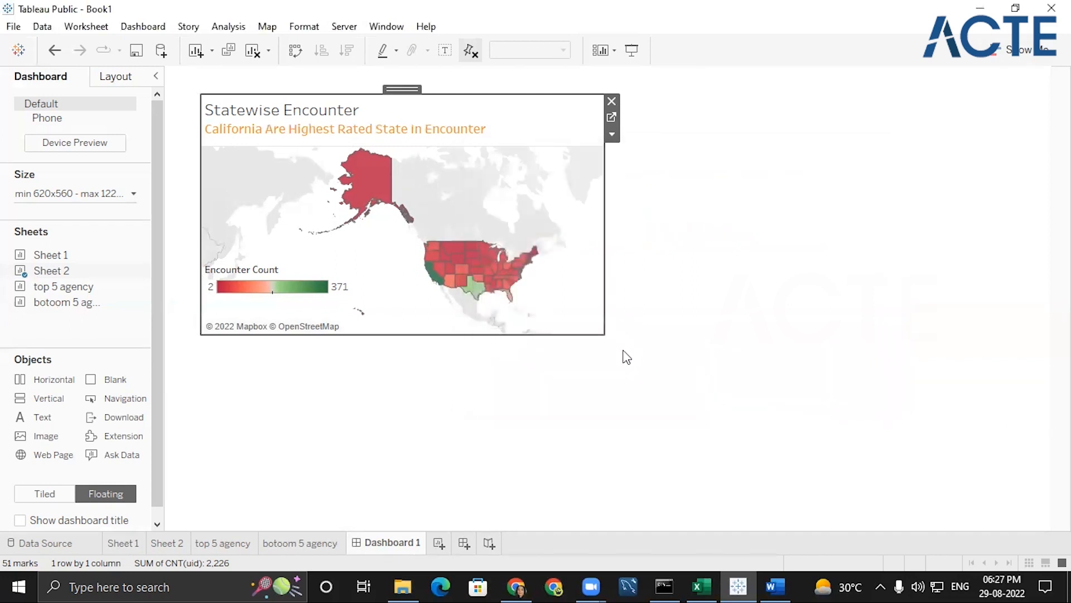
left_click(873, 420)
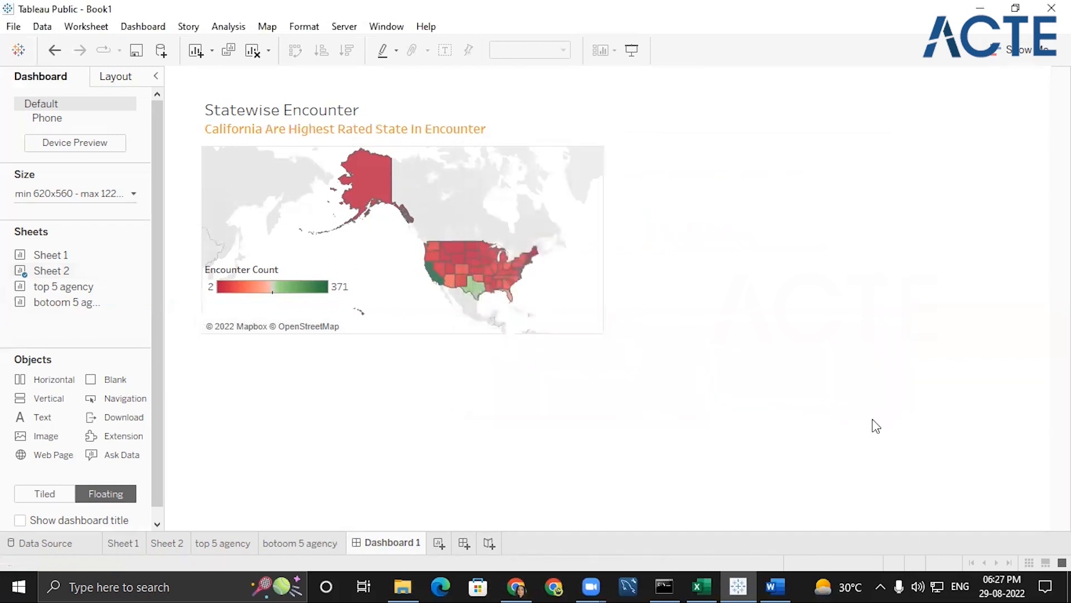
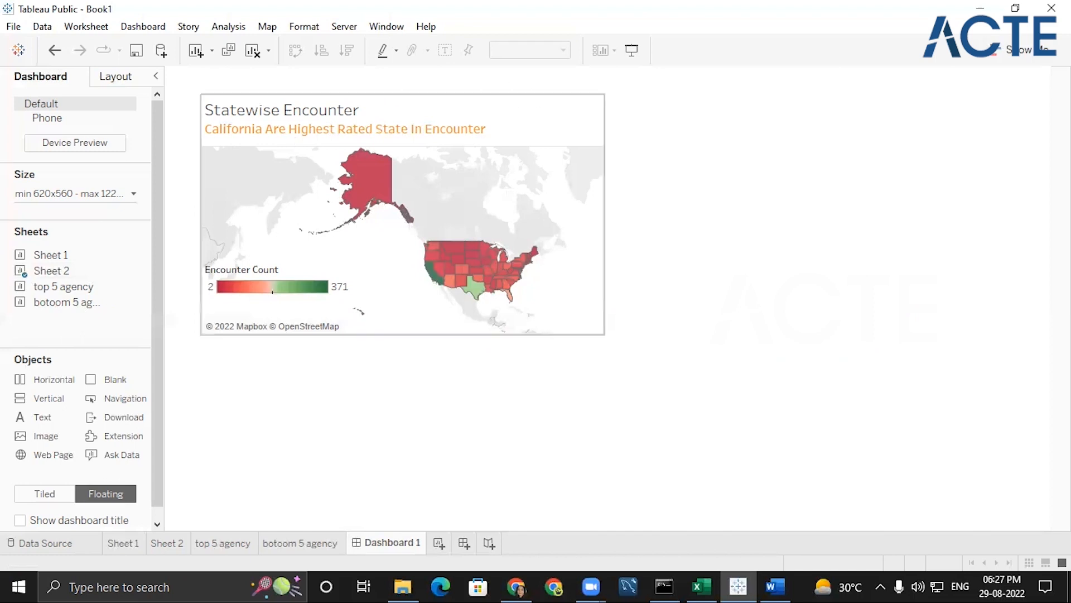
- Place Sheet 1, the gender bar chart, as a floating view on the dashboard to the right of the map
mouse_move(45, 257)
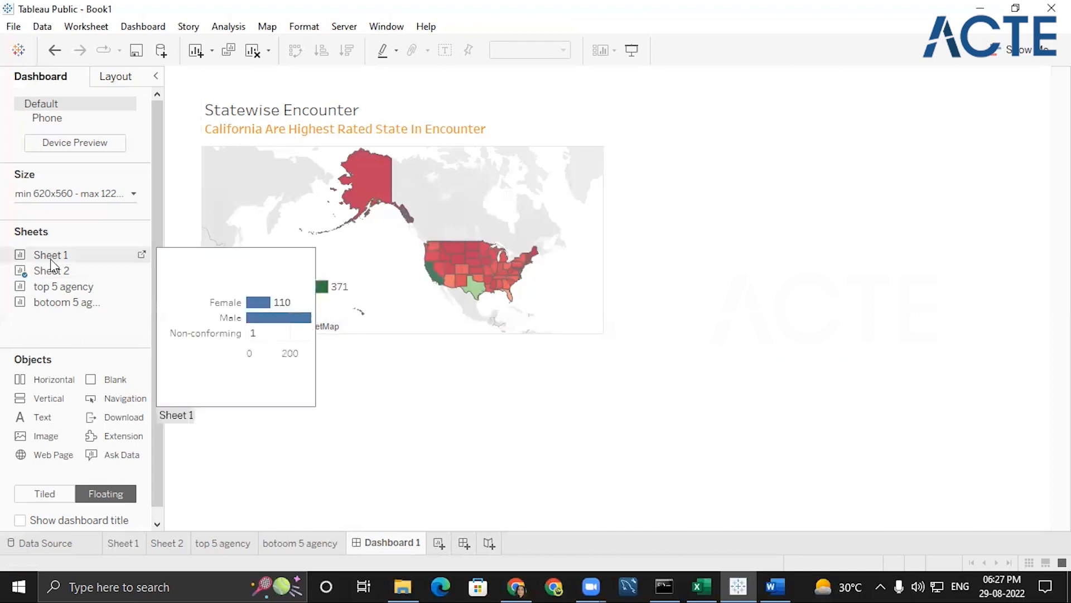
left_click_drag(52, 267, 664, 174)
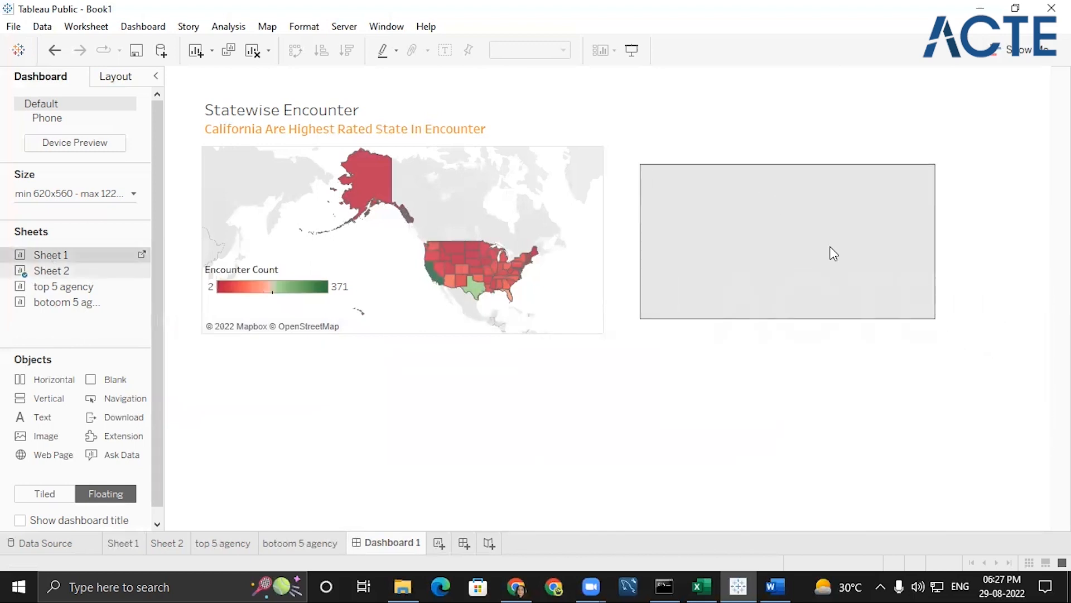
left_click_drag(834, 254, 833, 253)
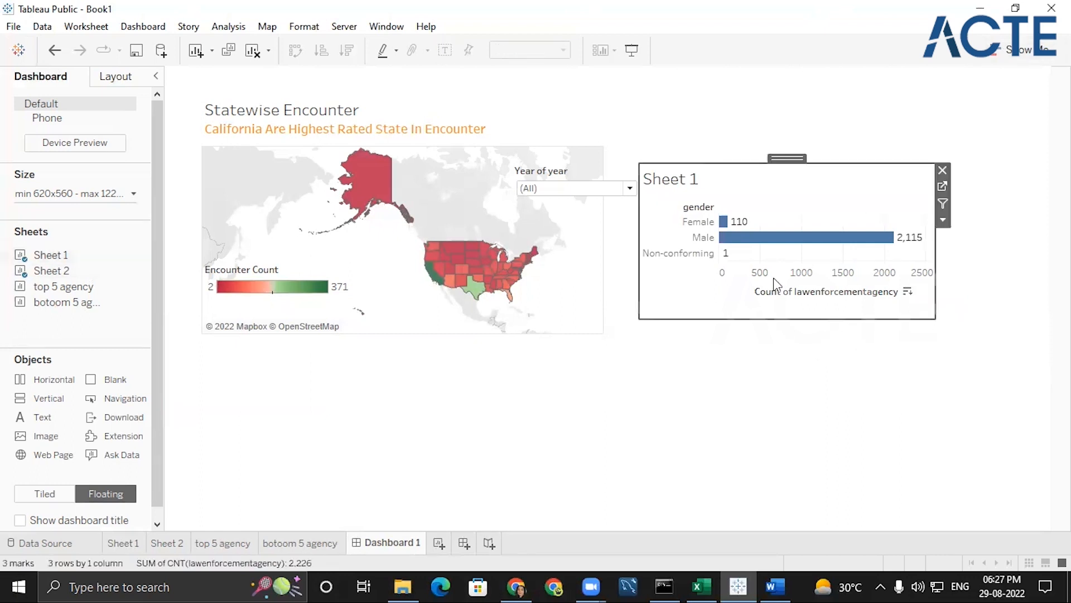
mouse_move(786, 302)
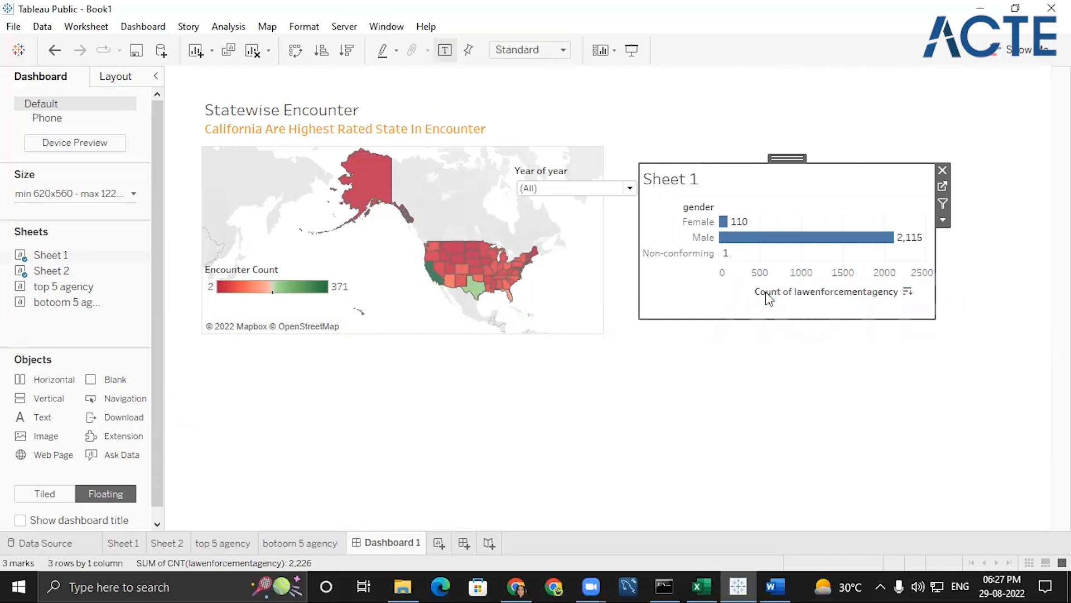
double_click(831, 301)
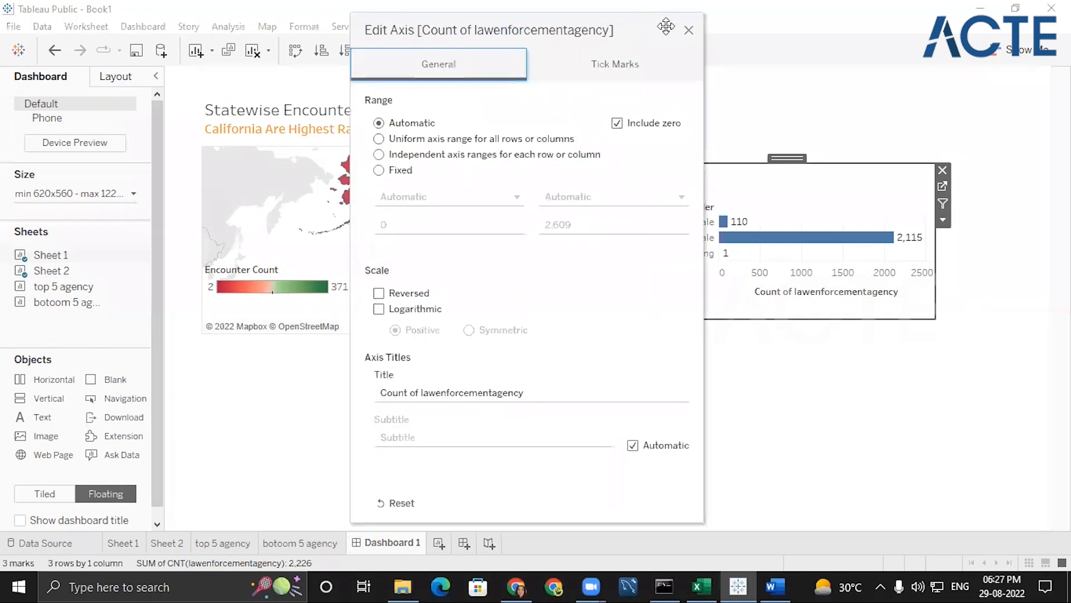
left_click(689, 31)
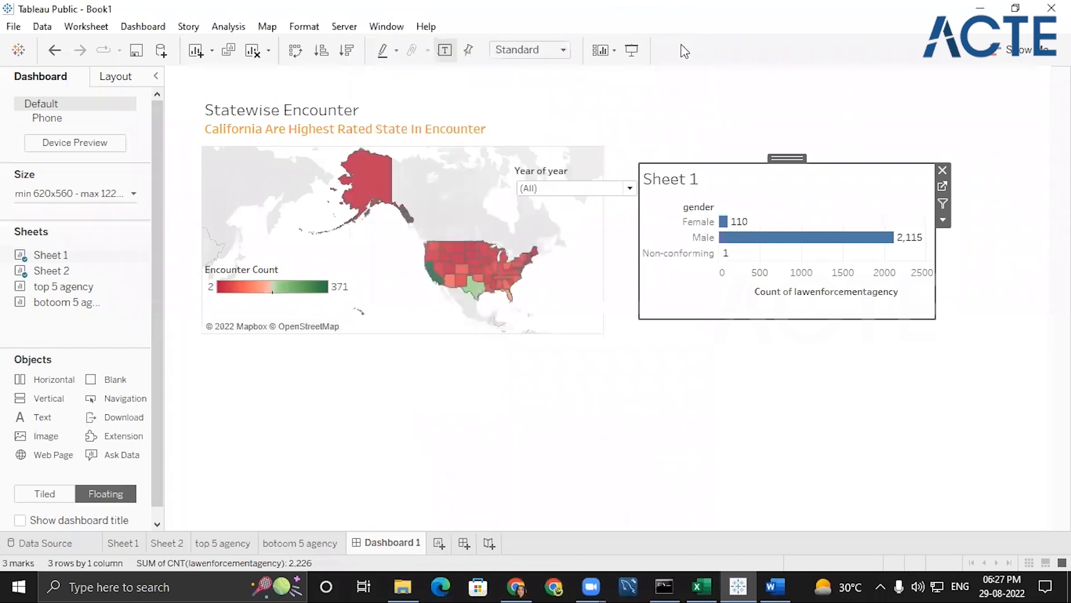
- Clear the gender chart's "Count of lawenforcementagency" axis title, keep the automatic range, and hide the axis header
double_click(780, 292)
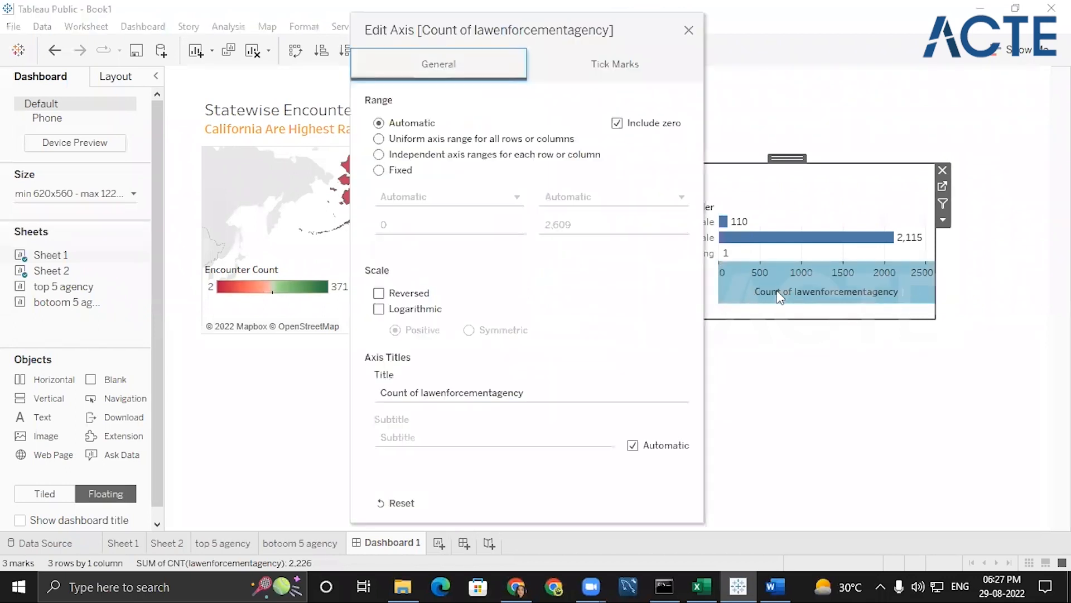
left_click(379, 171)
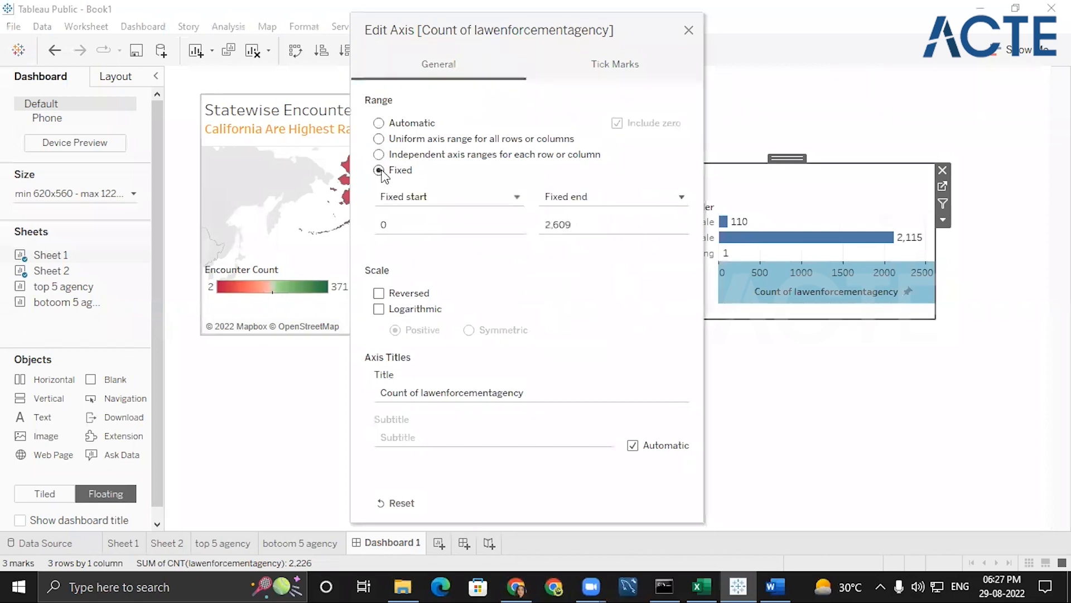
left_click(391, 124)
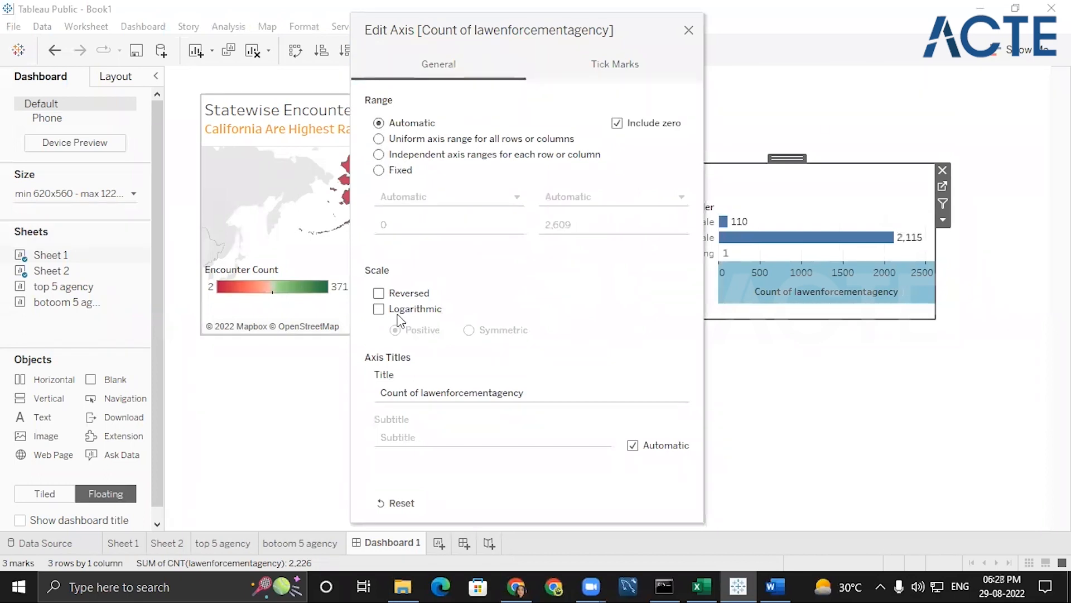
left_click(467, 386)
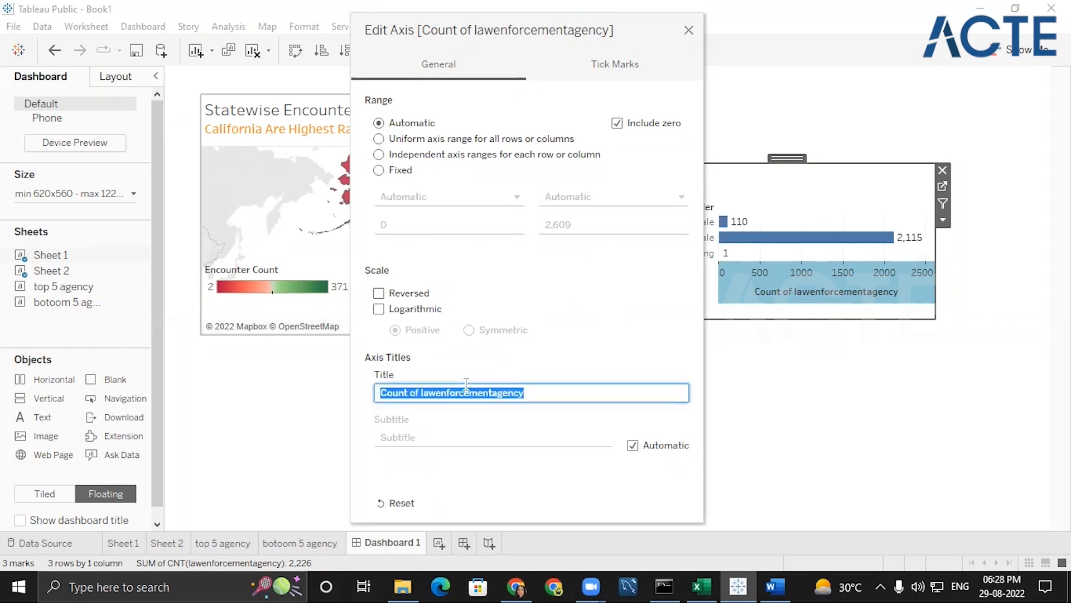
key("BackSpace")
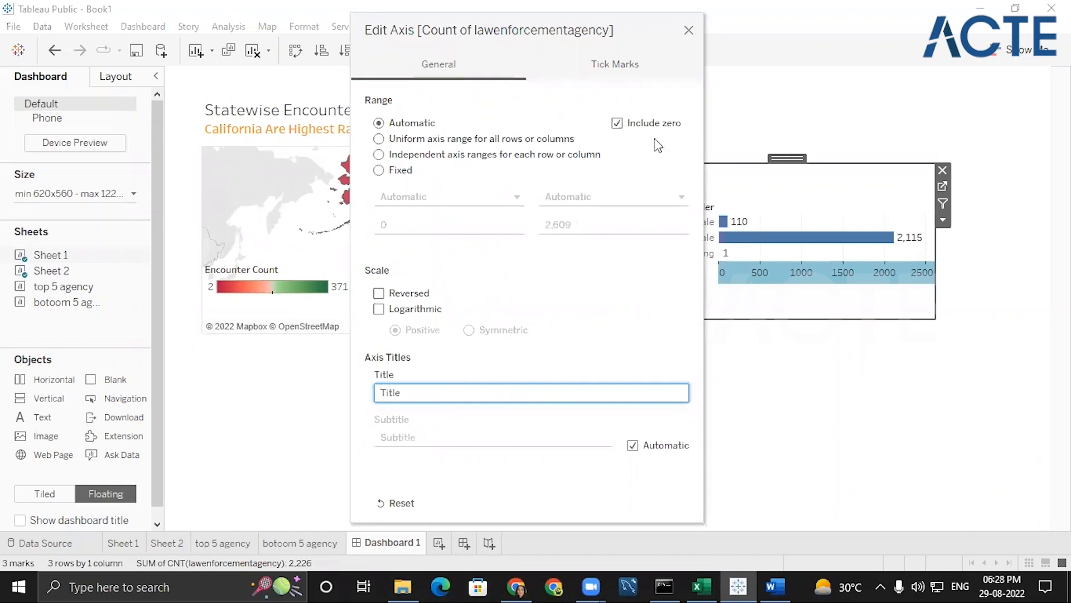
left_click_drag(556, 20, 647, 8)
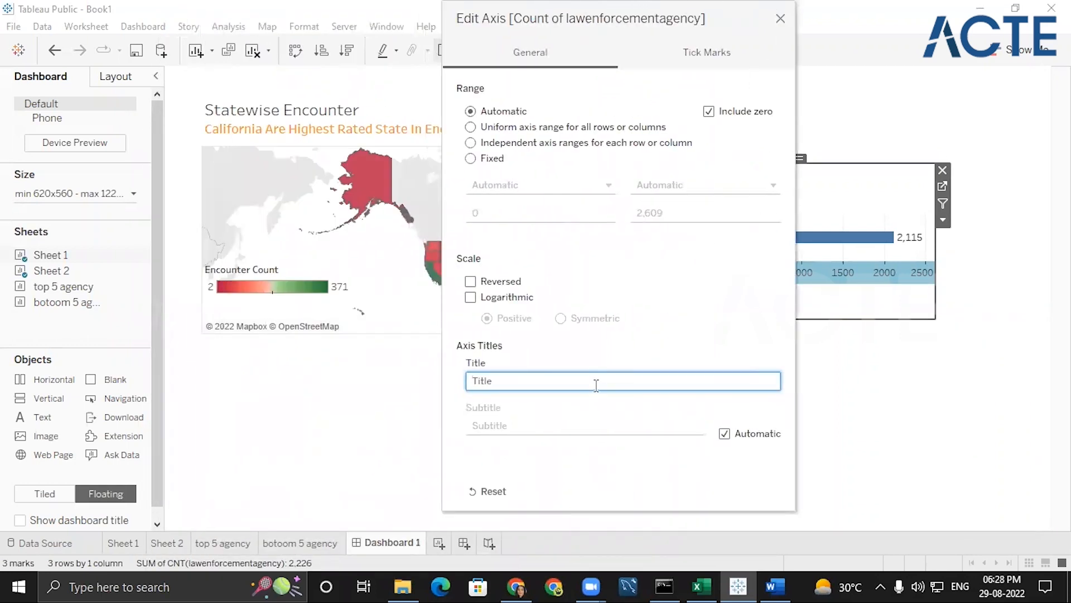
left_click_drag(654, 14, 816, 52)
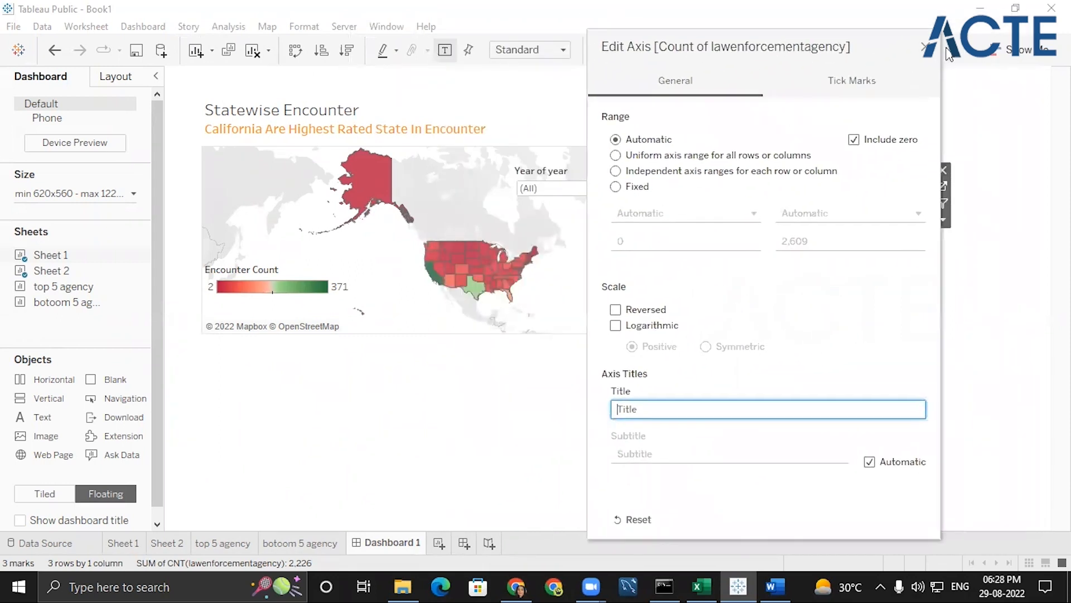
left_click(921, 49)
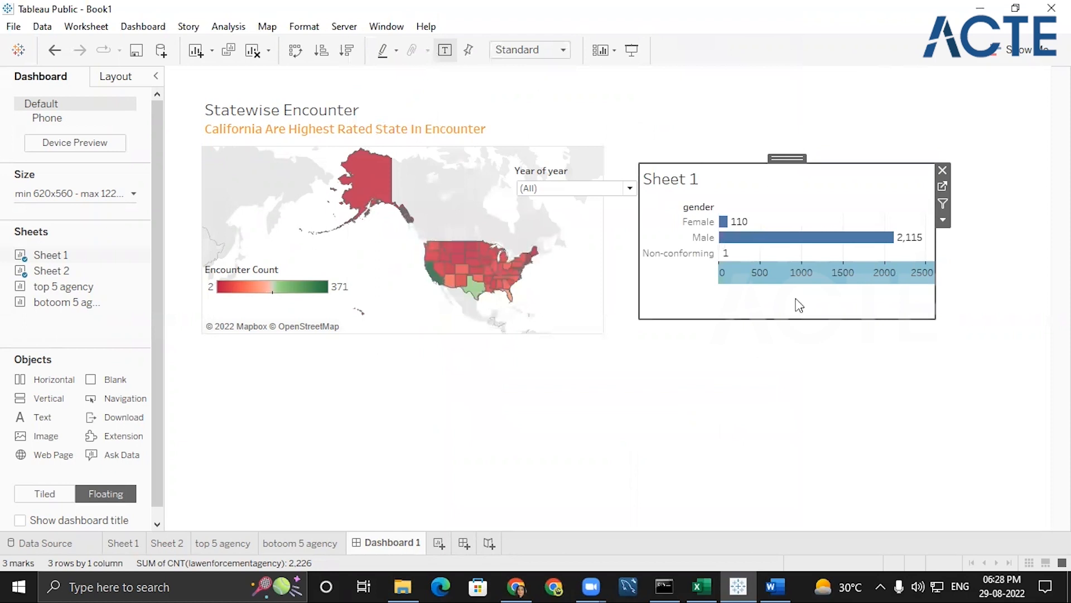
right_click(802, 281)
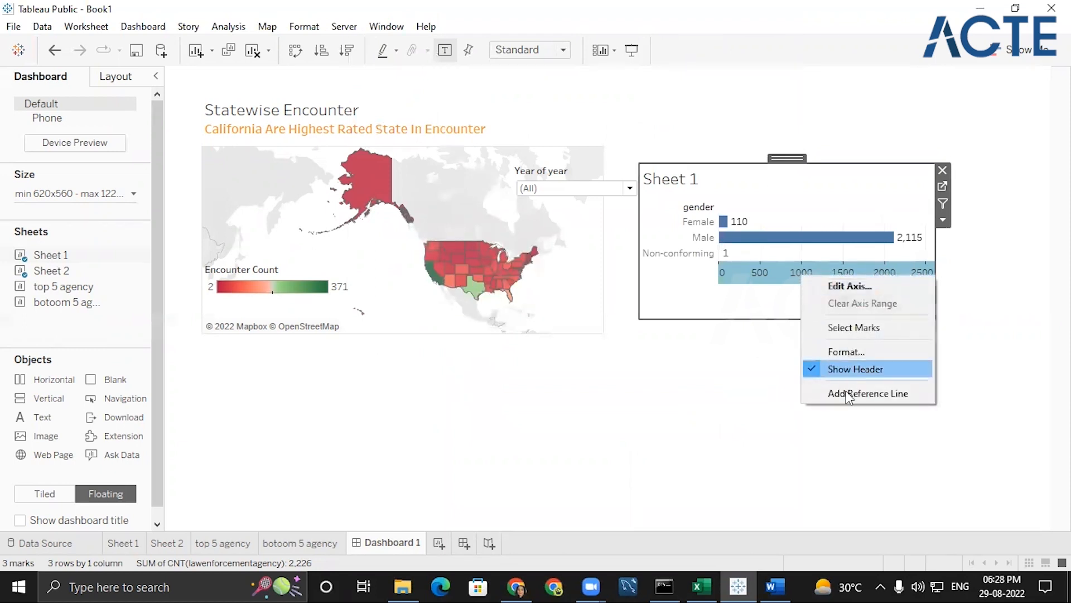
left_click(806, 370)
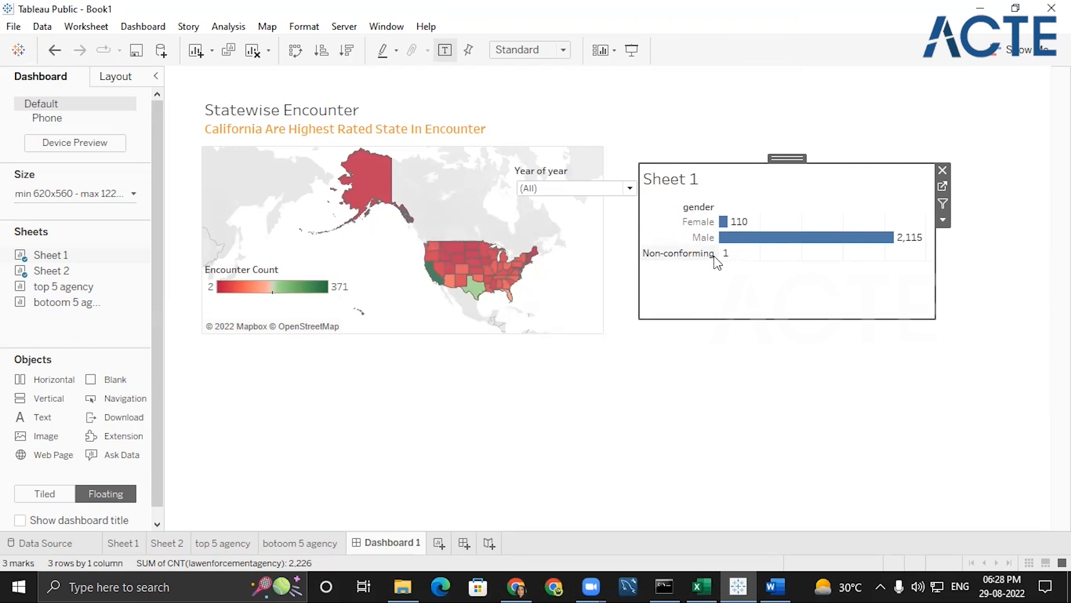
- On Sheet 1, filter the gender field to keep only Female and Male, leaving out Non-conforming
left_click(119, 535)
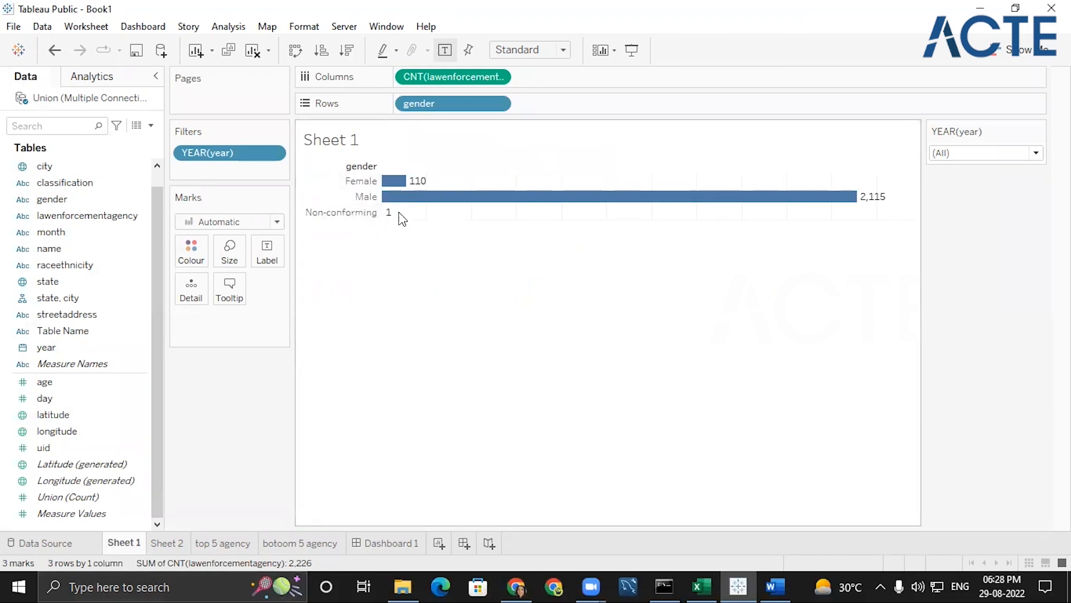
left_click(494, 105)
left_click(447, 124)
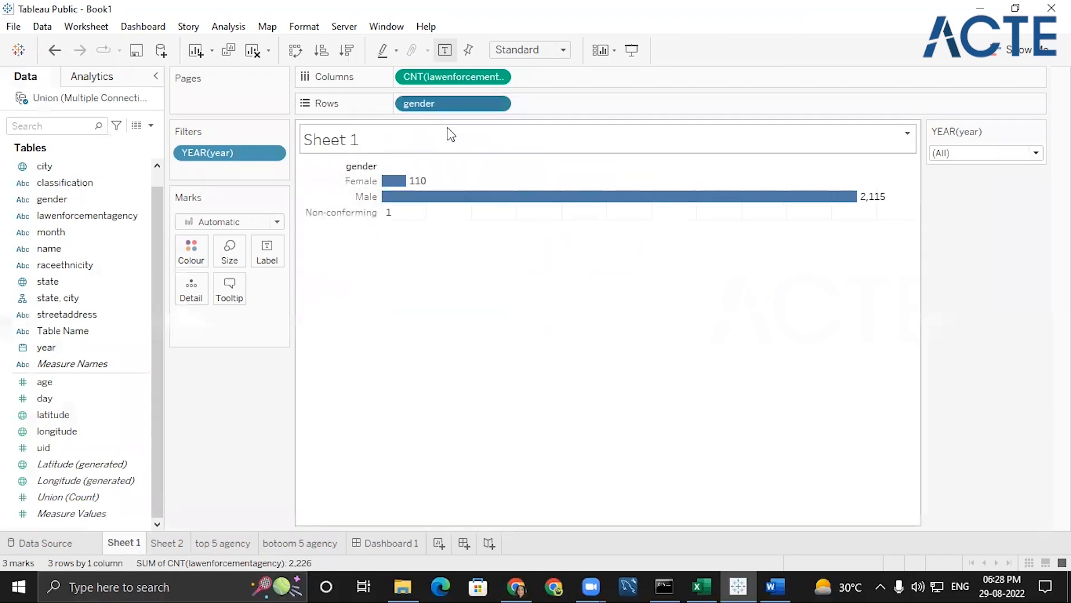
left_click(399, 203)
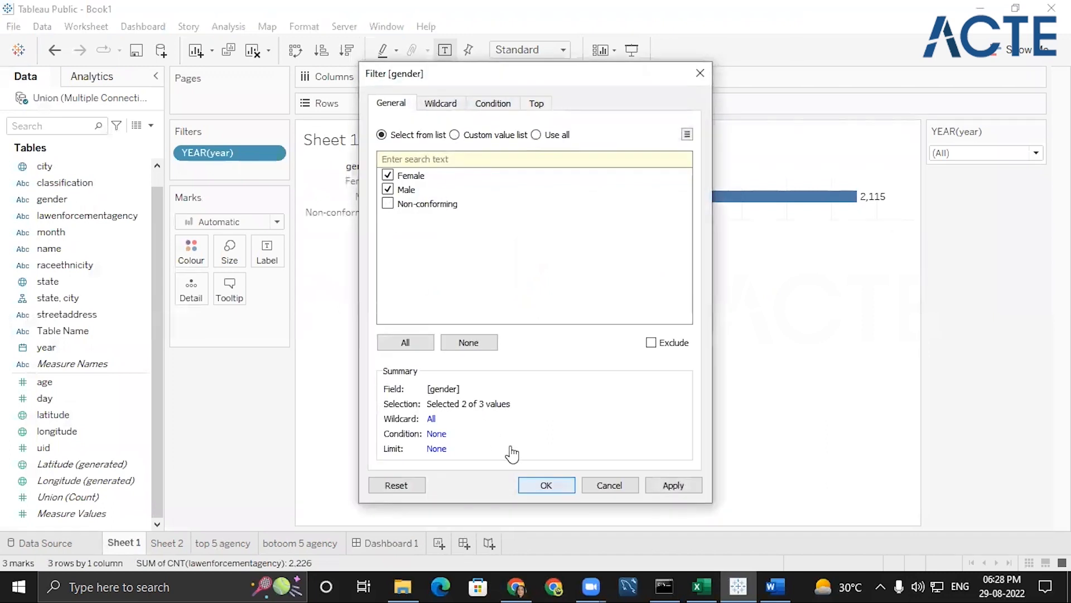
key("Return")
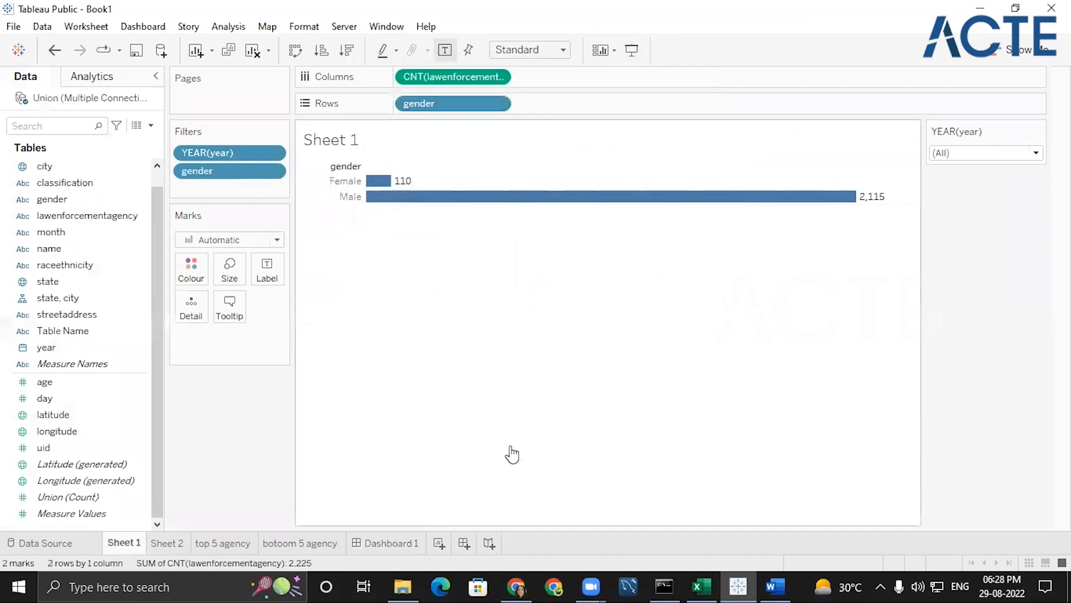
- On the dashboard, reduce the gender chart's height and move the Year of year filter to the dashboard's upper-right corner, above the chart
left_click(402, 546)
left_click_drag(752, 316, 760, 271)
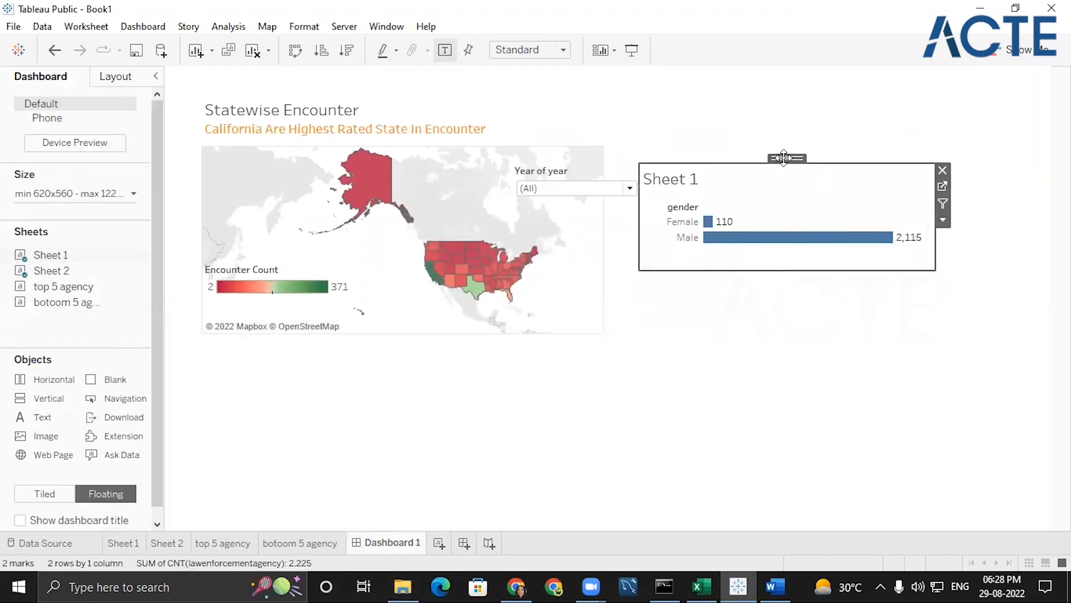
left_click(629, 187)
left_click(576, 160)
left_click_drag(576, 159, 971, 84)
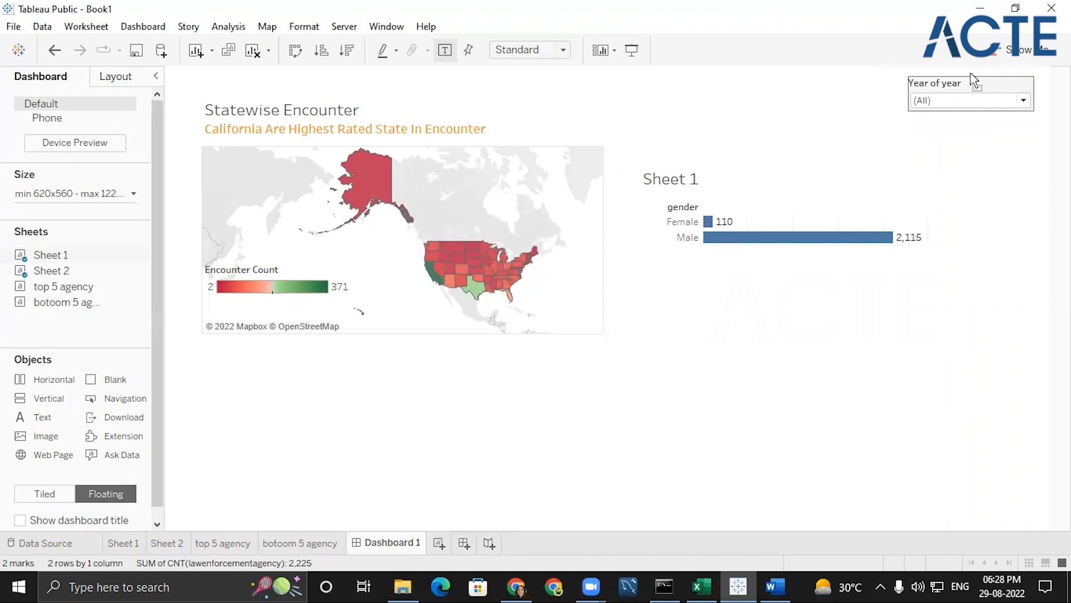
left_click(972, 285)
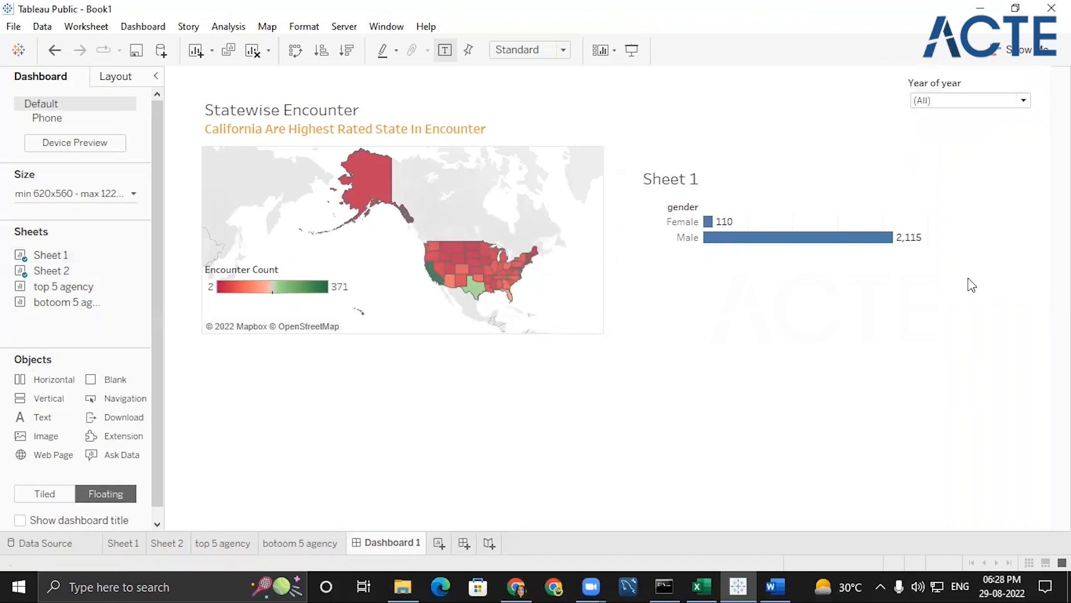
- Swap rows and columns on Sheet 1 to turn the gender chart into vertical columns, and return to Dashboard 1
left_click(748, 215)
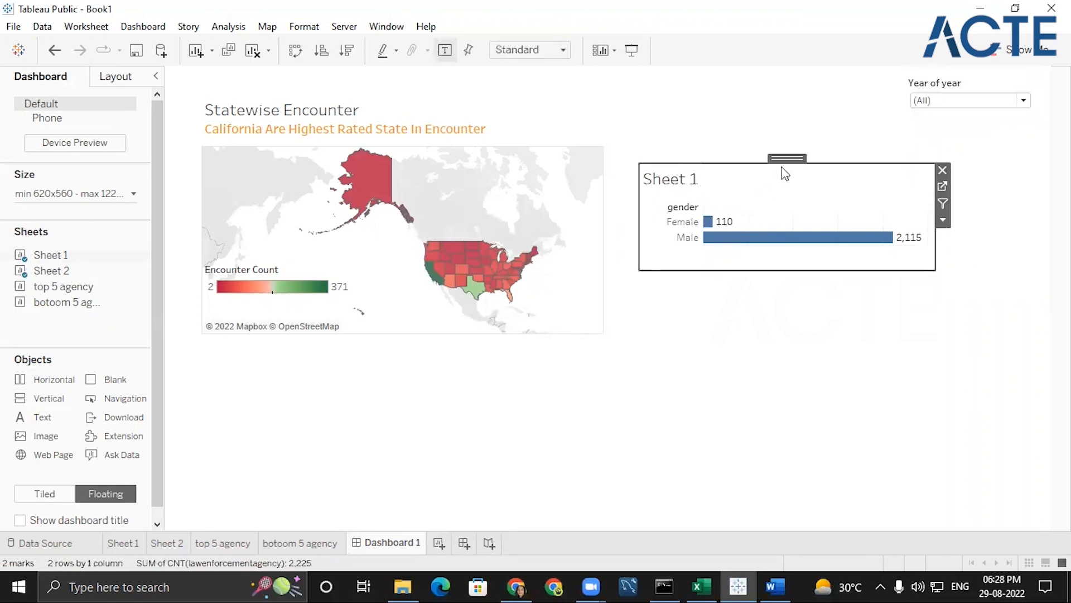
left_click(131, 538)
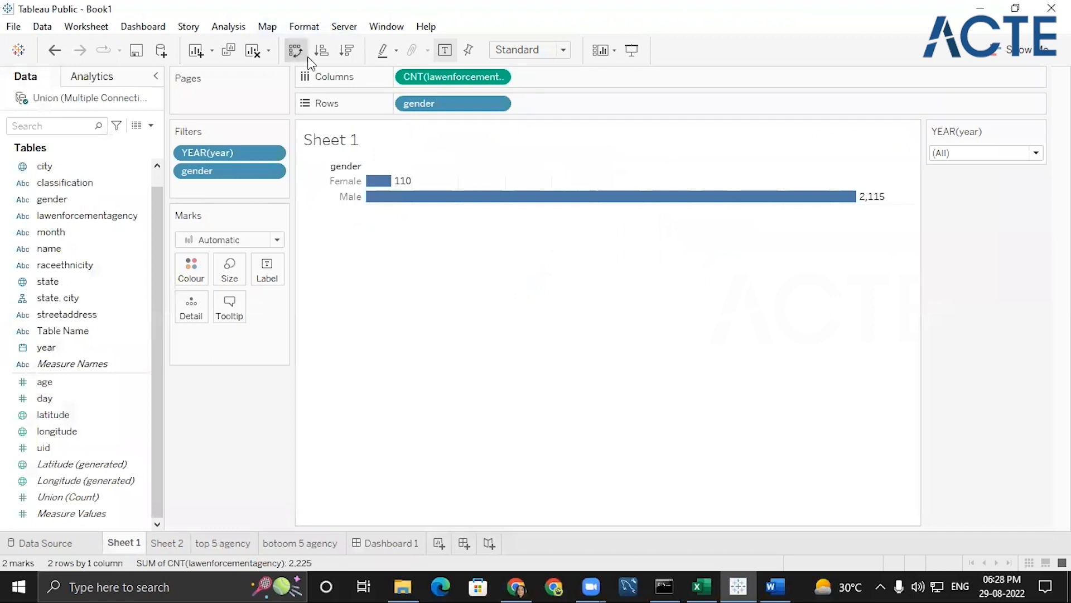
left_click(295, 51)
left_click(353, 548)
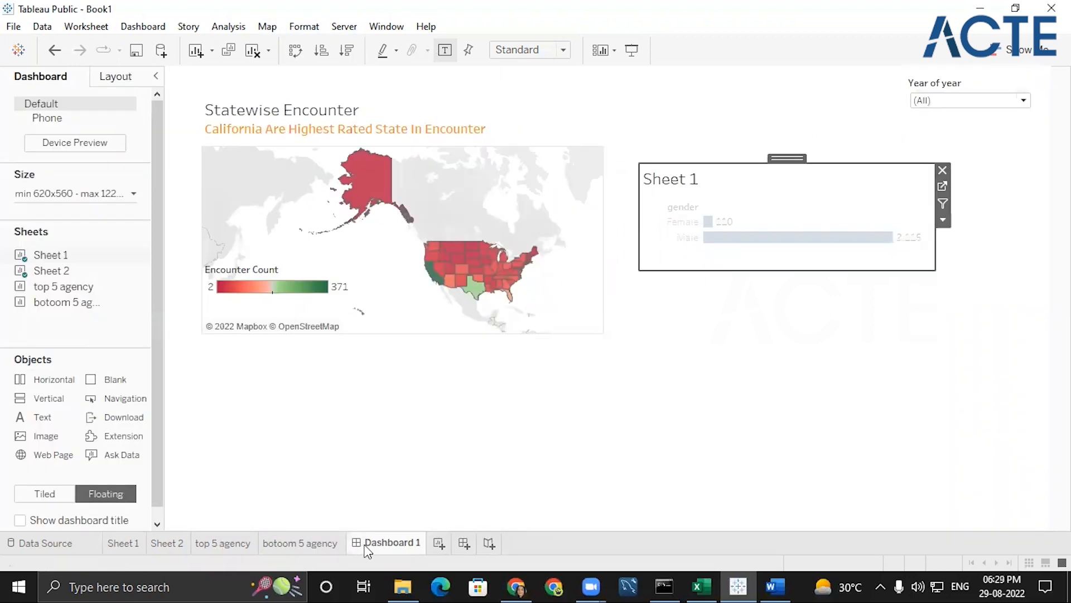
- Make the gender chart view taller and narrower around its columns, and move it up level with the map's title
left_click_drag(789, 270, 796, 362)
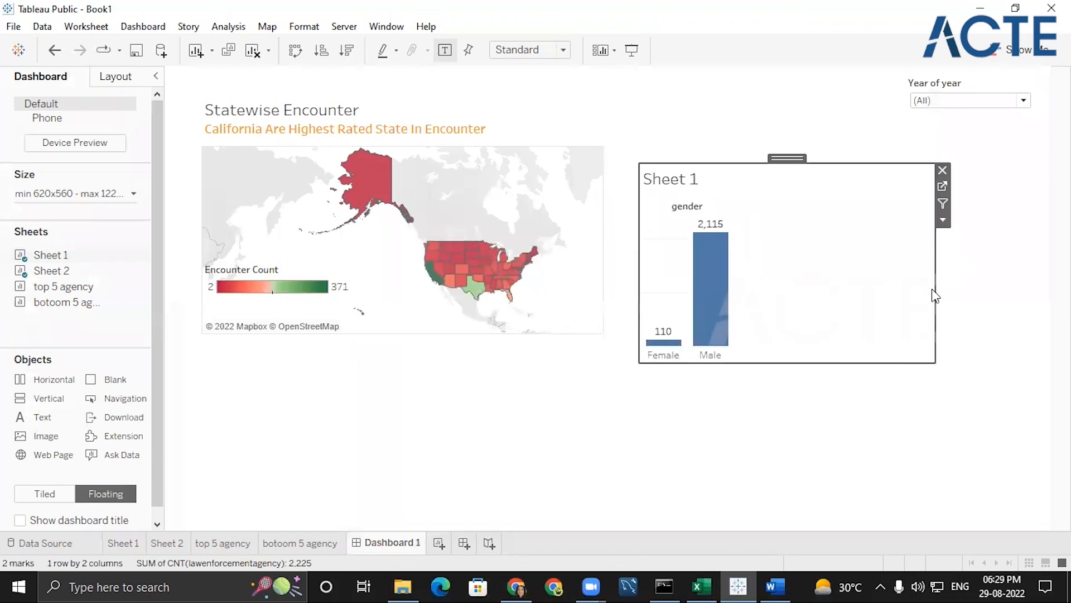
left_click_drag(934, 283, 816, 287)
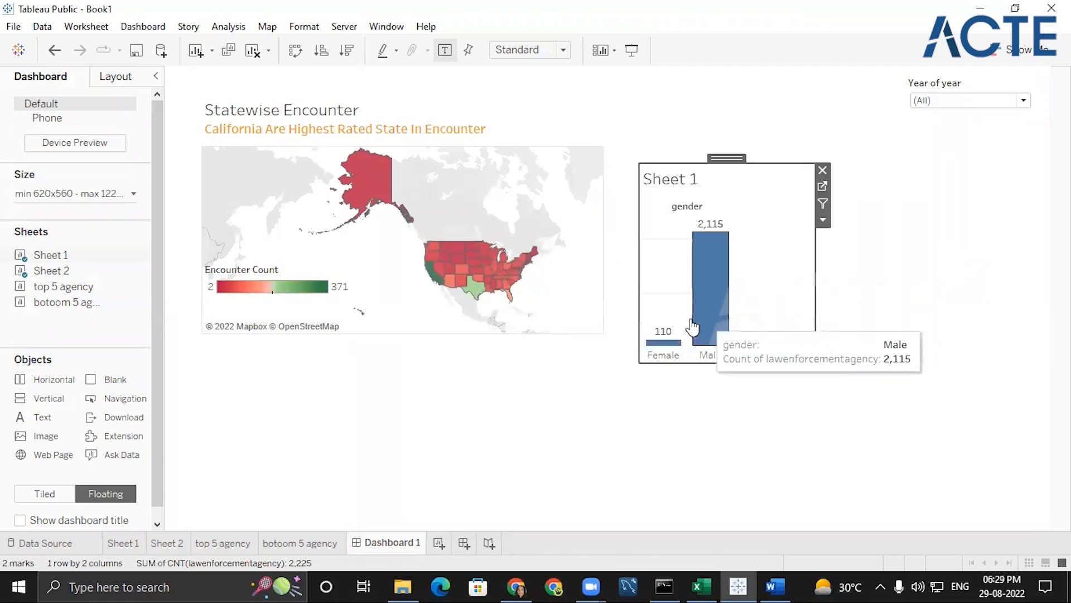
left_click(888, 393)
left_click(726, 223)
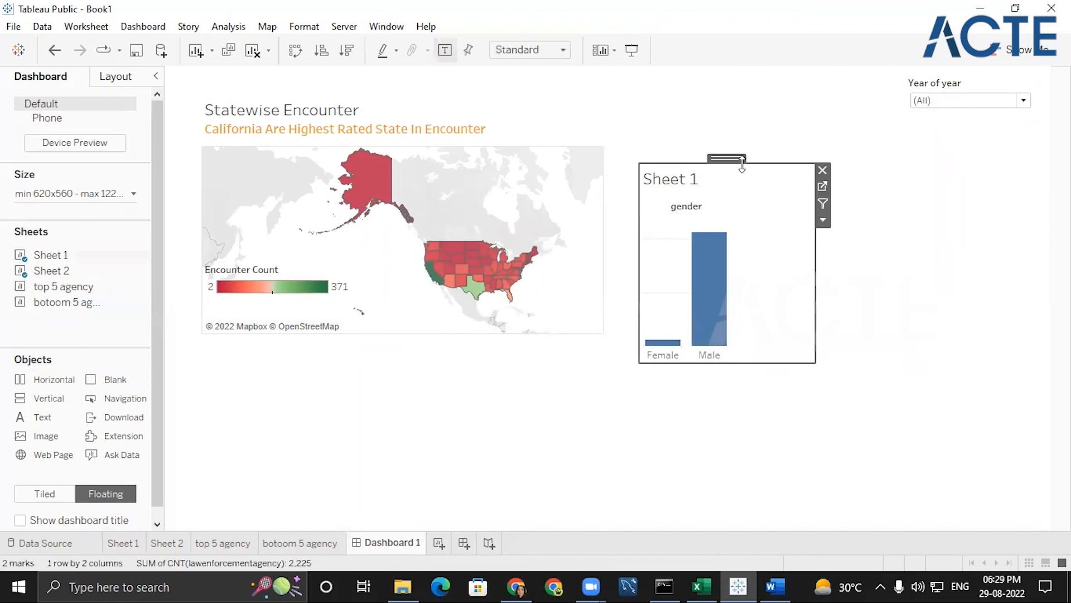
left_click_drag(728, 158, 728, 106)
- Replace the gender chart's sheet-name title with "Male-Female Ratio"
double_click(681, 133)
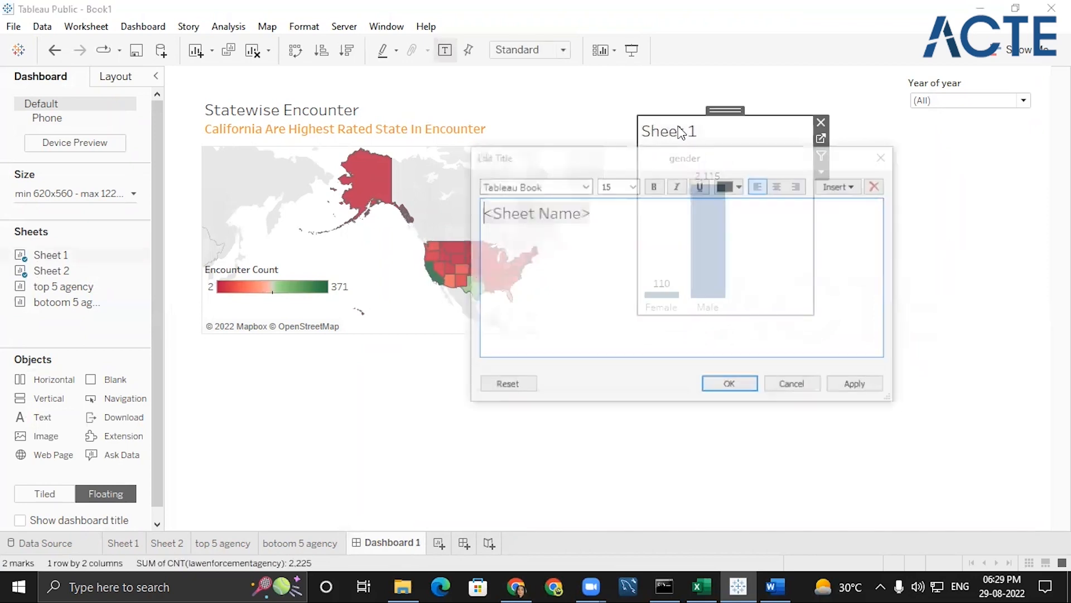
double_click(536, 211)
triple_click(536, 211)
type("mal")
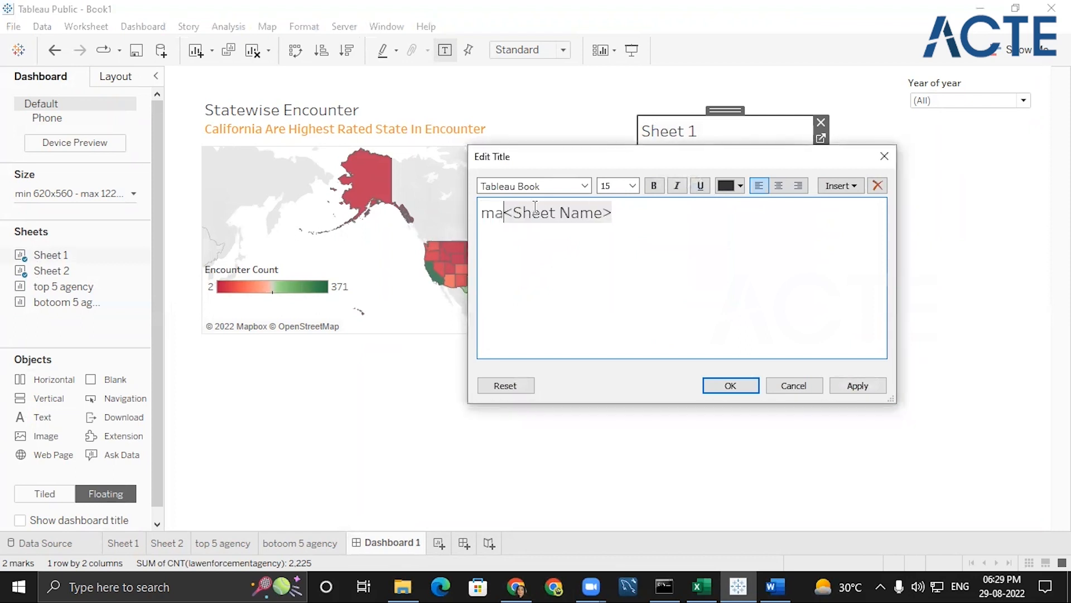
key("BackSpace")
key("BackSpace")
key("BackSpace")
key("Delete")
key("Delete")
key("Delete")
key("Delete")
key("Delete")
key("Delete")
key("Delete")
key("Delete")
key("Delete")
key("Delete")
key("Delete")
key("Delete")
type("MAal")
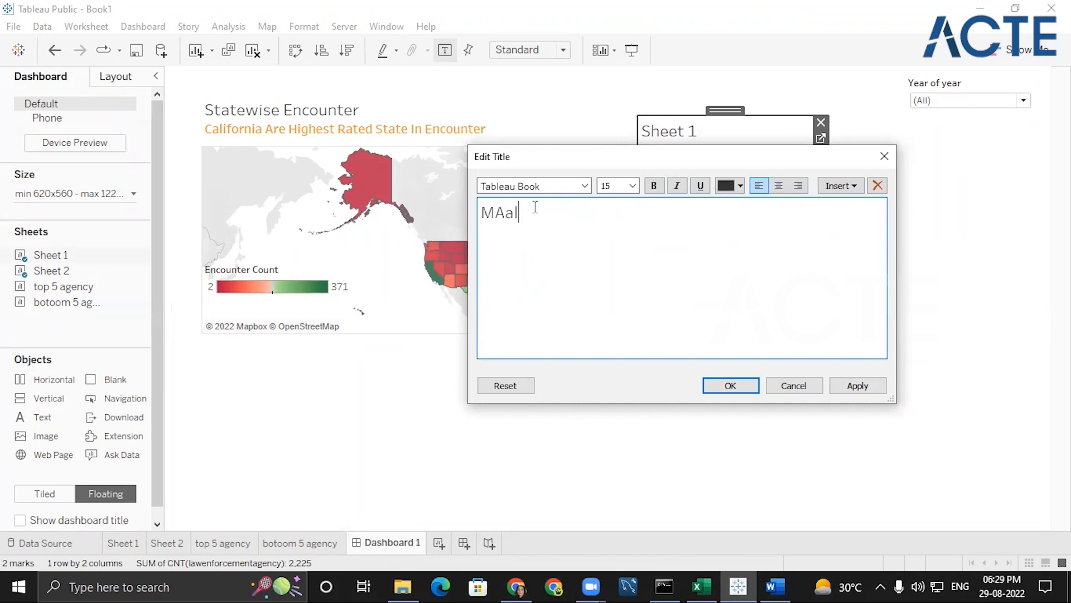
type("e-Female")
left_click(500, 211)
key("BackSpace")
type("a")
key("BackSpace")
type("Ratio")
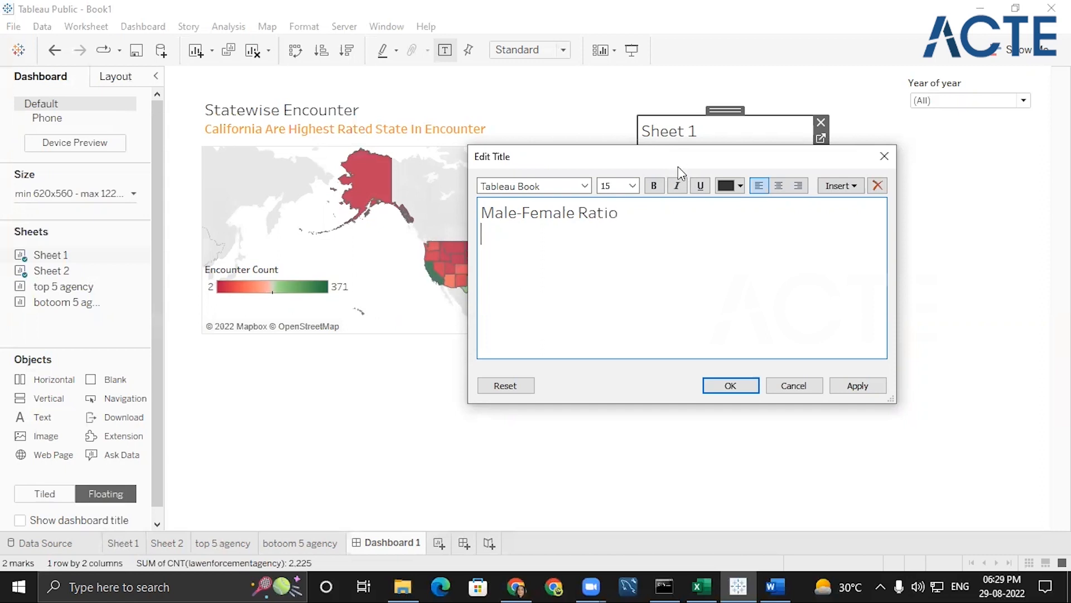
left_click_drag(678, 166, 728, 346)
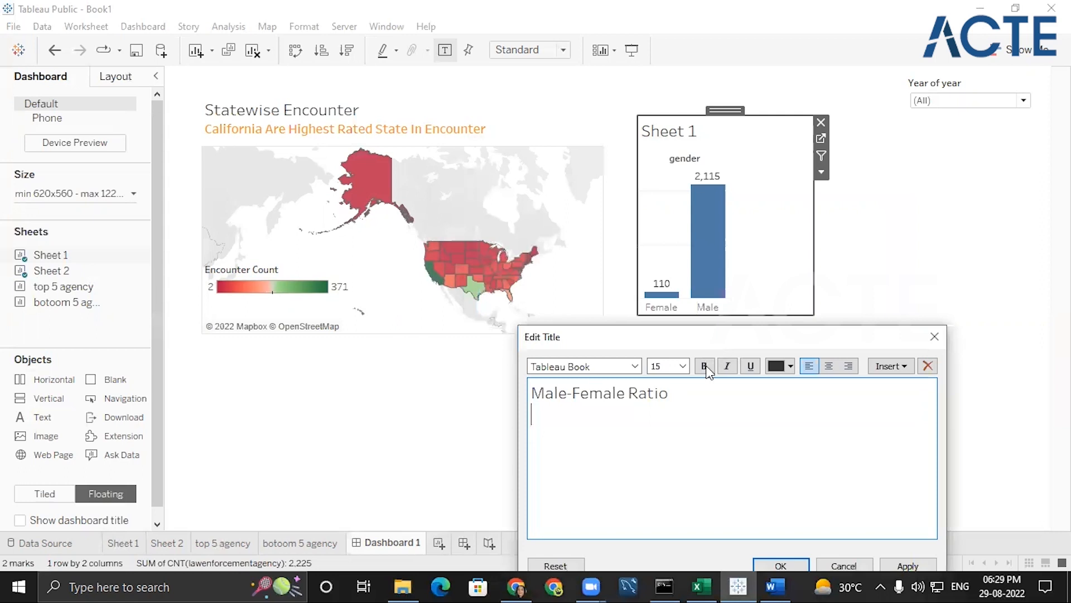
type("mal")
left_click_drag(707, 337, 721, 260)
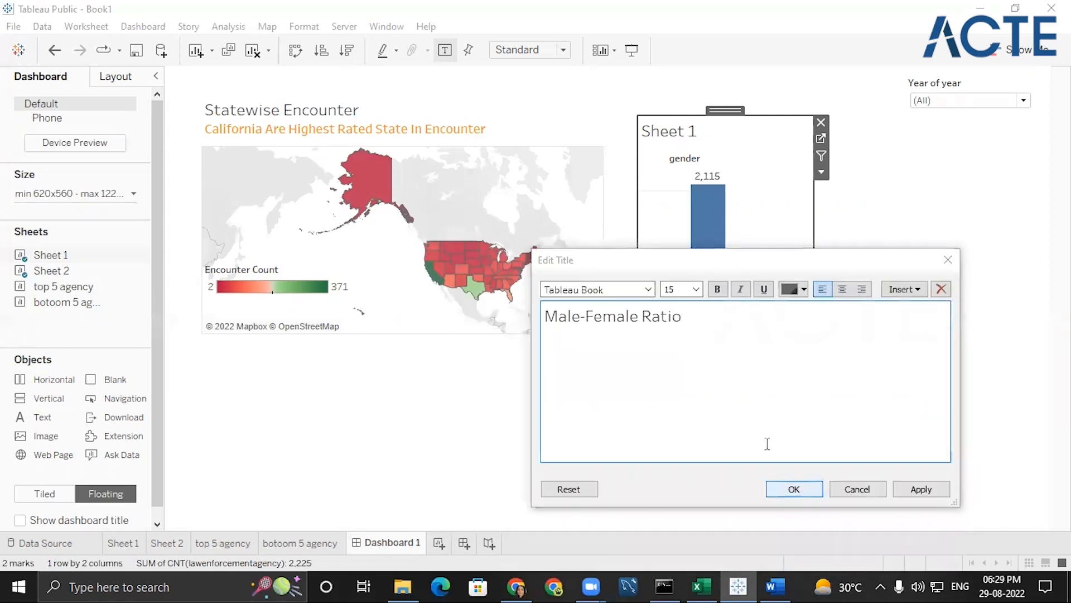
left_click(788, 489)
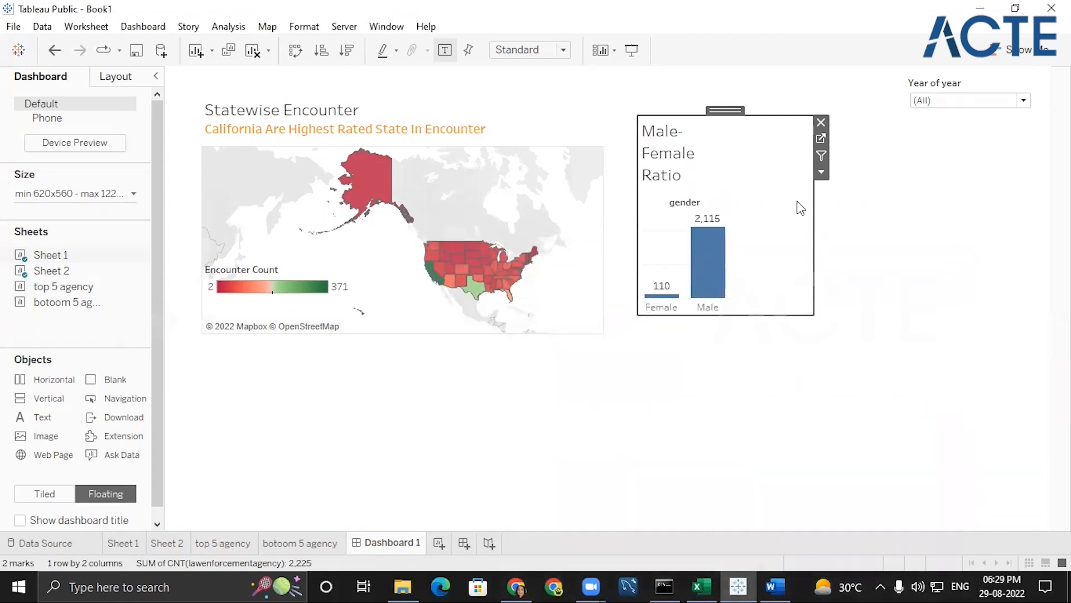
- Replace the hyphen in the gender chart's title with a space, reading "Male Female Ratio", and enlarge the chart view in width and height
left_click_drag(810, 201, 865, 200)
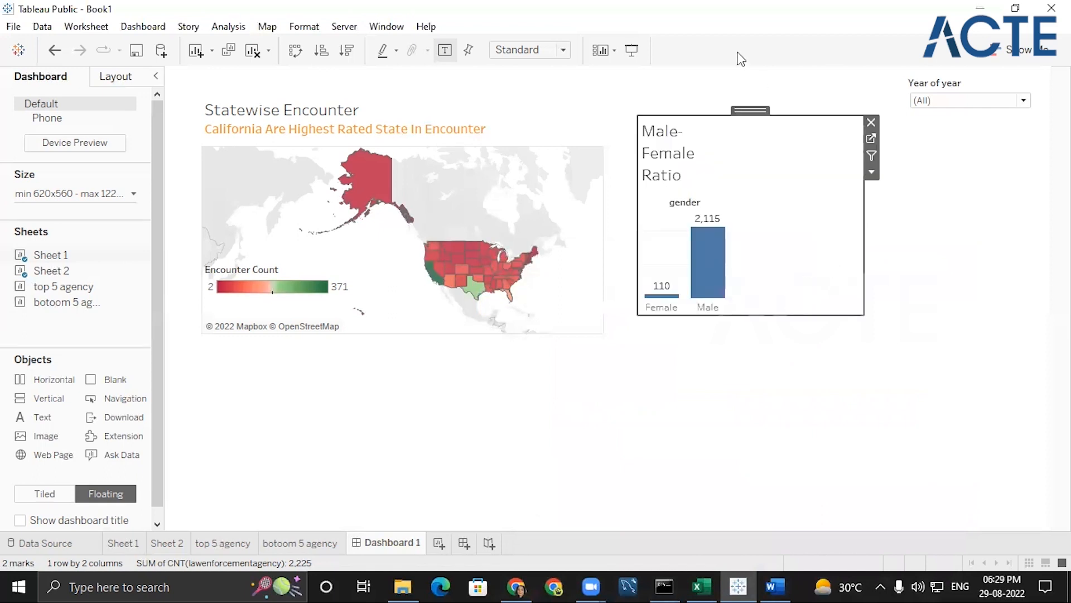
double_click(672, 138)
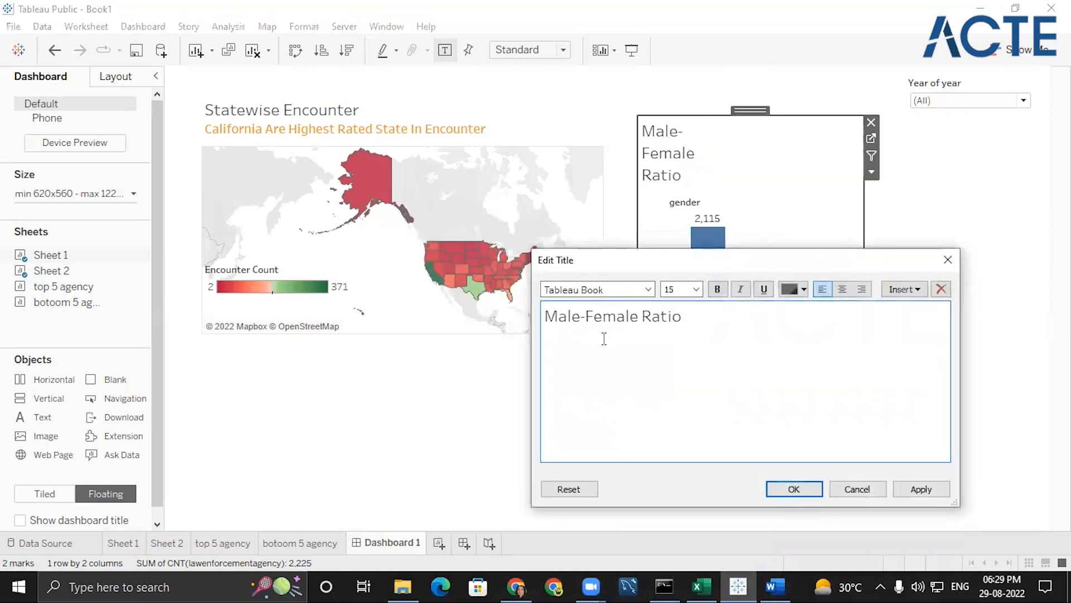
left_click(587, 316)
key("BackSpace")
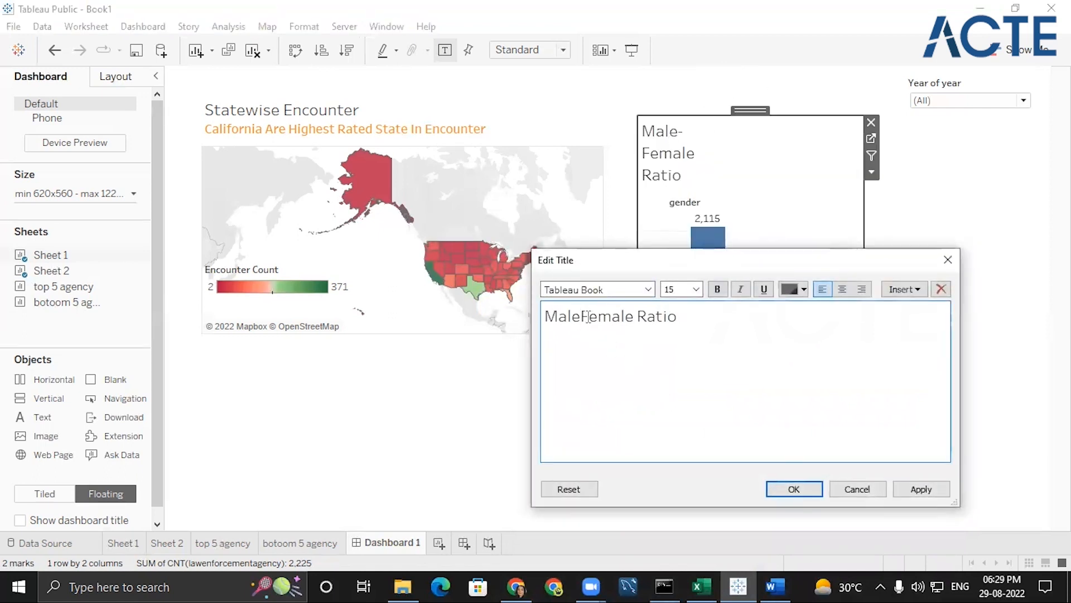
left_click(794, 488)
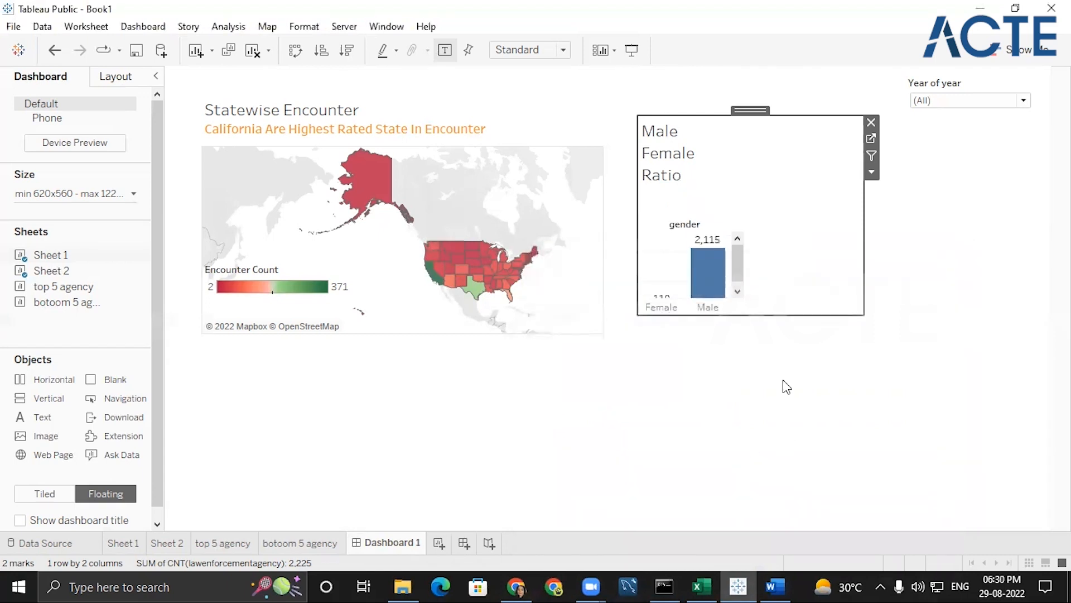
left_click_drag(758, 324, 753, 401)
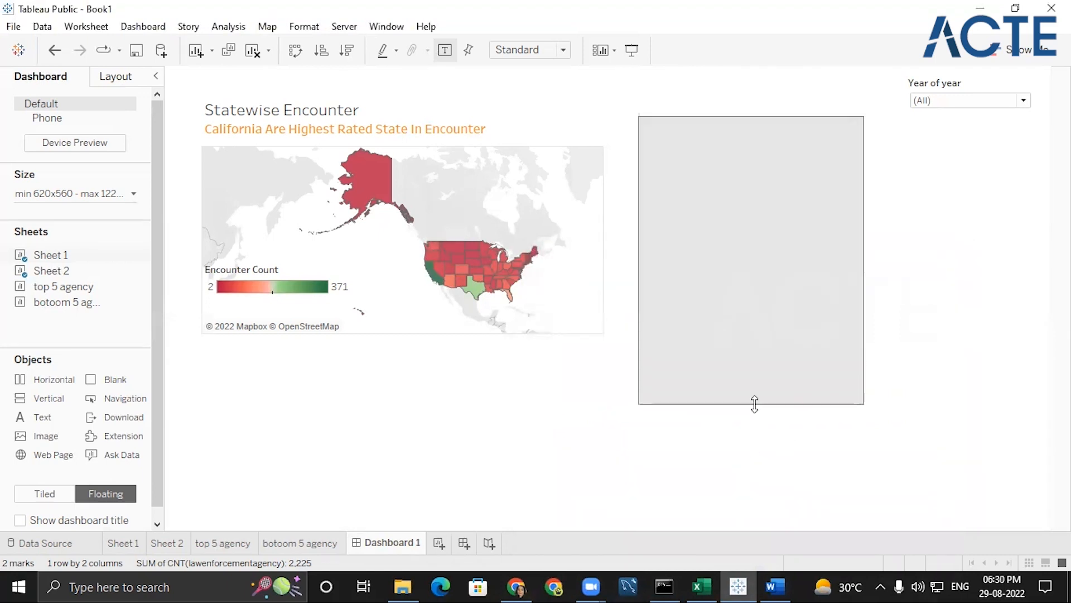
left_click_drag(862, 320, 1036, 307)
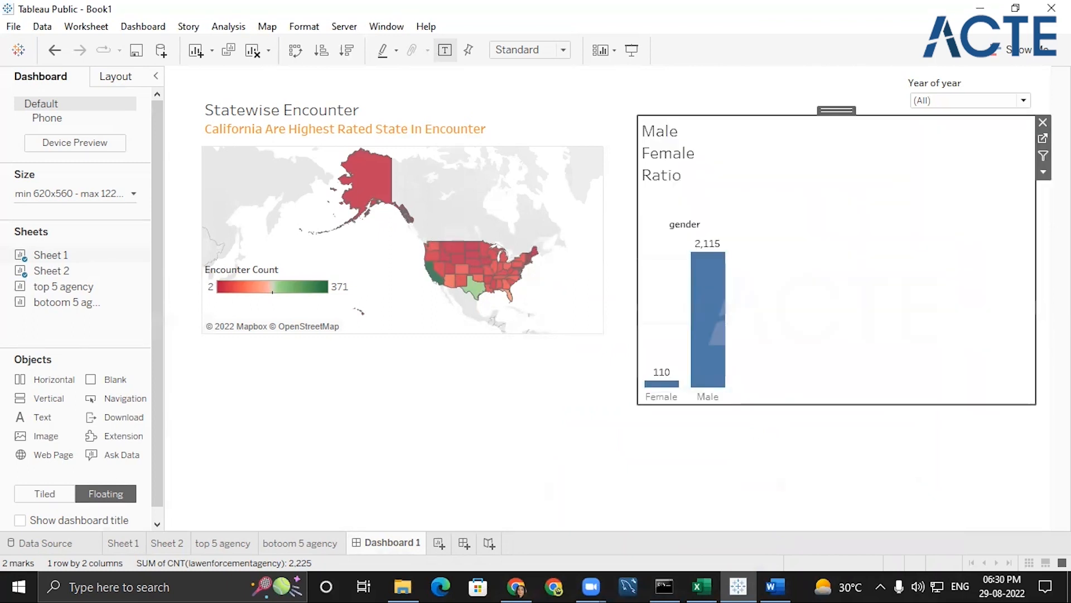
- Centre-align the "Male Female Ratio" title of the gender chart
double_click(681, 156)
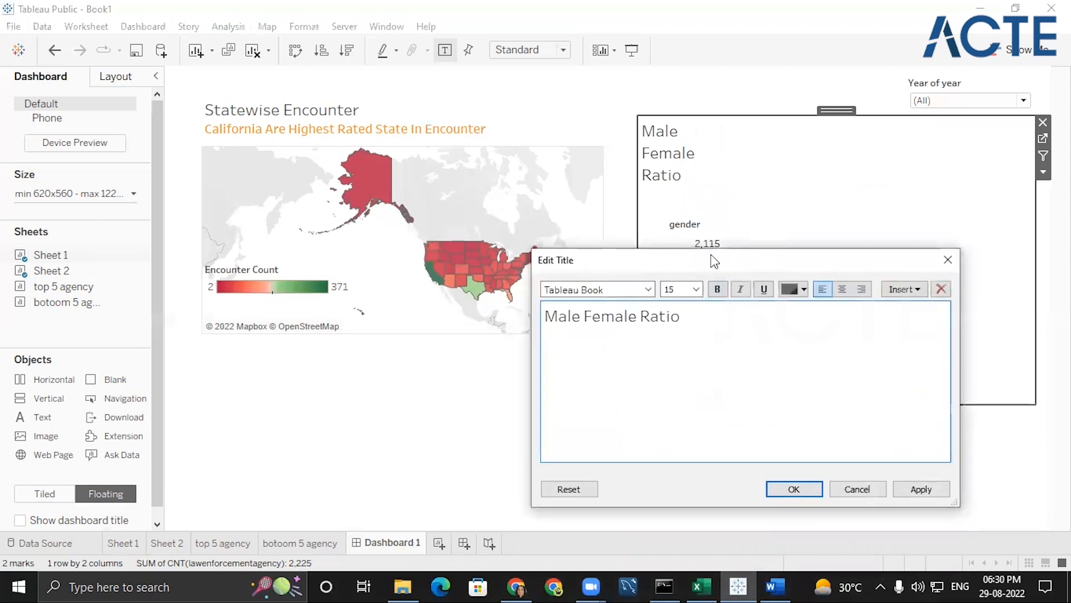
left_click(842, 289)
key("Return")
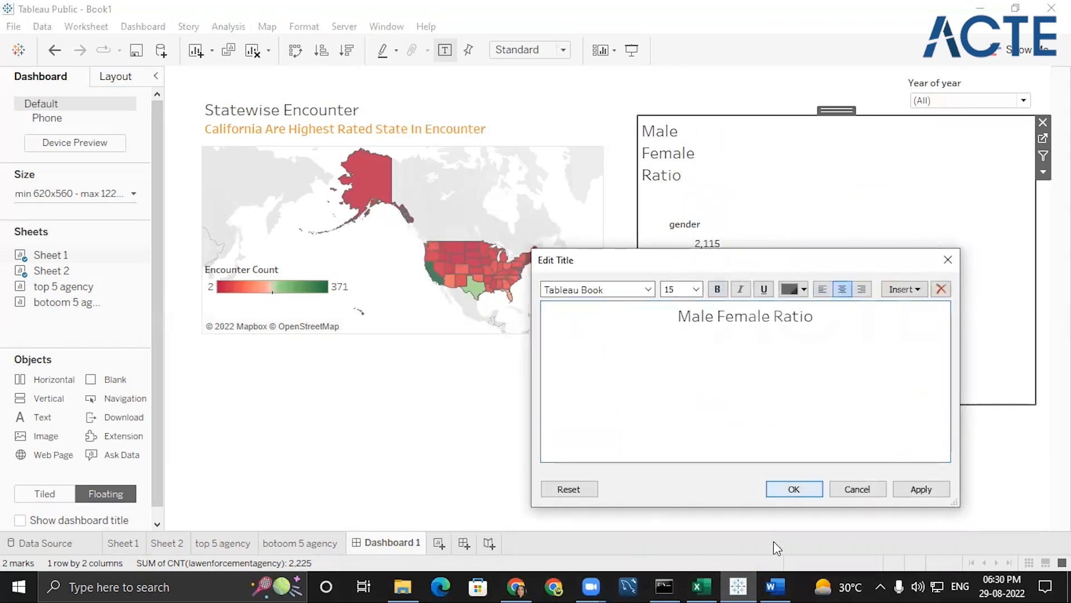
double_click(685, 146)
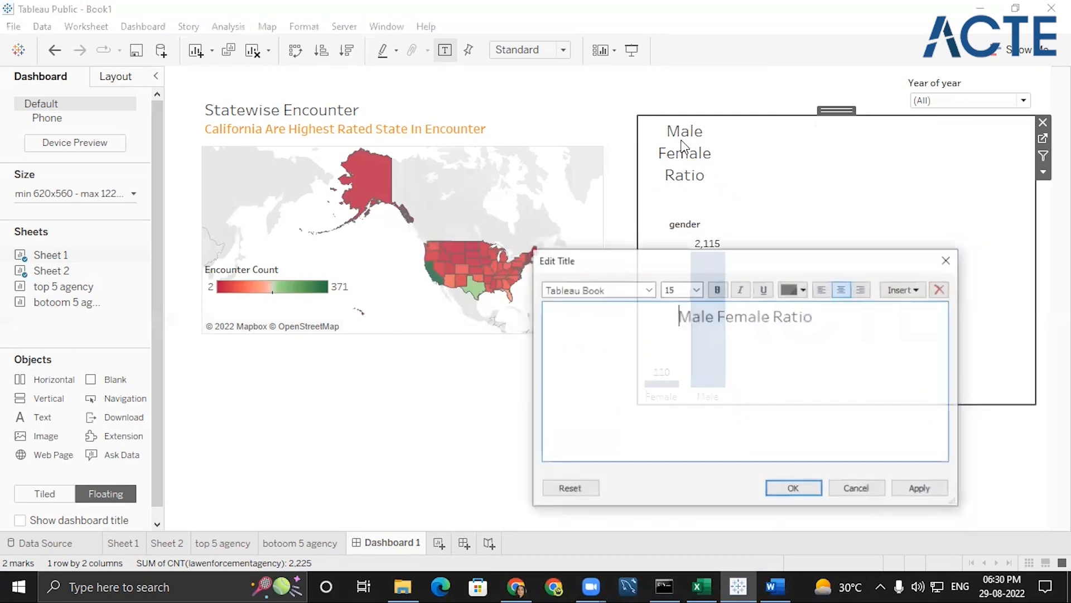
left_click(948, 260)
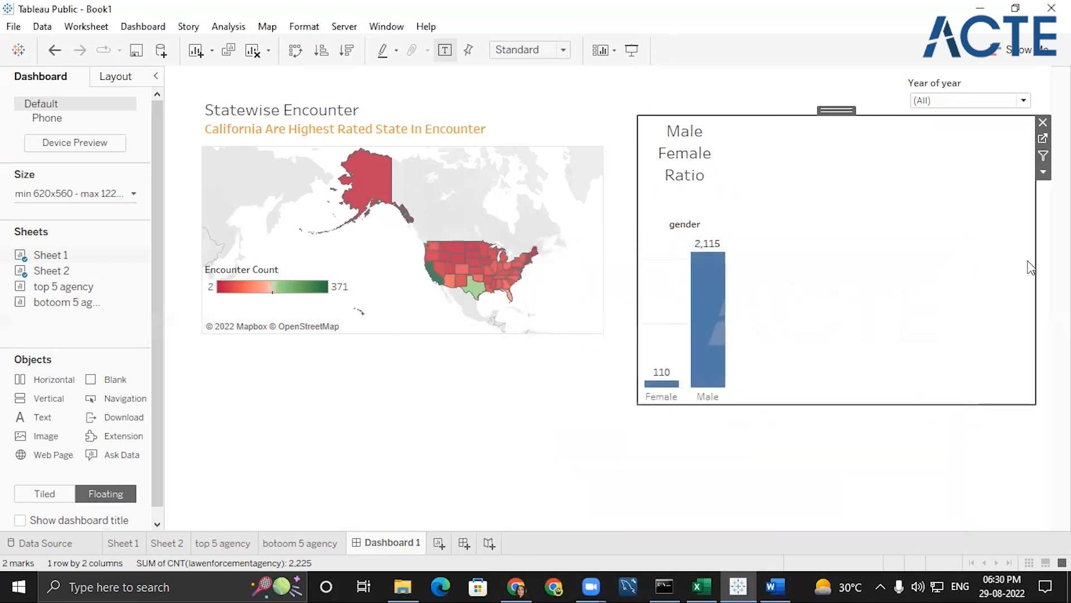
- Narrow the gender chart view so it ends short of the year filter, and move it up slightly
left_click_drag(1001, 268, 853, 256)
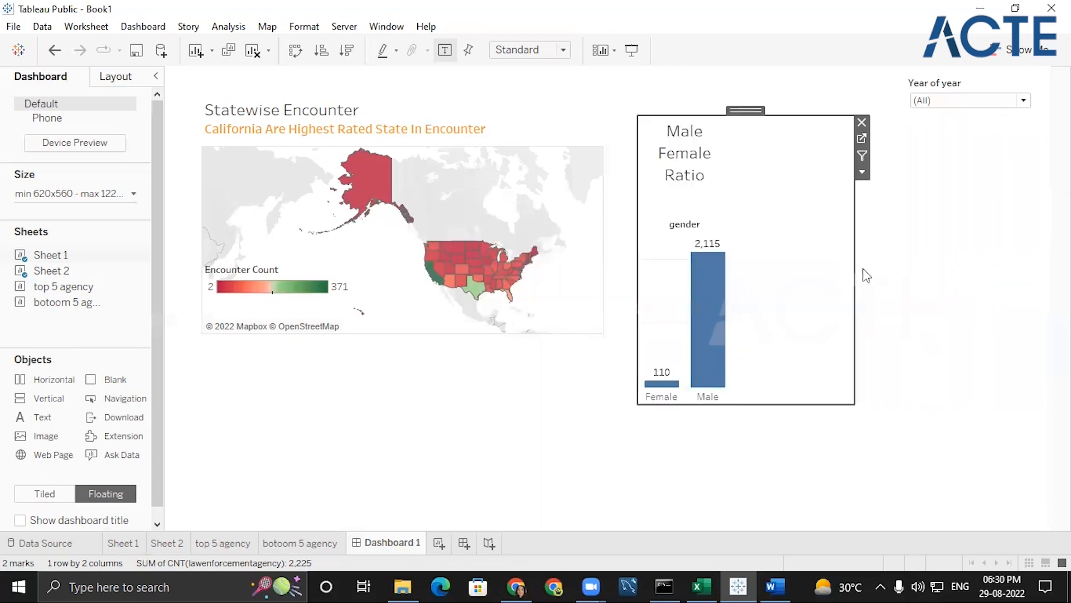
left_click(926, 455)
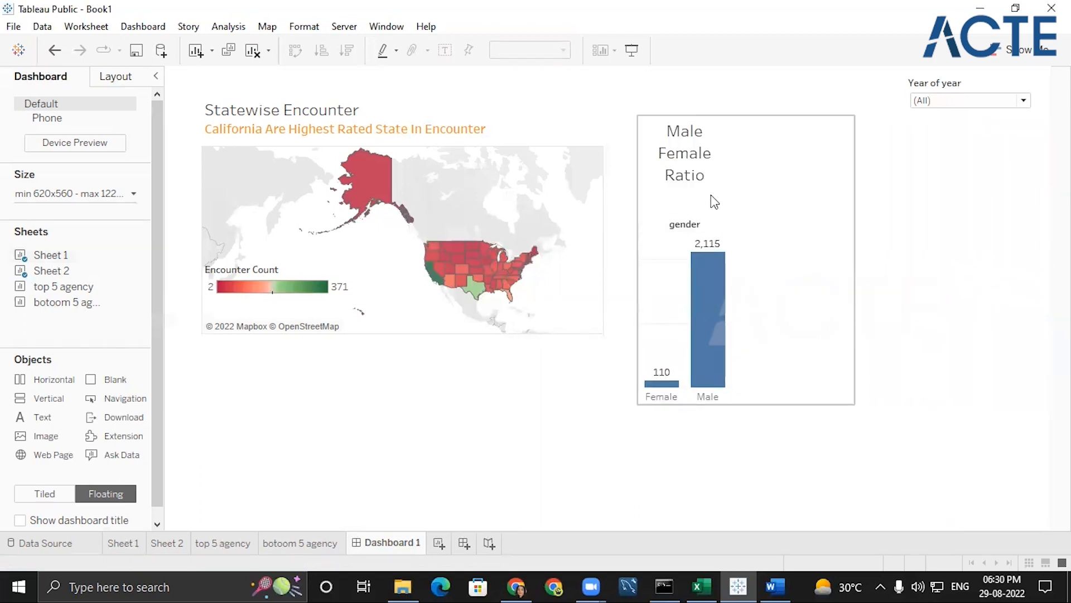
left_click(723, 161)
left_click_drag(742, 112, 746, 92)
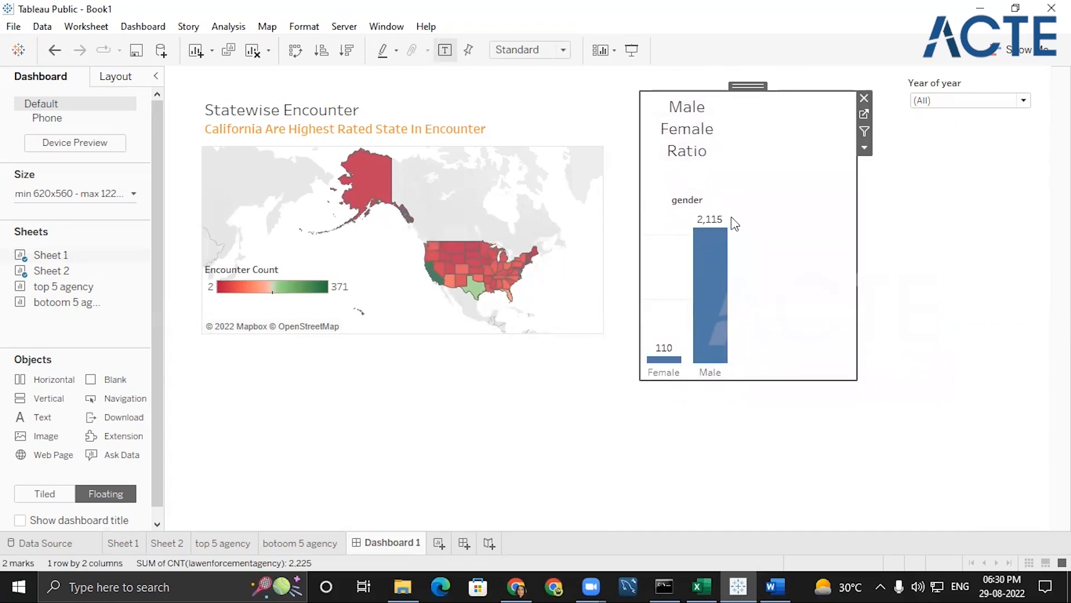
- Align the "Male Female Ratio" title of the gender chart to the left
double_click(679, 126)
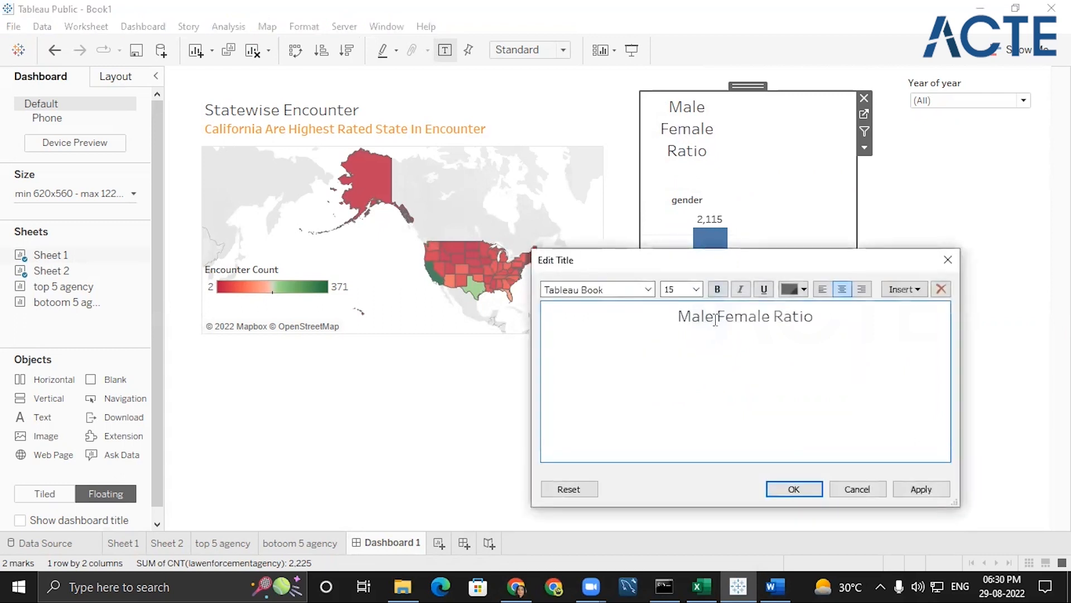
triple_click(716, 316)
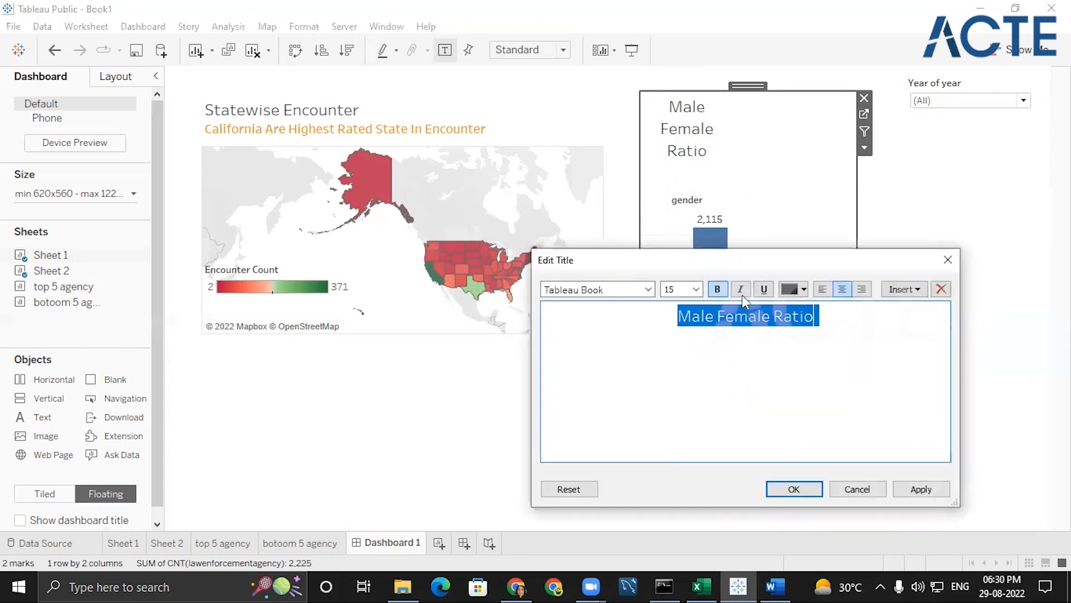
left_click(823, 289)
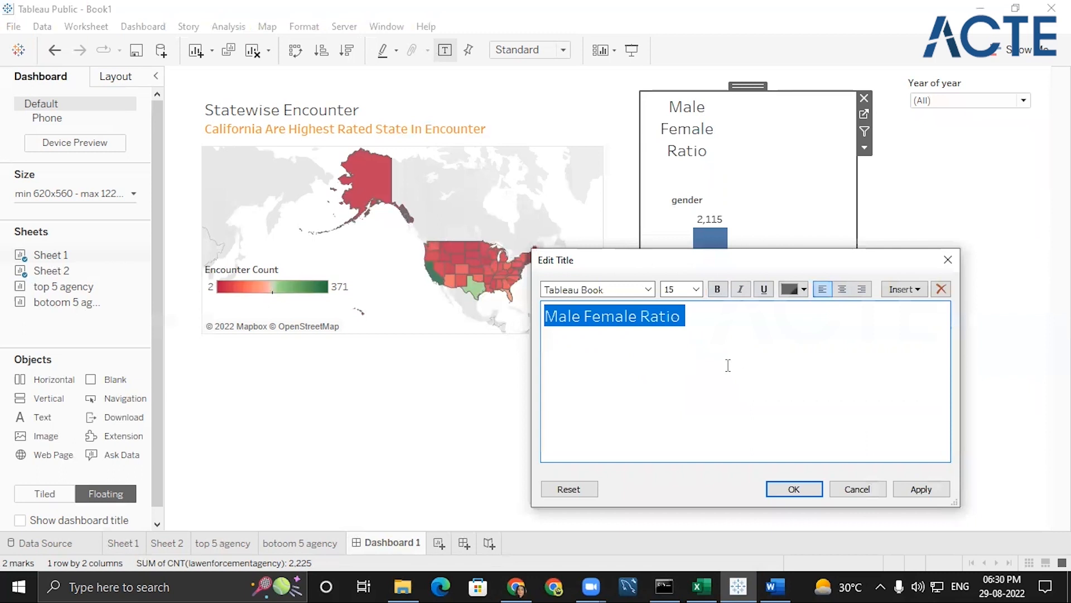
key("Return")
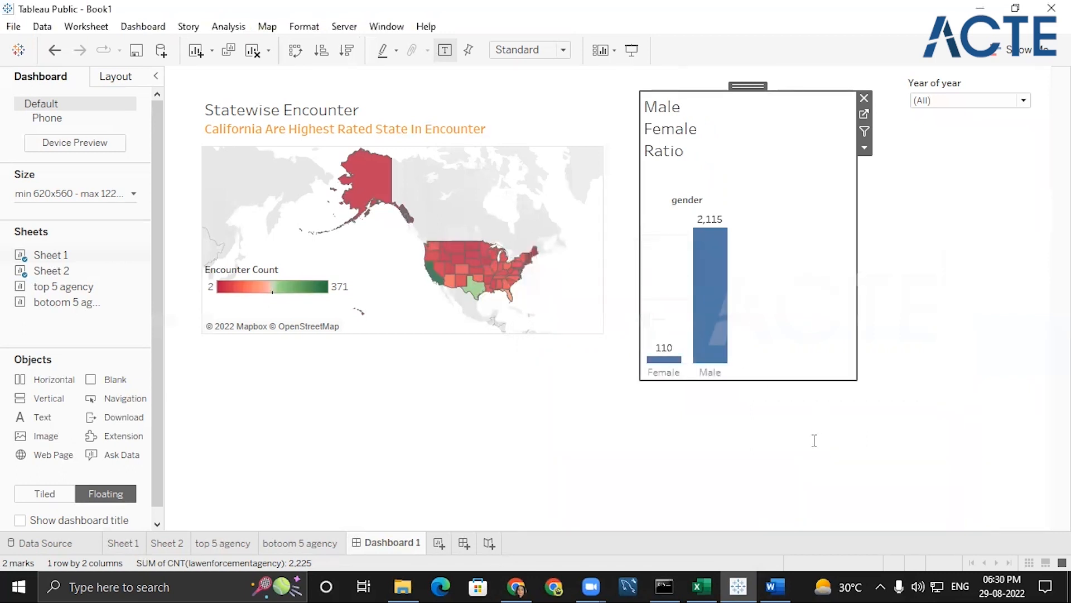
left_click(936, 233)
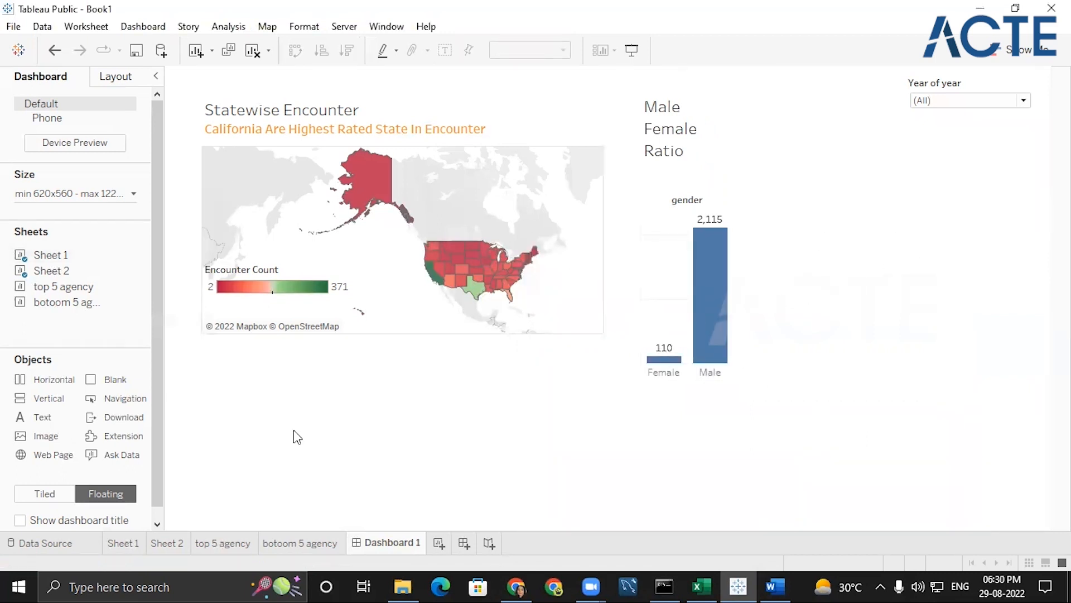
- Add the top 5 agency sheet as a floating view beneath the year filter, sized tall enough to show all five agencies
left_click_drag(92, 285, 223, 359)
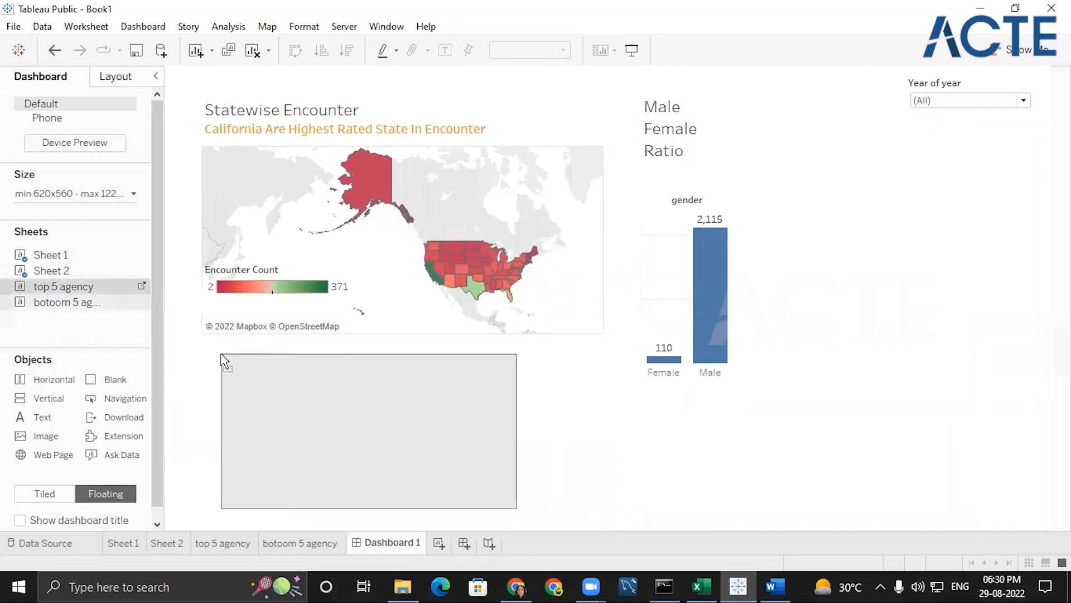
left_click_drag(530, 448, 655, 430)
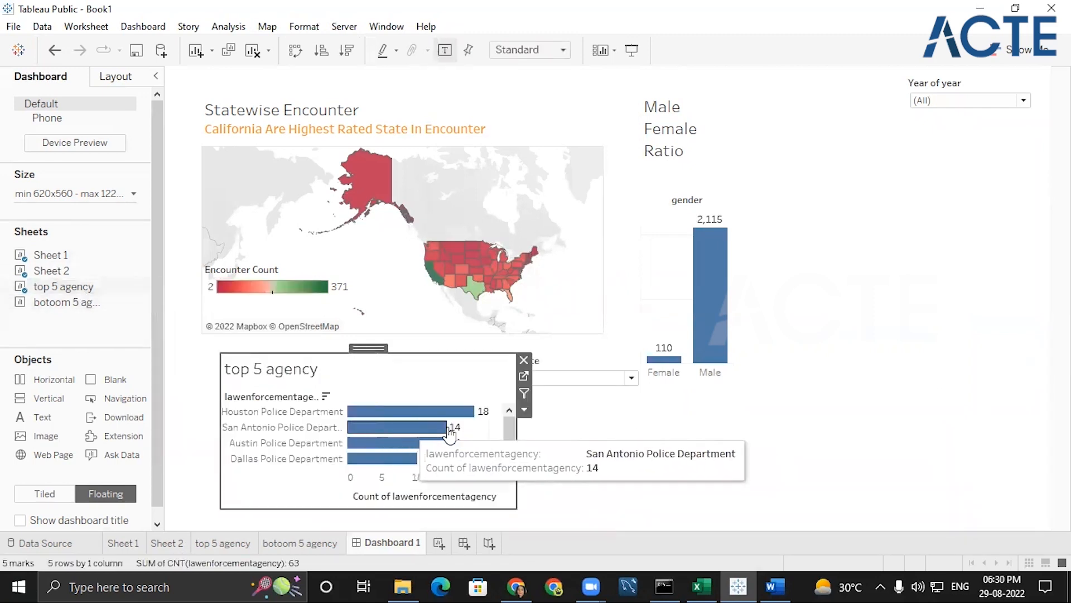
left_click_drag(368, 348, 891, 222)
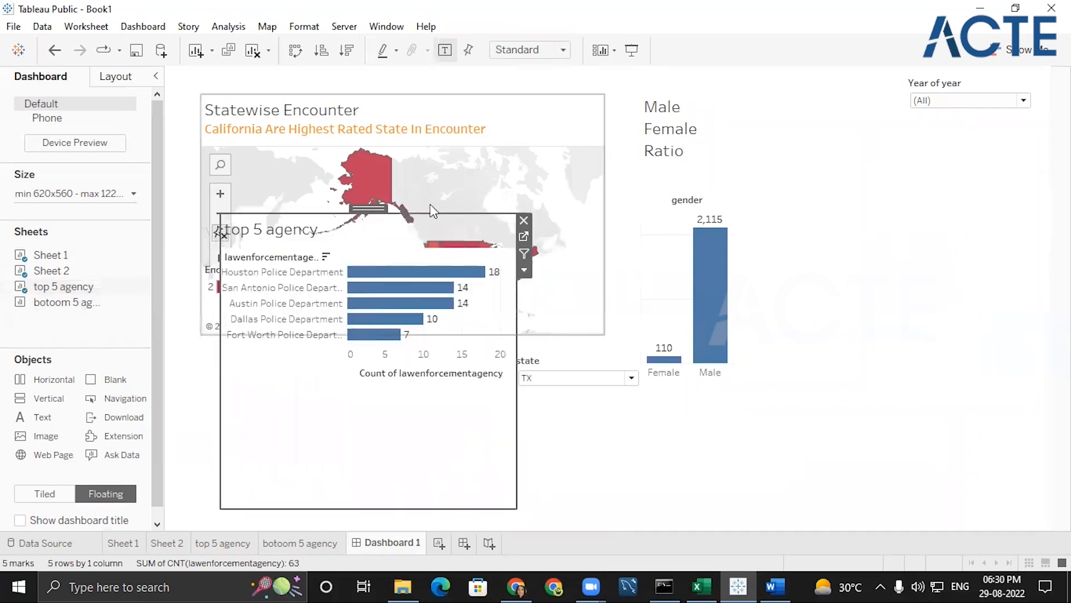
left_click_drag(368, 207, 897, 150)
left_click_drag(750, 446, 753, 308)
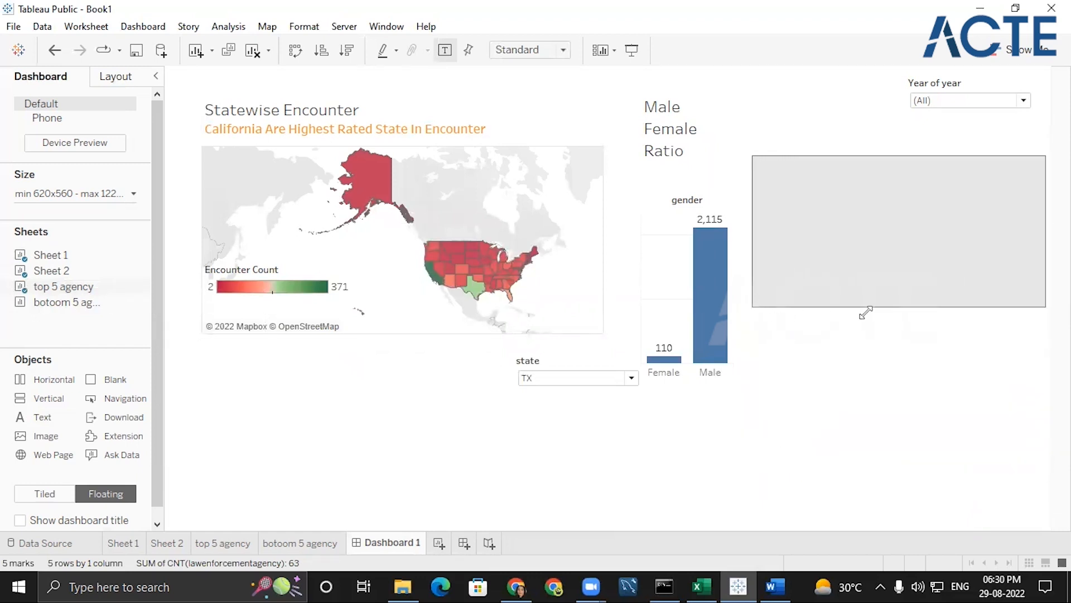
left_click_drag(894, 160, 896, 137)
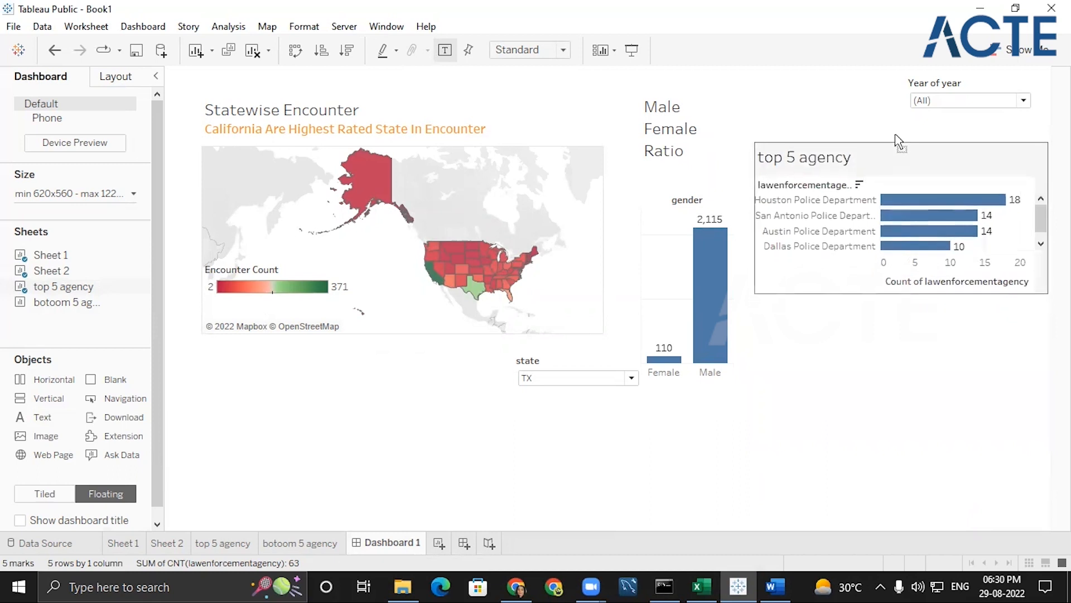
left_click(907, 282)
left_click_drag(908, 286, 902, 334)
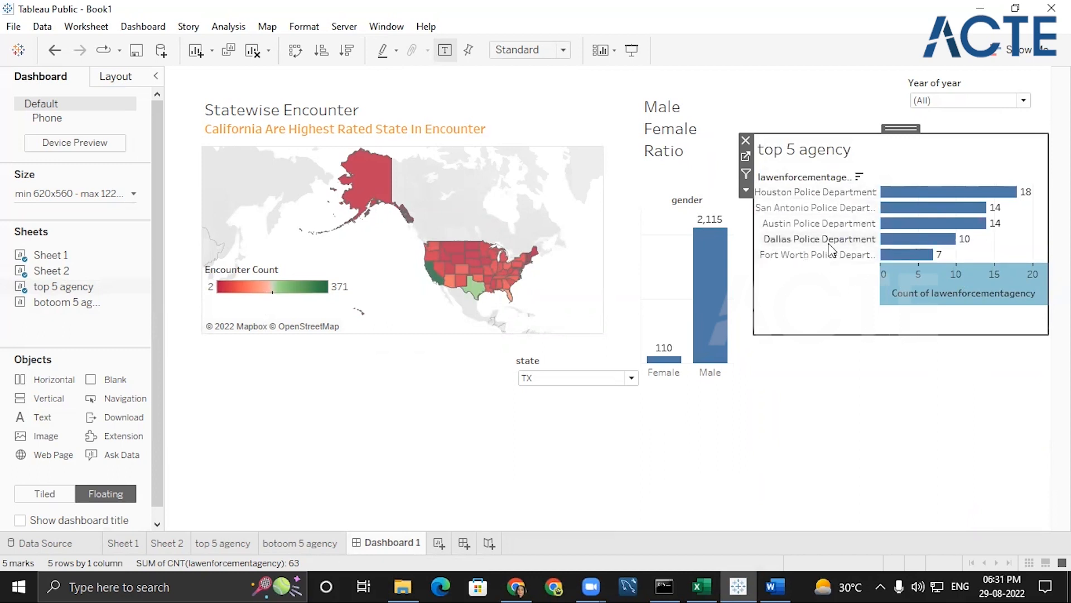
- Move the Male Female Ratio chart directly below the top 5 agency chart
left_click(700, 105)
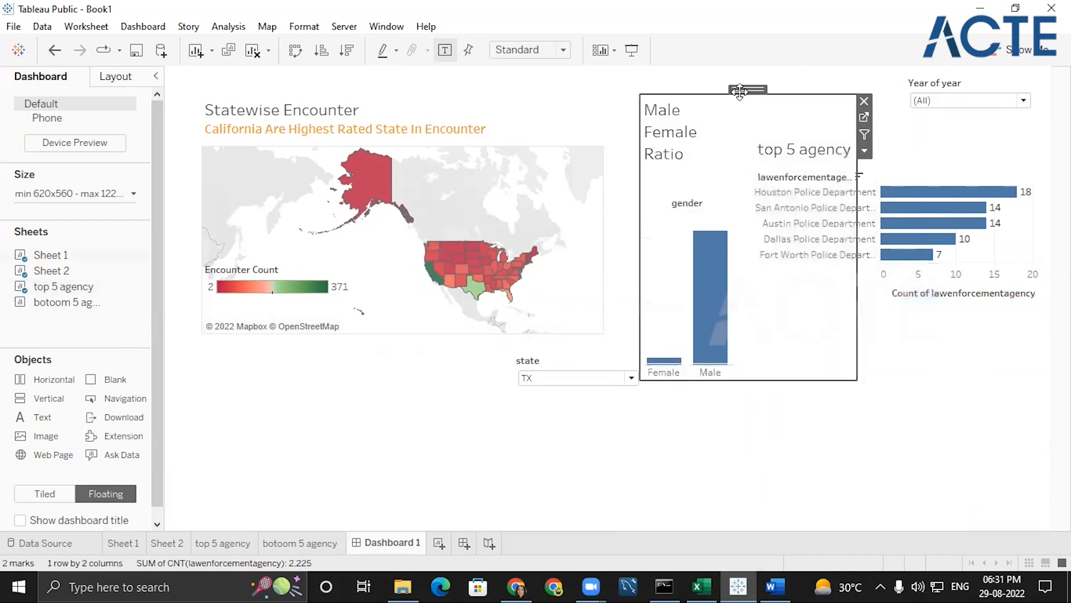
left_click_drag(736, 115, 826, 341)
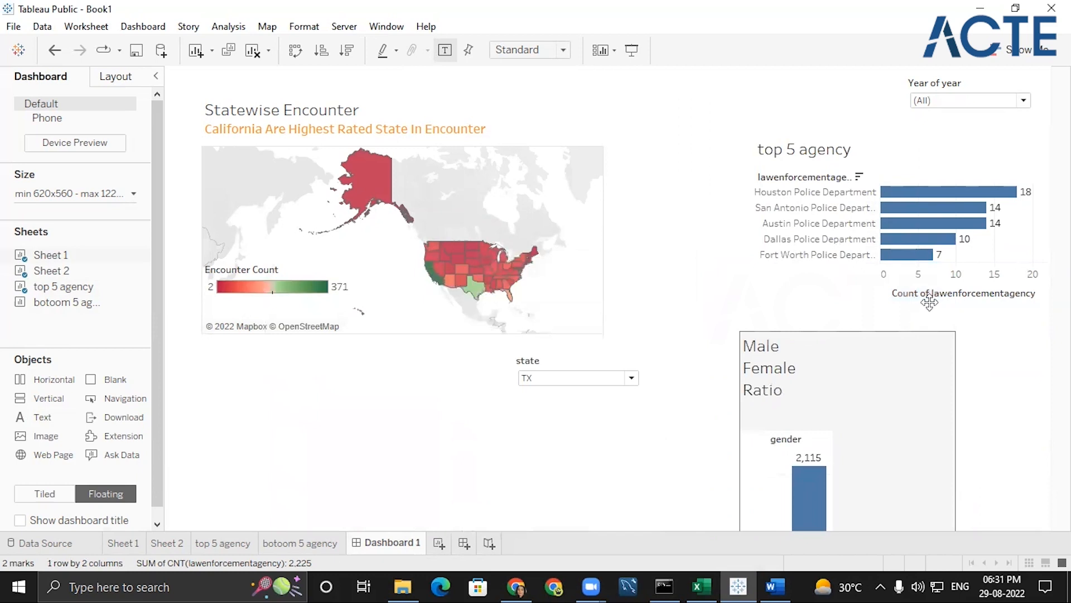
- Turn off the Include zero option for the count axis of the top 5 agency chart
left_click(927, 307)
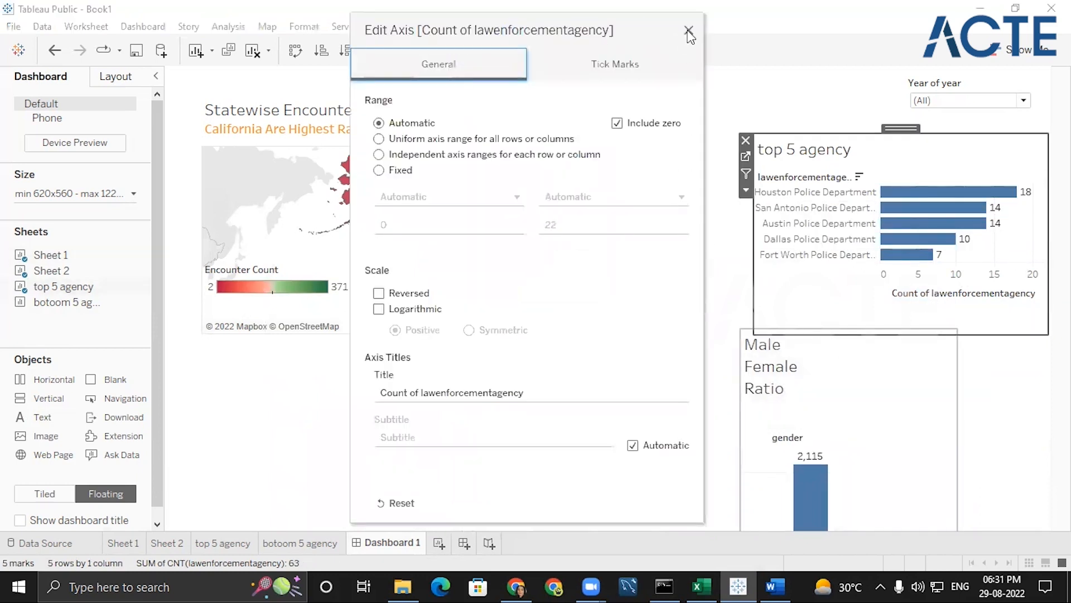
left_click(620, 123)
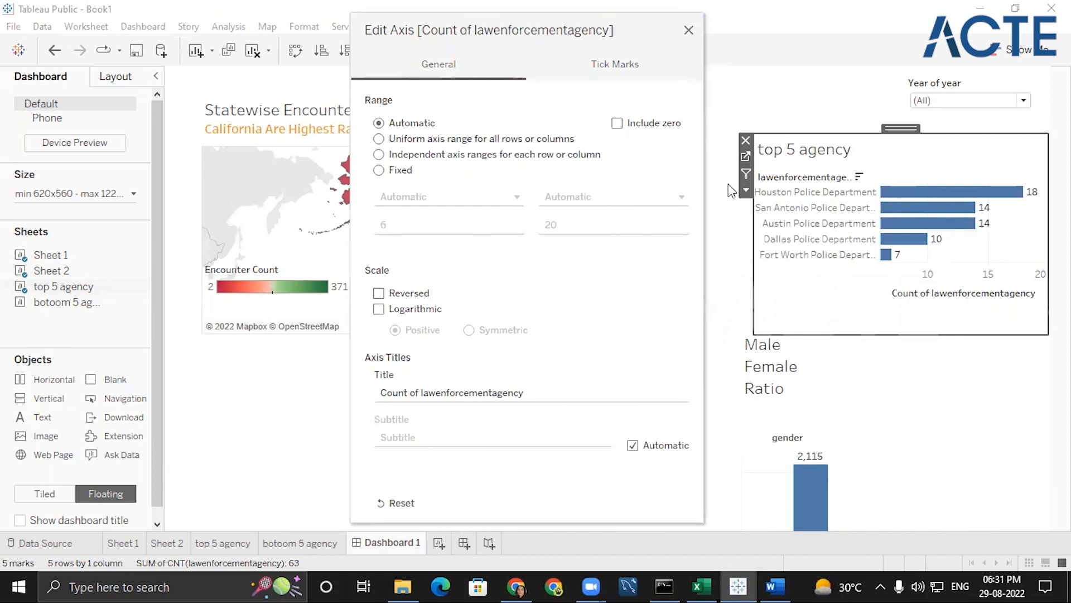
left_click(689, 30)
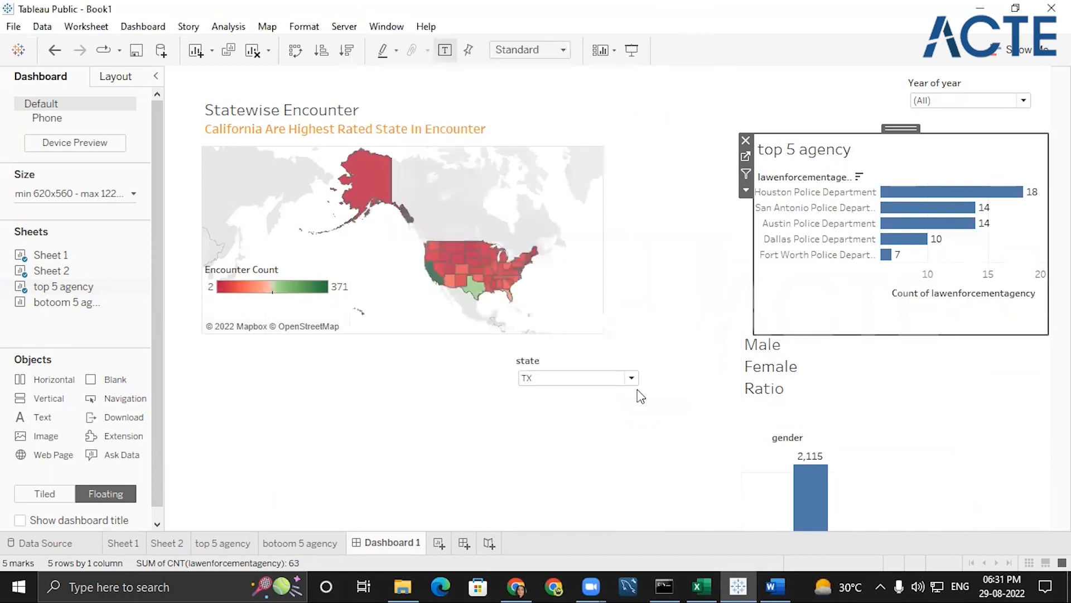
- Move the floating state filter above the top 5 agency chart, beside the year filter
left_click(613, 376)
left_click(635, 360)
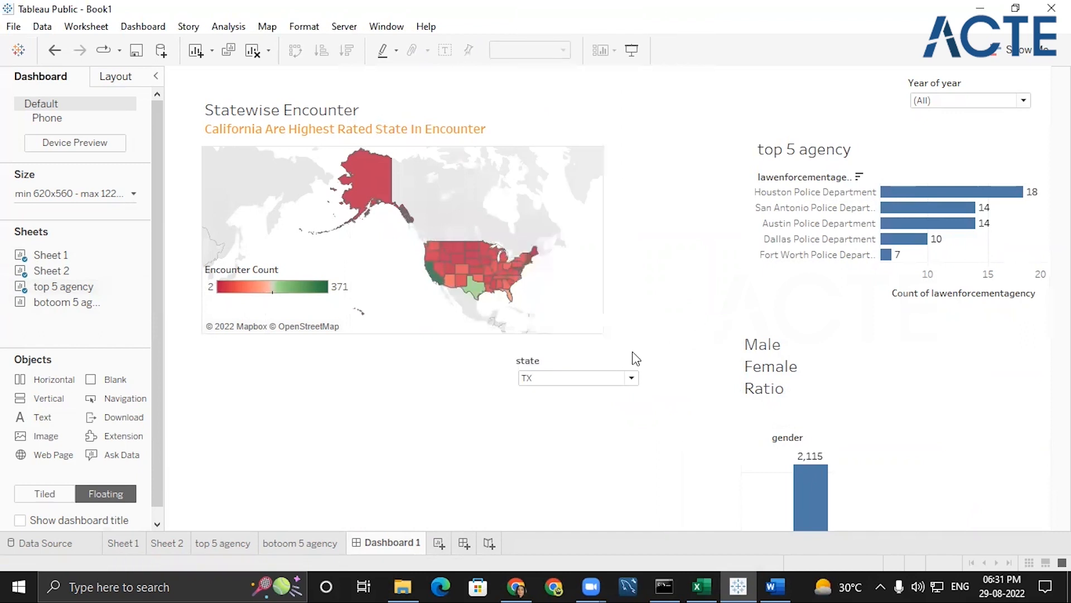
left_click(573, 364)
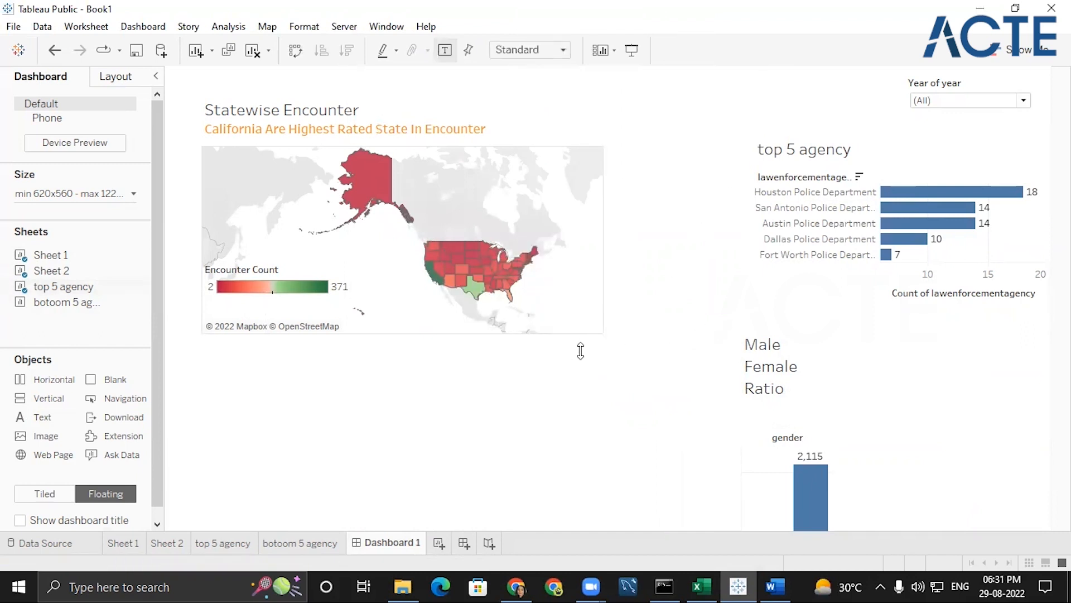
left_click(577, 374)
left_click(667, 303)
left_click(566, 373)
left_click(567, 373)
left_click(679, 340)
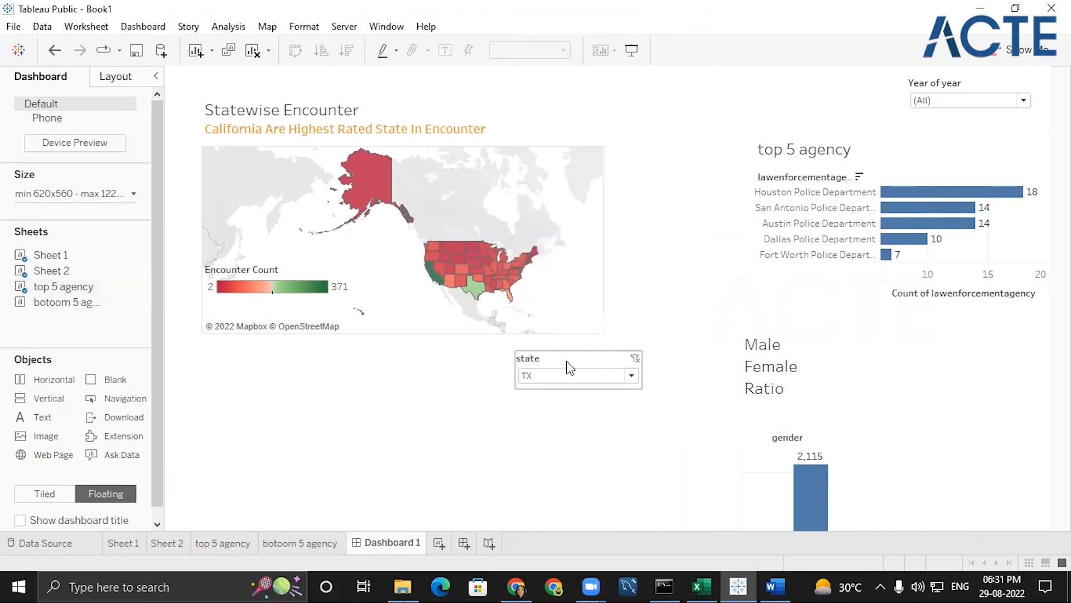
- Check the assessment brief in Word, and label the Statewise Encounter map with state abbreviations in Tableau's Sheet 2 before returning to Dashboard 1
left_click(775, 586)
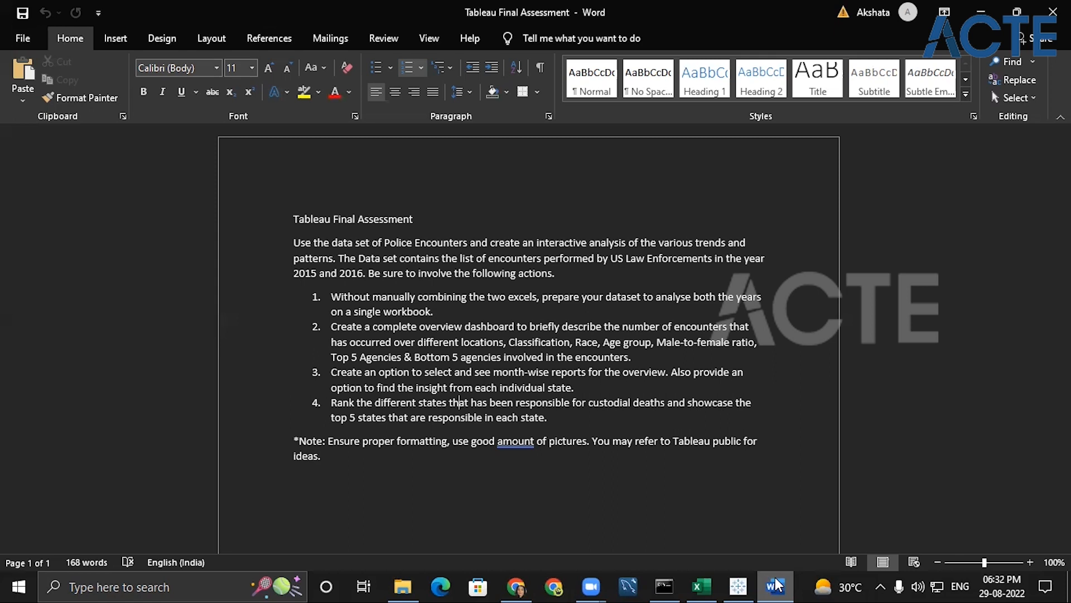
left_click(980, 12)
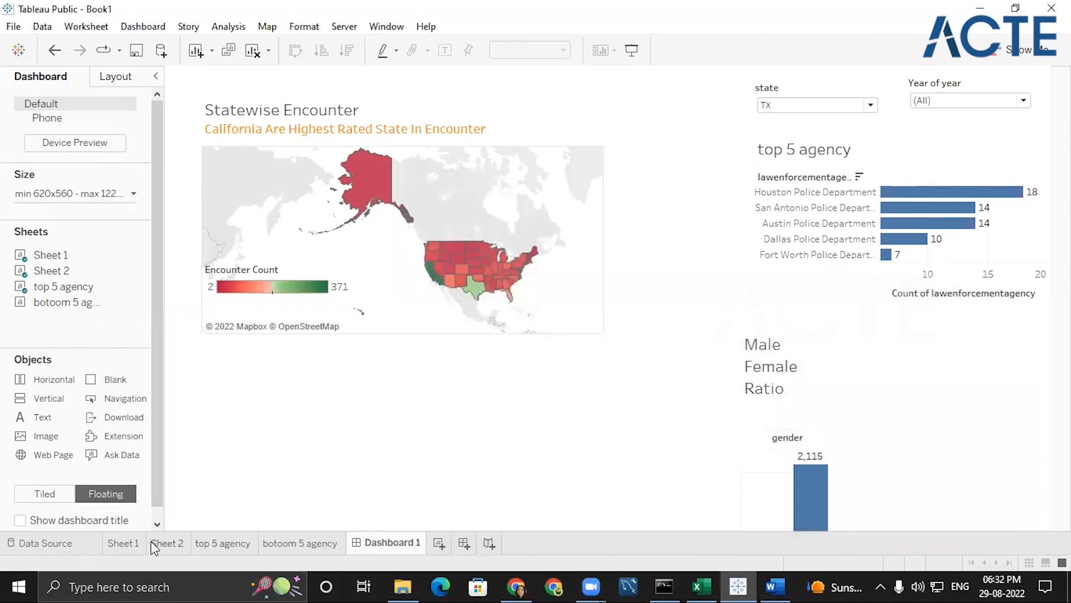
left_click(167, 543)
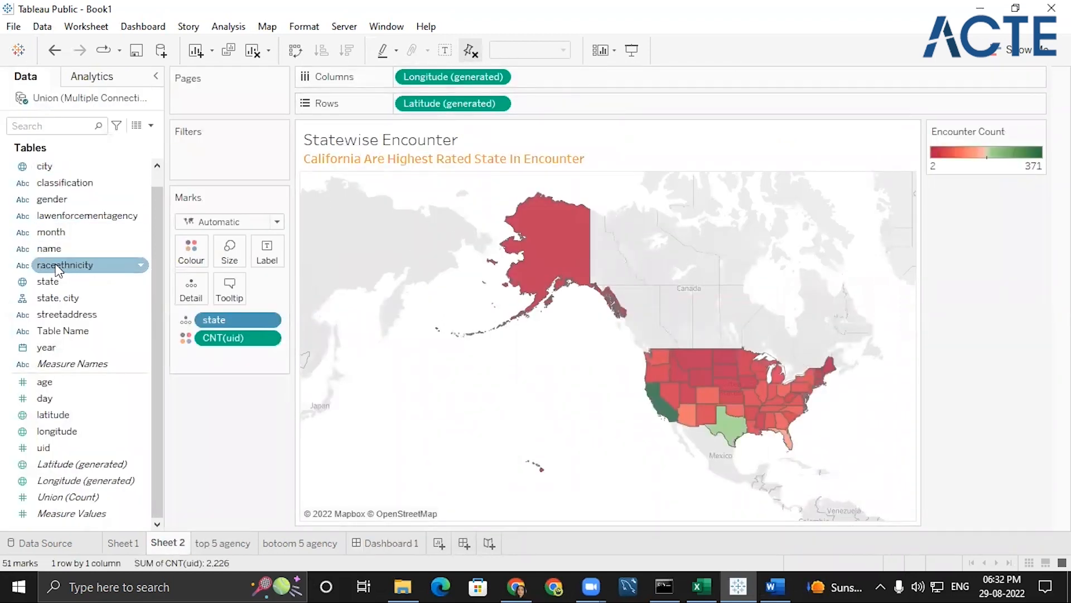
left_click_drag(57, 281, 268, 251)
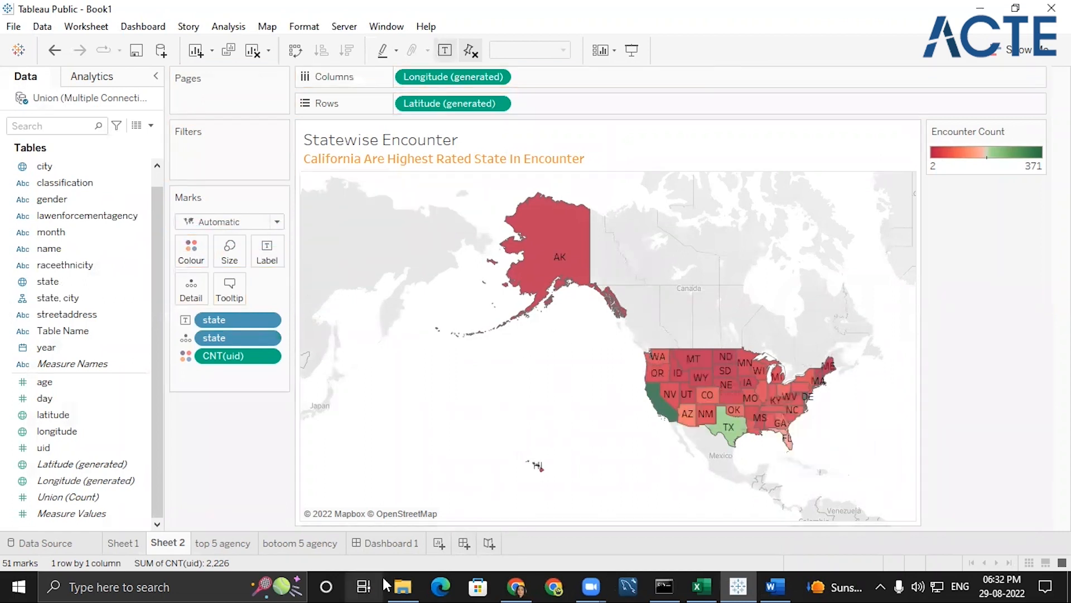
left_click(375, 542)
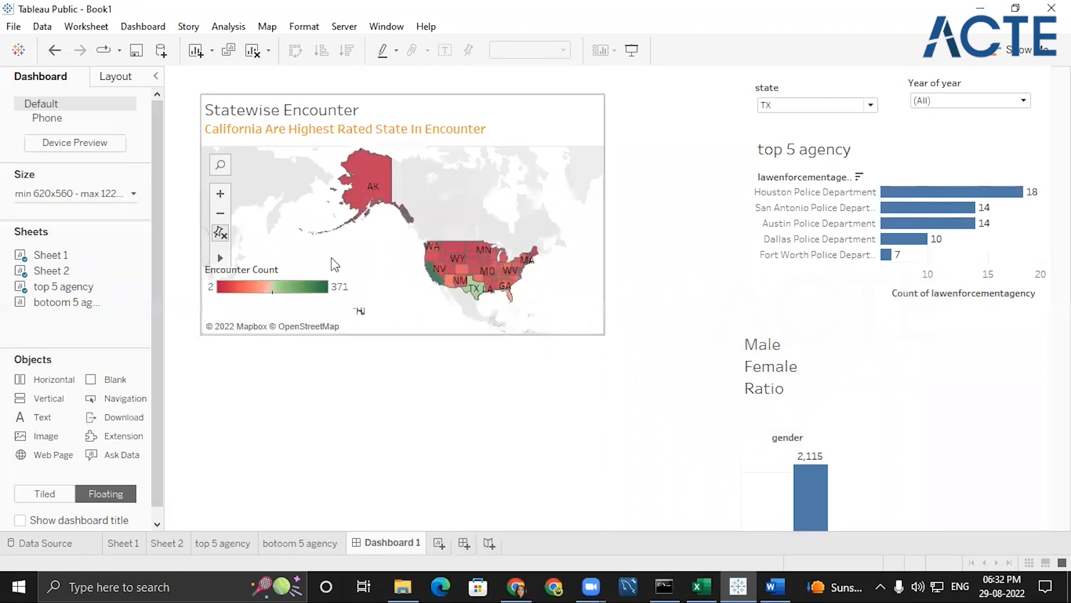
- Use the Statewise Encounter map as a dashboard filter and test it by selecting Alaska and North Dakota
left_click(575, 125)
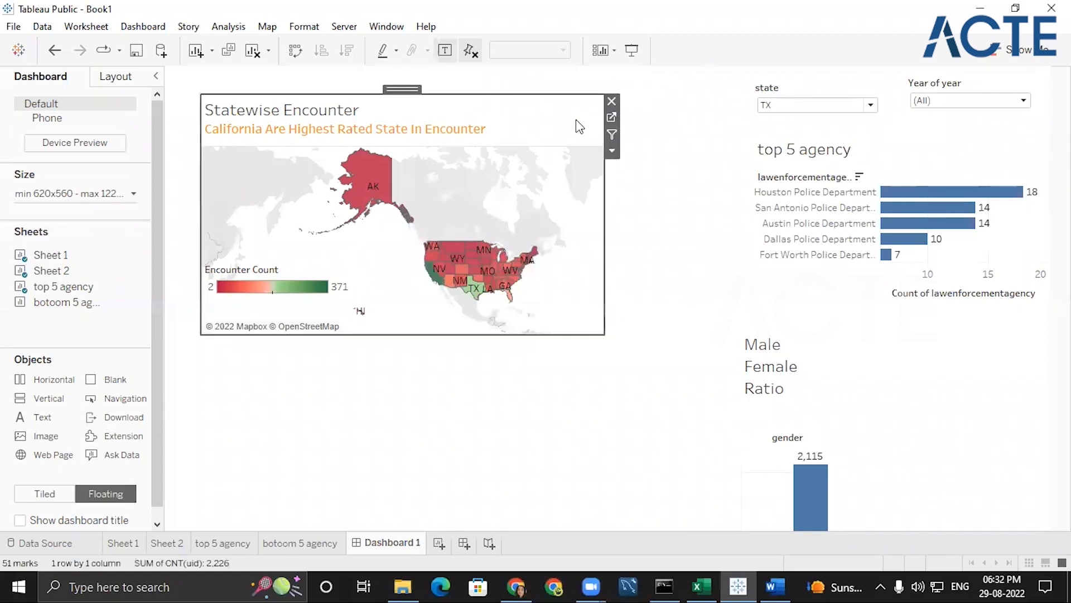
left_click(613, 136)
mouse_move(378, 179)
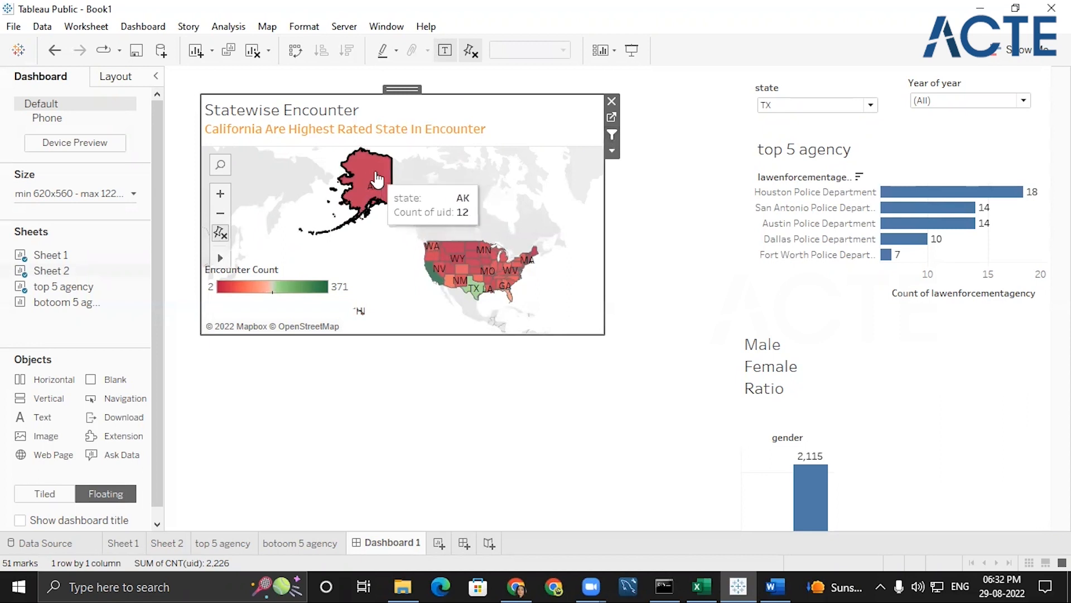
left_click(386, 185)
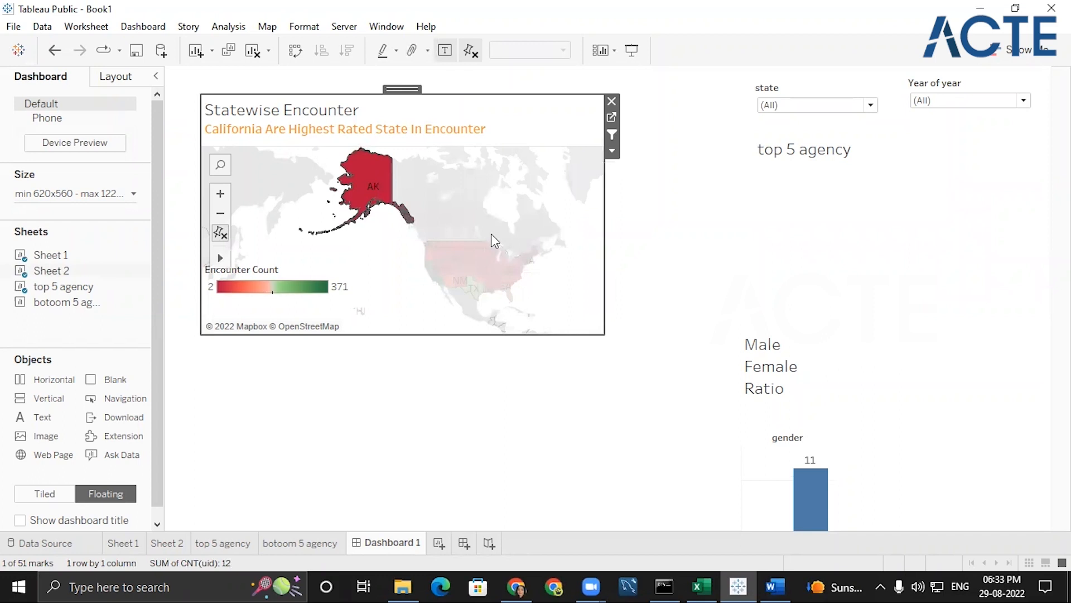
left_click(472, 245)
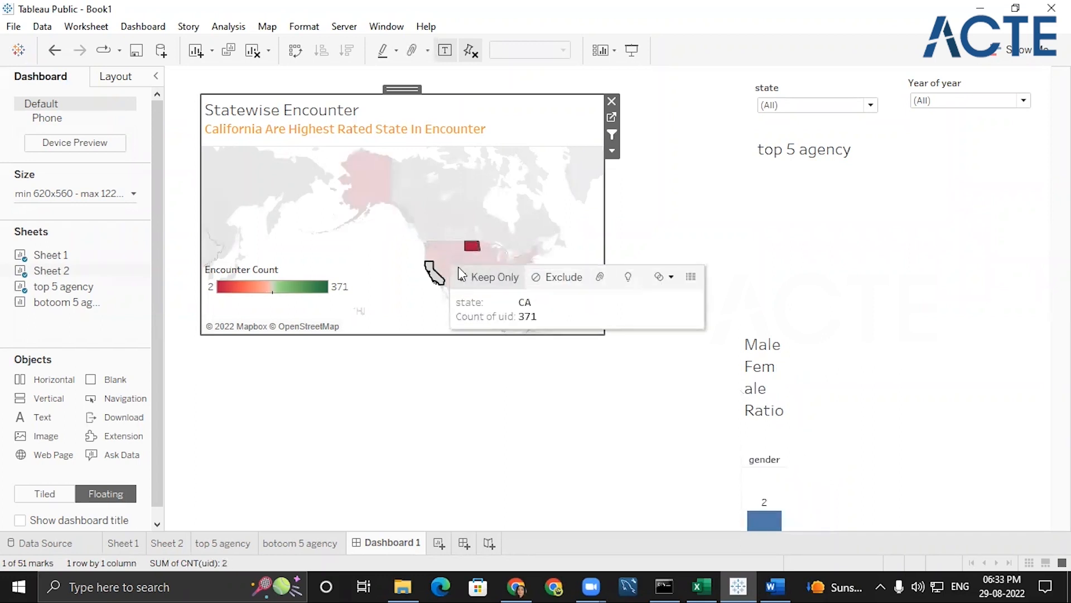
- Keep only California on the Statewise Encounter map and select it to filter the other charts
left_click(439, 282)
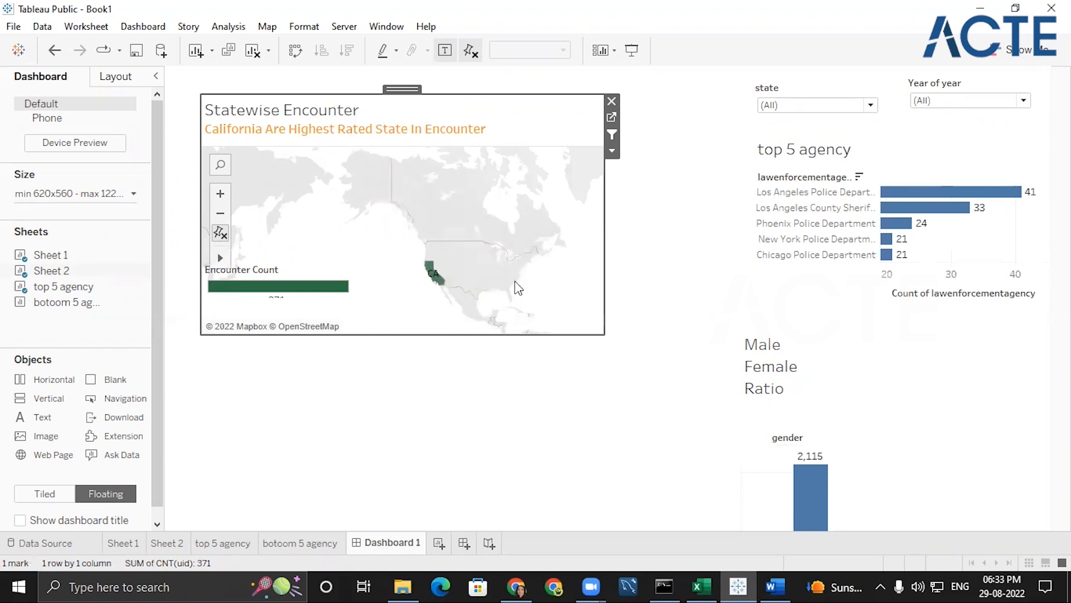
scroll(473, 278, "up", 1)
scroll(444, 269, "down", 1)
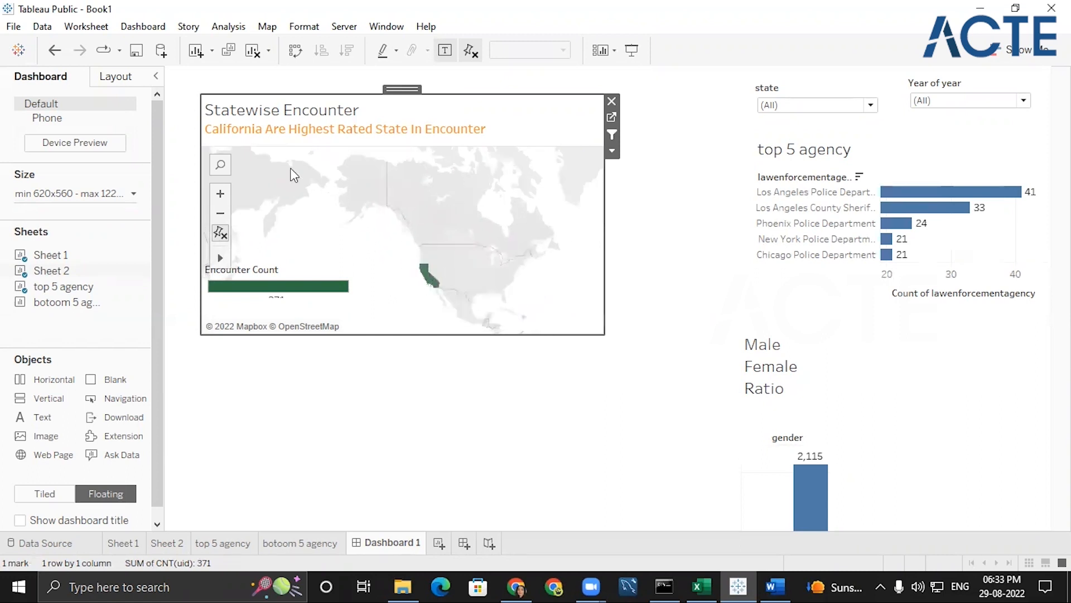
left_click(224, 215)
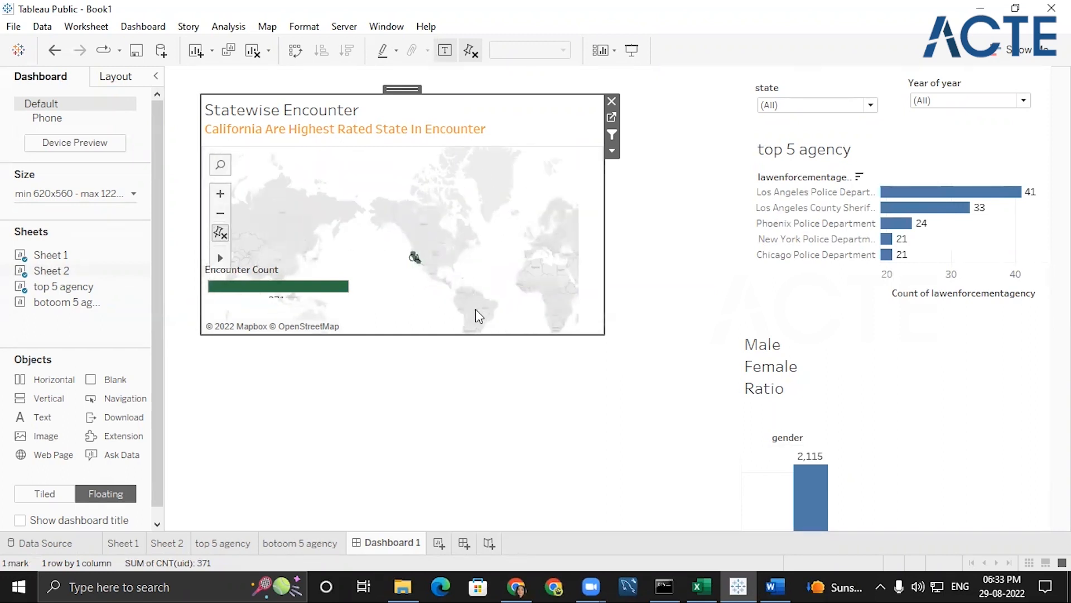
left_click_drag(529, 272, 530, 239)
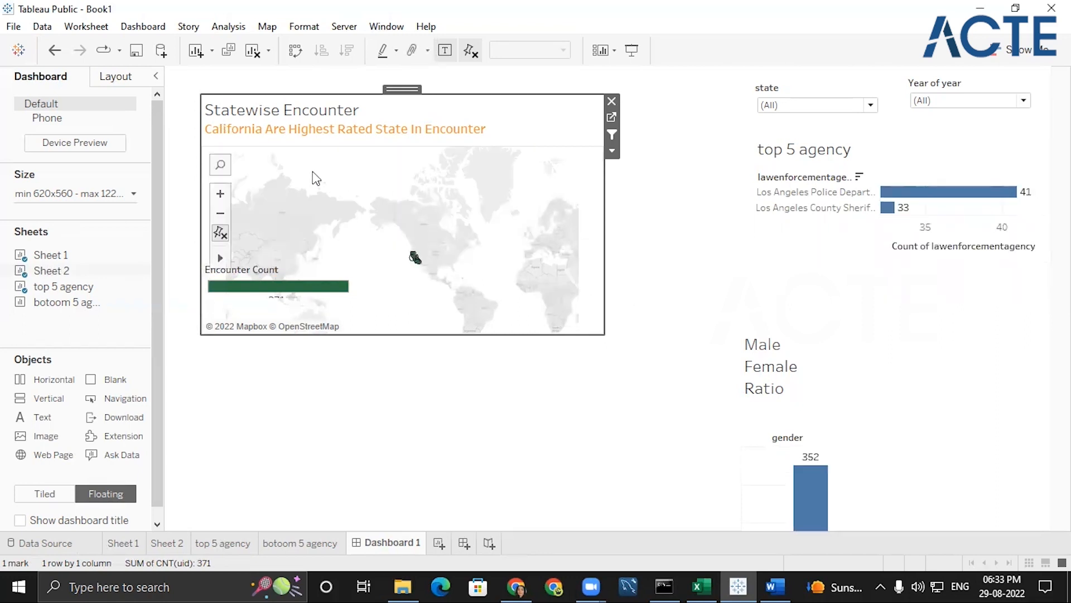
left_click_drag(269, 156, 648, 411)
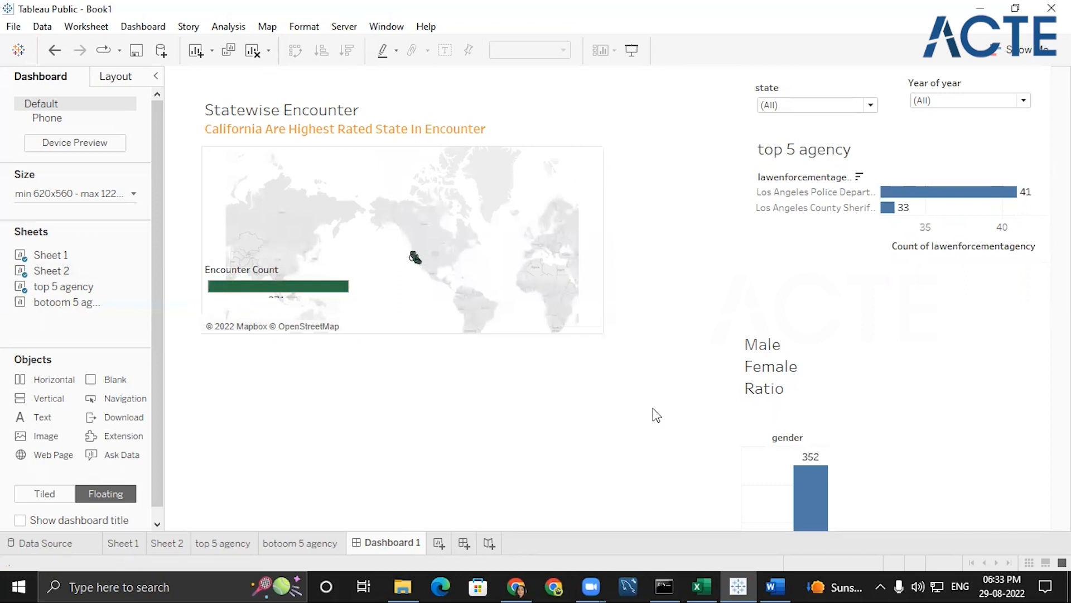
left_click_drag(568, 295, 313, 146)
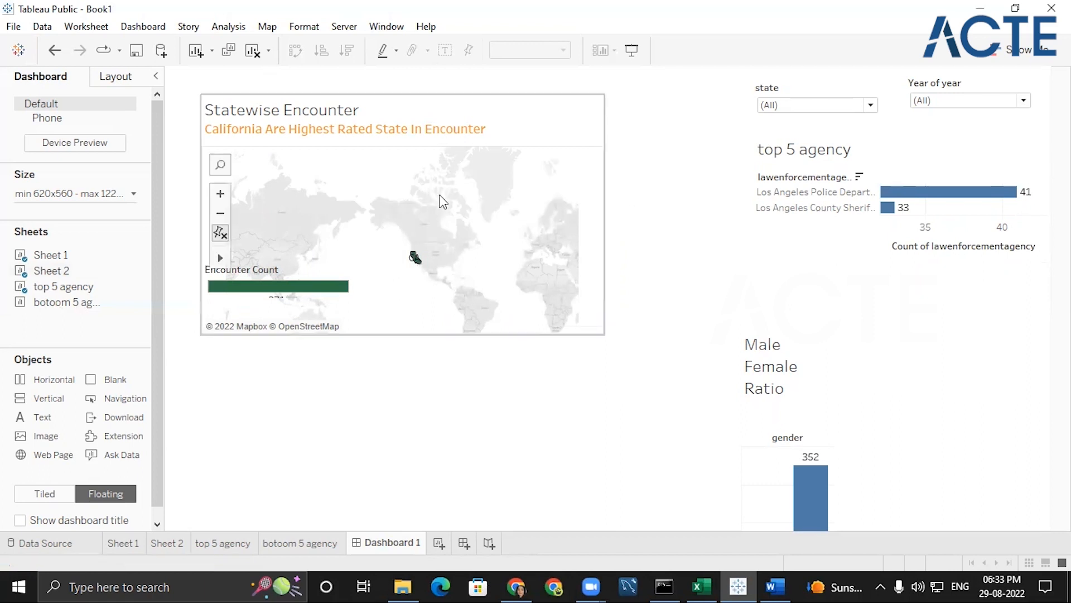
left_click_drag(428, 180, 462, 263)
left_click(649, 271)
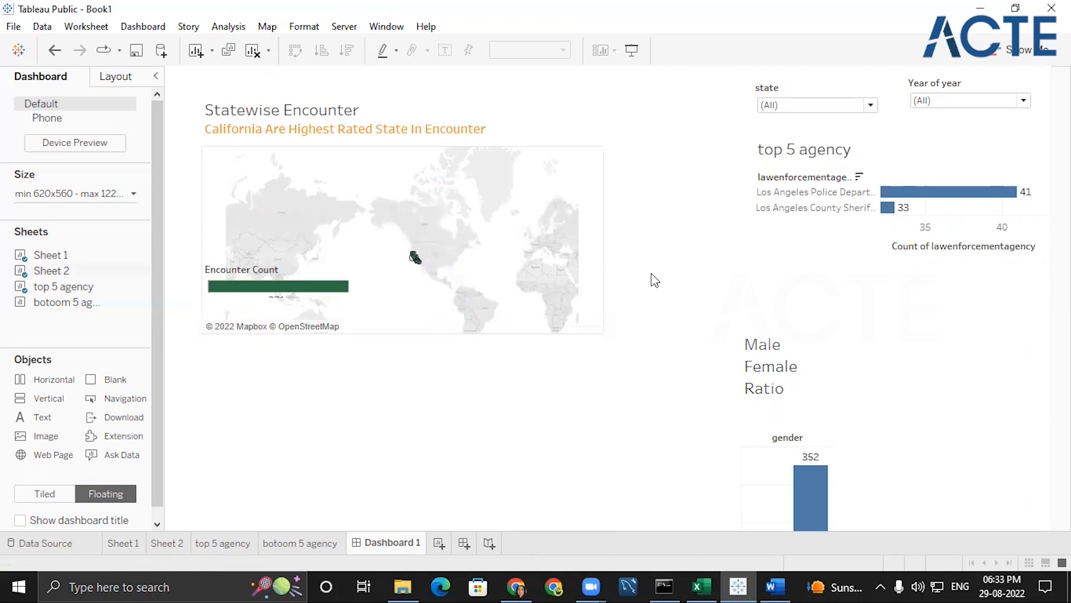
- Stop using the Statewise Encounter map as a filter and set the state filter to AR
left_click(576, 179)
left_click(611, 136)
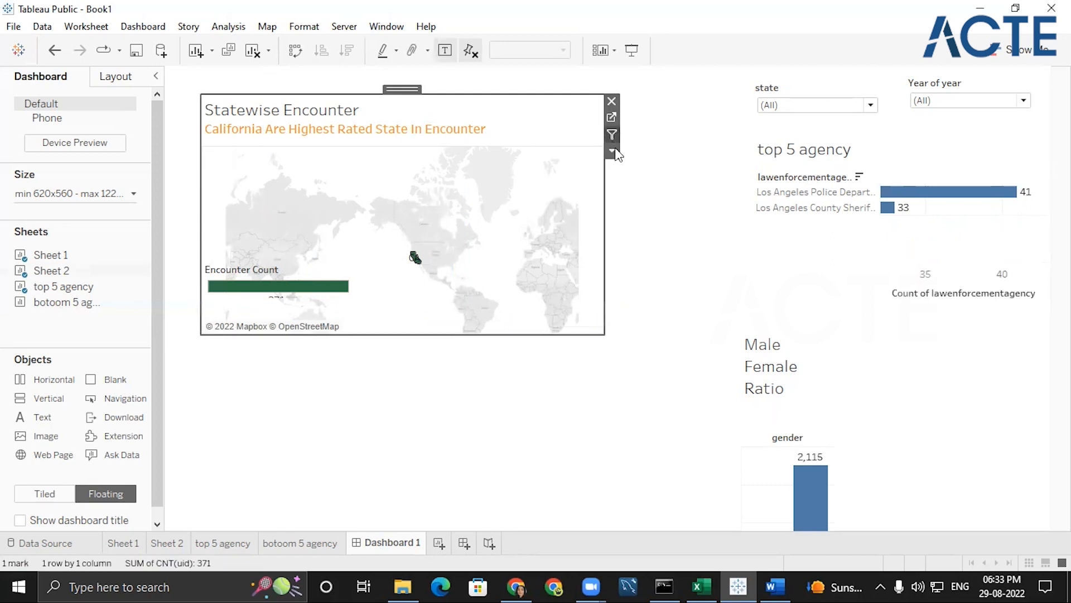
left_click(648, 199)
left_click(510, 172)
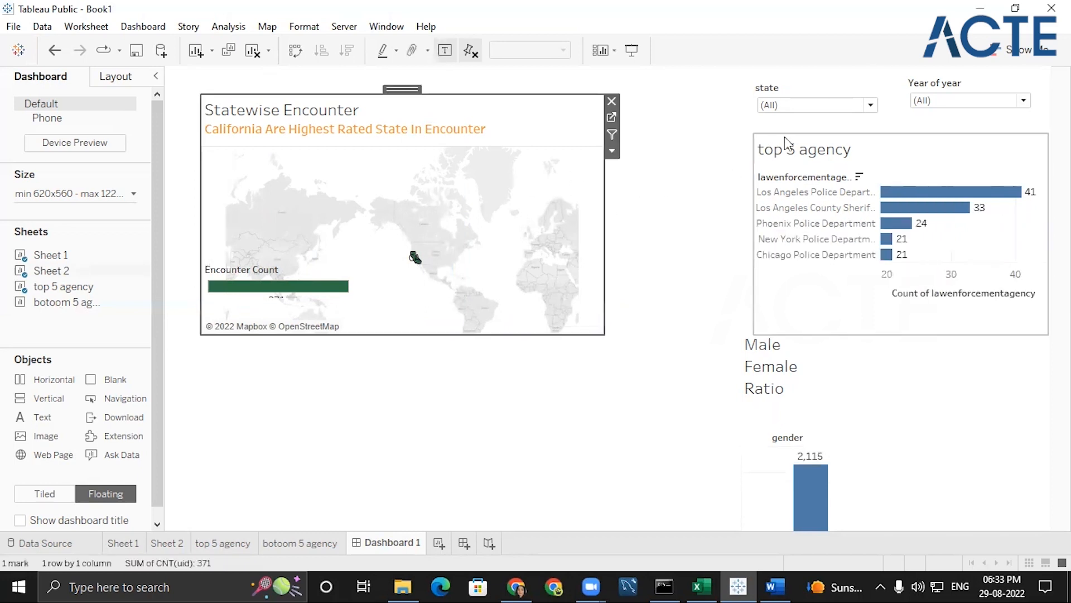
left_click(790, 106)
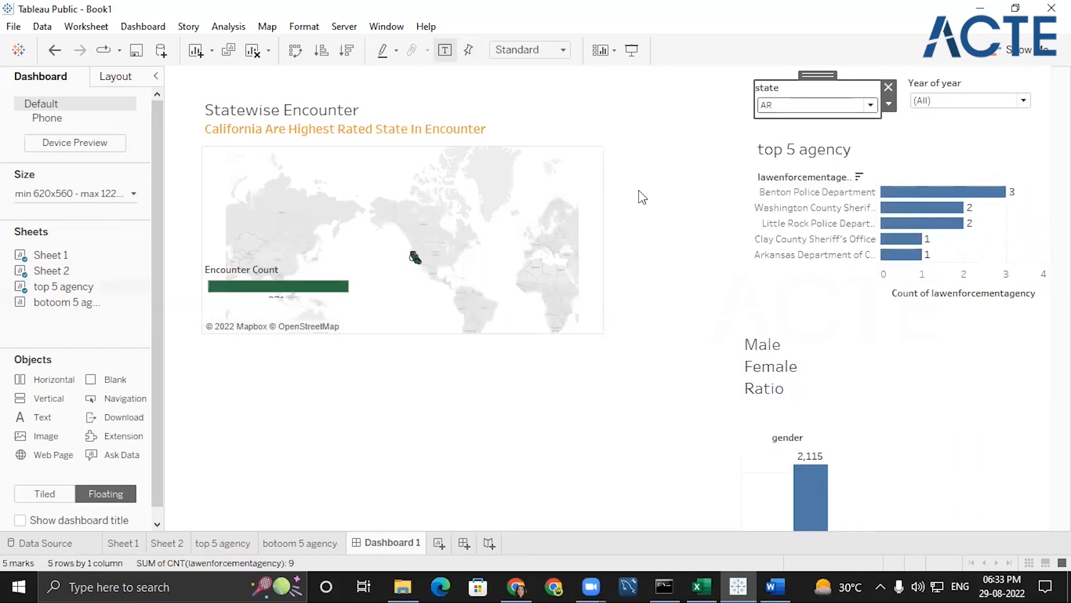
- Reset the Statewise Encounter map view so it fits California
left_click(579, 194)
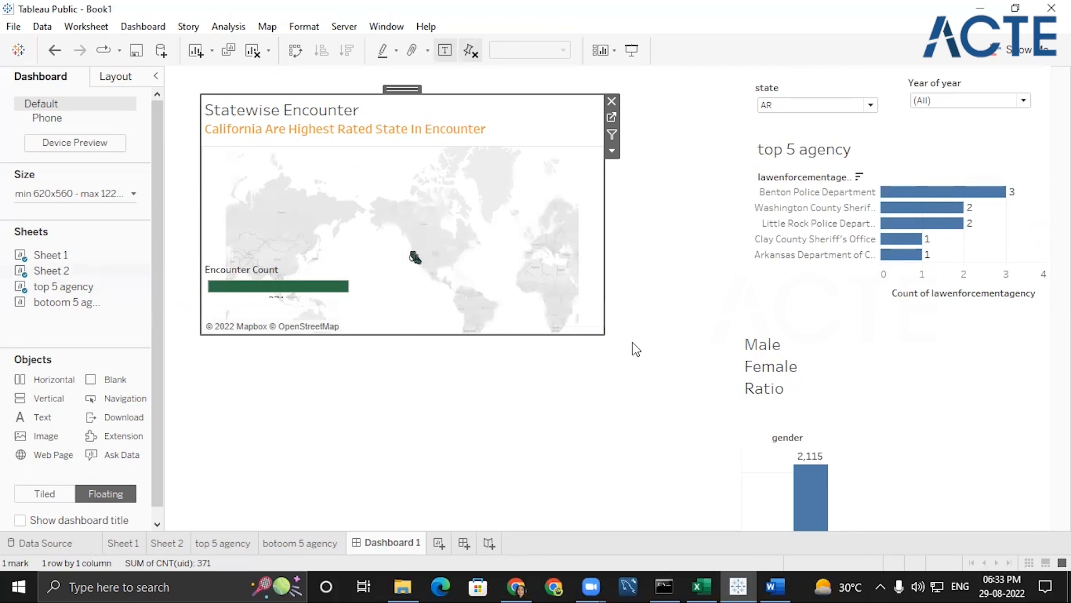
left_click(221, 233)
left_click(228, 237)
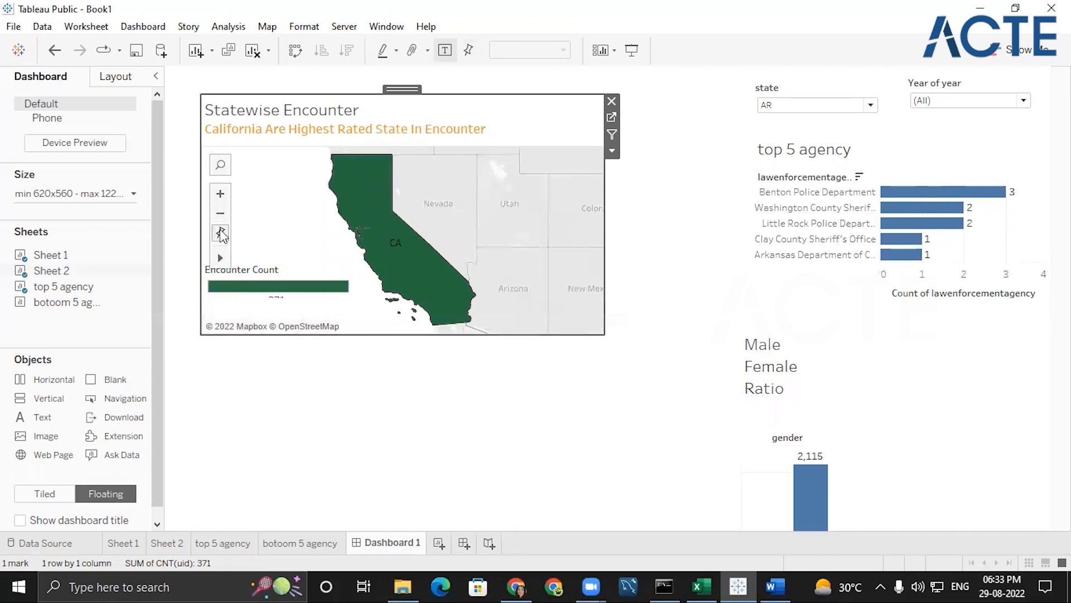
- Remove the state filter control from the dashboard
left_click(220, 214)
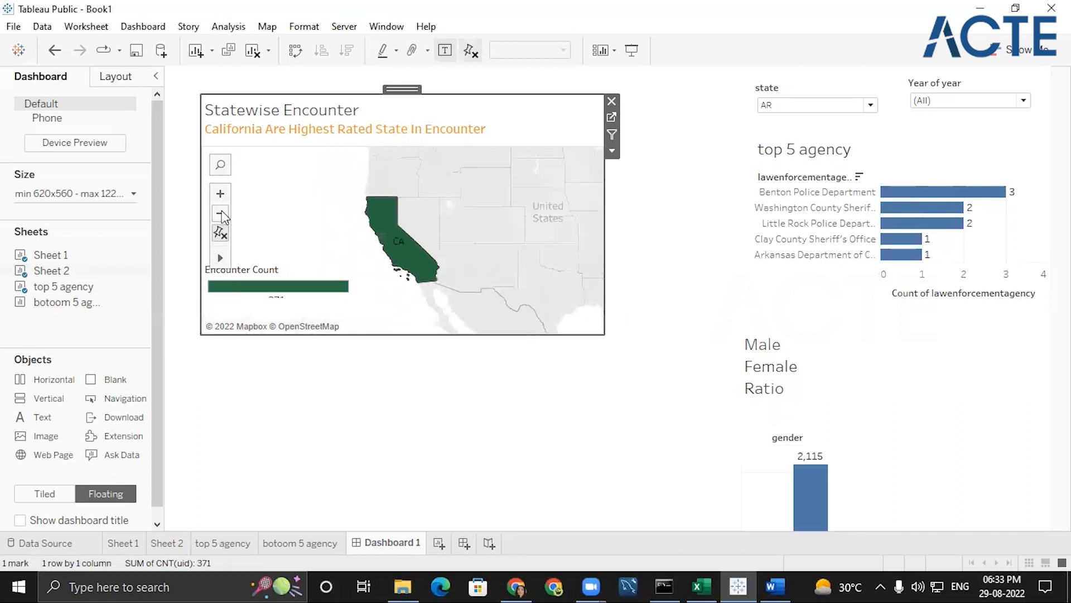
left_click(221, 213)
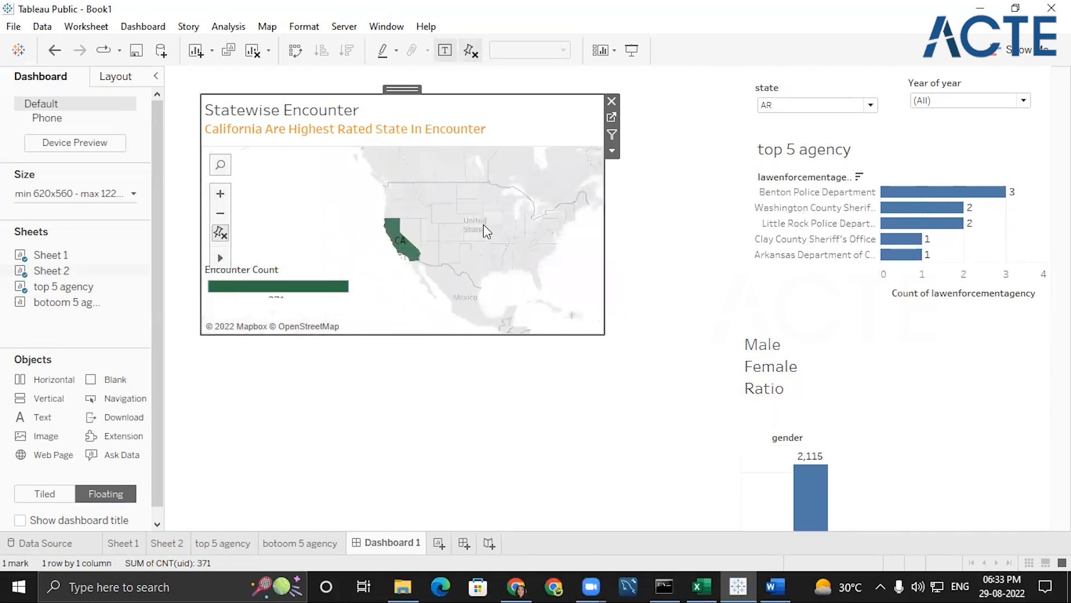
scroll(483, 224, "up", 3)
scroll(402, 245, "up", 5)
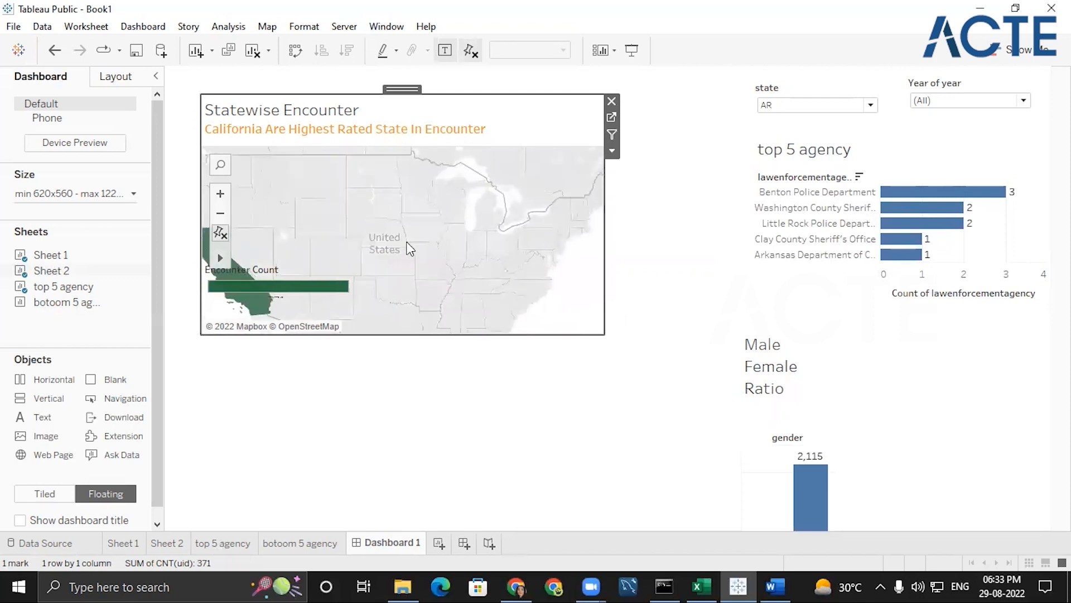
scroll(451, 292, "down", 4)
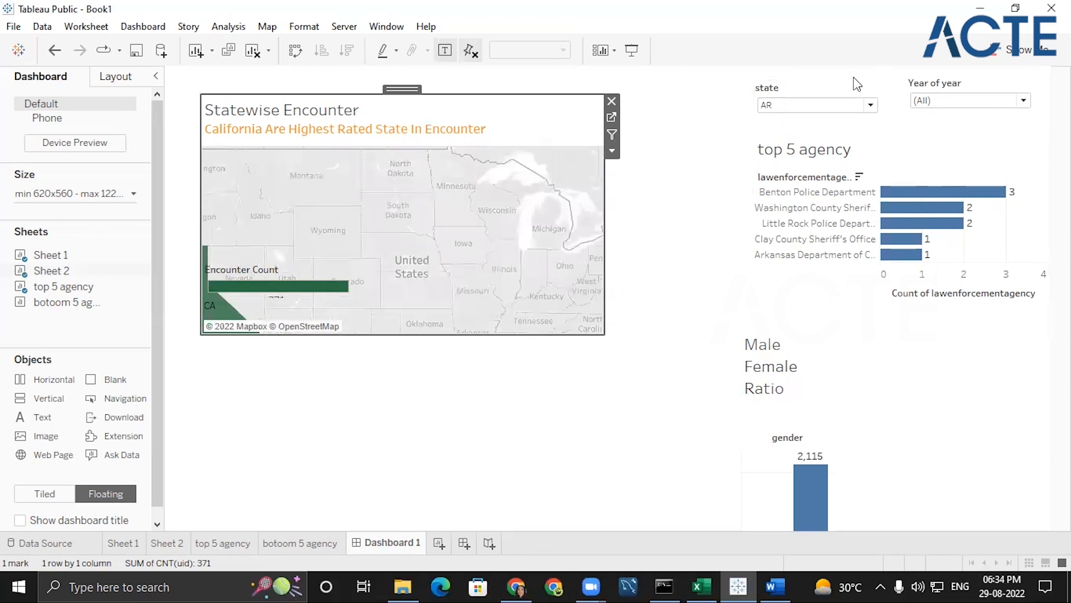
left_click(835, 100)
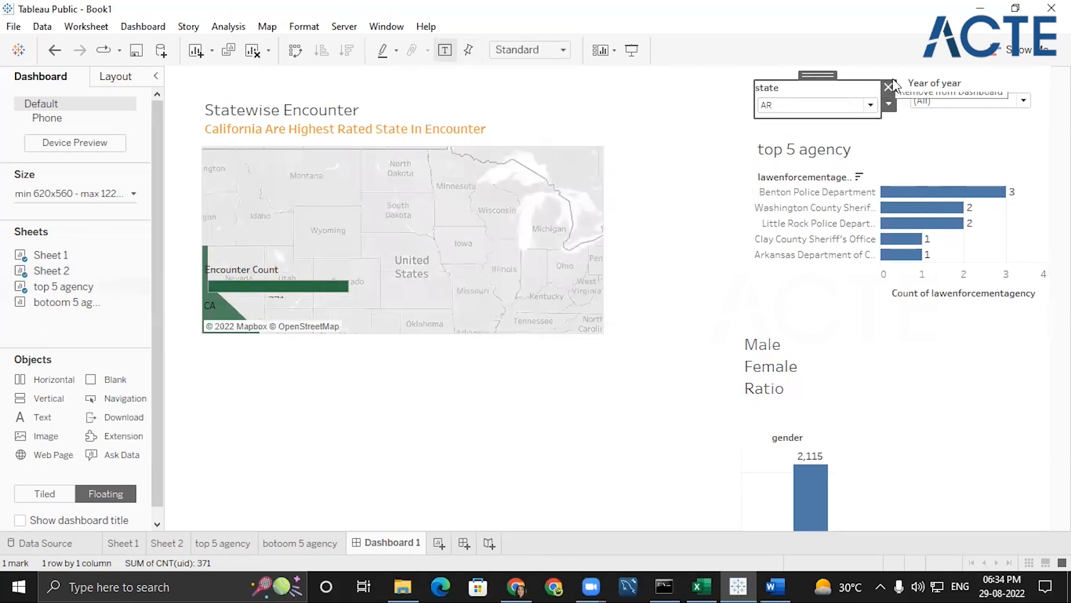
left_click(888, 87)
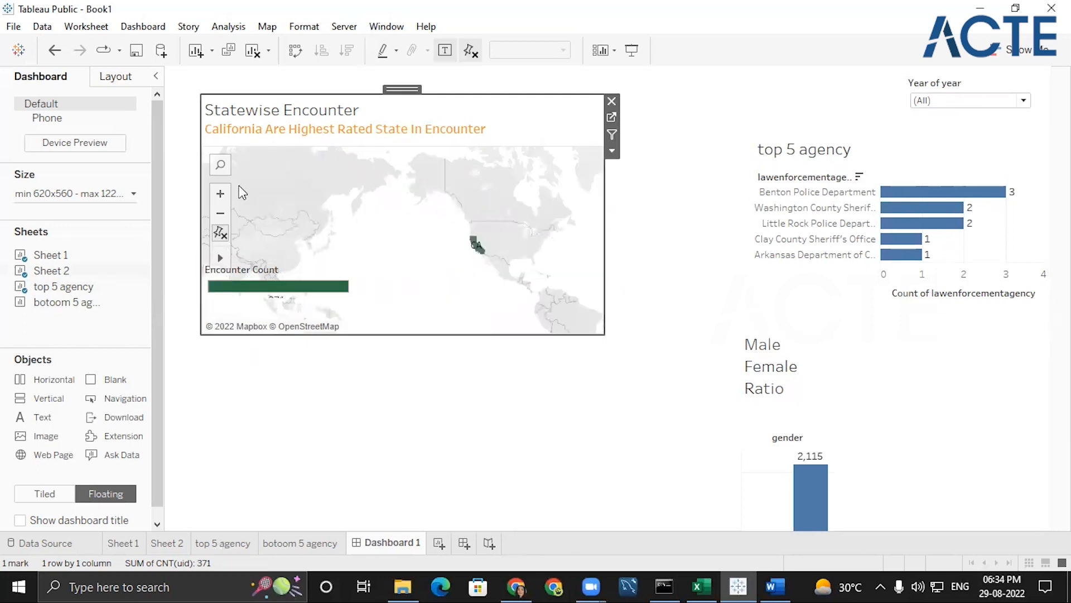
- Edit the state filter on Sheet 2 so that all states are included in the Statewise Encounter map
left_click_drag(238, 185, 550, 338)
left_click_drag(579, 242, 393, 157)
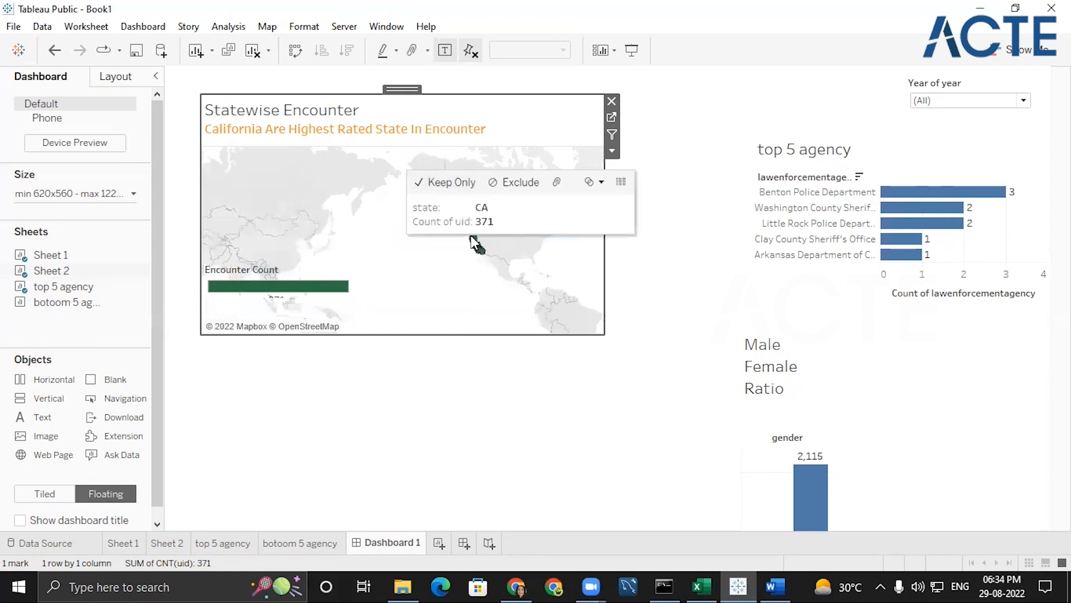
left_click(123, 543)
left_click(168, 543)
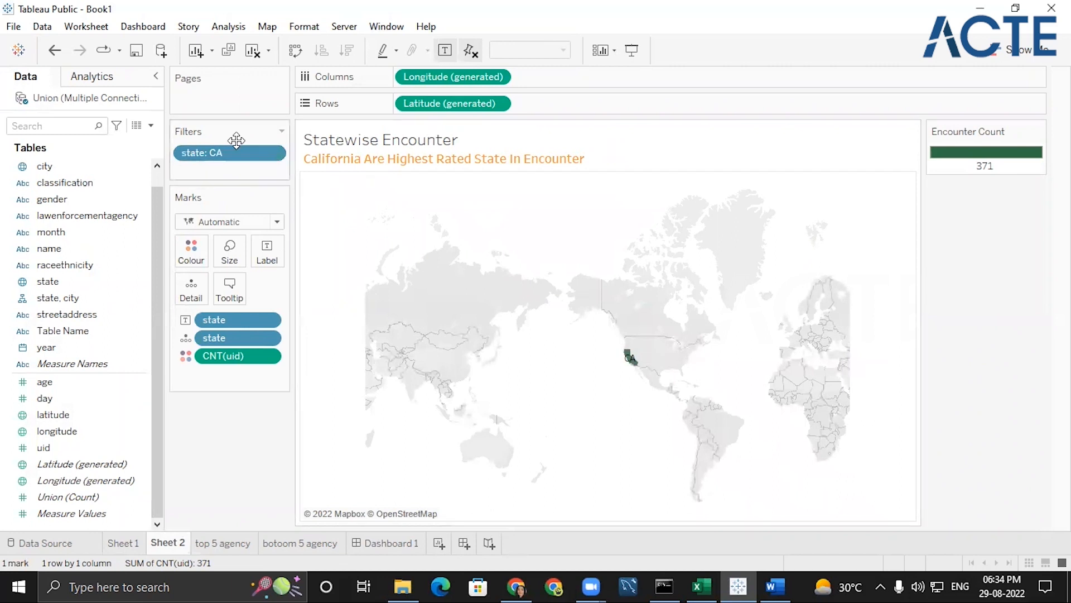
left_click(273, 153)
left_click(251, 177)
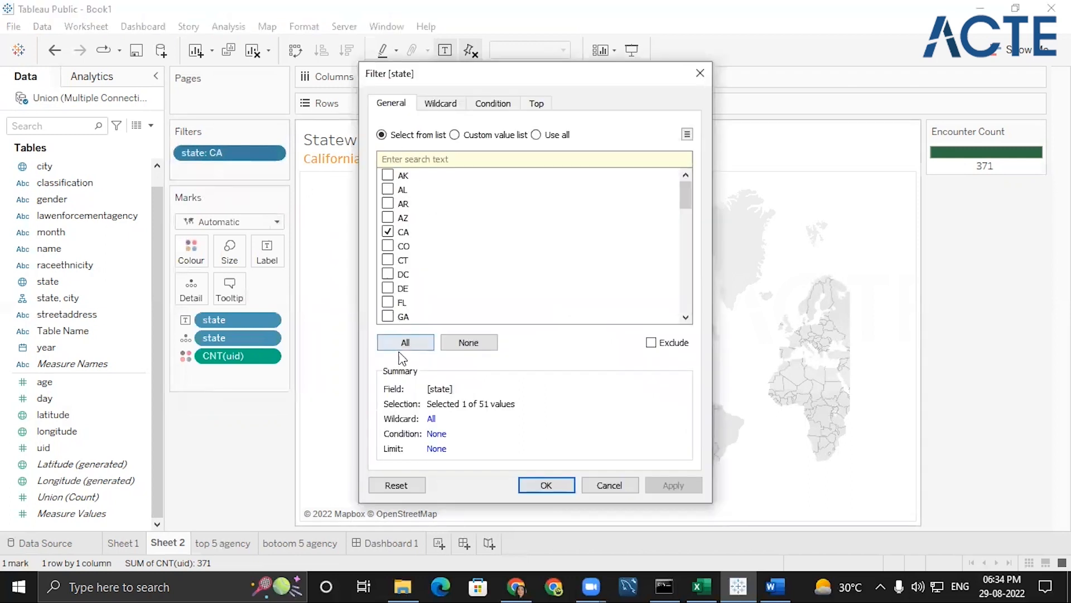
left_click(405, 342)
key("Return")
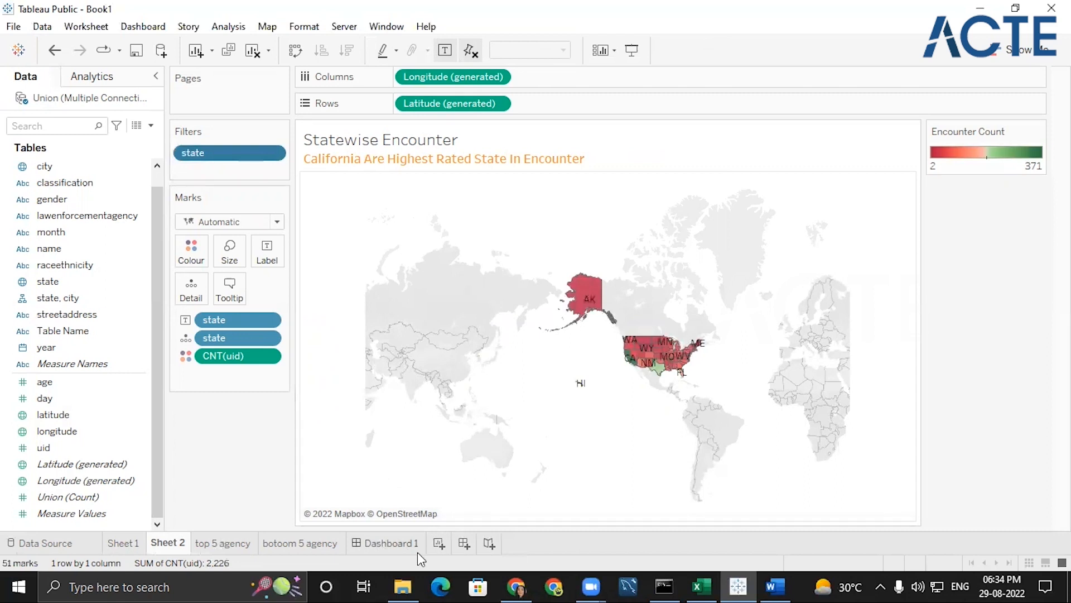
- Return to Dashboard 1, clear the state selection on the Statewise Encounter map and zoom in on the mainland United States
left_click(396, 538)
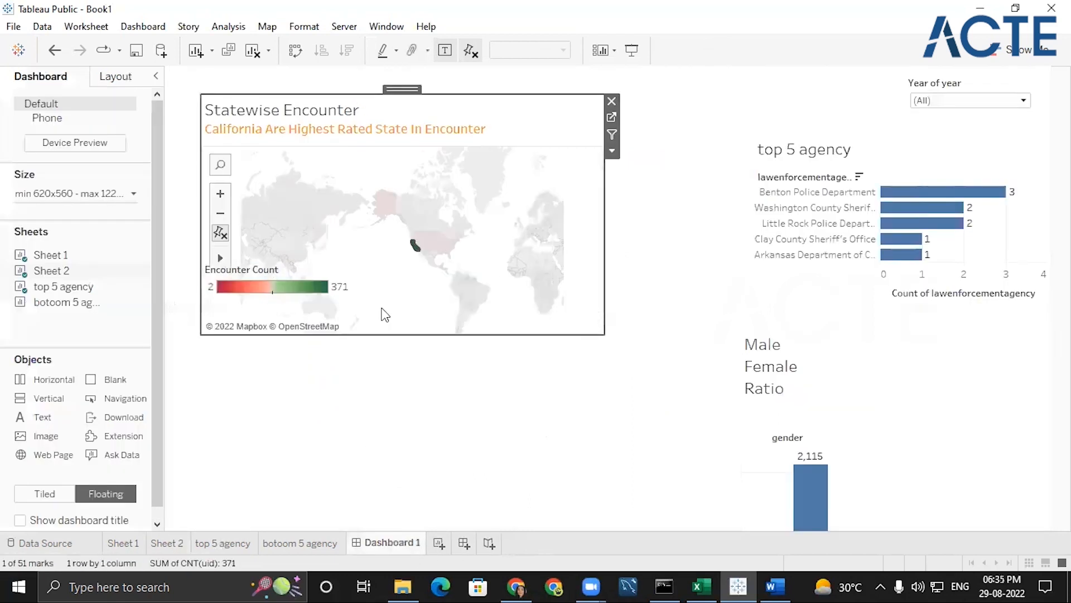
left_click(393, 271)
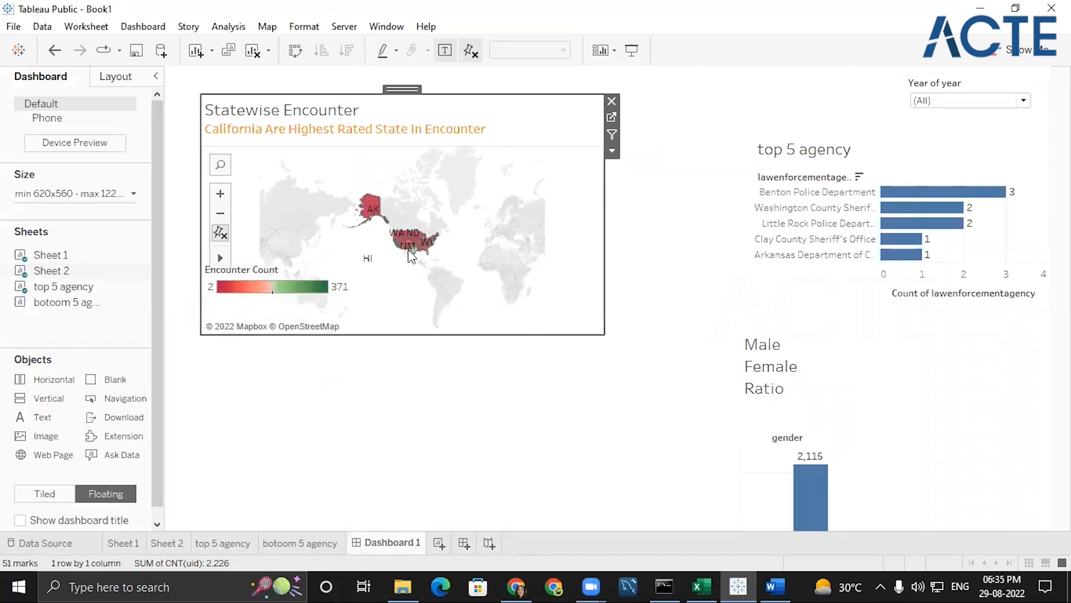
left_click(373, 211)
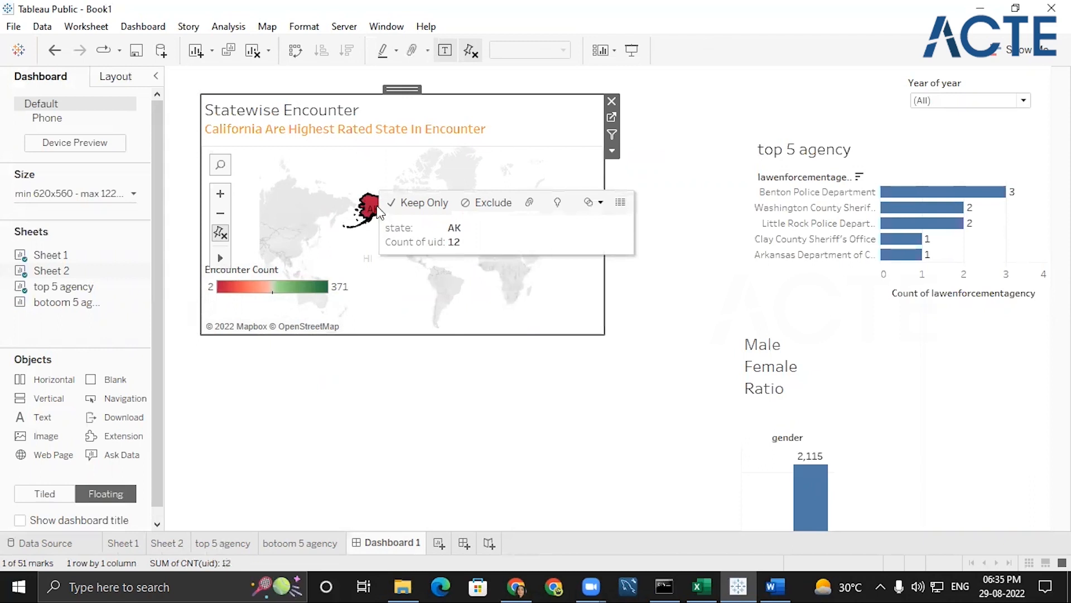
left_click(374, 210)
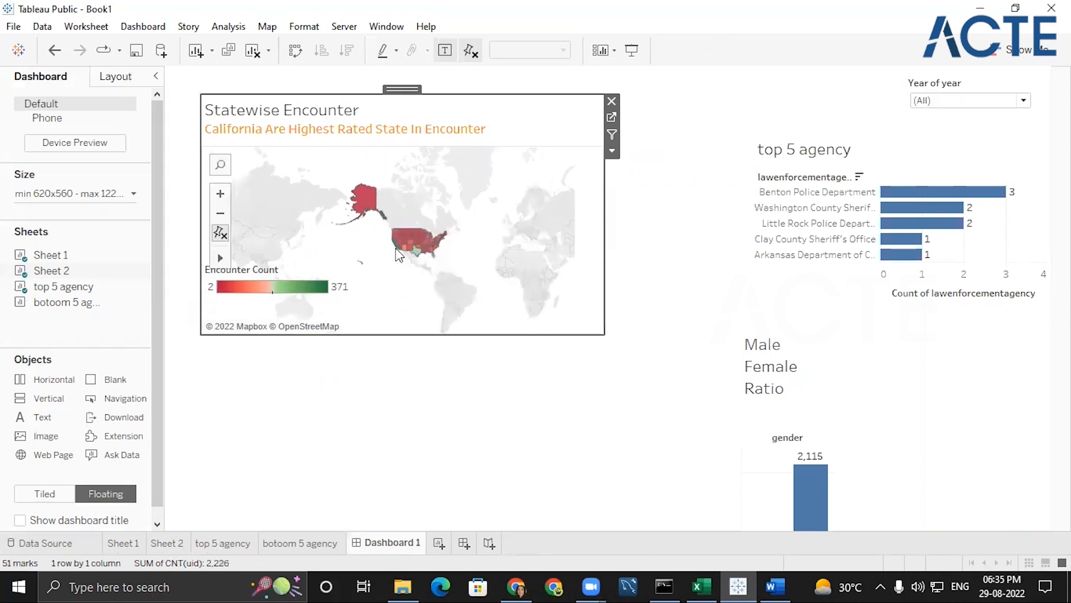
scroll(396, 248, "up", 5)
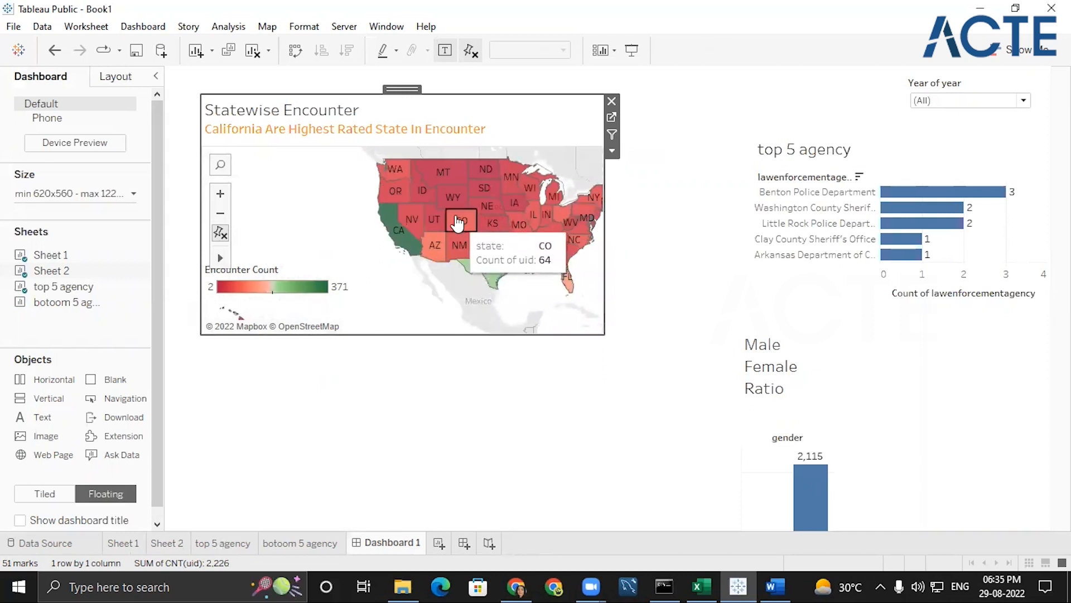
- Use the Statewise Encounter map as a dashboard filter and test it by selecting Wyoming, Montana, Arizona and Oklahoma
left_click(451, 195)
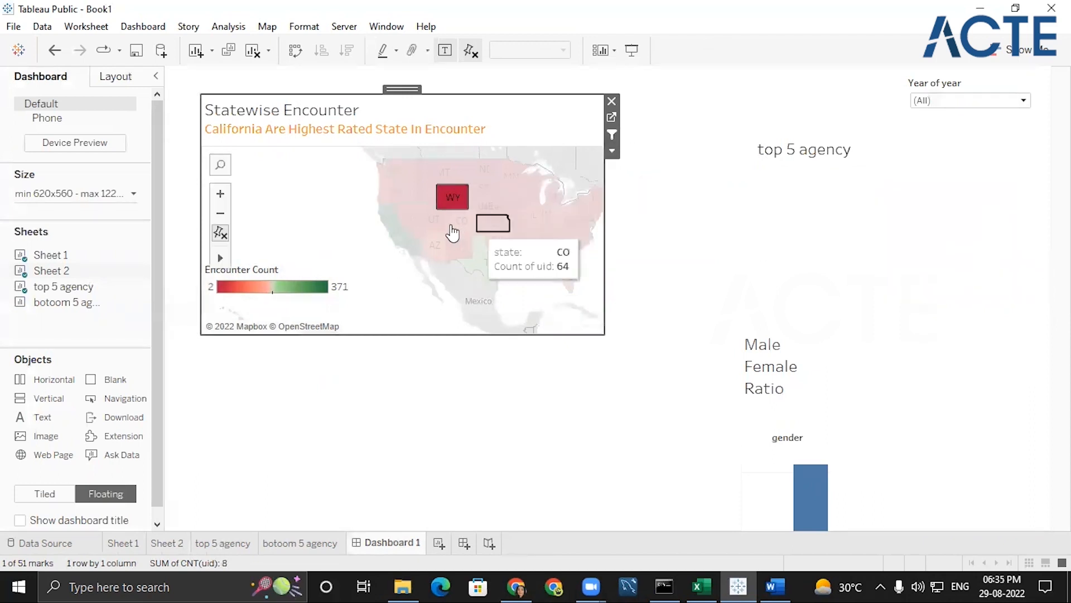
left_click(444, 177)
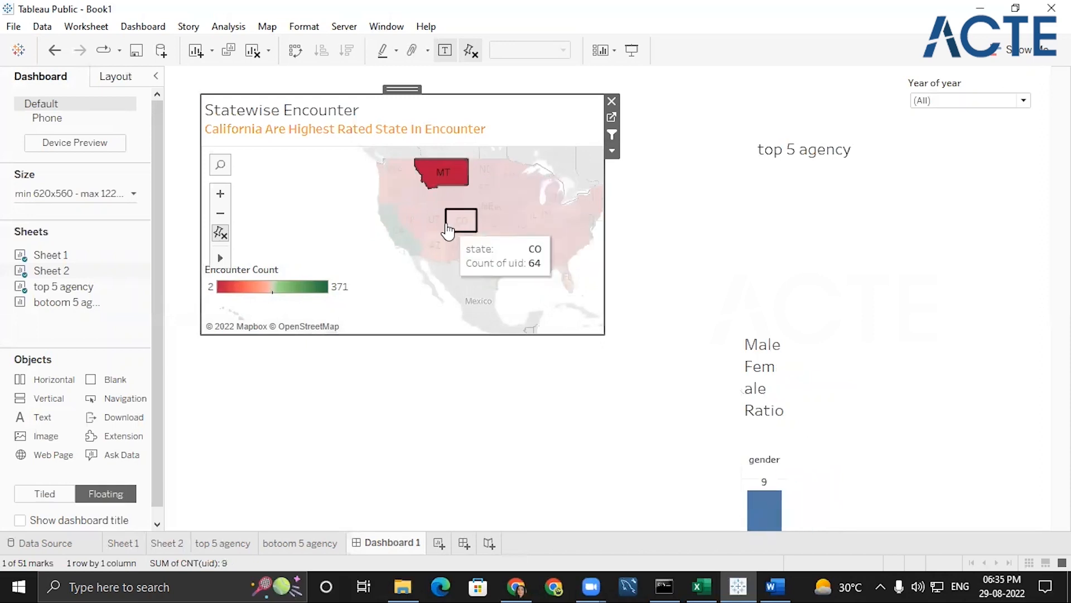
left_click(449, 228)
left_click(433, 245)
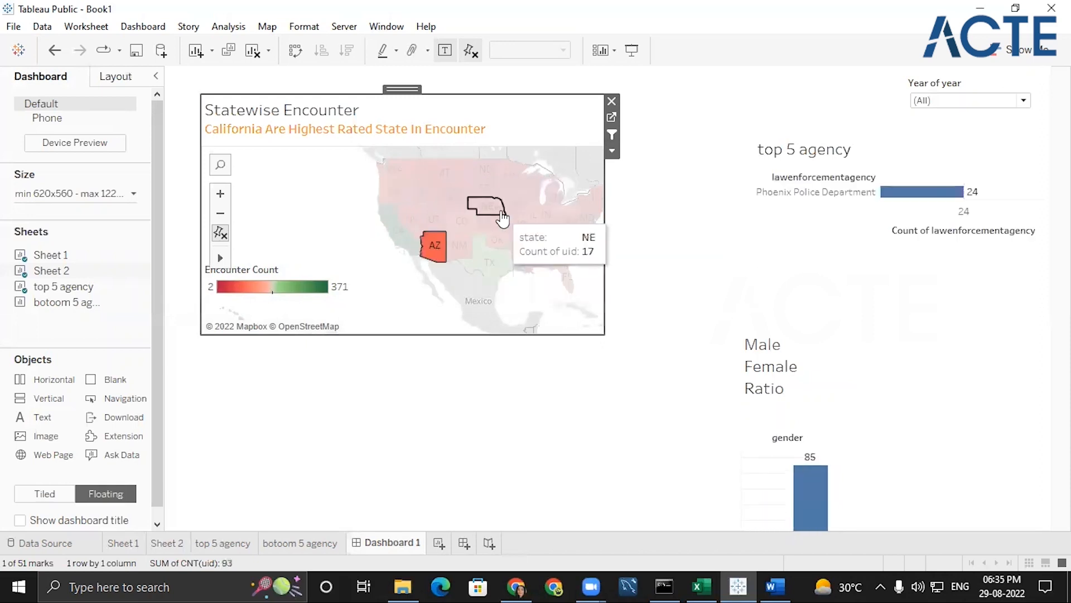
left_click(492, 240)
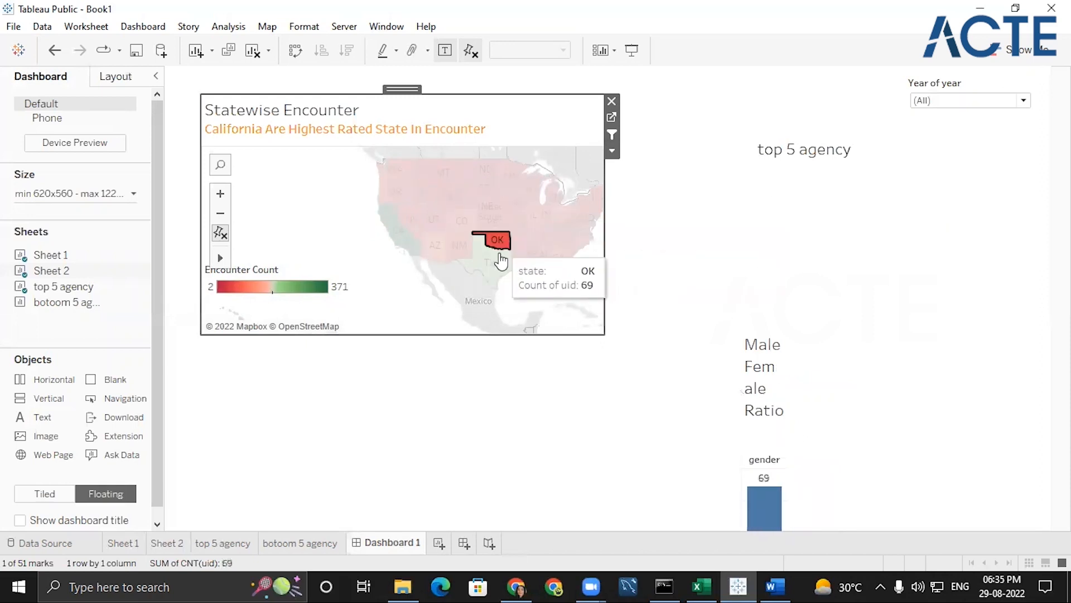
left_click(429, 251)
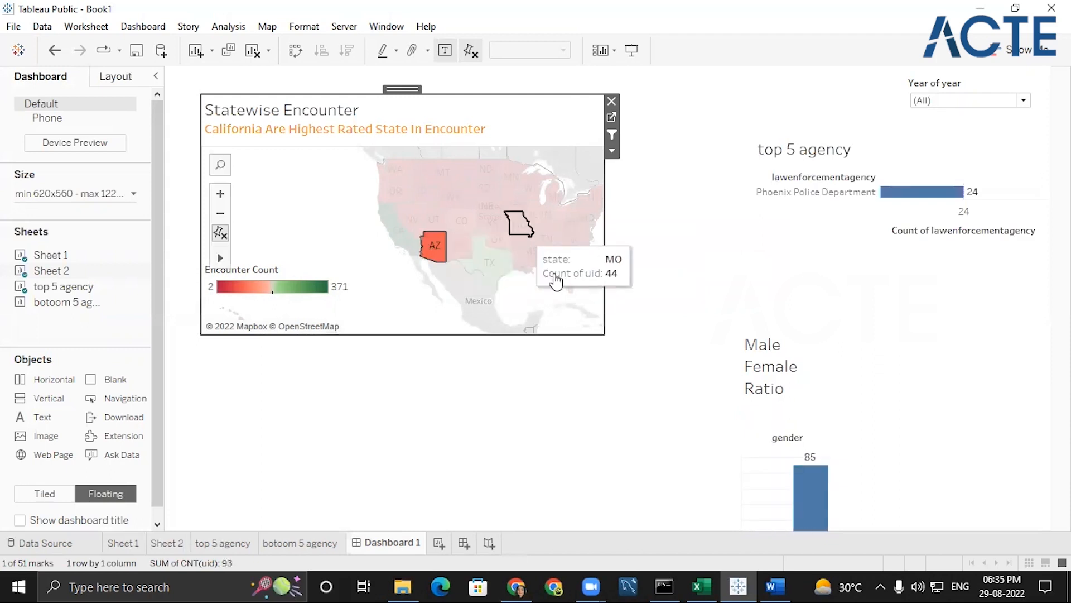
- Clear the single-state selection and select the southern states from Arizona to Florida on the map to filter the other charts
left_click_drag(591, 306, 406, 159)
left_click(633, 237)
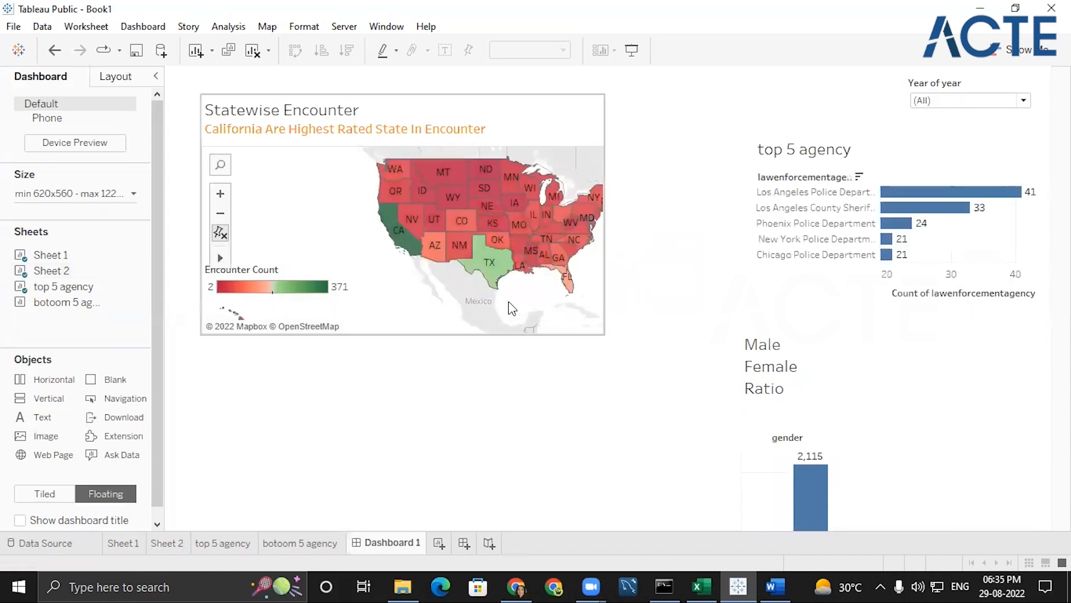
left_click_drag(552, 325, 430, 256)
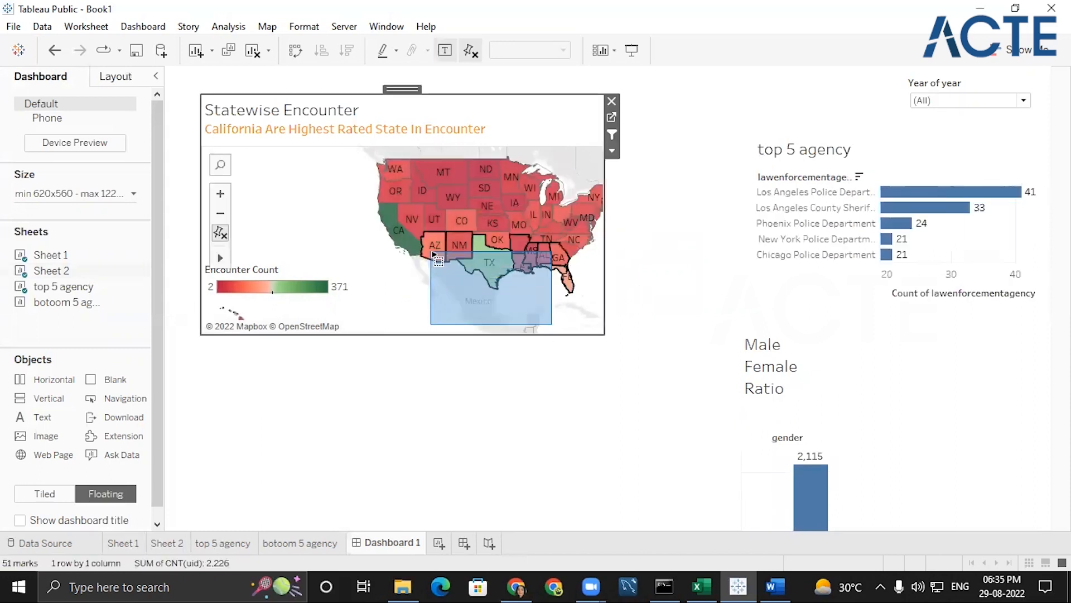
left_click(673, 313)
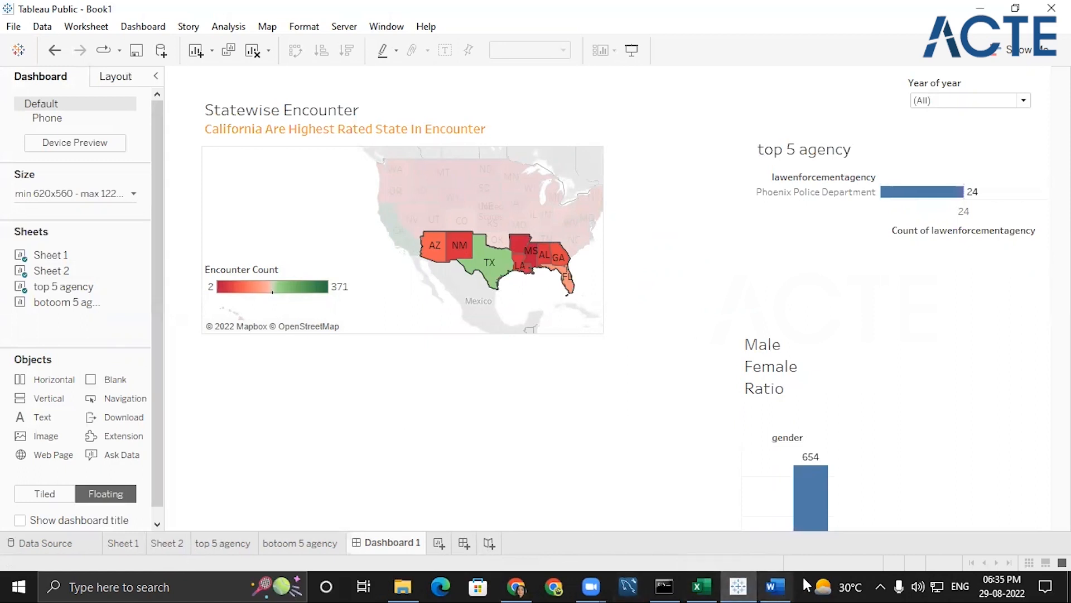
- Switch to Word to read the Tableau Final Assessment requirements, and return to Tableau Public
left_click(775, 586)
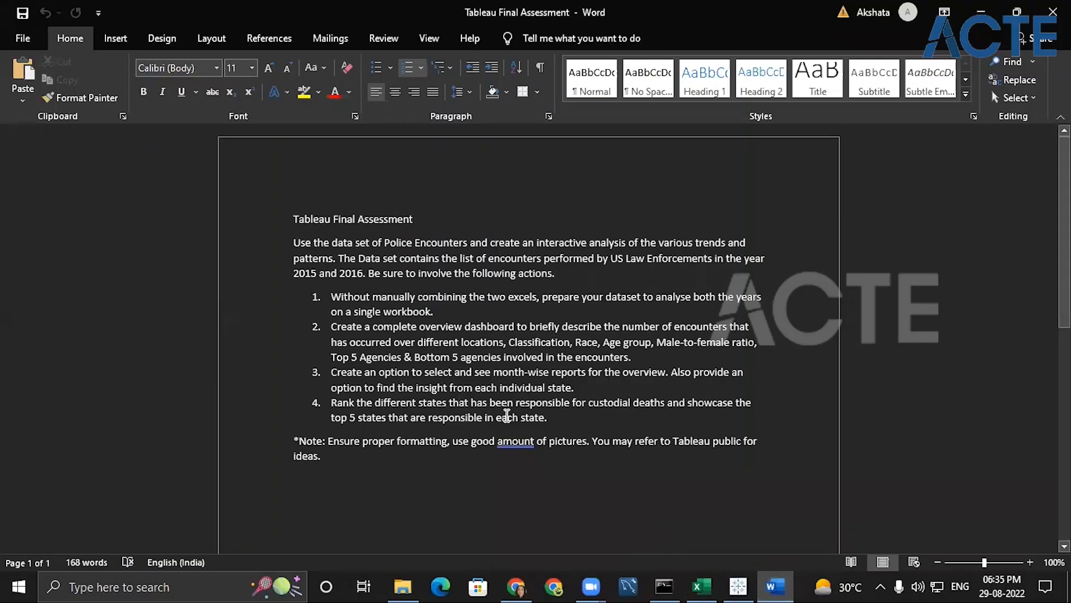
left_click(970, 8)
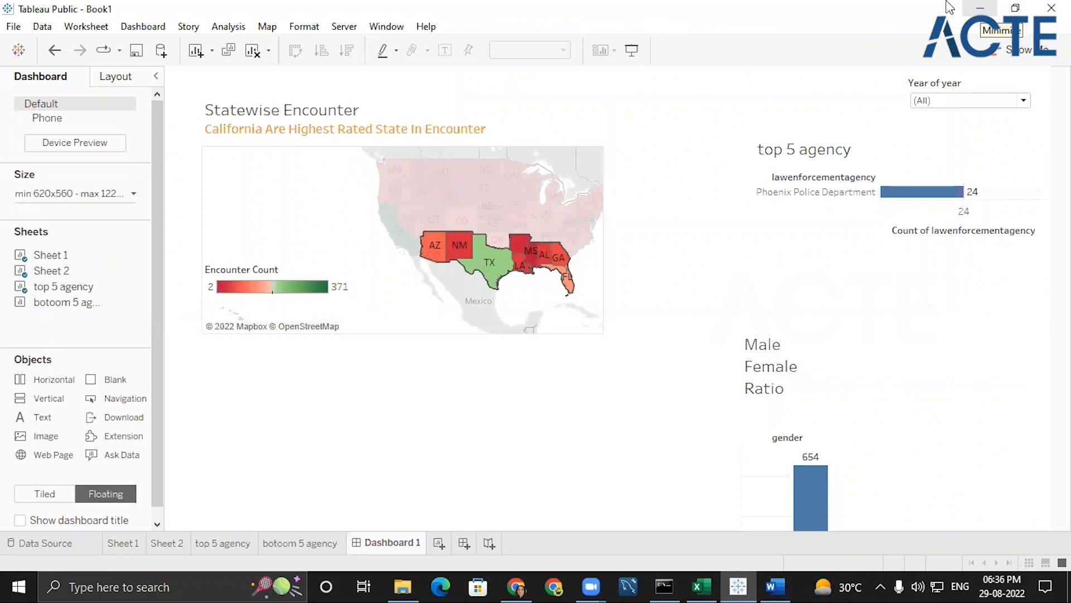
left_click(13, 26)
left_click(67, 50)
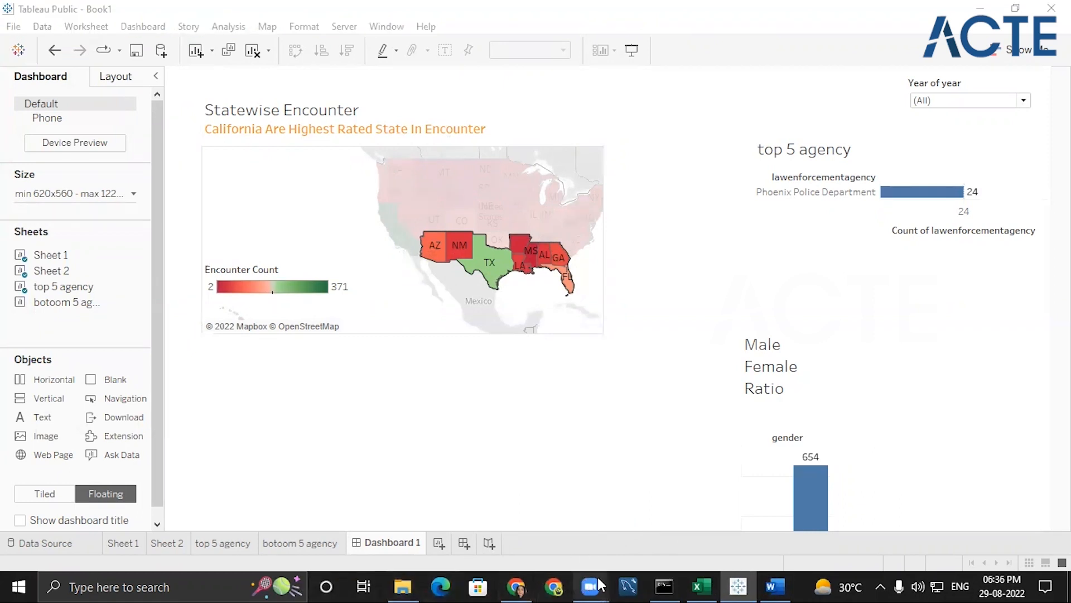
mouse_move(598, 584)
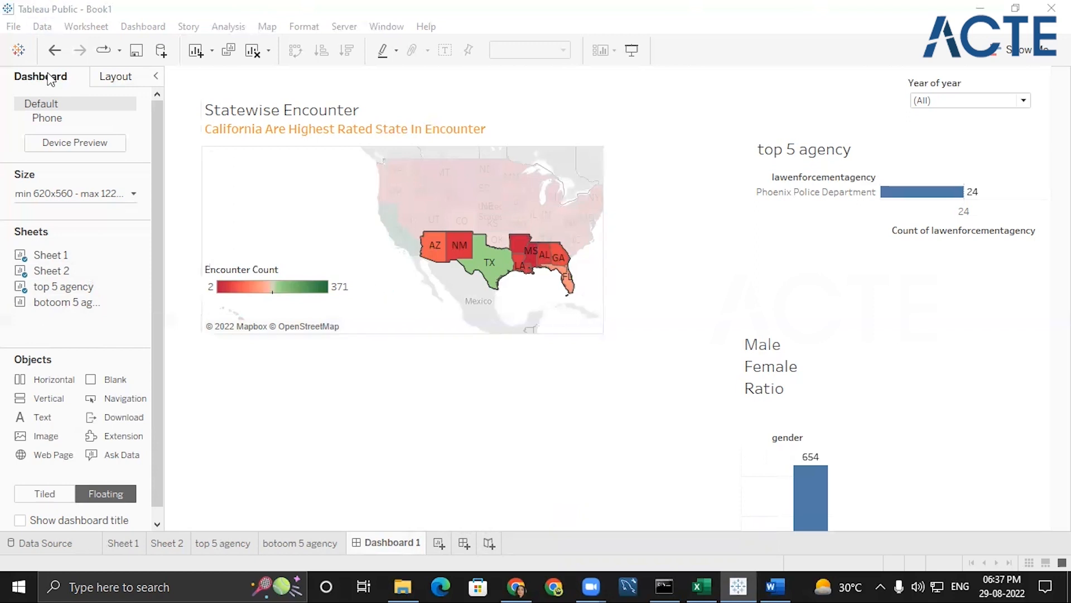
left_click(117, 76)
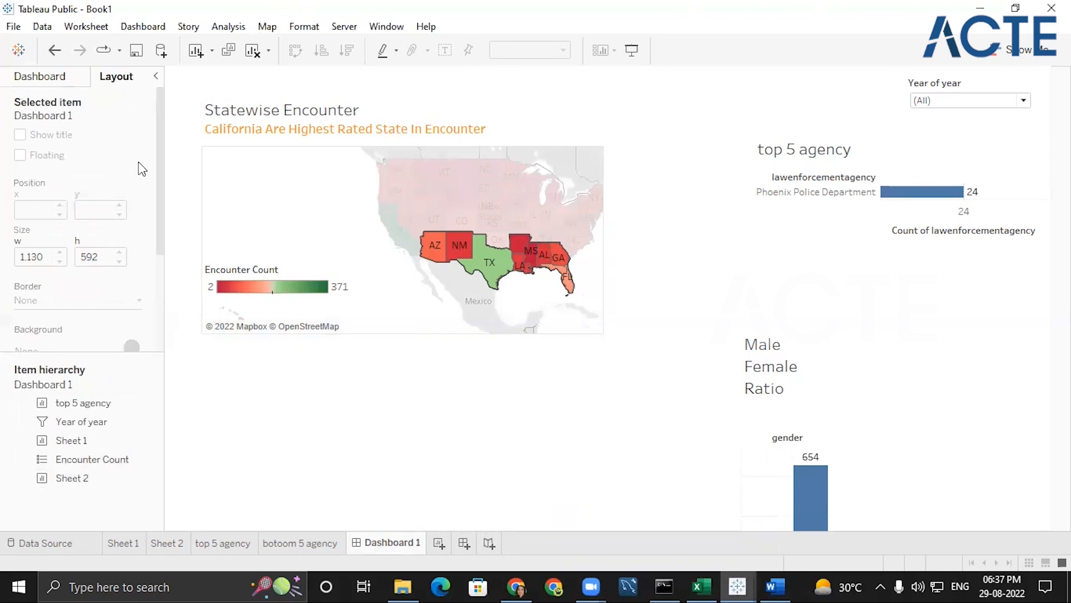
left_click(137, 28)
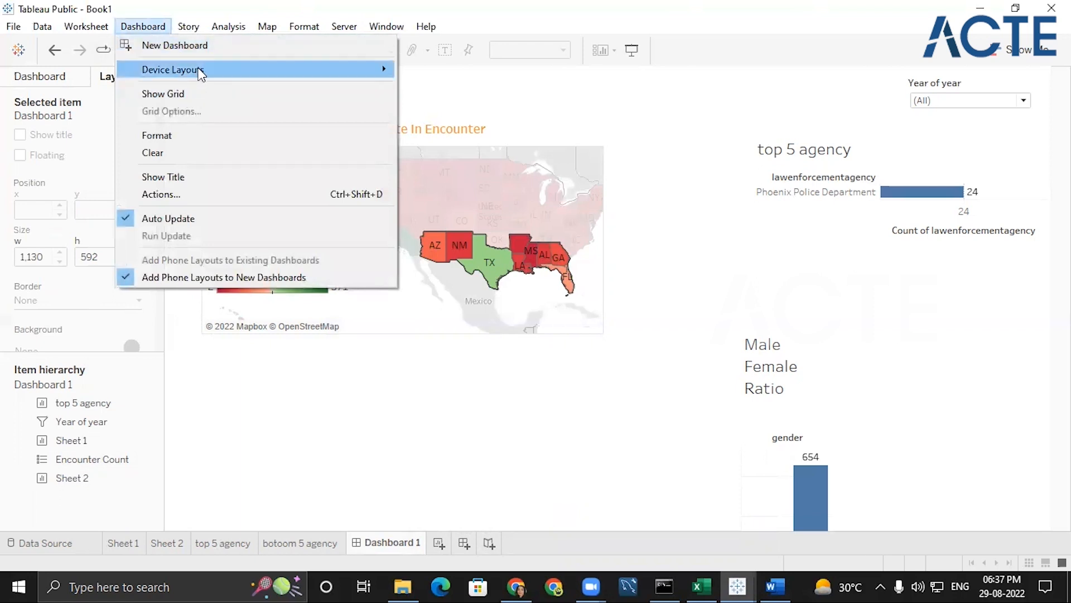
mouse_move(199, 73)
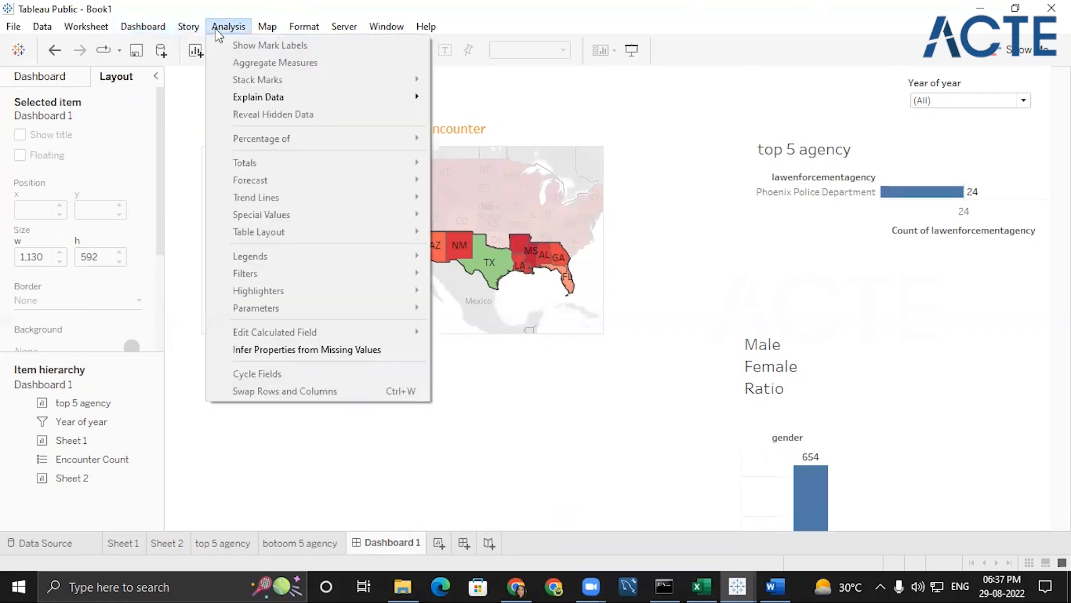
left_click(58, 82)
left_click(58, 83)
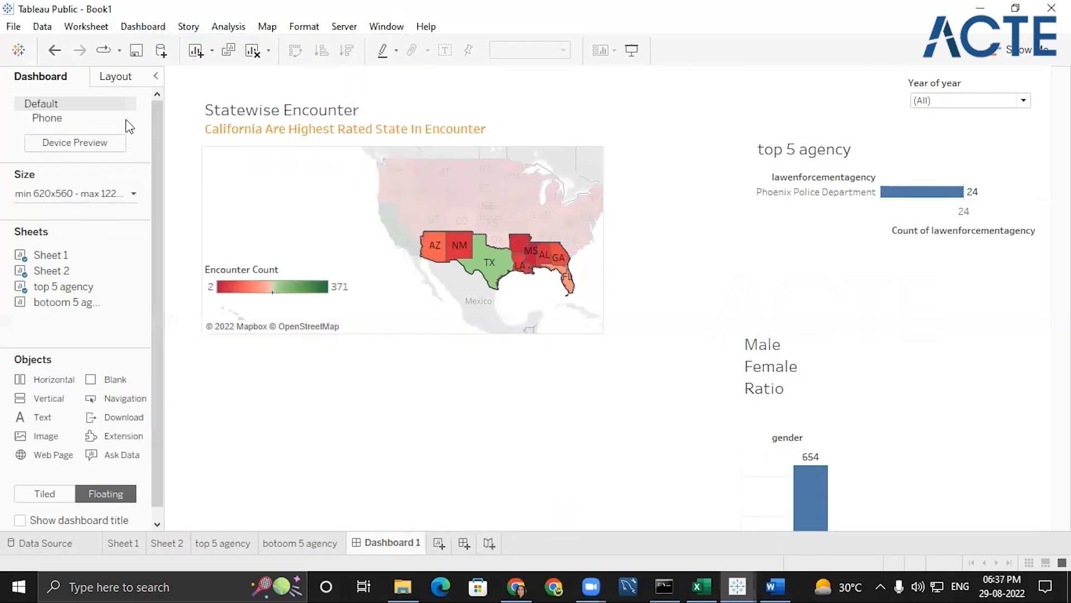
left_click(269, 149)
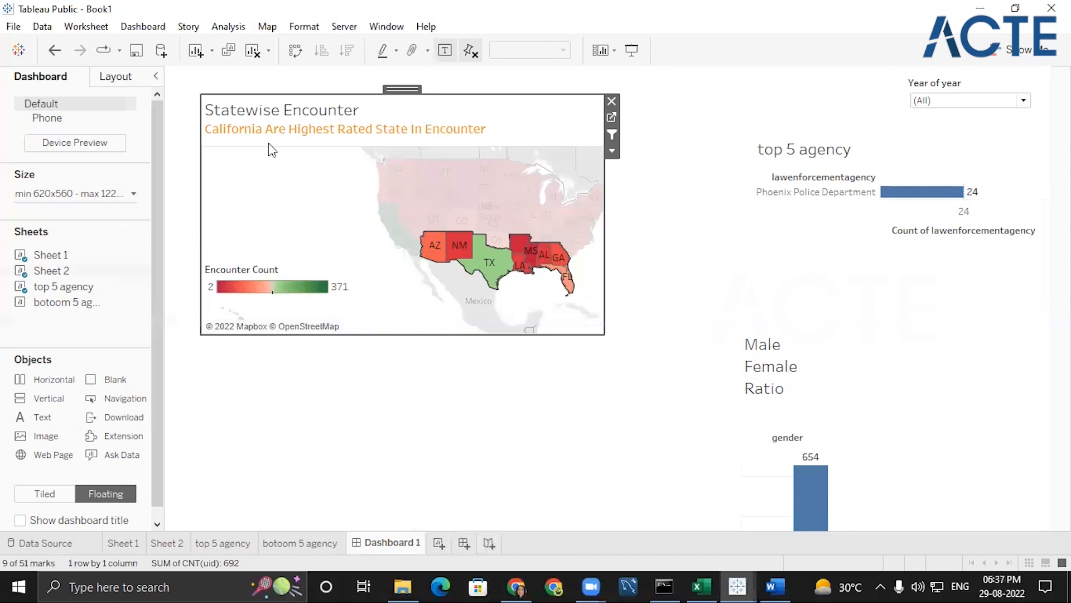
left_click(653, 159)
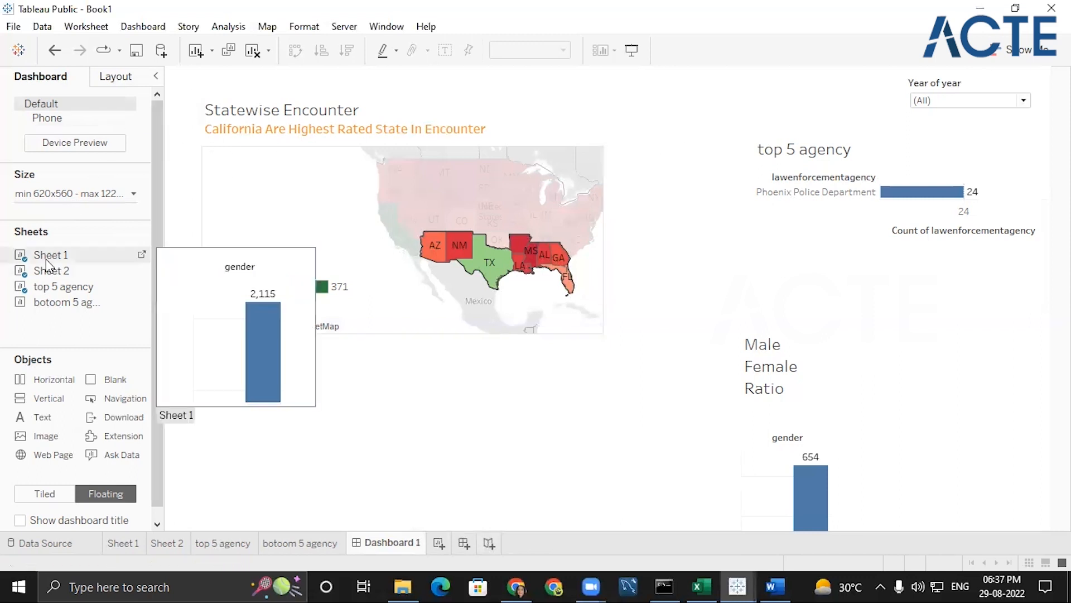